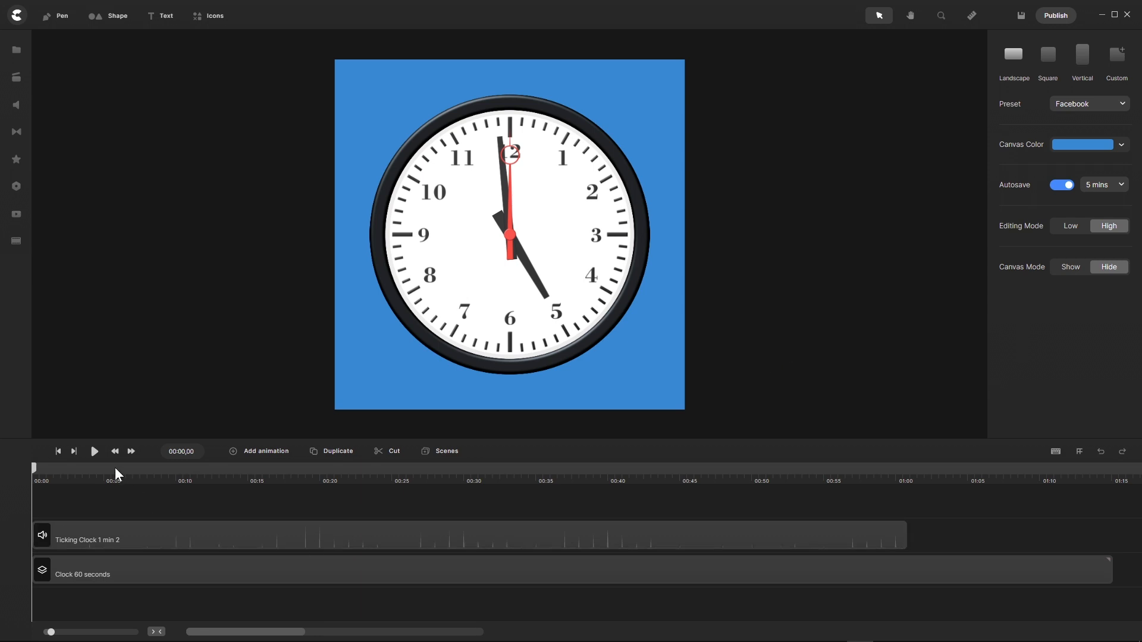
Step: Play the 60-second clock animation from the start and pause it at about 15 seconds
{"action": "left_click", "coordinate": [94, 454]}
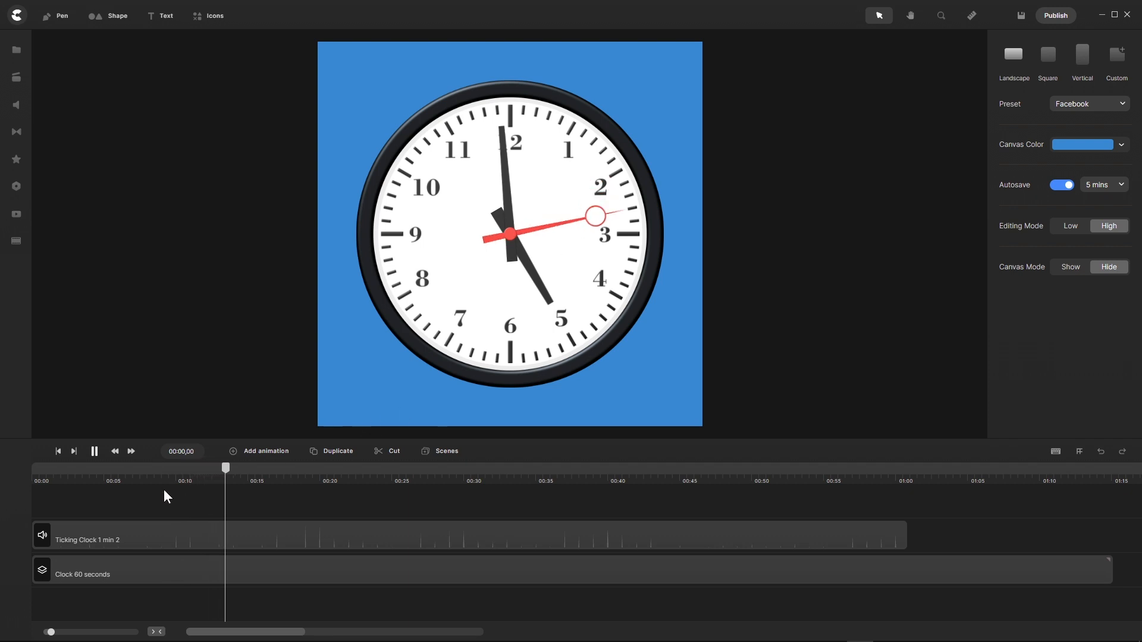
{"action": "left_click", "coordinate": [94, 451]}
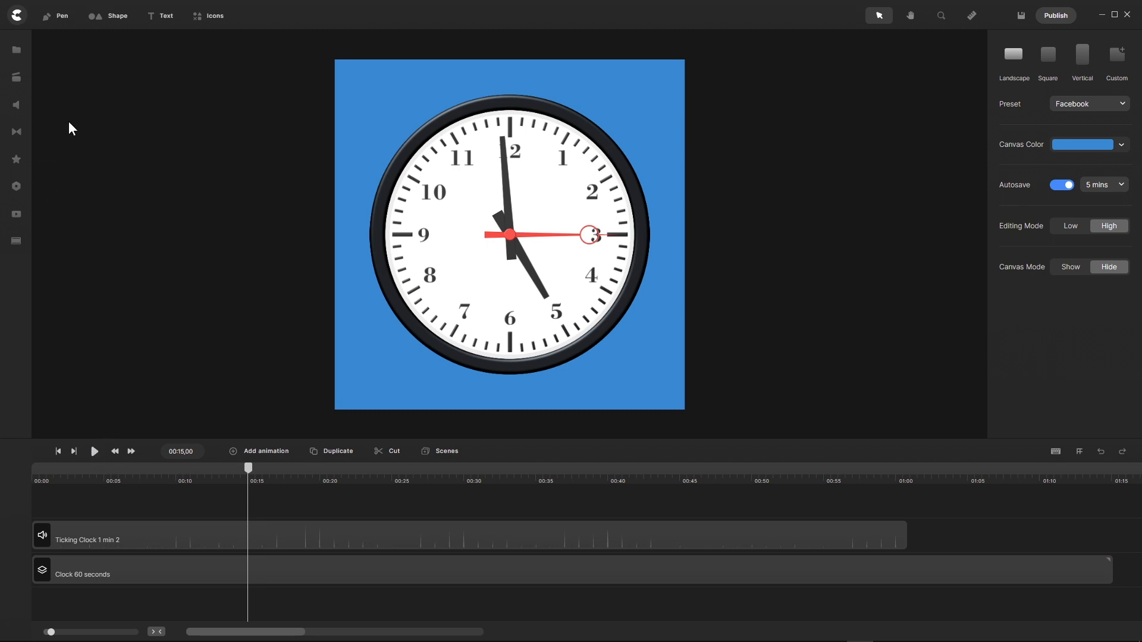
Step: Browse the 3D backgrounds in the built-in library
{"action": "left_click", "coordinate": [14, 80]}
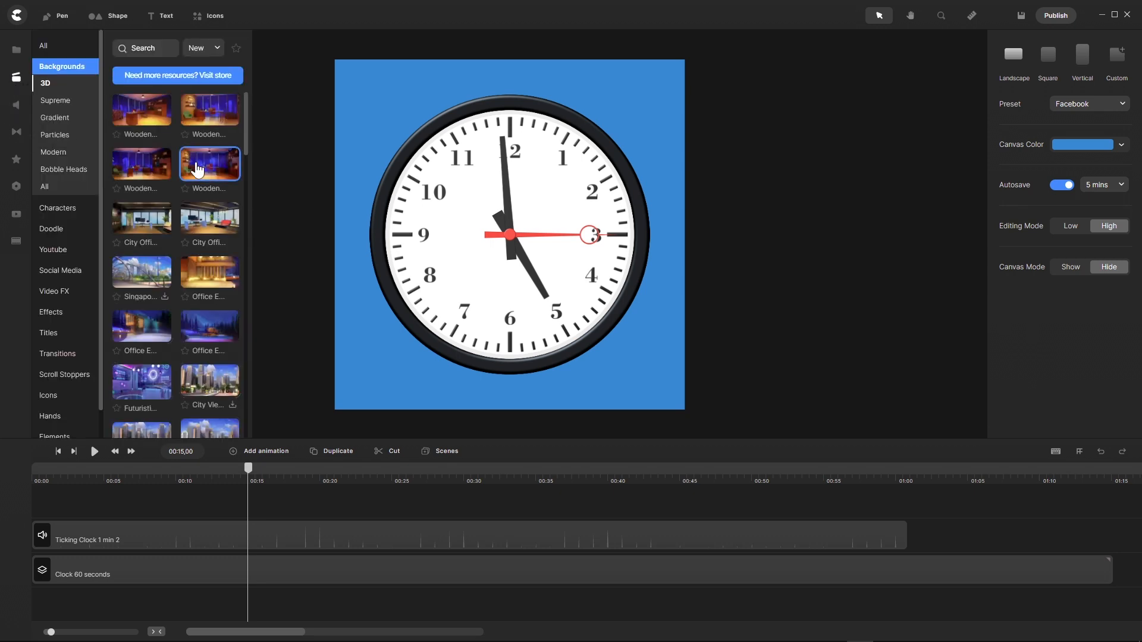
{"action": "scroll", "coordinate": [195, 167], "scroll_direction": "down", "scroll_amount": 3}
{"action": "scroll", "coordinate": [196, 169], "scroll_direction": "down", "scroll_amount": 1}
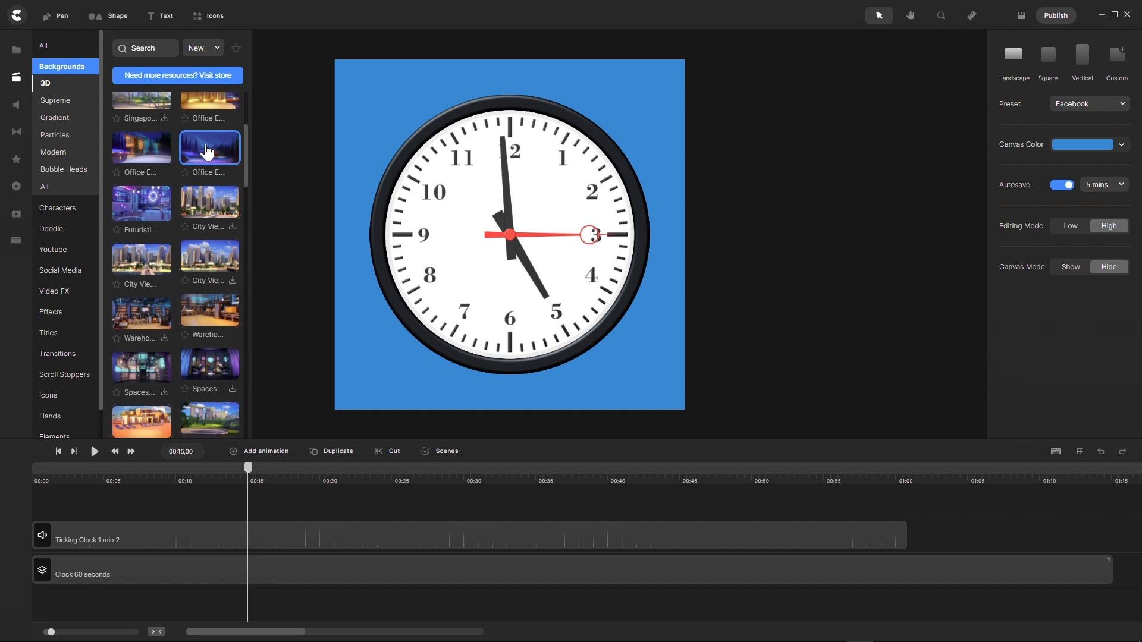
{"action": "scroll", "coordinate": [207, 153], "scroll_direction": "down", "scroll_amount": 1}
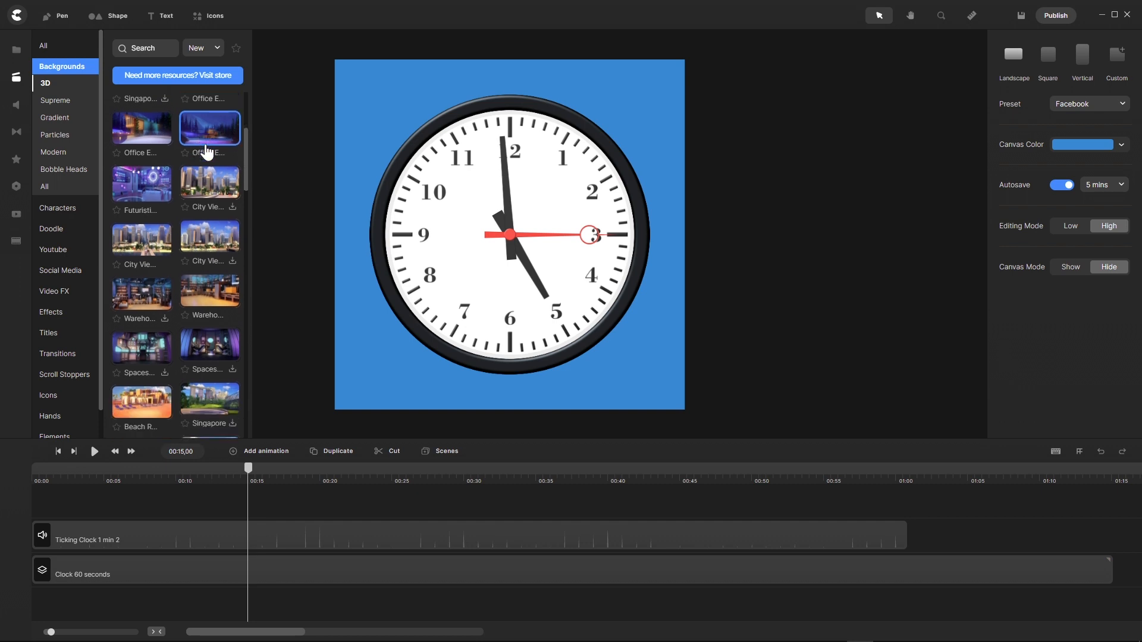
{"action": "scroll", "coordinate": [207, 153], "scroll_direction": "up", "scroll_amount": 3}
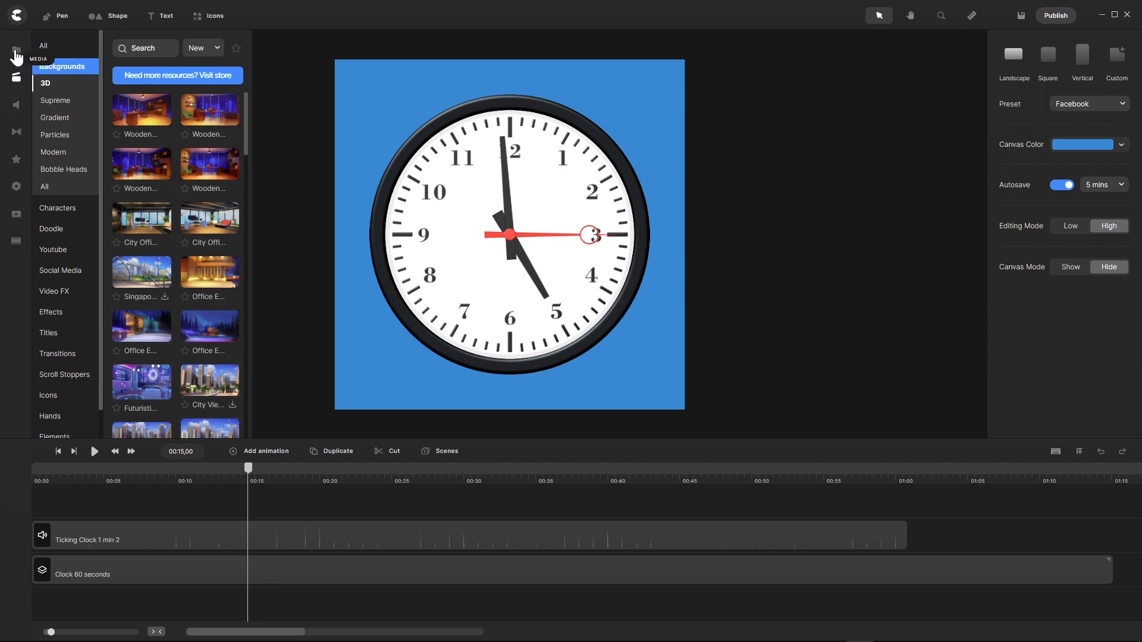
Step: Exit the current project and open the recent project Frame Test.cspro
{"action": "left_click", "coordinate": [16, 17]}
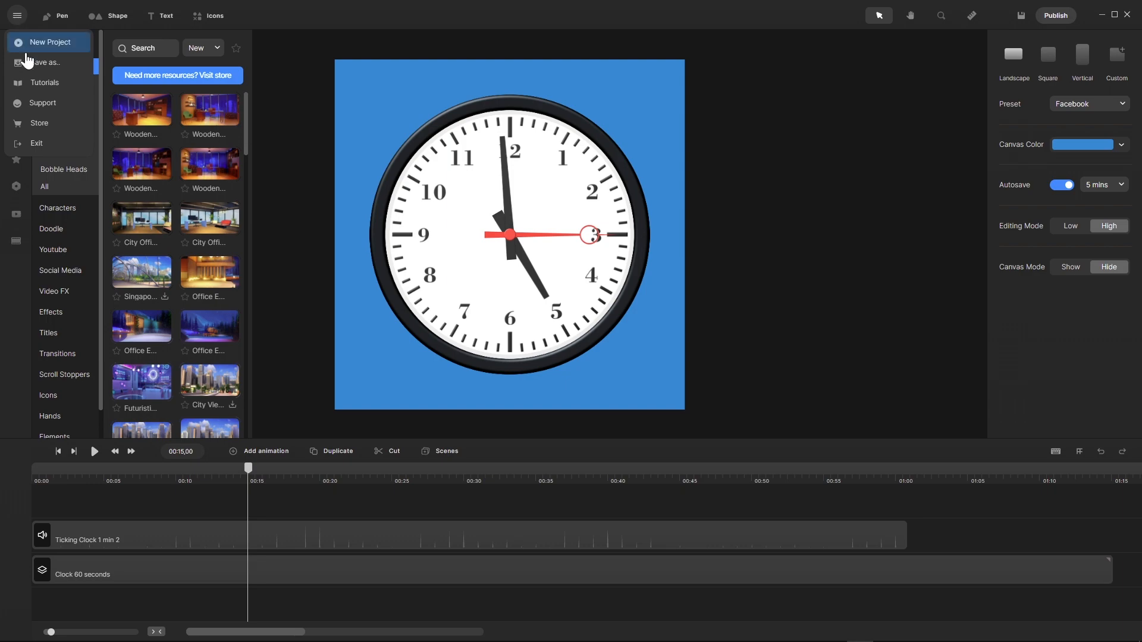
{"action": "left_click", "coordinate": [47, 146]}
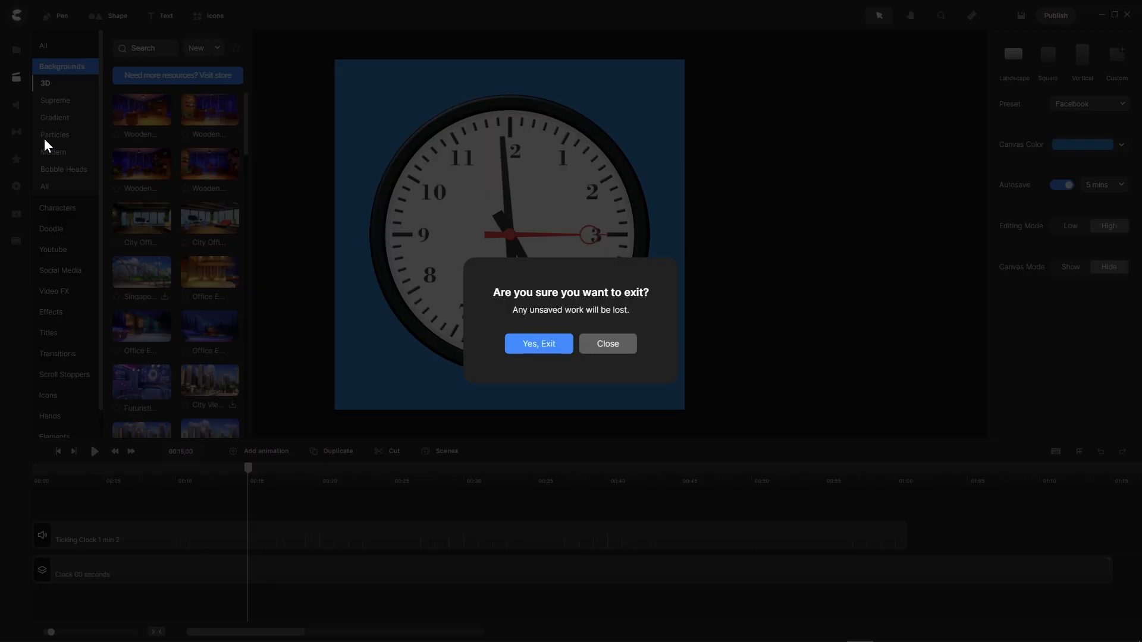
{"action": "left_click", "coordinate": [541, 347]}
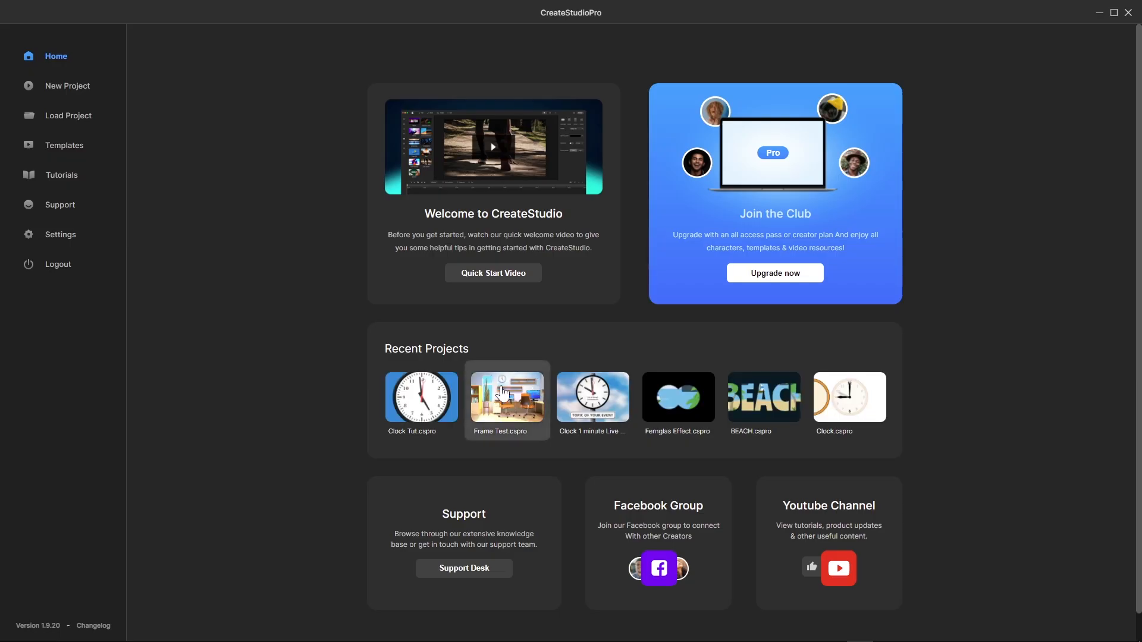
{"action": "left_click", "coordinate": [499, 412]}
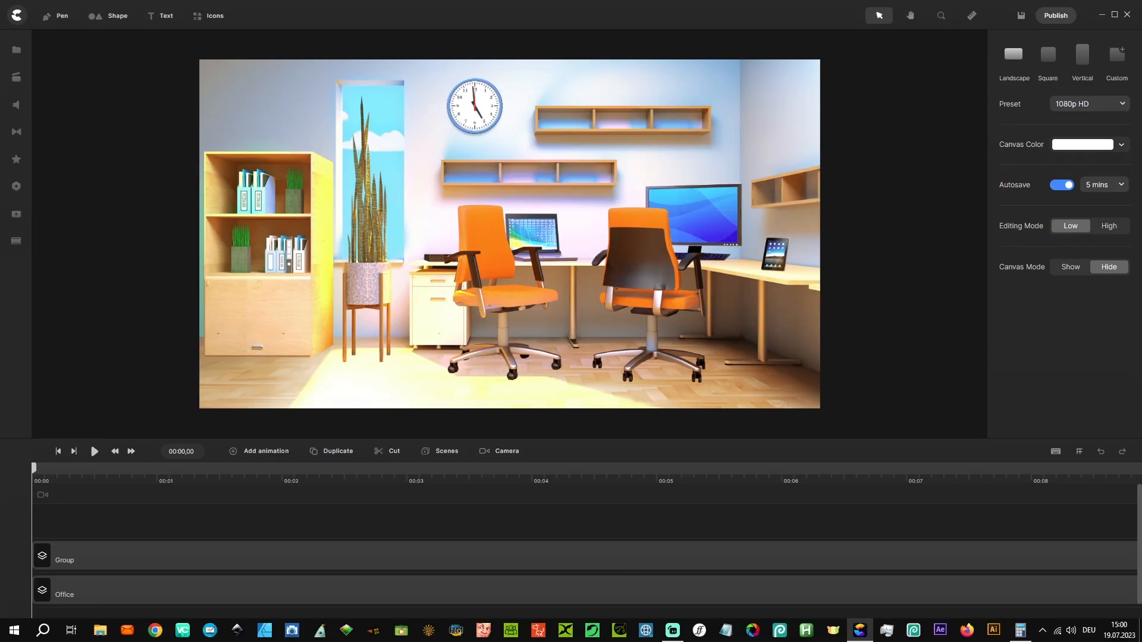
Step: Fit the whole timeline in view and preview the office scene from about 12 seconds through both camera moves
{"action": "left_click", "coordinate": [156, 632]}
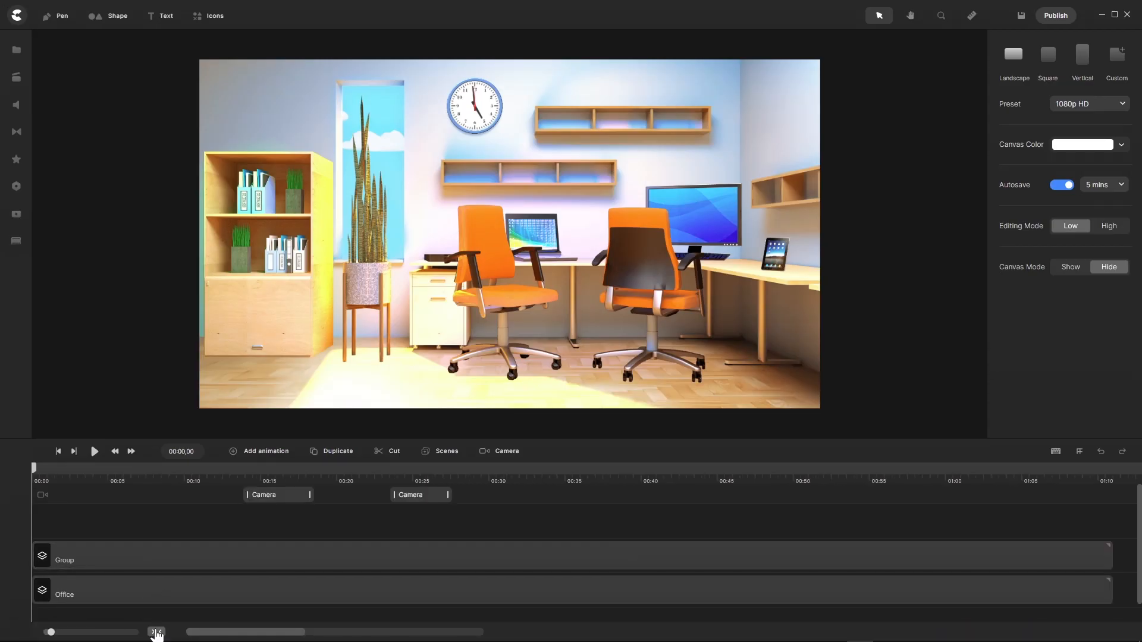
{"action": "left_click", "coordinate": [39, 478]}
{"action": "left_click_drag", "start_coordinate": [43, 480], "coordinate": [224, 482]}
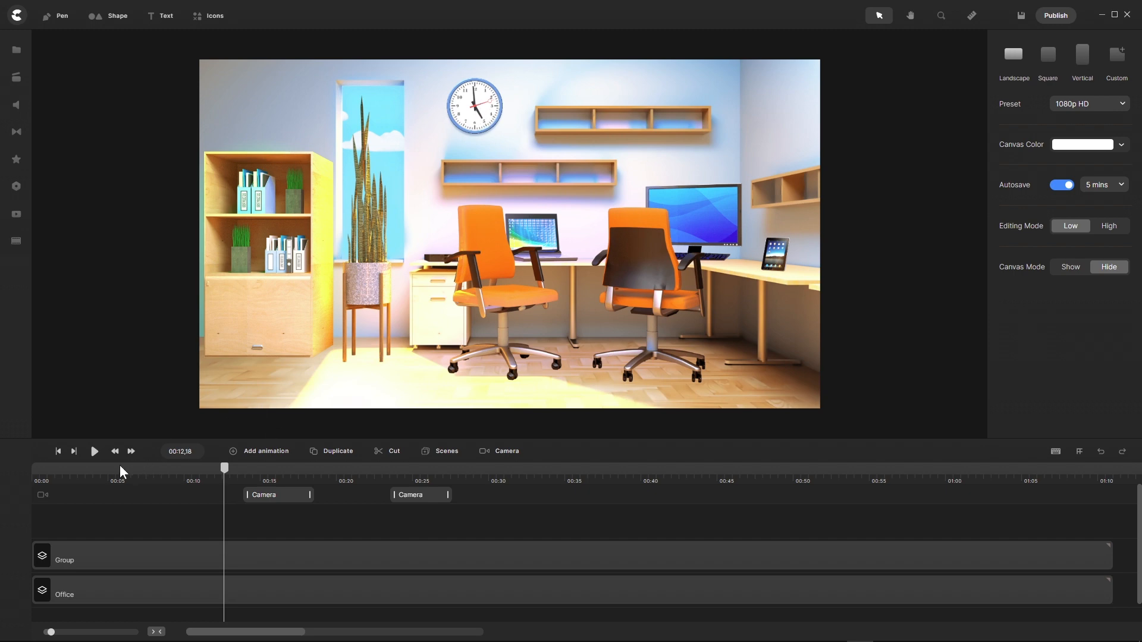
{"action": "left_click", "coordinate": [99, 457]}
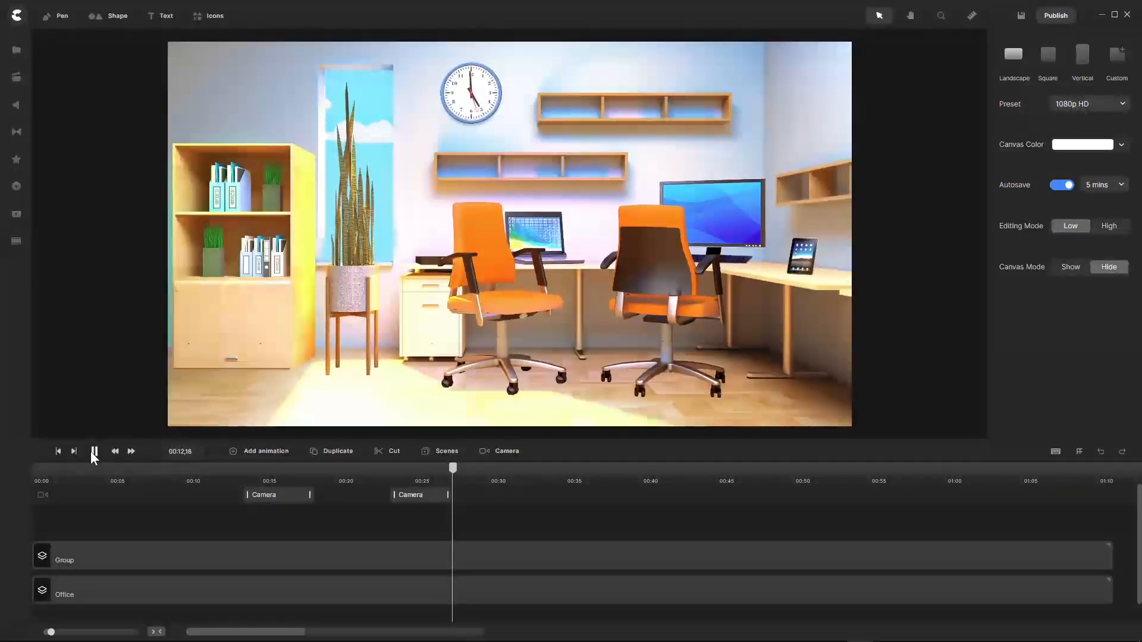
{"action": "left_click", "coordinate": [94, 451]}
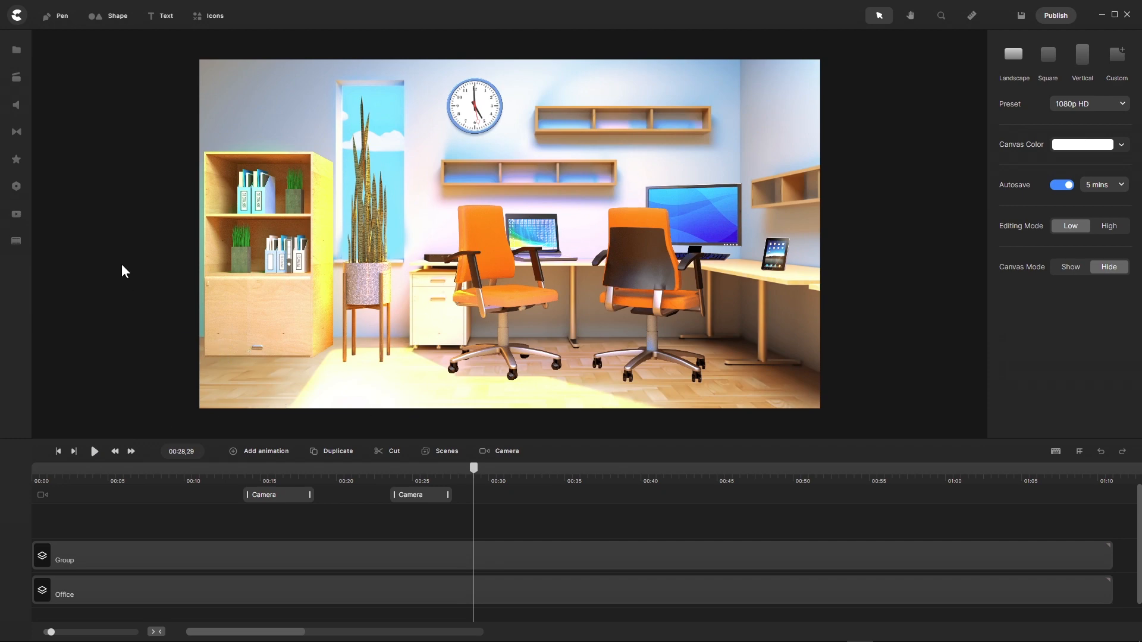
Step: Create a new project with a square canvas and set the canvas color to grey 7f7f7f
{"action": "left_click", "coordinate": [17, 15]}
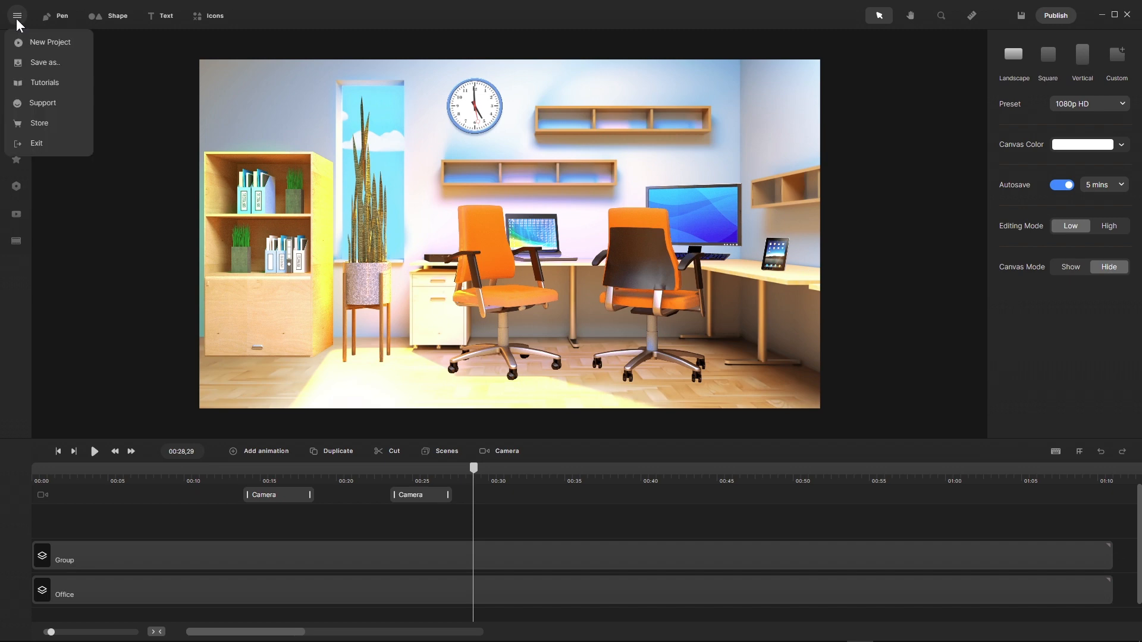
{"action": "left_click", "coordinate": [44, 45]}
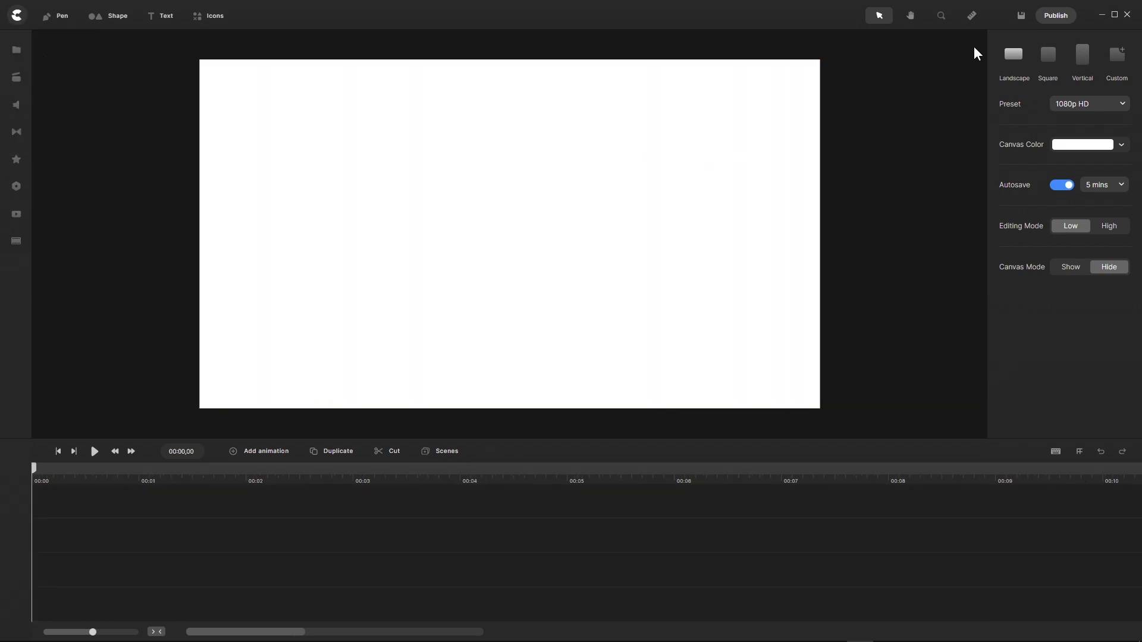
{"action": "left_click", "coordinate": [1048, 59]}
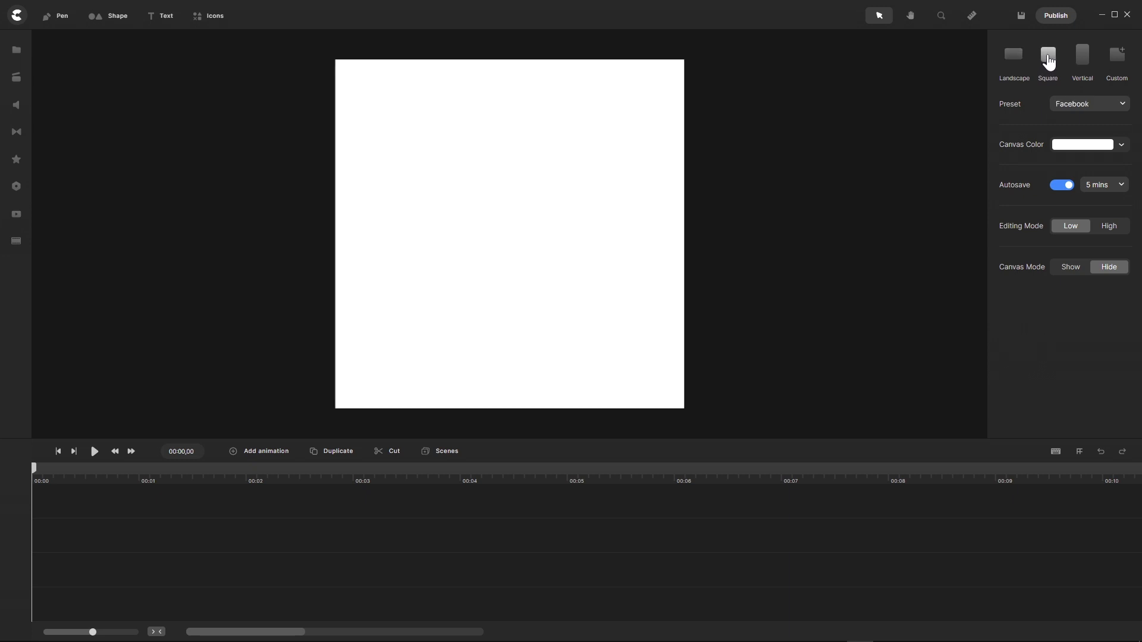
{"action": "left_click", "coordinate": [1072, 147]}
{"action": "mouse_move", "coordinate": [863, 110]}
{"action": "left_mouse_down"}
{"action": "mouse_move", "coordinate": [850, 116]}
{"action": "mouse_move", "coordinate": [845, 103]}
{"action": "left_mouse_up"}
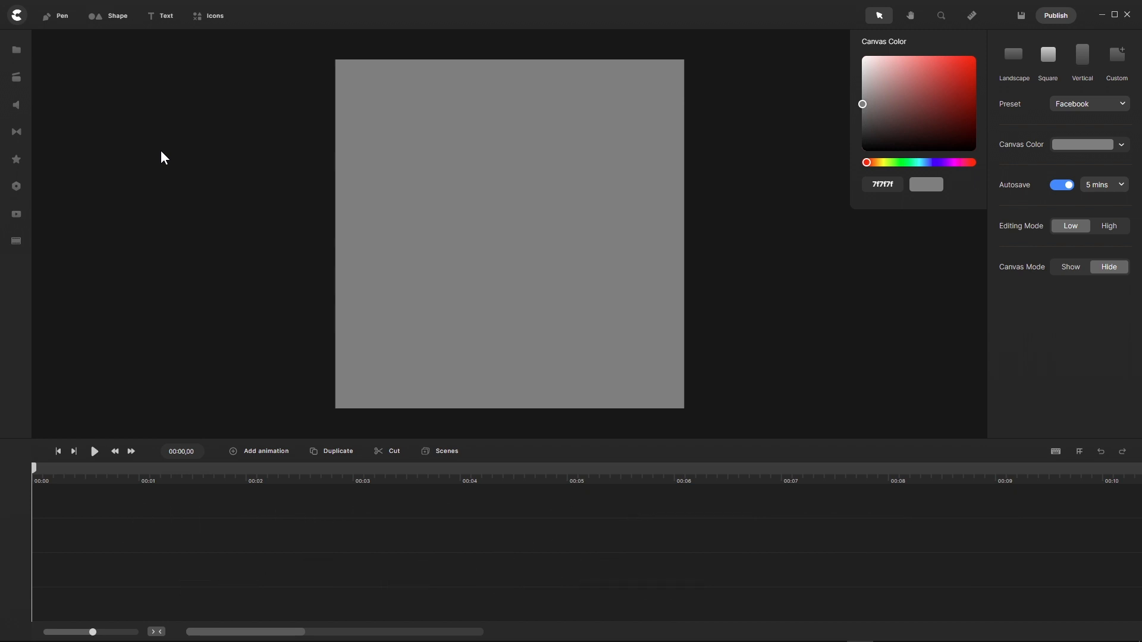
Step: Import all the clock part images and Ticking Clock 1 min 2.wav from the Clock folder into the project media
{"action": "left_click", "coordinate": [16, 52]}
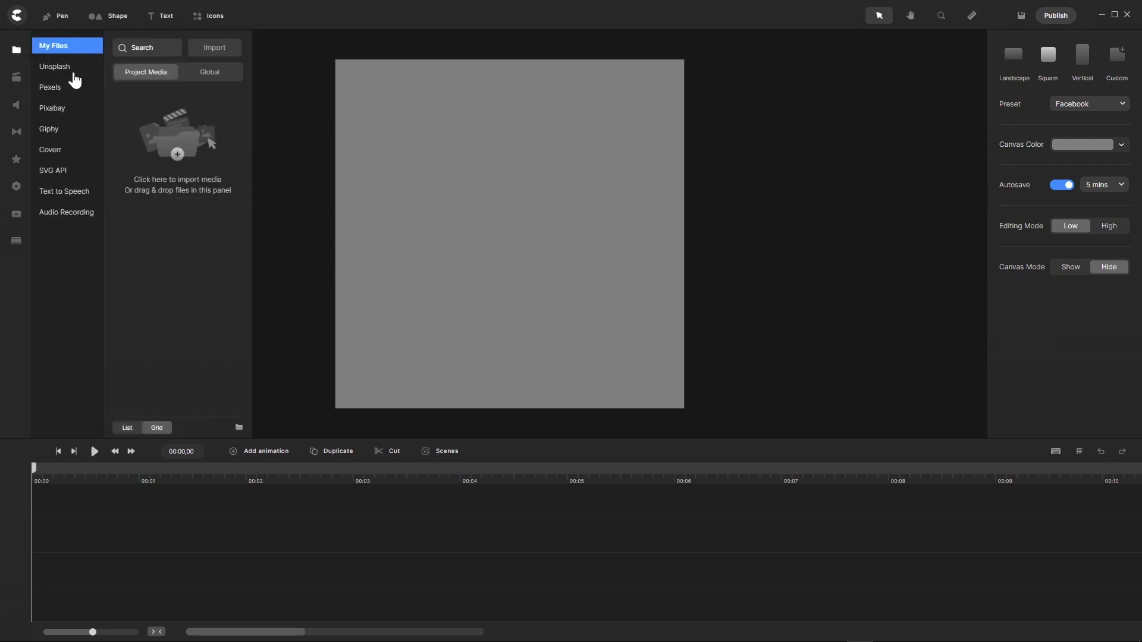
{"action": "left_click", "coordinate": [213, 53]}
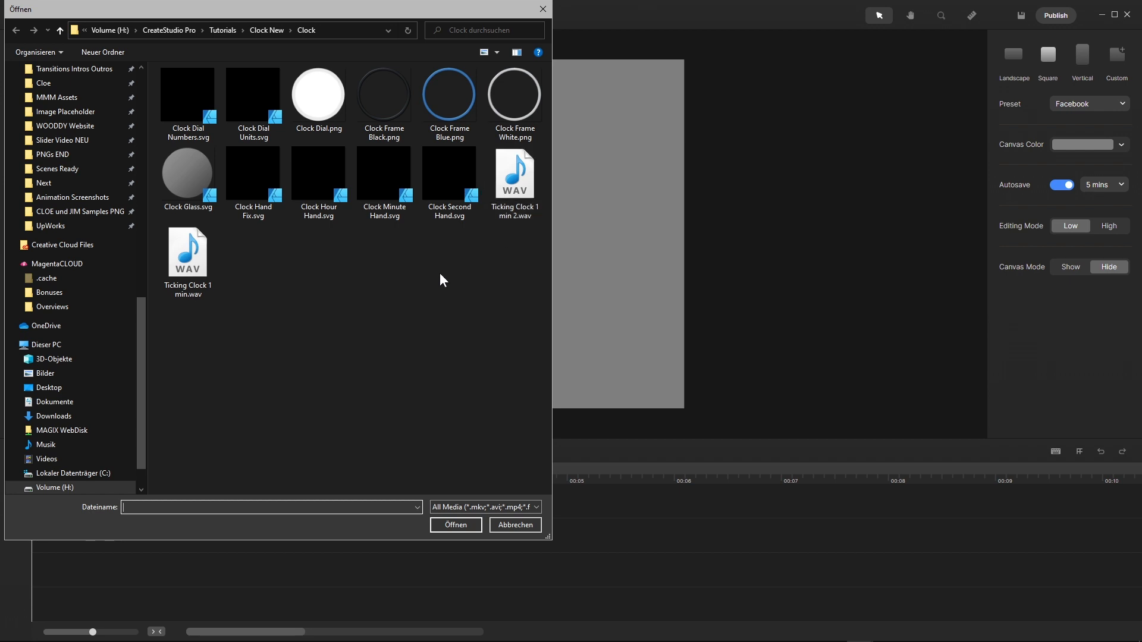
{"action": "left_click", "coordinate": [192, 96]}
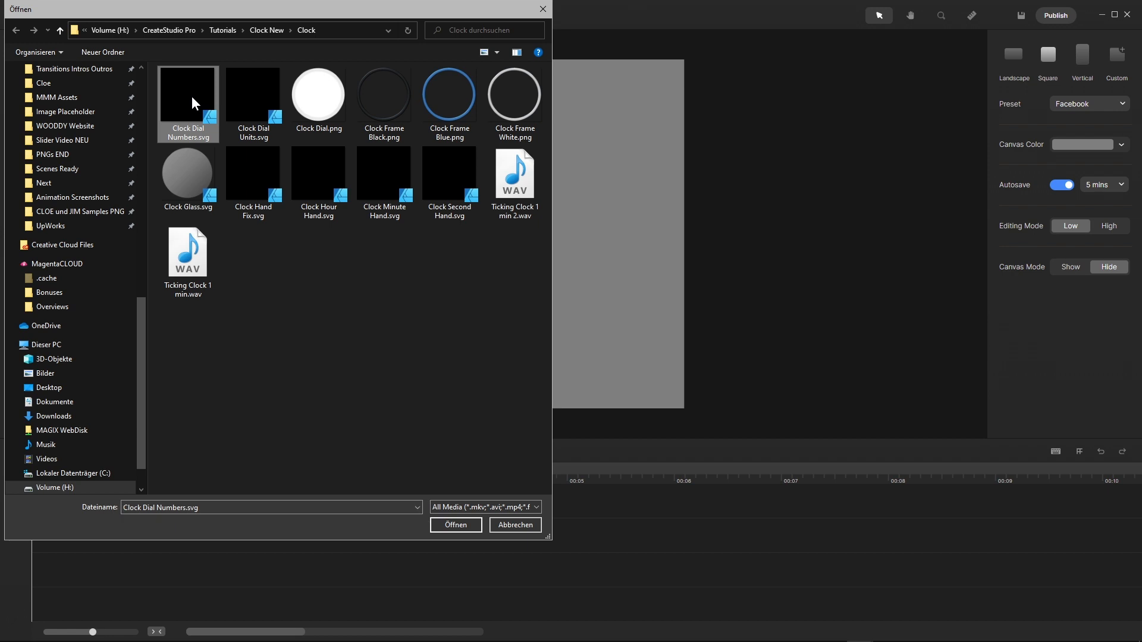
{"action": "left_click", "coordinate": [521, 186], "text": "shift"}
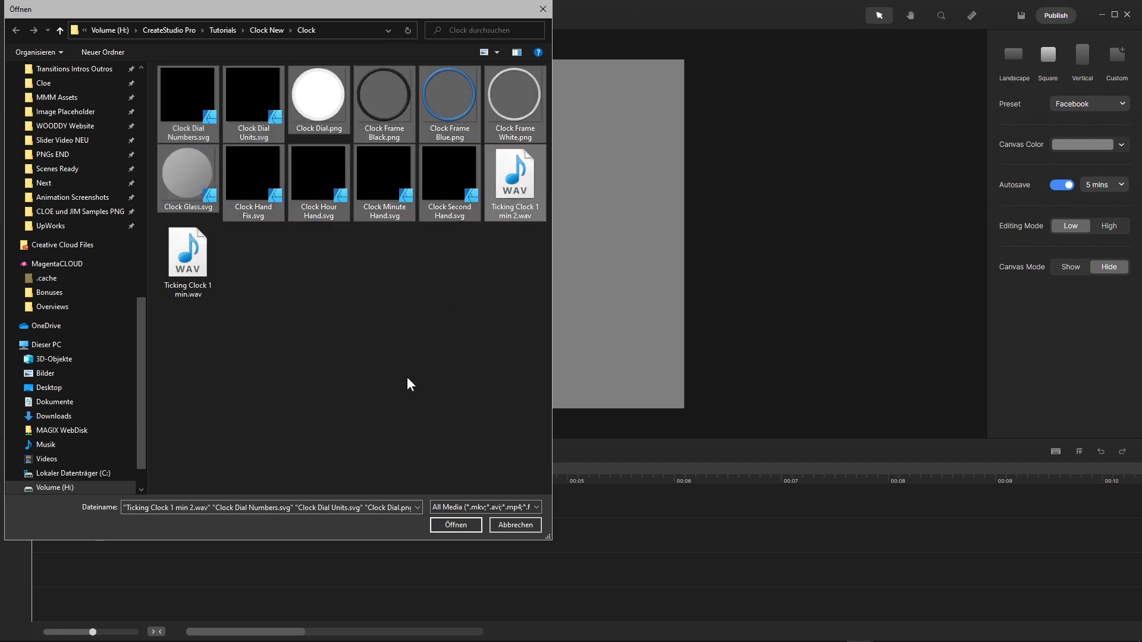
{"action": "left_click", "coordinate": [450, 525]}
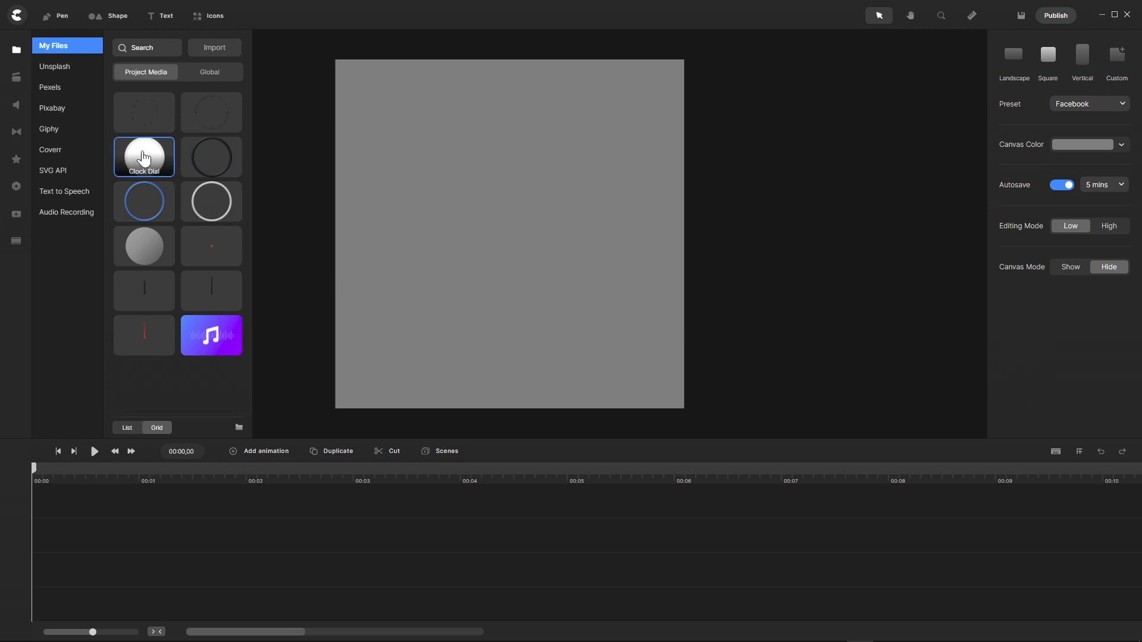
Step: Place Clock Dial on the canvas and stack Clock Dial Units and Clock Dial Numbers above it
{"action": "left_click_drag", "start_coordinate": [144, 157], "coordinate": [489, 219]}
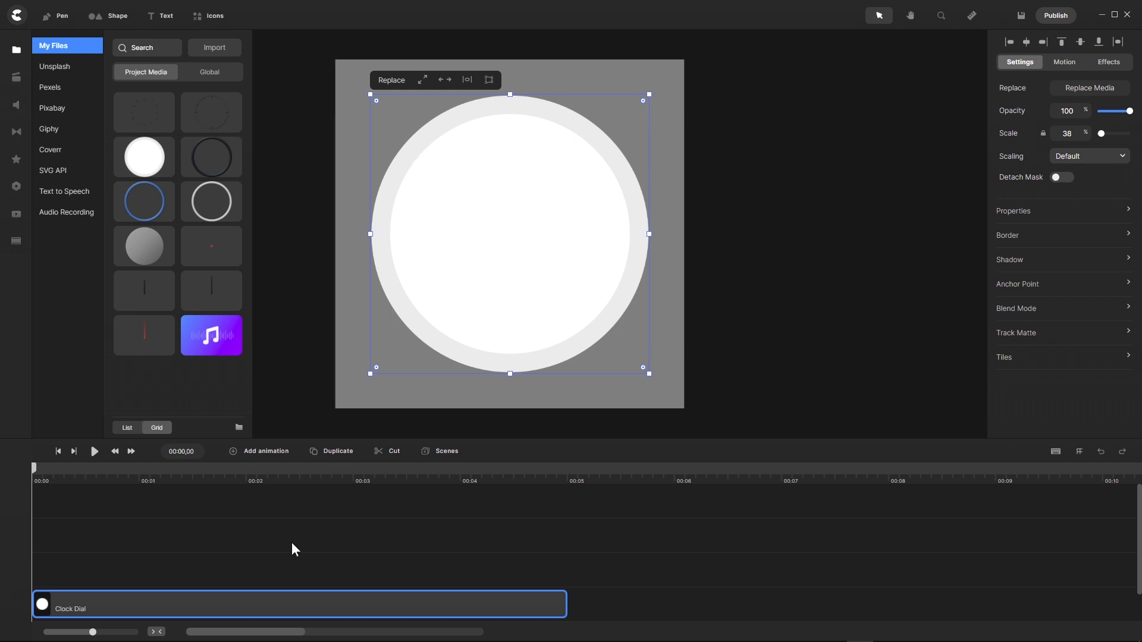
{"action": "left_click_drag", "start_coordinate": [164, 607], "coordinate": [149, 540]}
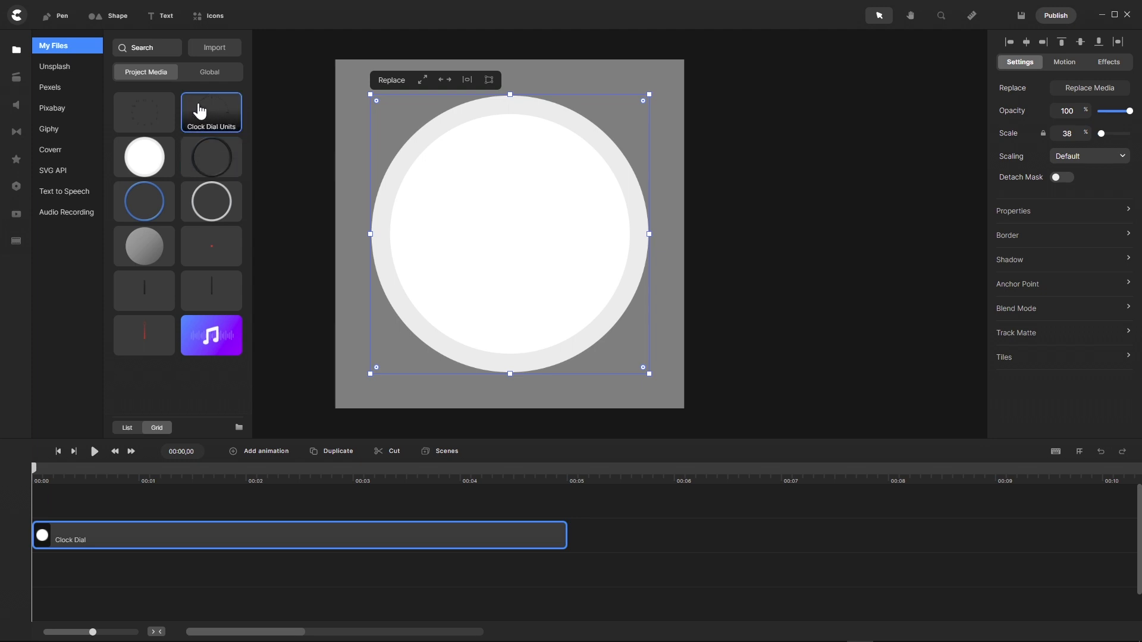
{"action": "left_click_drag", "start_coordinate": [199, 111], "coordinate": [496, 228]}
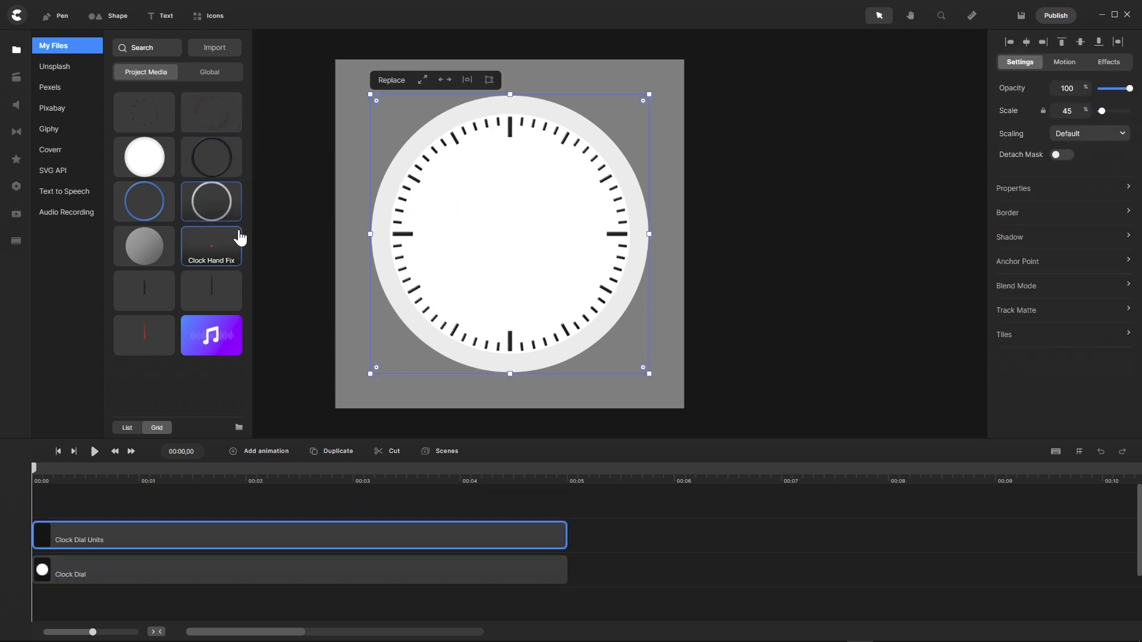
{"action": "left_click_drag", "start_coordinate": [143, 107], "coordinate": [516, 199]}
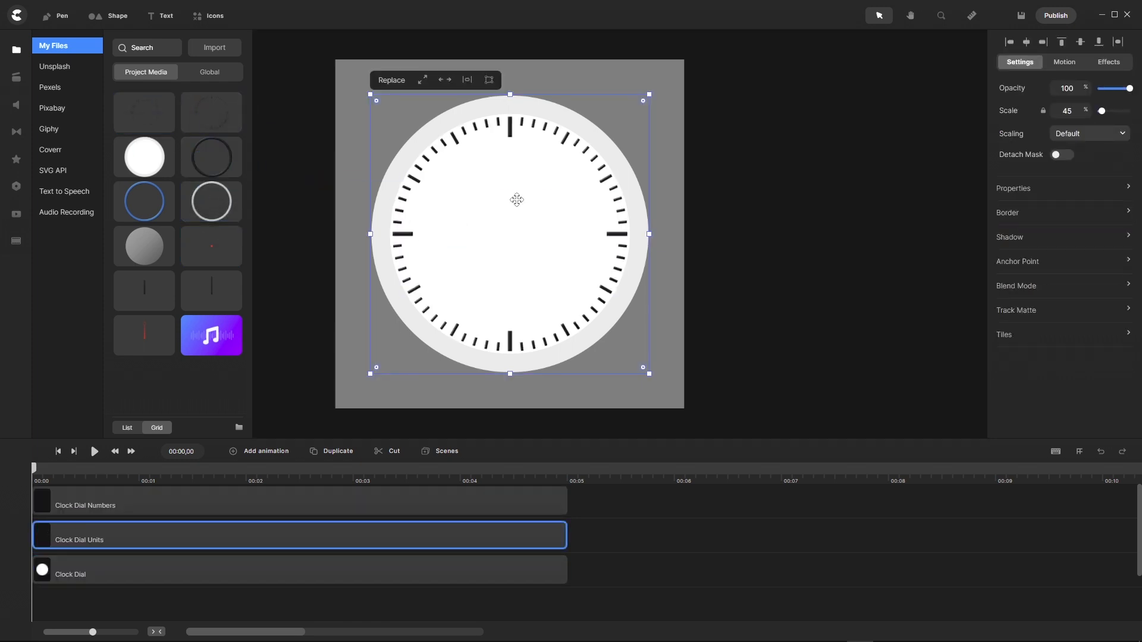
Step: Add Clock Hour Hand, Clock Minute Hand, Clock Second Hand and Clock Hand Fix over the dial in that order
{"action": "left_click_drag", "start_coordinate": [214, 263], "coordinate": [487, 241]}
{"action": "left_click_drag", "start_coordinate": [217, 294], "coordinate": [499, 231]}
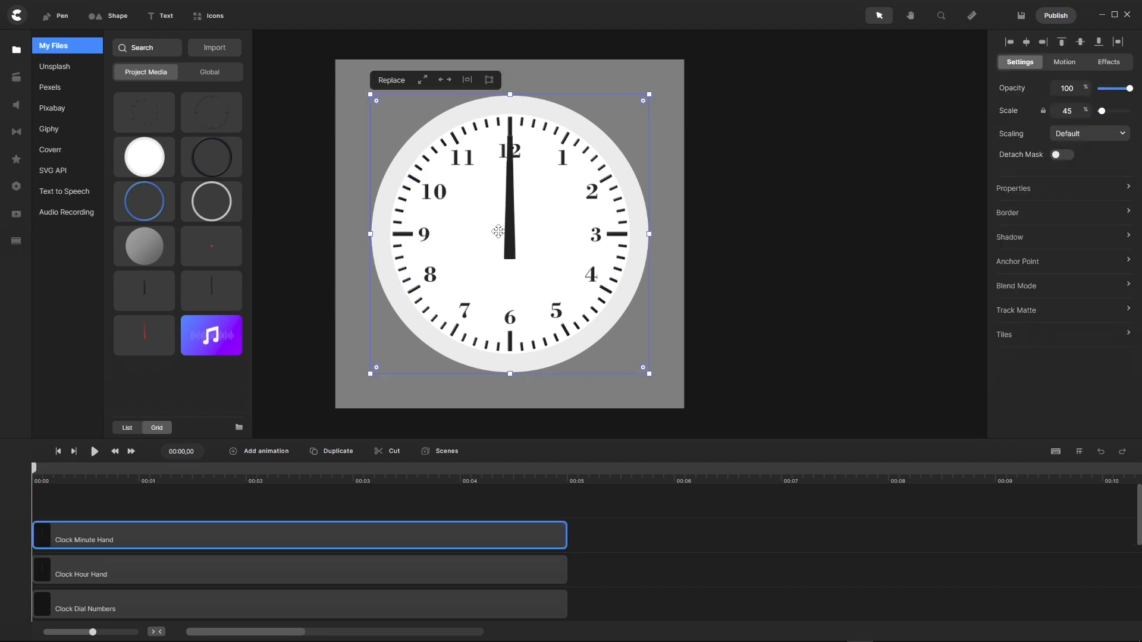
{"action": "left_click_drag", "start_coordinate": [149, 335], "coordinate": [517, 230]}
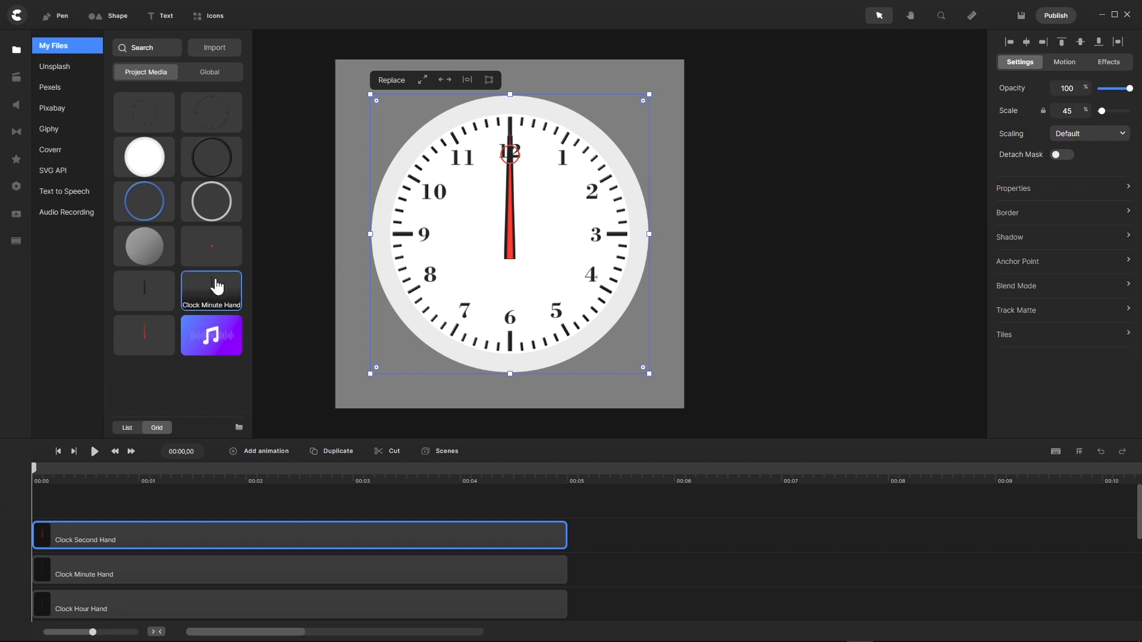
{"action": "left_click_drag", "start_coordinate": [217, 287], "coordinate": [510, 242]}
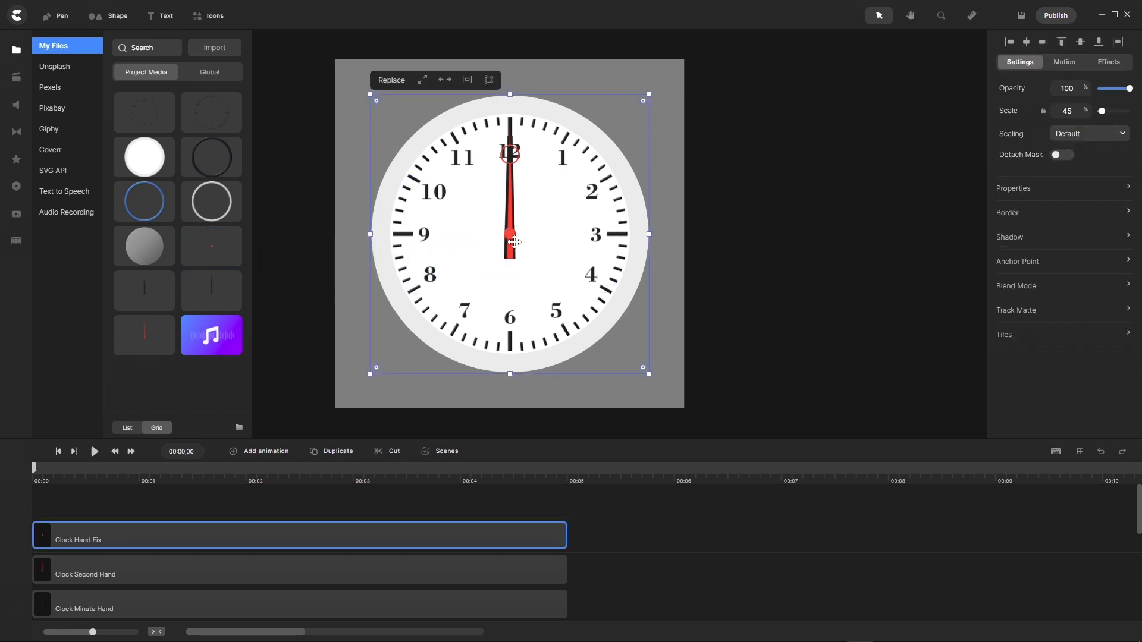
{"action": "scroll", "coordinate": [514, 242], "scroll_direction": "up", "scroll_amount": 10}
{"action": "scroll", "coordinate": [513, 290], "scroll_direction": "down", "scroll_amount": 8}
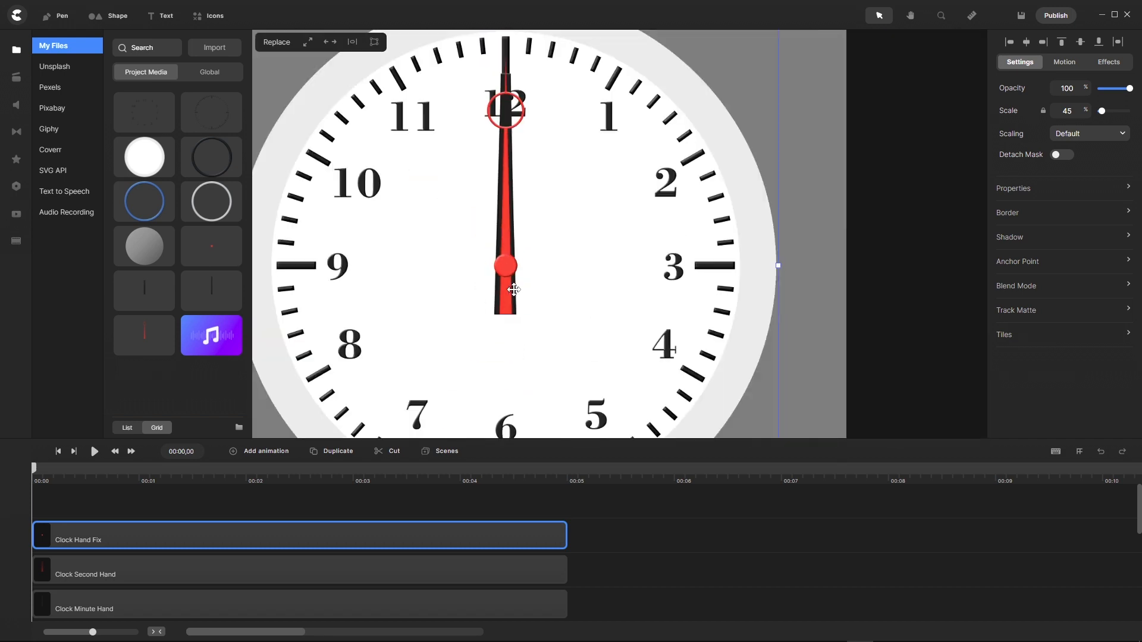
{"action": "scroll", "coordinate": [514, 290], "scroll_direction": "down", "scroll_amount": 4}
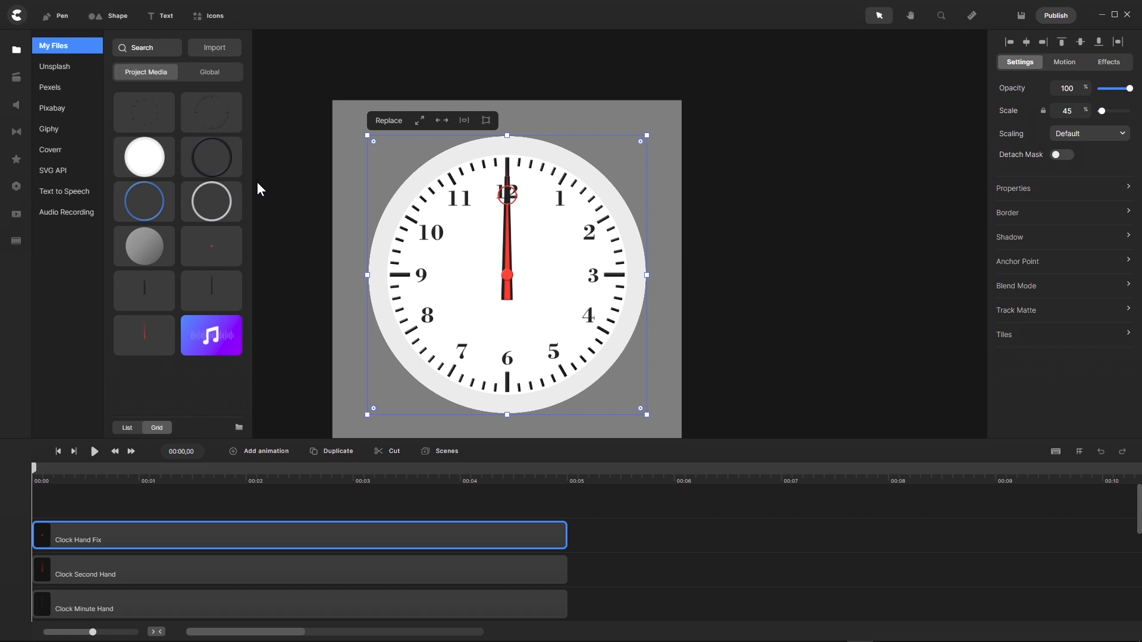
Step: Add Clock Glass on top of the clock hands and set its opacity to 50%
{"action": "left_click_drag", "start_coordinate": [141, 237], "coordinate": [491, 251]}
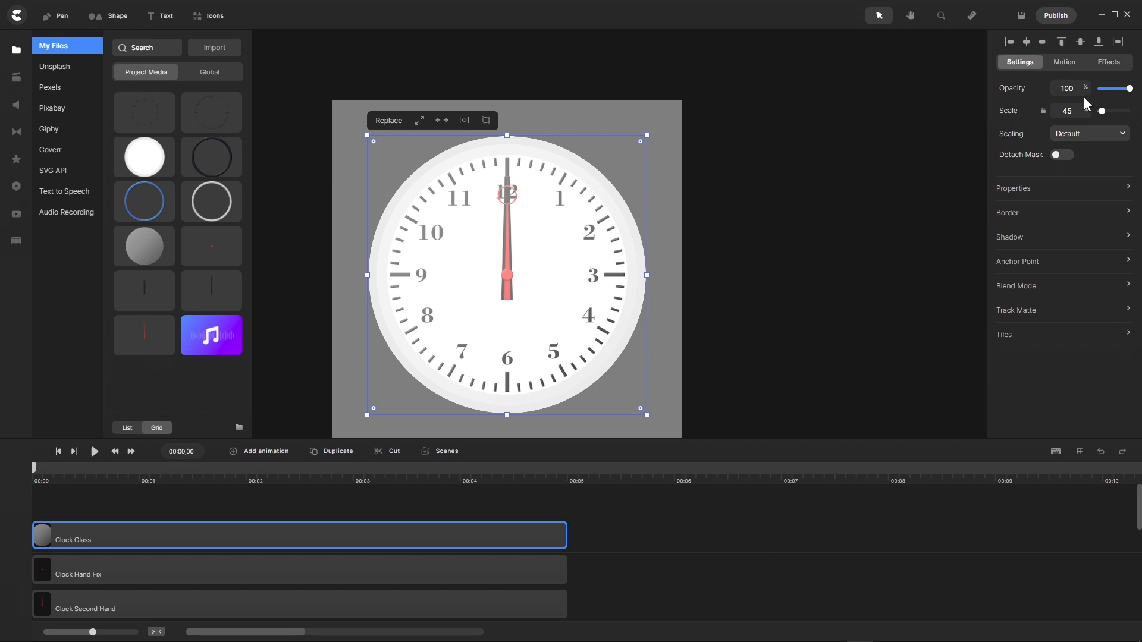
{"action": "left_click_drag", "start_coordinate": [1080, 90], "coordinate": [997, 61]}
{"action": "type", "text": "50"}
{"action": "key", "text": "Return"}
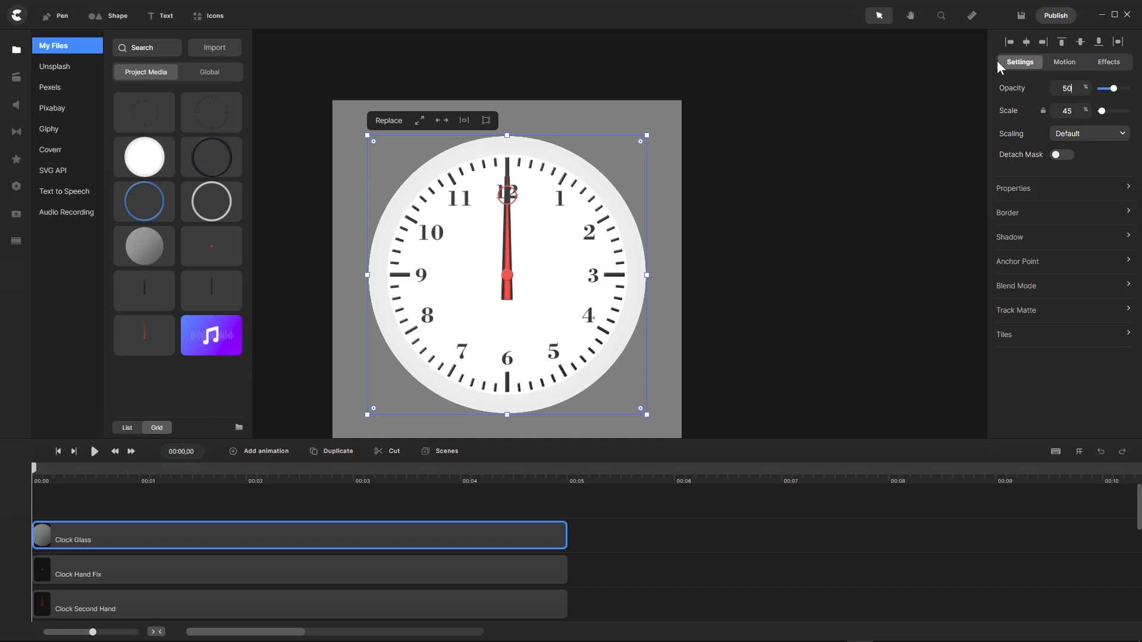
{"action": "scroll", "coordinate": [605, 202], "scroll_direction": "down", "scroll_amount": 2}
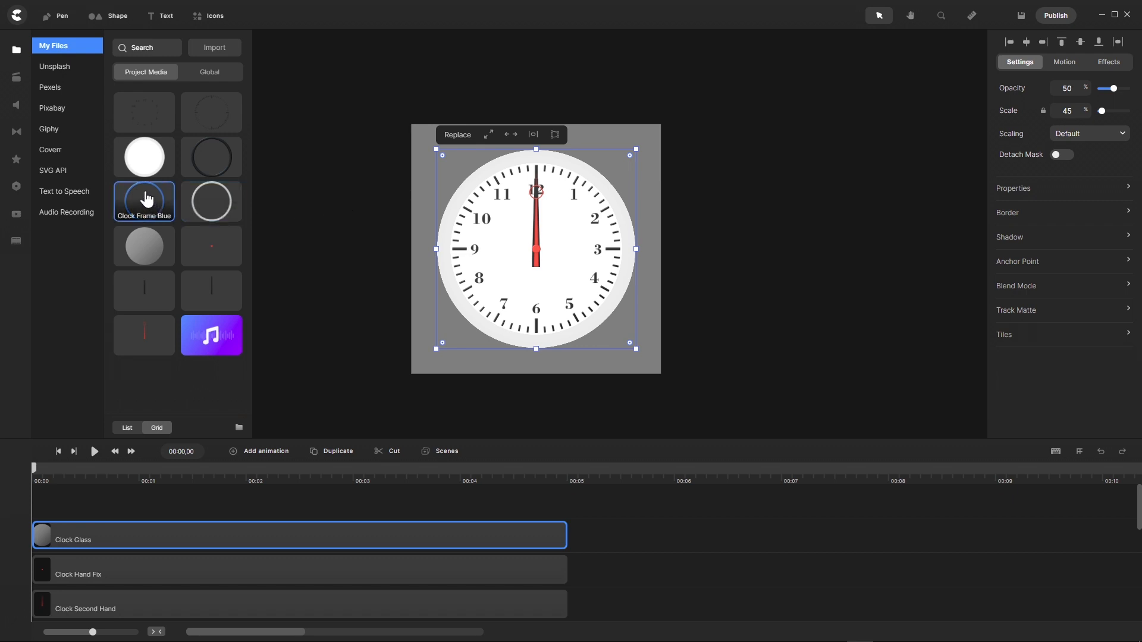
Step: Add Clock Frame Blue on top of the clock glass and apply the Hue Rotation and Color Correction effects to it
{"action": "left_click_drag", "start_coordinate": [142, 201], "coordinate": [529, 245]}
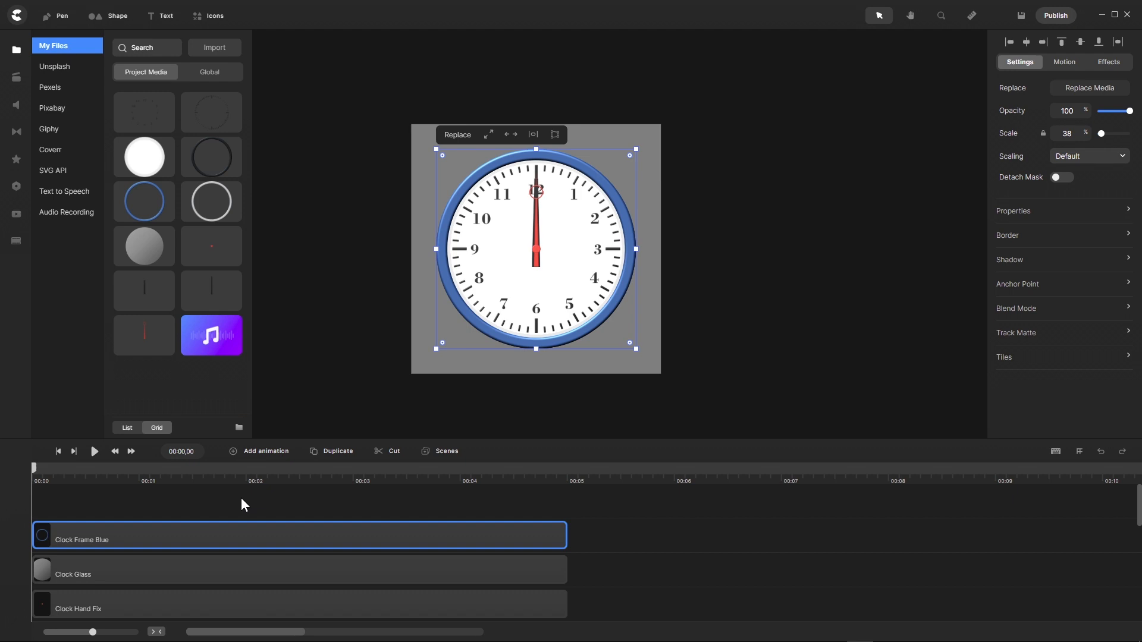
{"action": "left_click", "coordinate": [14, 161]}
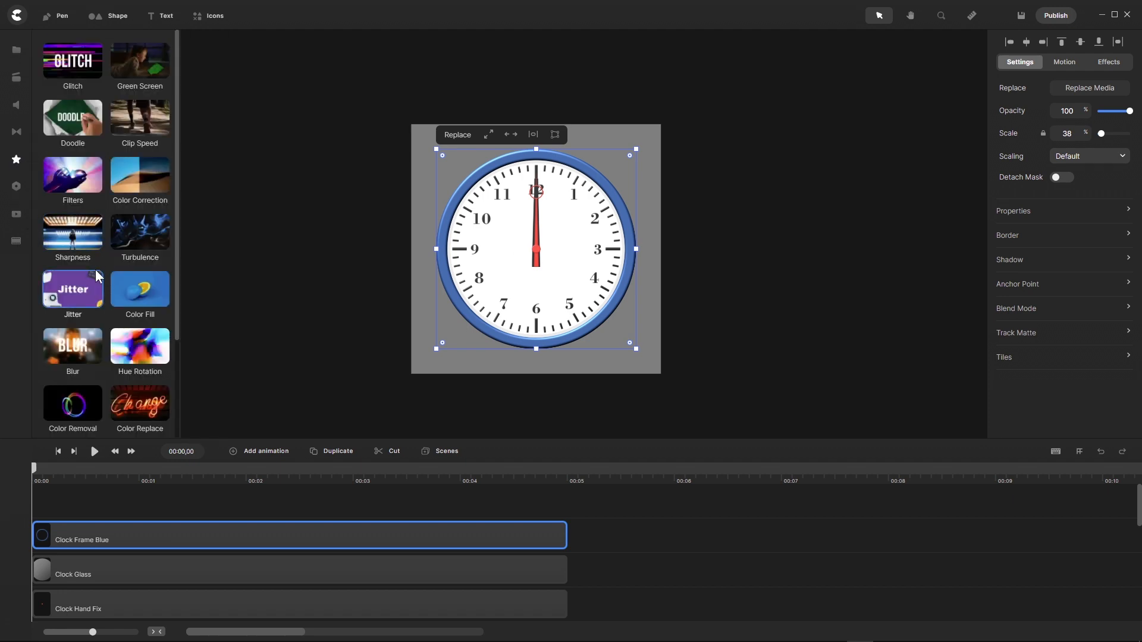
{"action": "scroll", "coordinate": [98, 267], "scroll_direction": "down", "scroll_amount": 2}
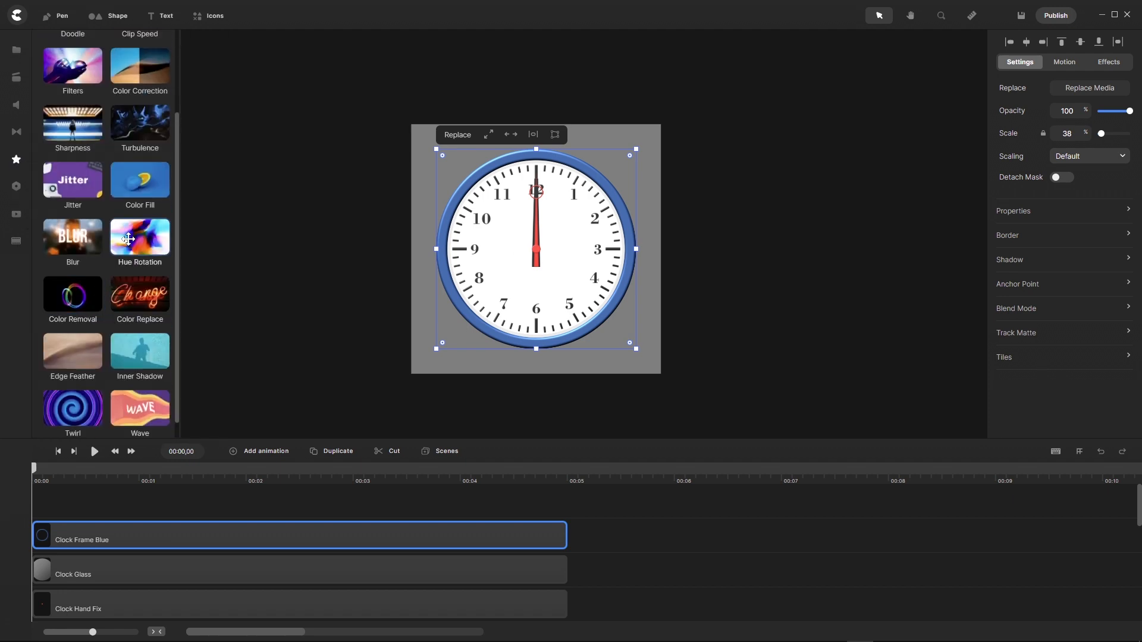
{"action": "left_click_drag", "start_coordinate": [136, 238], "coordinate": [121, 536]}
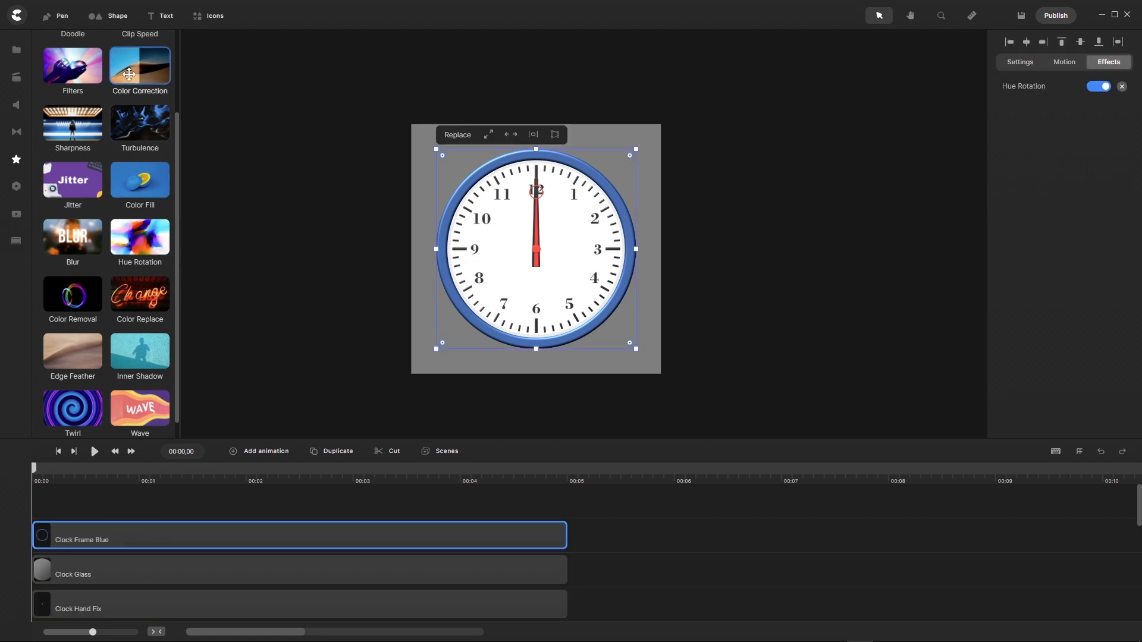
{"action": "left_click_drag", "start_coordinate": [128, 71], "coordinate": [127, 528]}
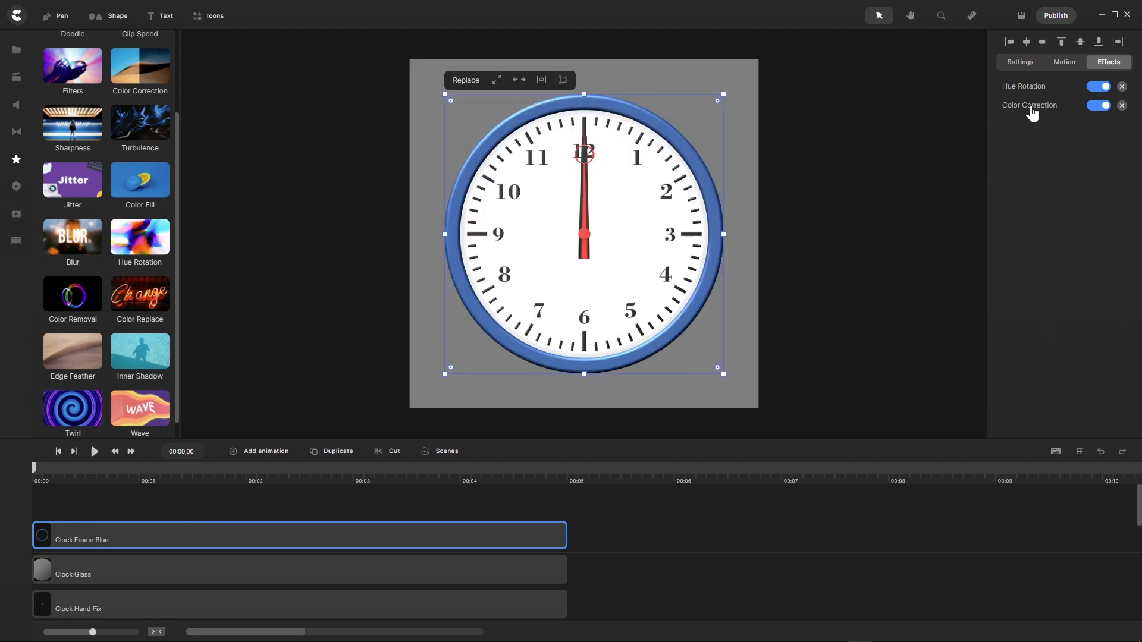
Step: Try out the Hue Rotation angle and the Color Correction brightness on the blue clock frame
{"action": "left_click", "coordinate": [1024, 88]}
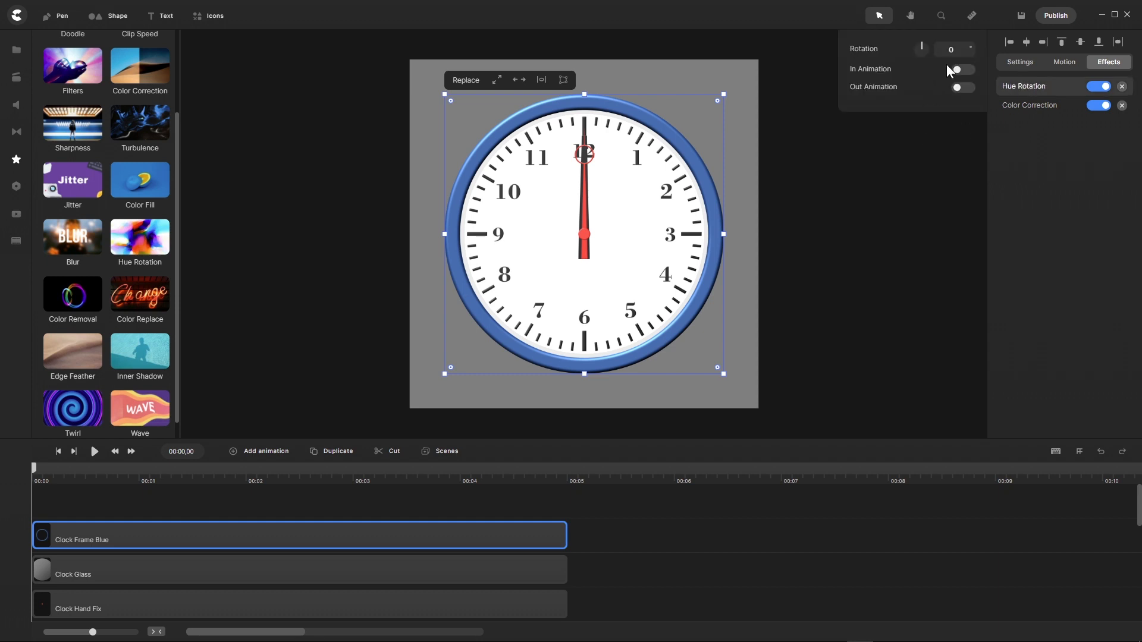
{"action": "mouse_move", "coordinate": [966, 49]}
{"action": "left_mouse_down"}
{"action": "mouse_move", "coordinate": [1036, 46]}
{"action": "mouse_move", "coordinate": [955, 37]}
{"action": "left_mouse_up"}
{"action": "left_click", "coordinate": [1022, 109]}
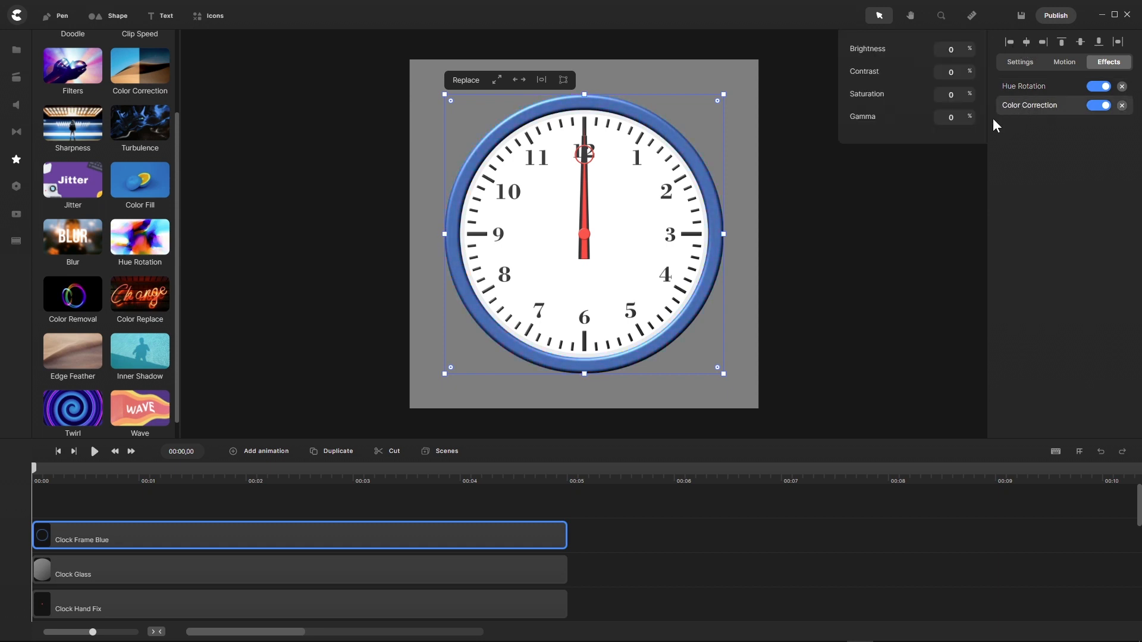
{"action": "left_click_drag", "start_coordinate": [964, 48], "coordinate": [970, 48]}
Step: Select all nine clock layers in the timeline and extend their duration together to about one minute
{"action": "left_click_drag", "start_coordinate": [294, 439], "coordinate": [271, 155]}
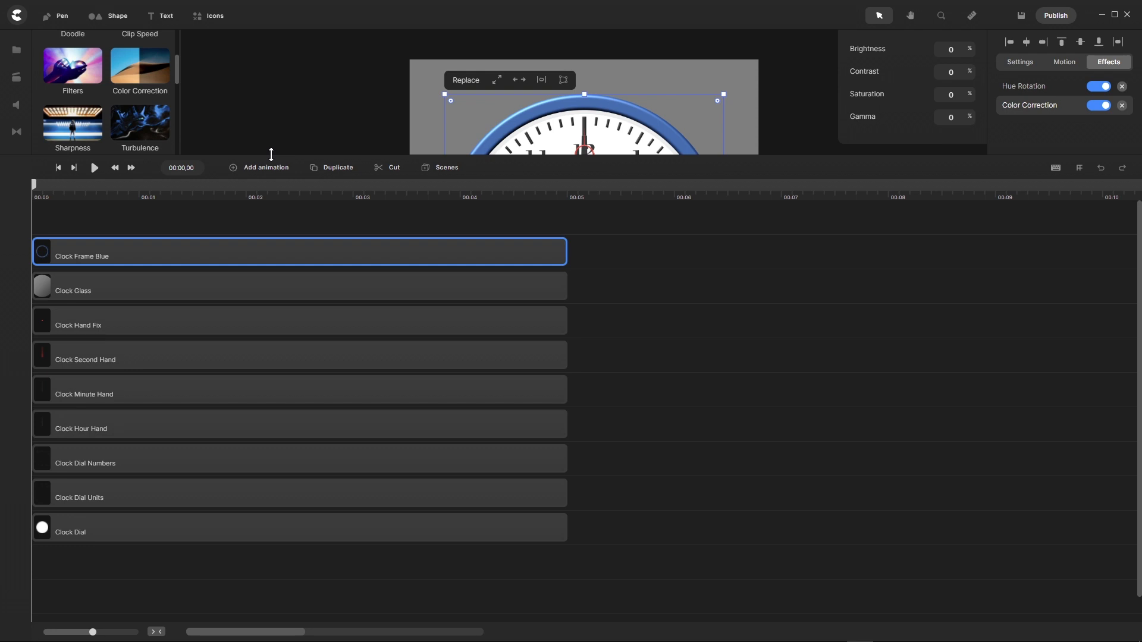
{"action": "left_click", "coordinate": [612, 298]}
{"action": "left_click_drag", "start_coordinate": [592, 222], "coordinate": [515, 568]}
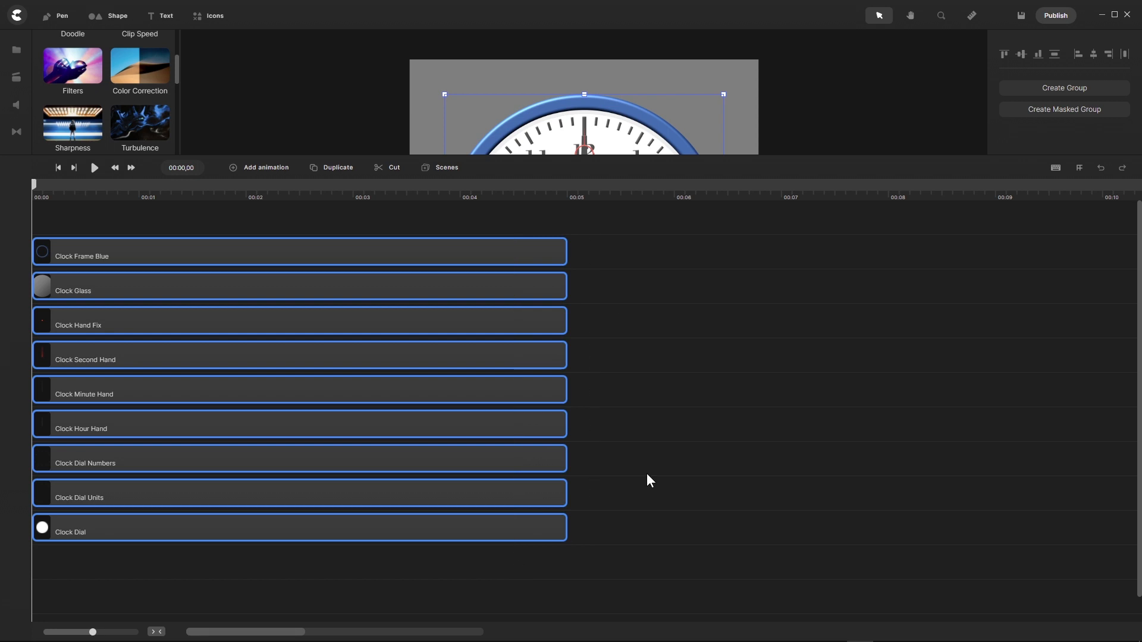
{"action": "left_click", "coordinate": [623, 366]}
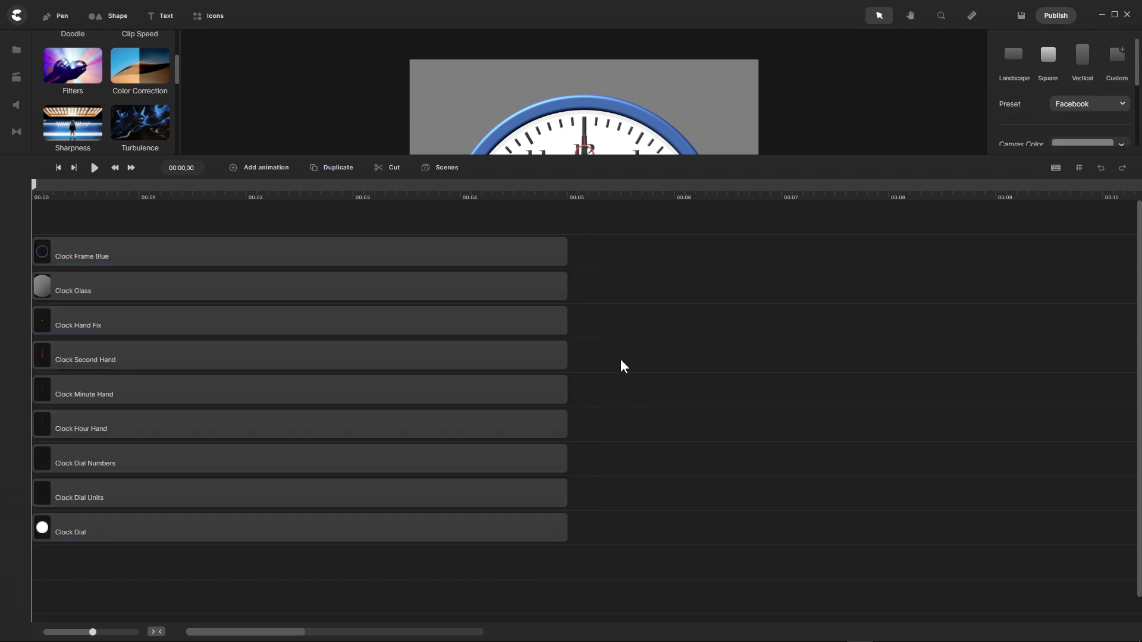
{"action": "key", "text": "ctrl+a"}
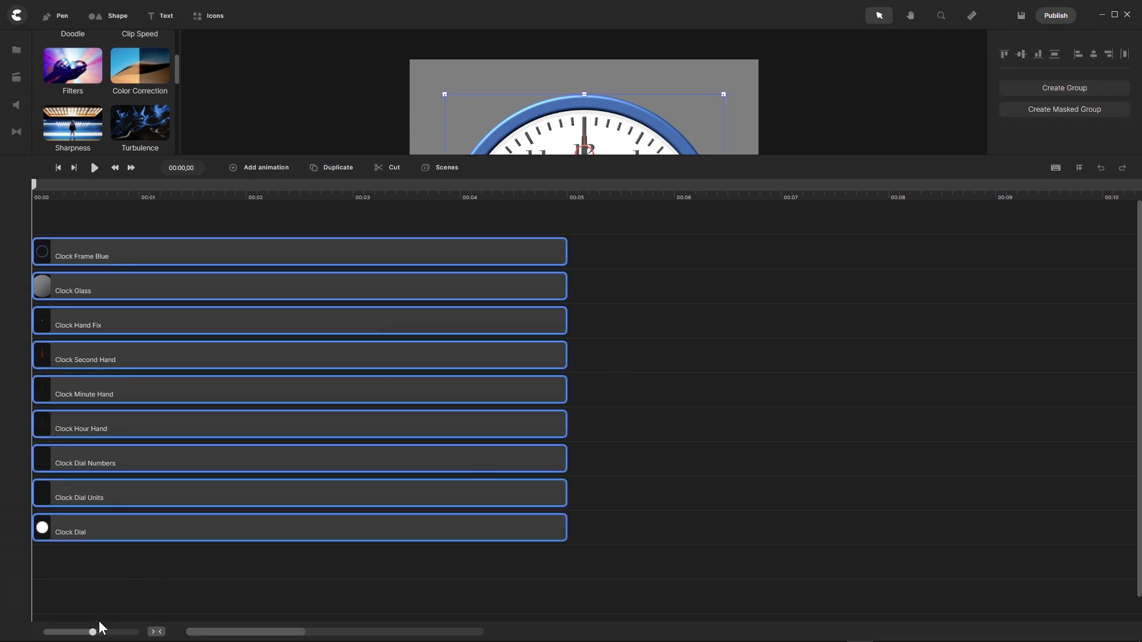
{"action": "left_click_drag", "start_coordinate": [89, 632], "coordinate": [41, 631]}
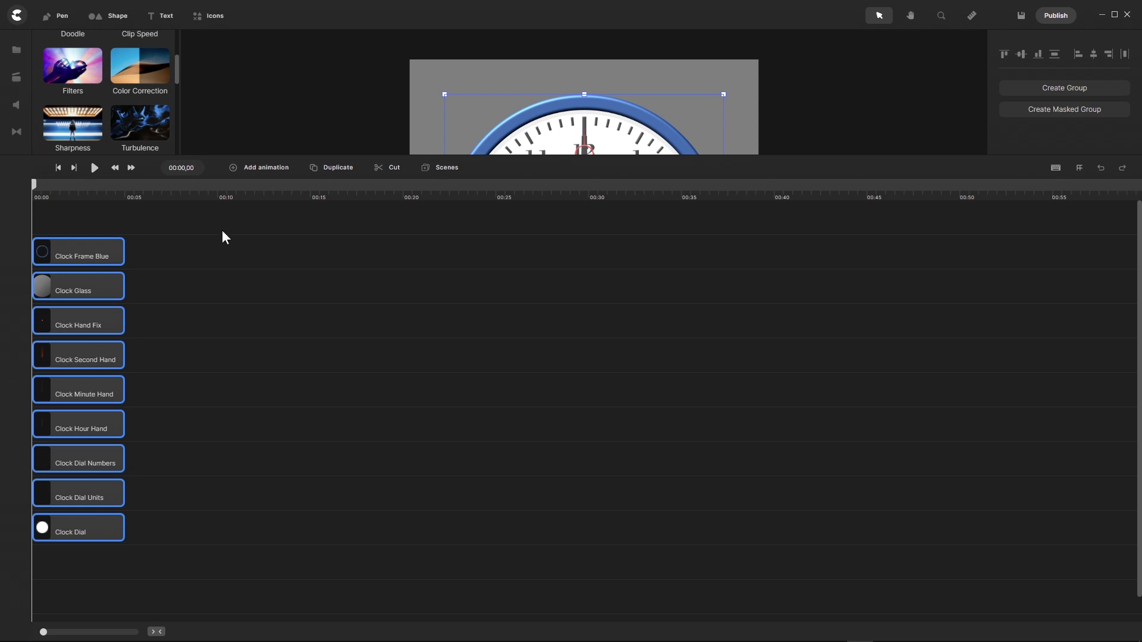
{"action": "left_click_drag", "start_coordinate": [128, 253], "coordinate": [1136, 283]}
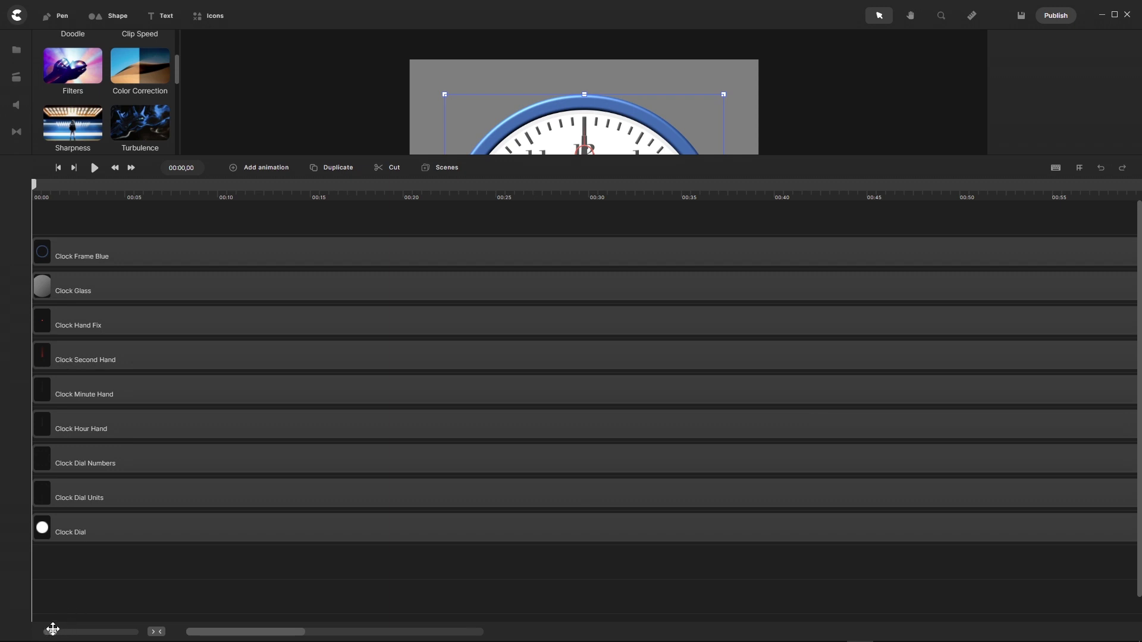
Step: Lengthen all the clock layers further so they end slightly past 01:10
{"action": "left_click_drag", "start_coordinate": [53, 632], "coordinate": [39, 632]}
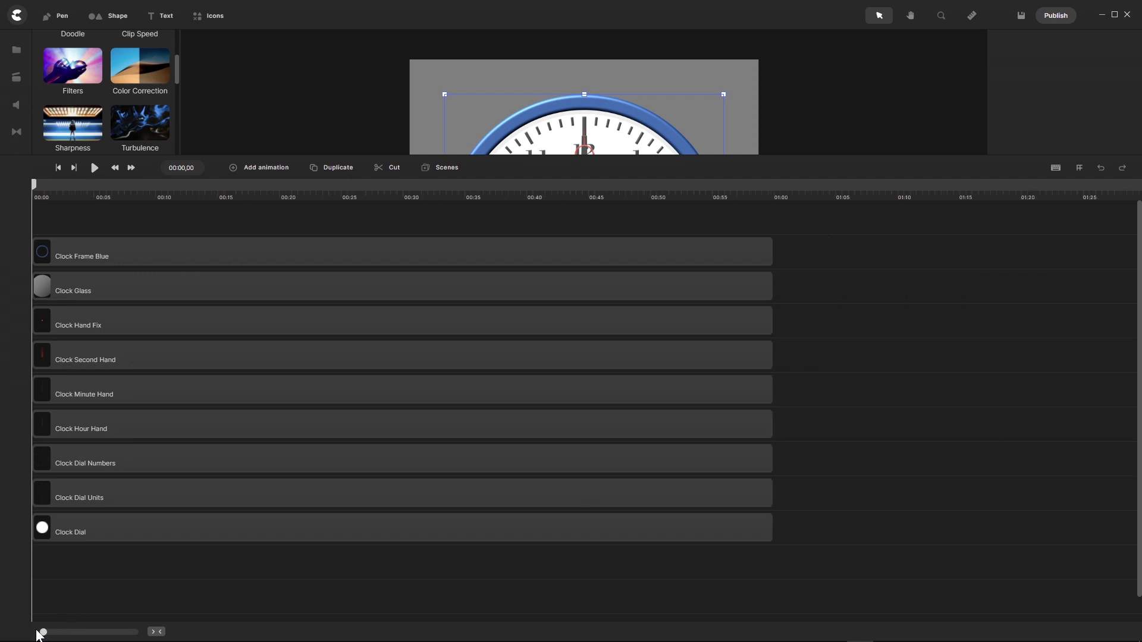
{"action": "left_click_drag", "start_coordinate": [819, 218], "coordinate": [734, 568]}
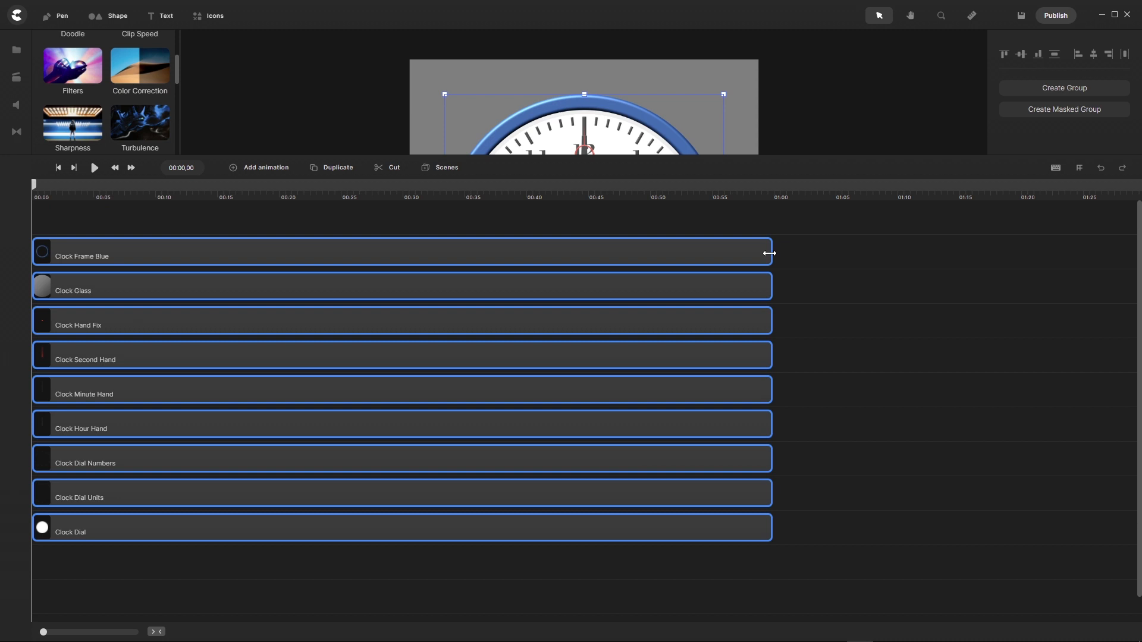
{"action": "left_click_drag", "start_coordinate": [774, 255], "coordinate": [905, 250]}
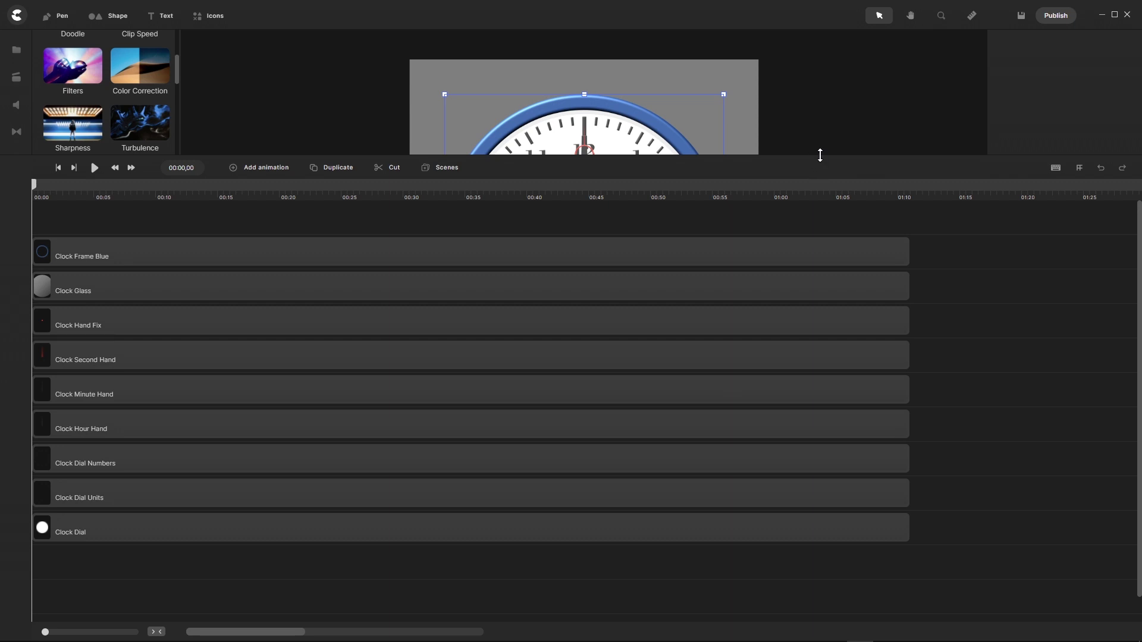
{"action": "left_click_drag", "start_coordinate": [819, 154], "coordinate": [814, 430]}
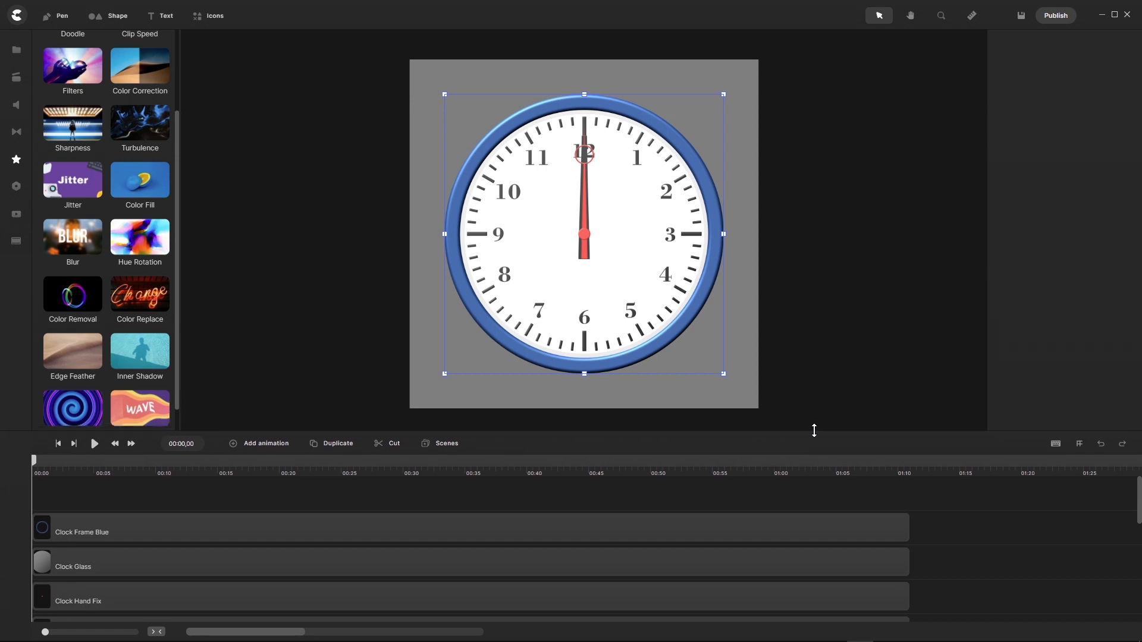
{"action": "left_click", "coordinate": [301, 498]}
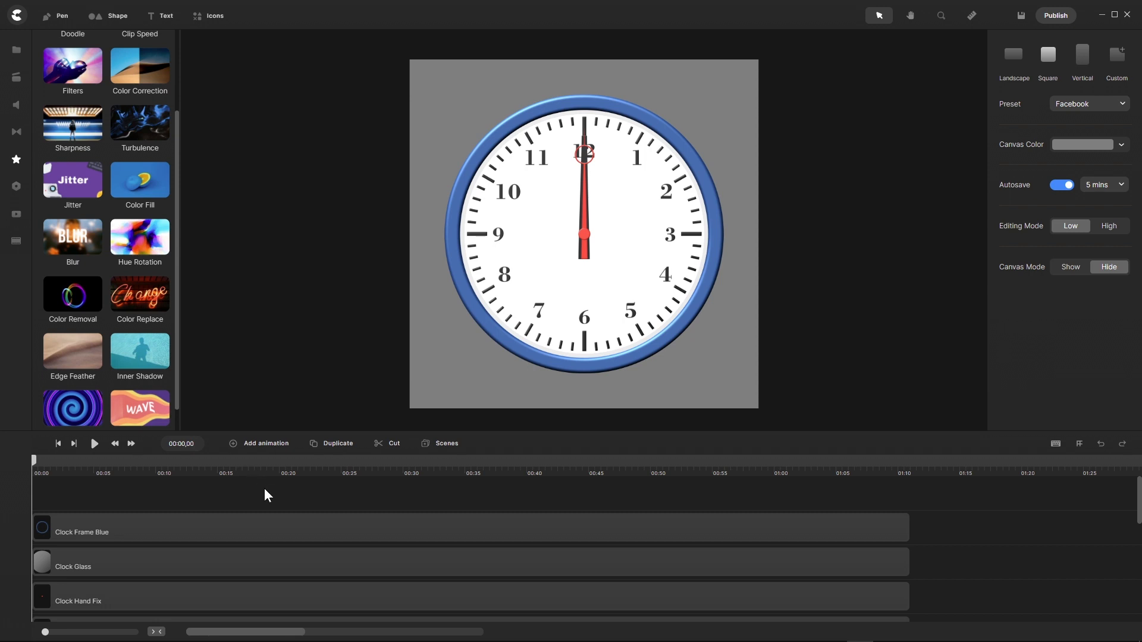
Step: Add a Rotation animation to the Clock Hour Hand layer and set its In & Out easing to Linear
{"action": "scroll", "coordinate": [265, 490], "scroll_direction": "down", "scroll_amount": 2}
{"action": "scroll", "coordinate": [265, 490], "scroll_direction": "up", "scroll_amount": 5}
{"action": "scroll", "coordinate": [264, 488], "scroll_direction": "down", "scroll_amount": 1}
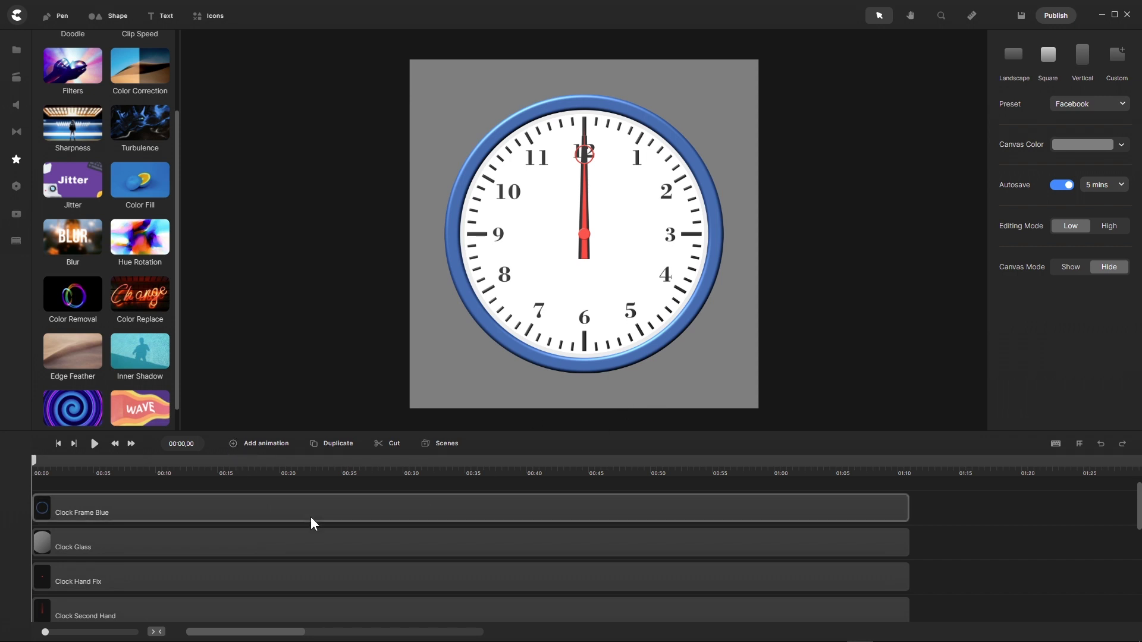
{"action": "scroll", "coordinate": [259, 570], "scroll_direction": "down", "scroll_amount": 3}
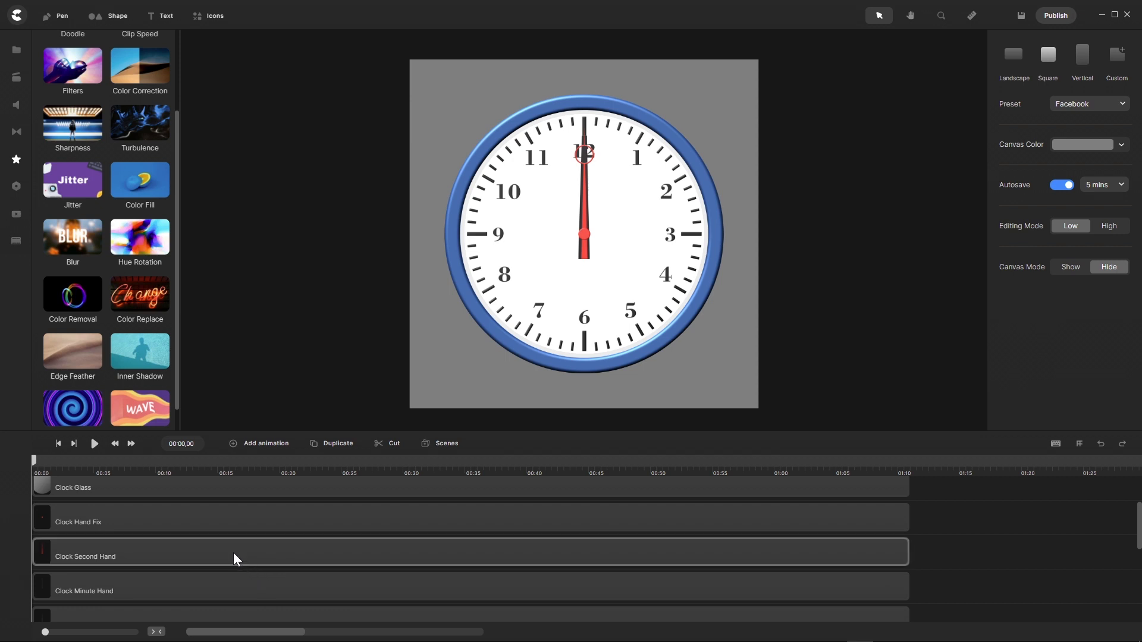
{"action": "scroll", "coordinate": [233, 551], "scroll_direction": "down", "scroll_amount": 2}
{"action": "left_click", "coordinate": [207, 577]}
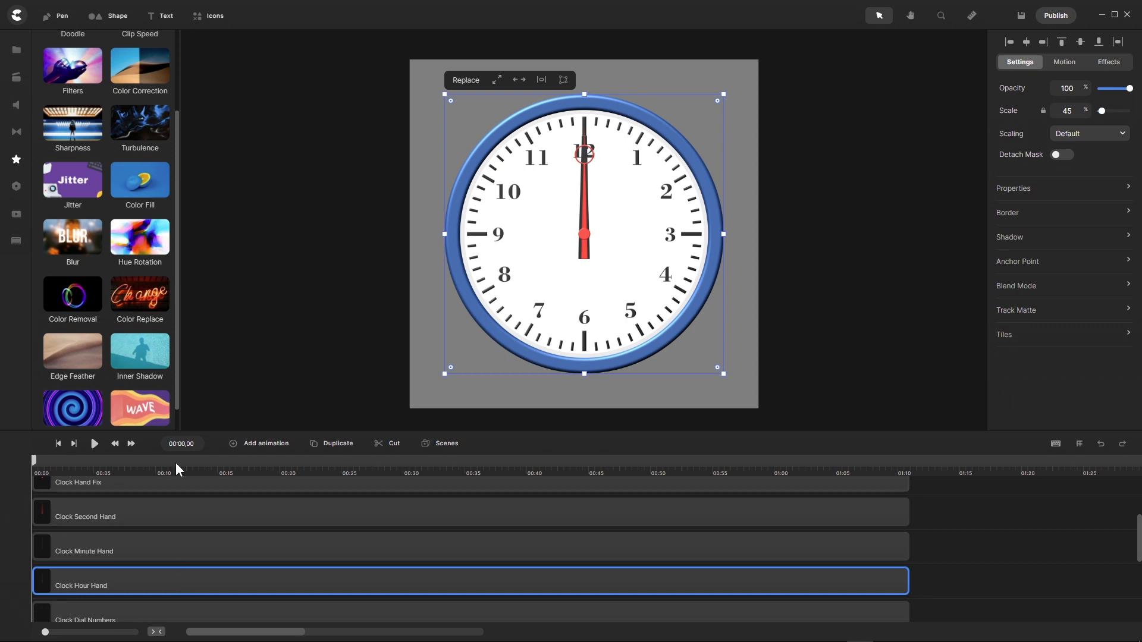
{"action": "left_click", "coordinate": [232, 447]}
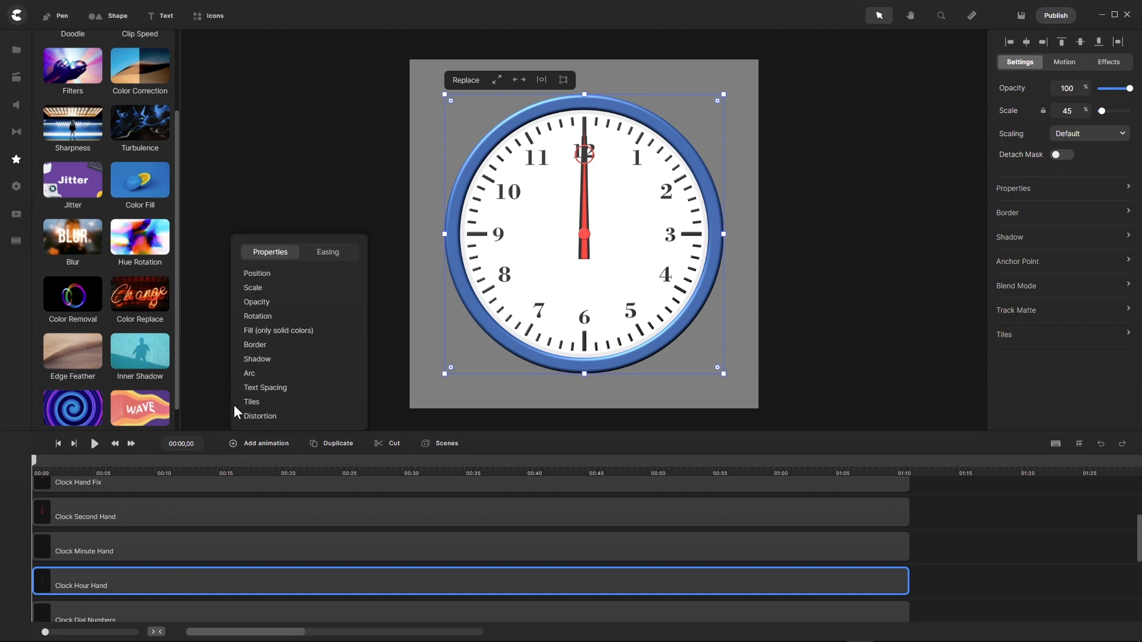
{"action": "left_click", "coordinate": [272, 318]}
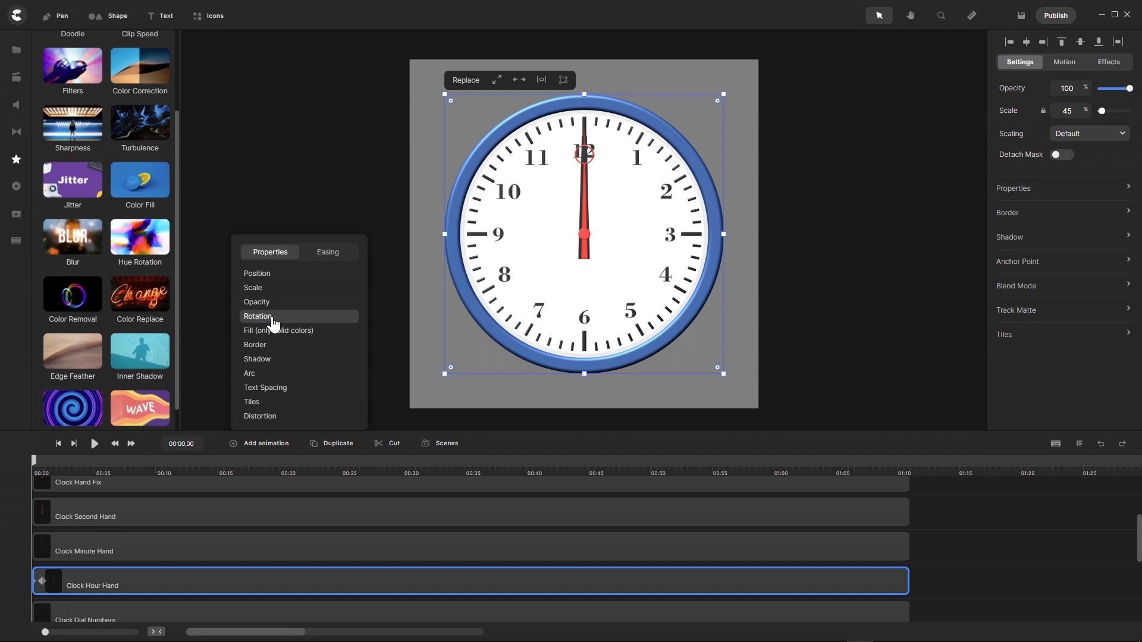
{"action": "left_click", "coordinate": [328, 256]}
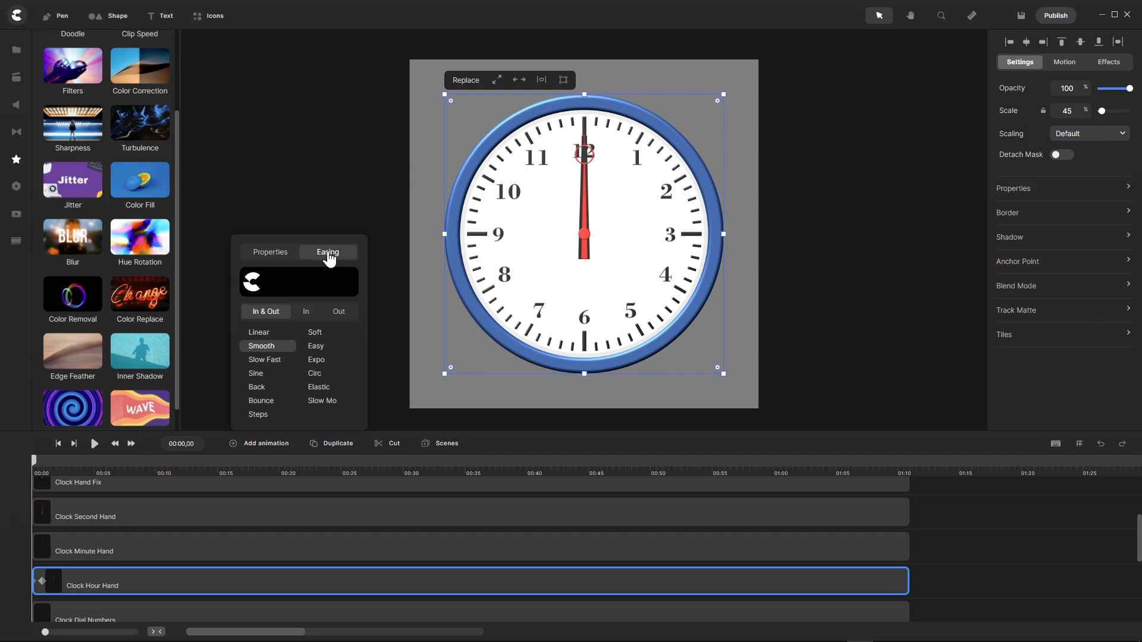
{"action": "left_click", "coordinate": [259, 333]}
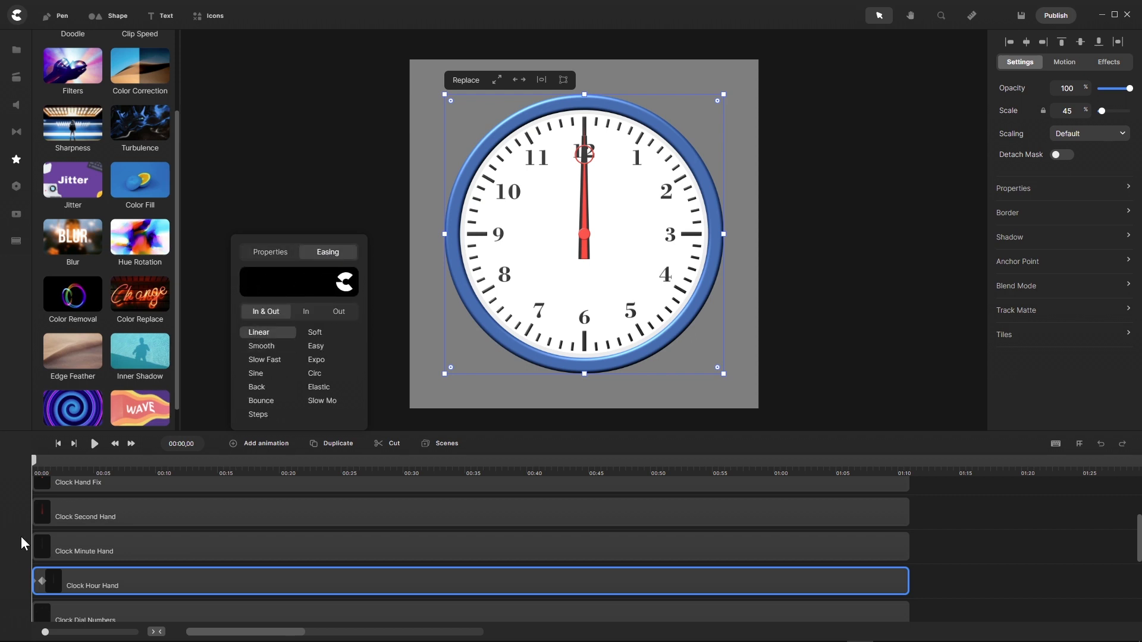
Step: Move the hour hand's end rotation keyframe to 00:45,13 and set its rotation to 150°
{"action": "left_click_drag", "start_coordinate": [44, 581], "coordinate": [593, 581]}
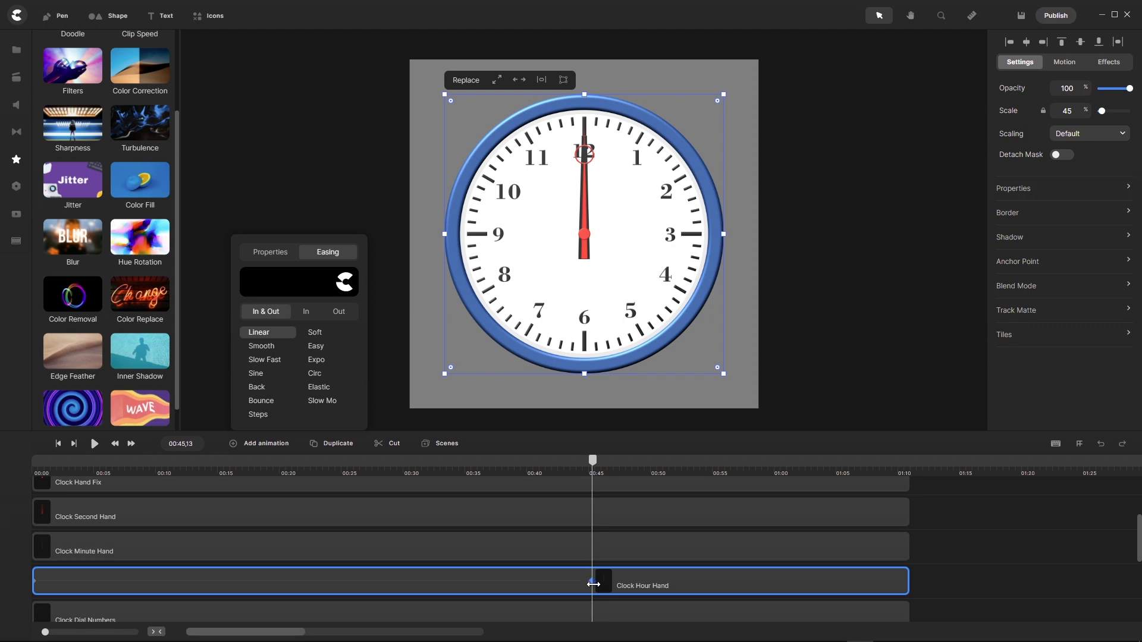
{"action": "left_click", "coordinate": [1129, 189]}
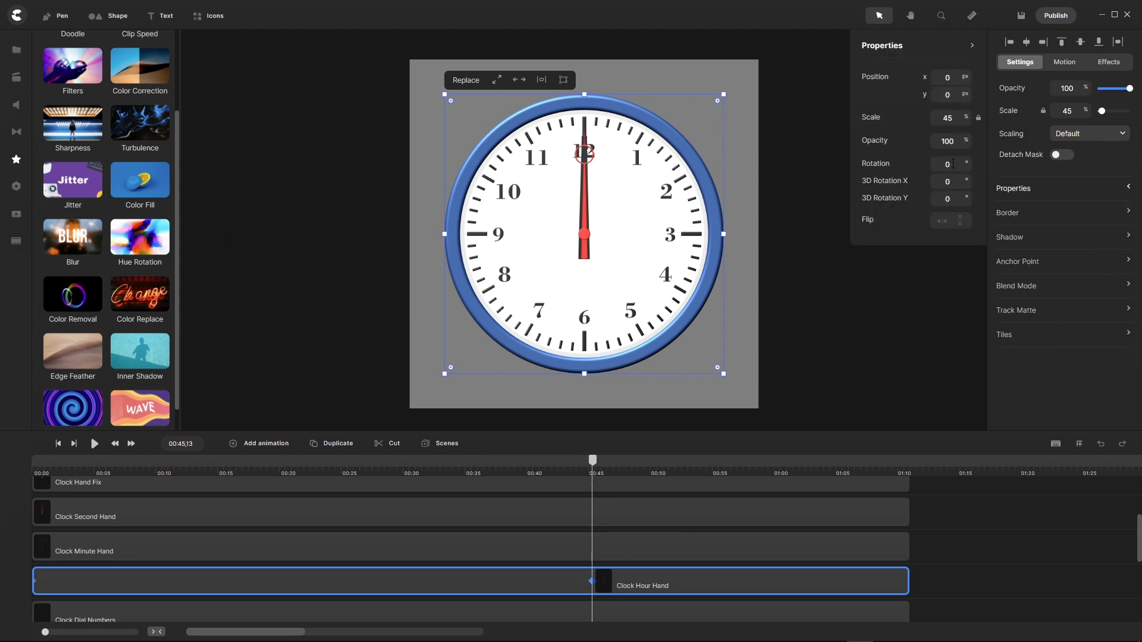
{"action": "left_click_drag", "start_coordinate": [952, 165], "coordinate": [902, 172]}
{"action": "type", "text": "150"}
{"action": "key", "text": "Return"}
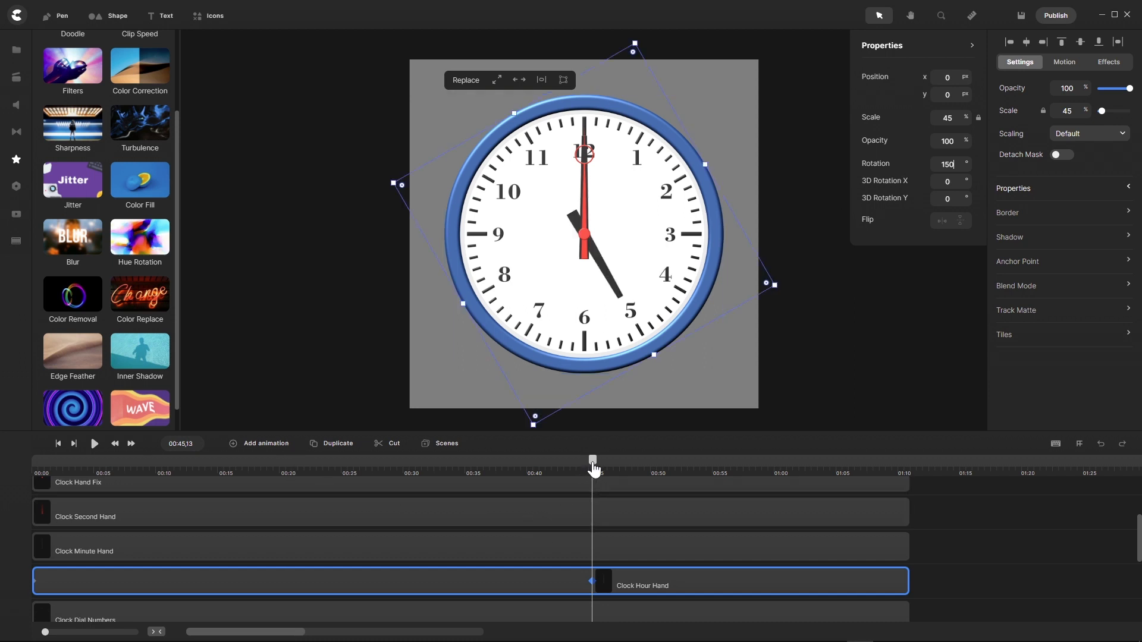
Step: Return to the start of the timeline and set the hour hand's starting rotation to 149,5°
{"action": "left_click_drag", "start_coordinate": [593, 464], "coordinate": [23, 491]}
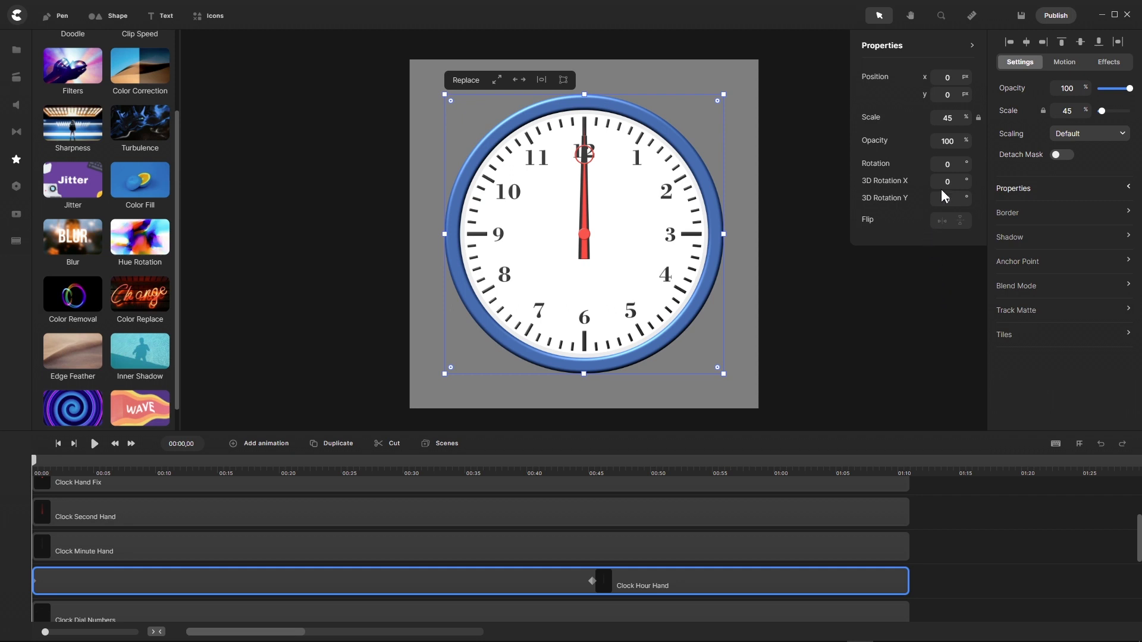
{"action": "left_click", "coordinate": [955, 163]}
{"action": "type", "text": "149,5"}
{"action": "key", "text": "Return"}
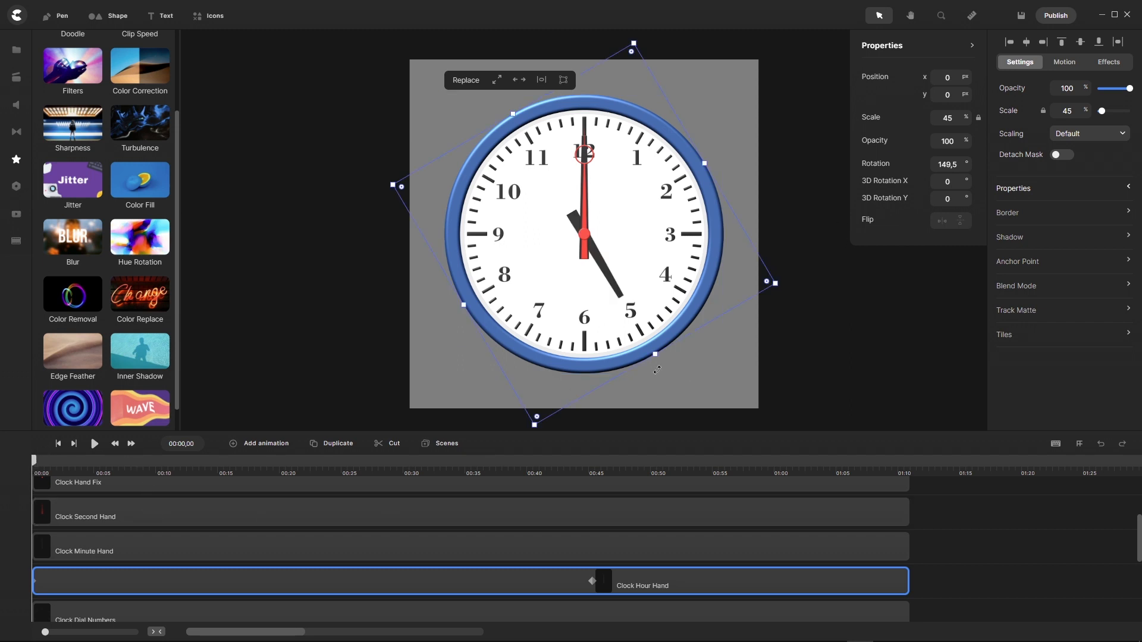
Step: Check the hour hand's travel close up, and move its end rotation keyframe to 00:59,28
{"action": "scroll", "coordinate": [673, 314], "scroll_direction": "up", "scroll_amount": 5}
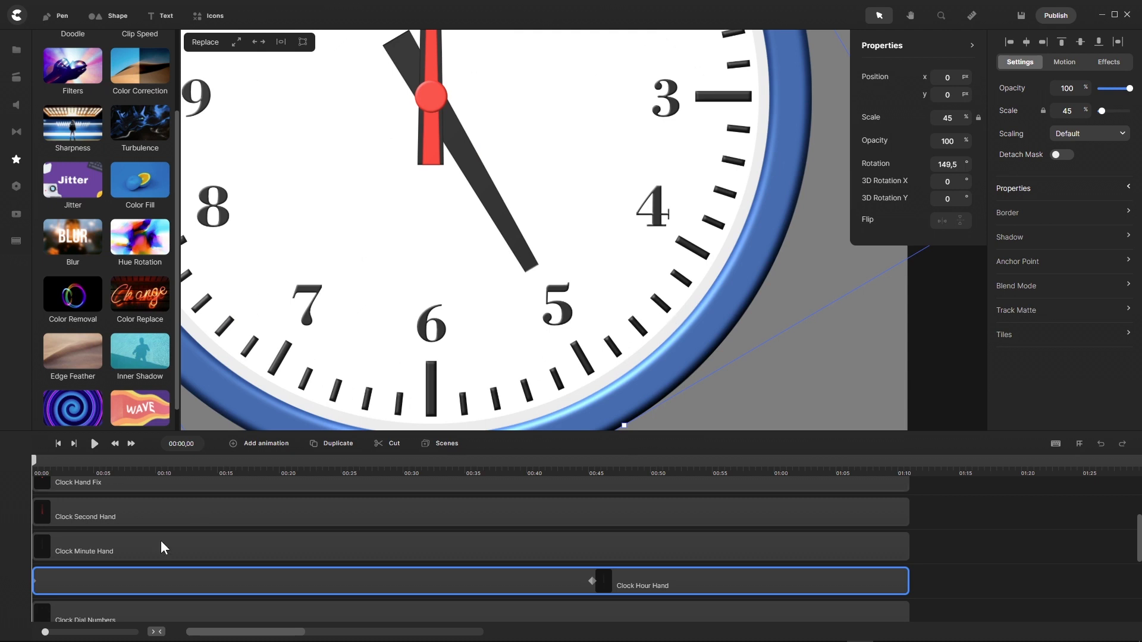
{"action": "left_click_drag", "start_coordinate": [33, 460], "coordinate": [594, 510]}
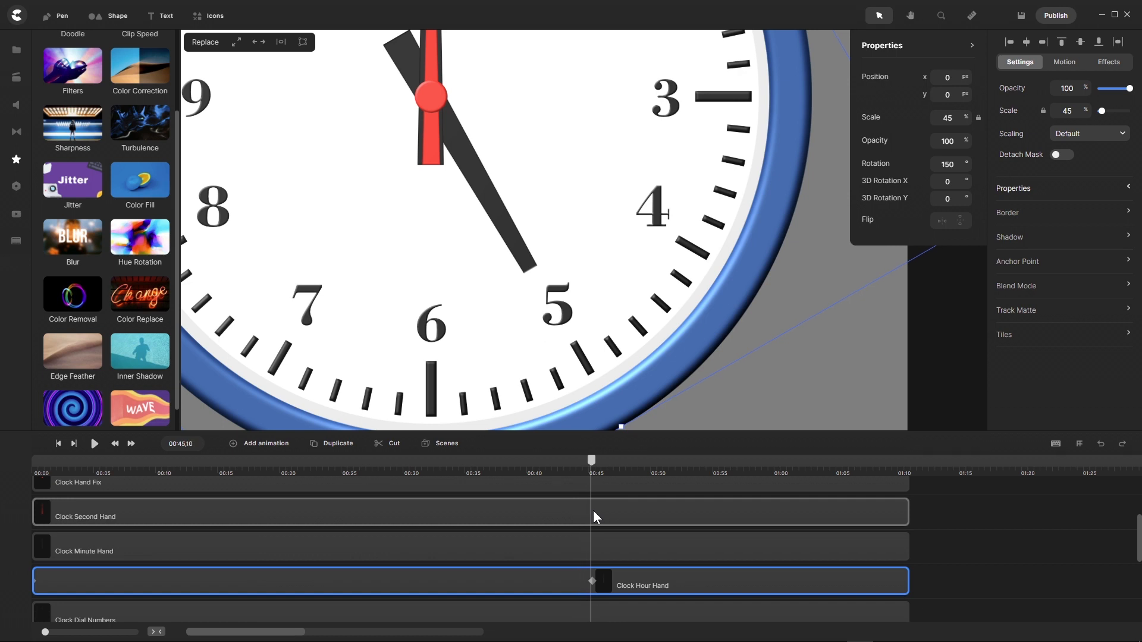
{"action": "left_click", "coordinate": [593, 511]}
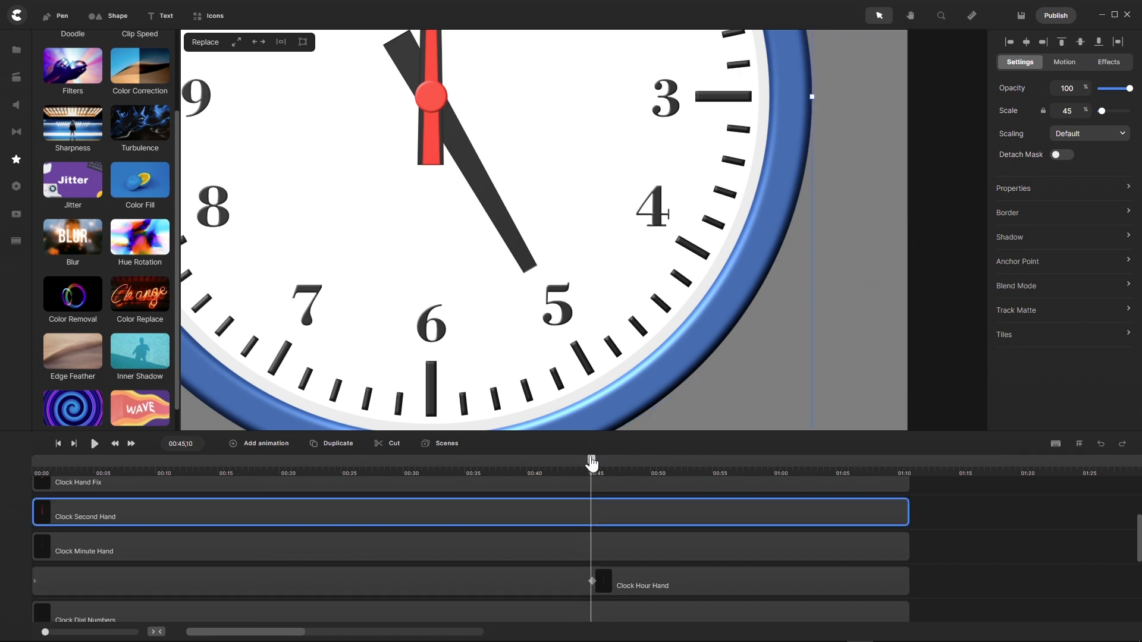
{"action": "left_click_drag", "start_coordinate": [598, 464], "coordinate": [776, 498]}
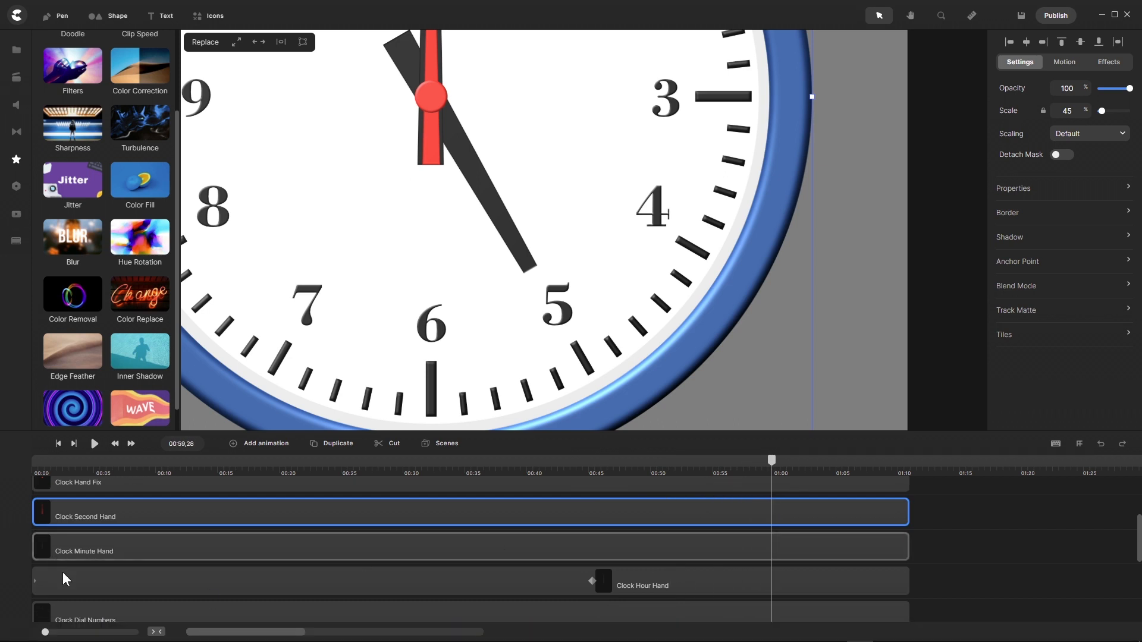
{"action": "left_click_drag", "start_coordinate": [600, 586], "coordinate": [772, 595]}
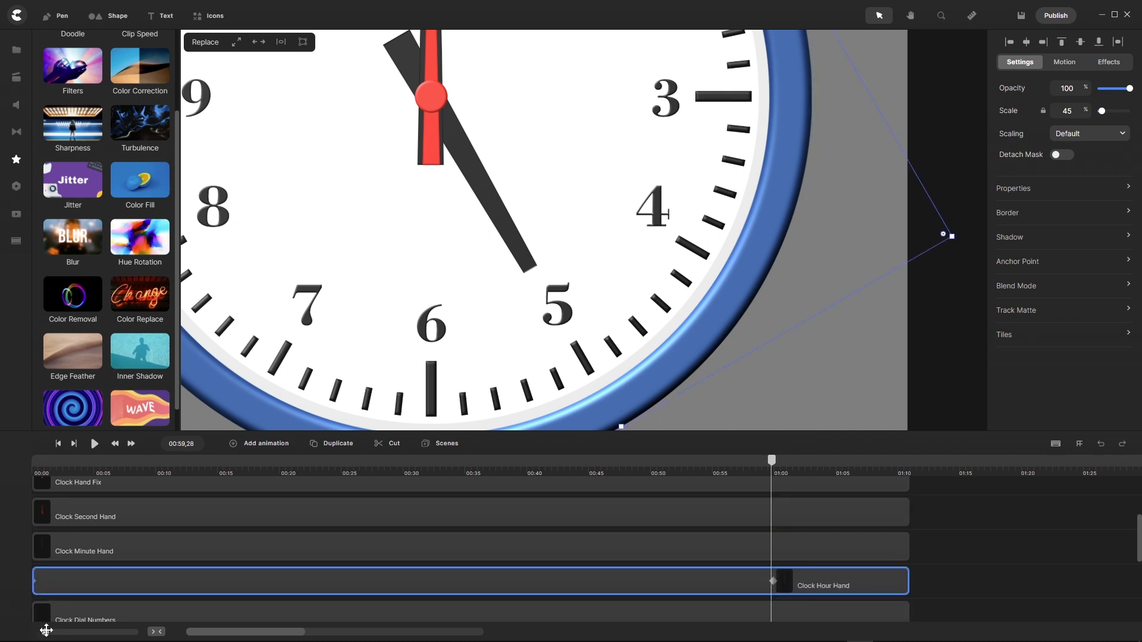
Step: Move the hour hand's end rotation keyframe to exactly 01:00,00 on the timeline
{"action": "left_click_drag", "start_coordinate": [48, 633], "coordinate": [128, 634]}
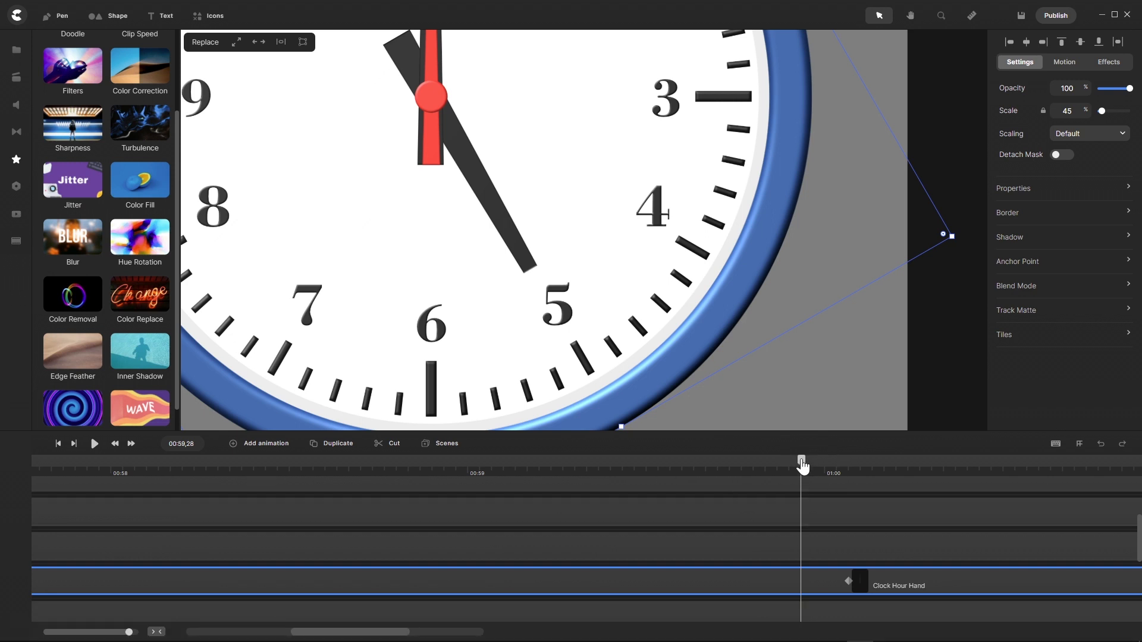
{"action": "left_click_drag", "start_coordinate": [802, 466], "coordinate": [824, 465]}
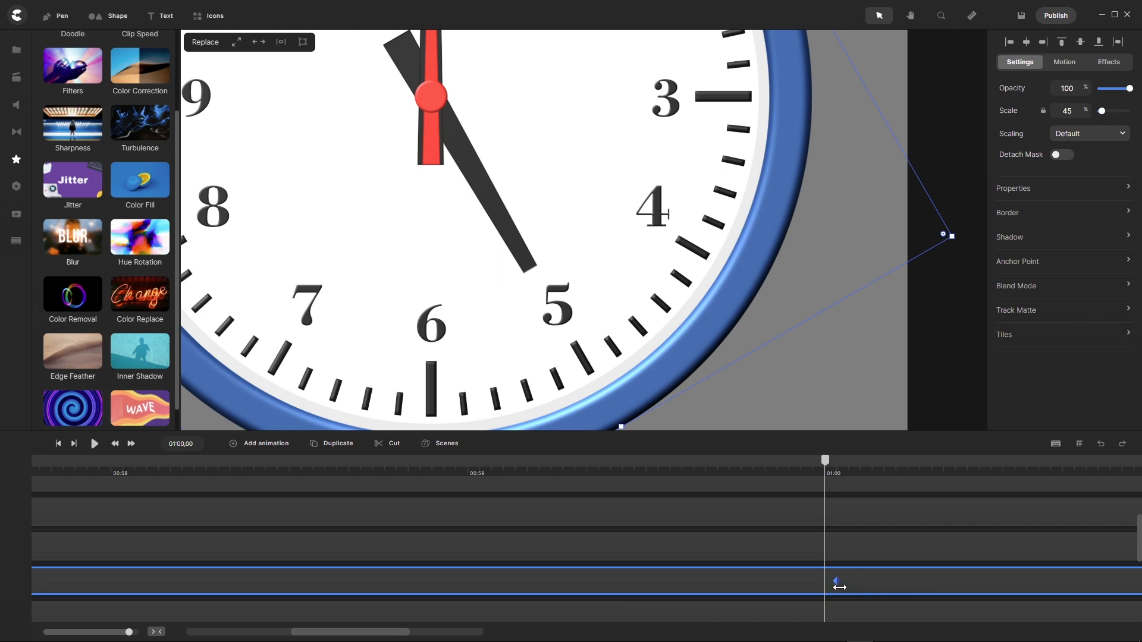
{"action": "left_click_drag", "start_coordinate": [839, 587], "coordinate": [831, 589]}
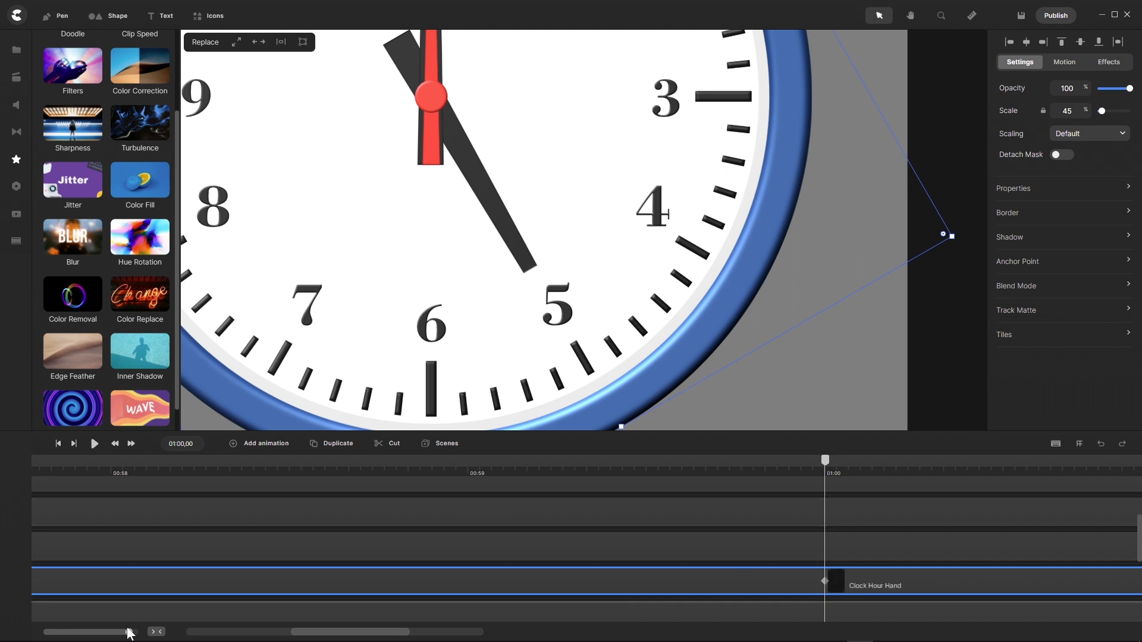
{"action": "left_click", "coordinate": [155, 633]}
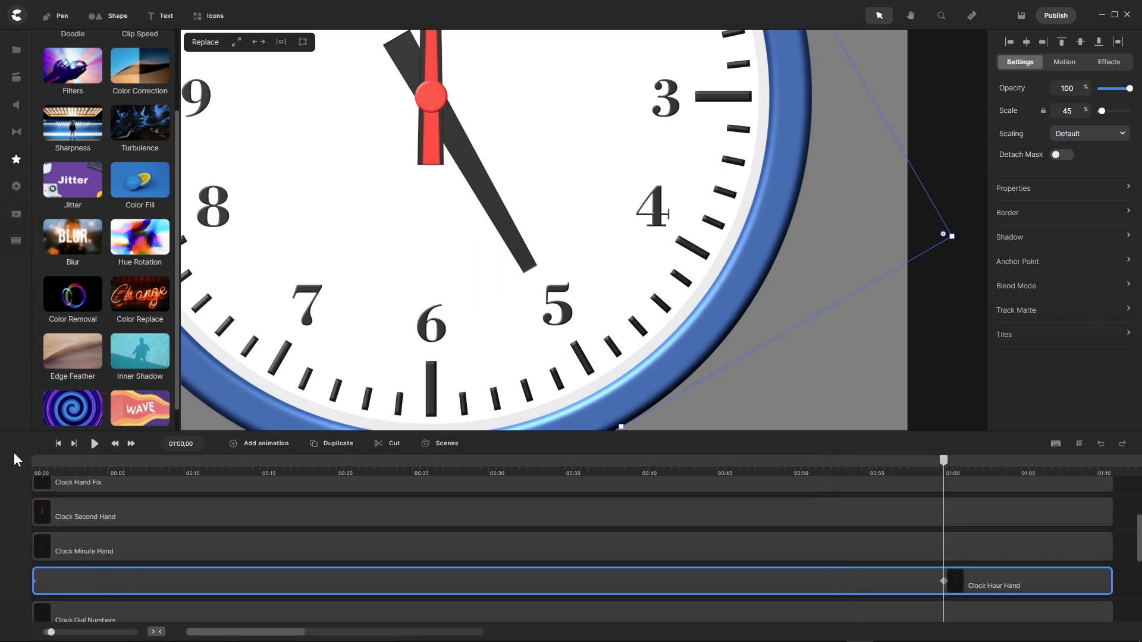
Step: Add a Rotation animation with Linear In & Out easing to the Clock Minute Hand layer at the start of the timeline
{"action": "left_click", "coordinate": [58, 444]}
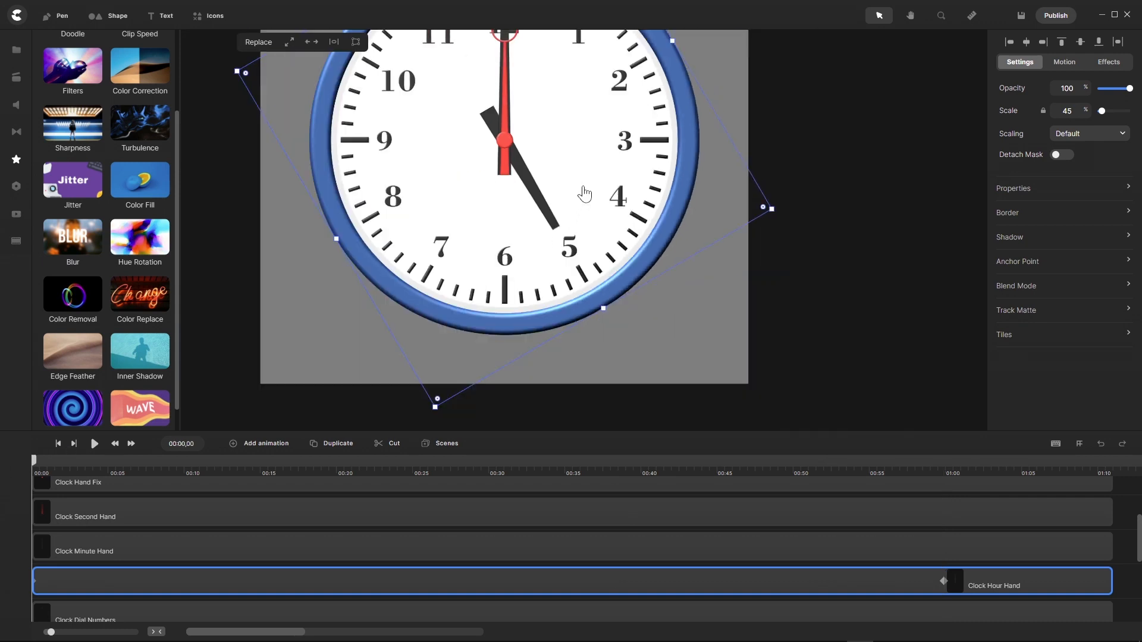
{"action": "key", "text": "ctrl+0"}
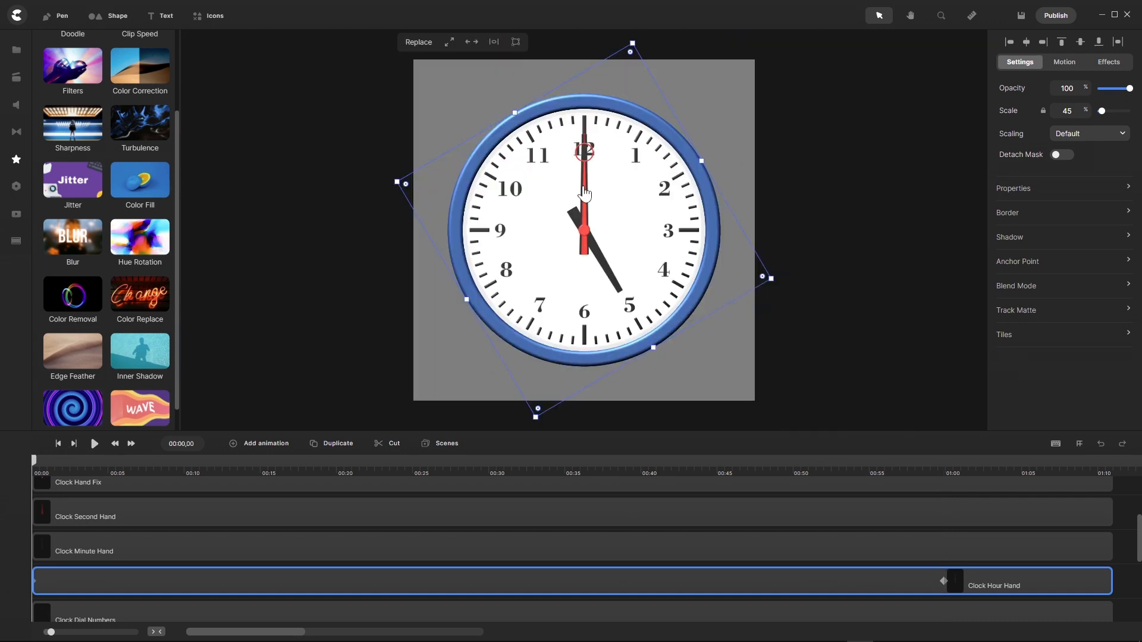
{"action": "left_click", "coordinate": [119, 544]}
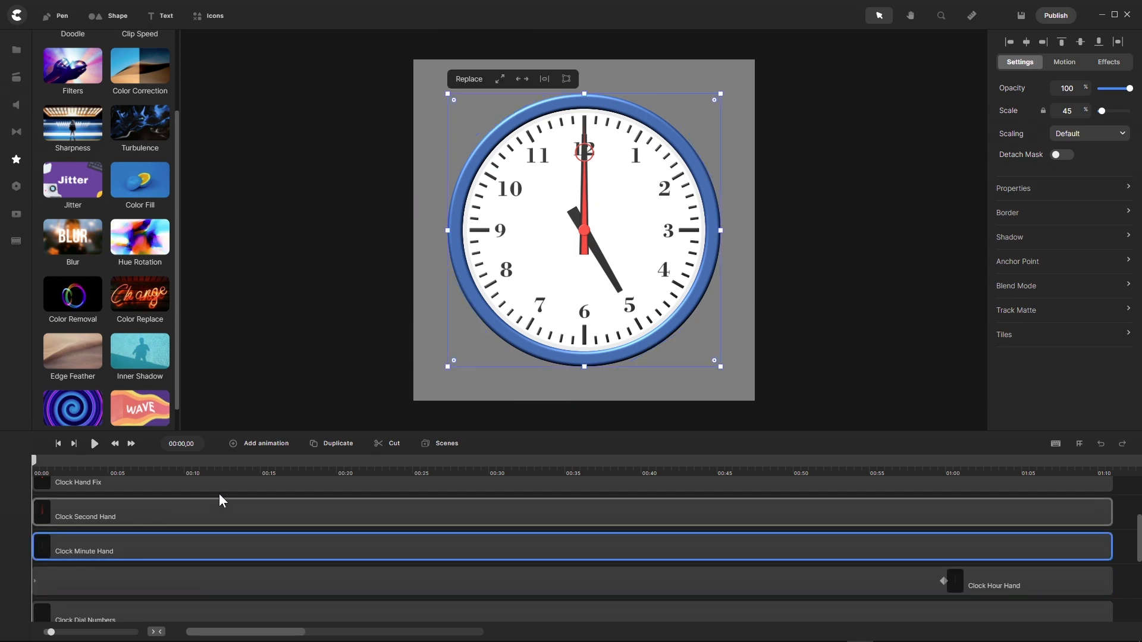
{"action": "left_click", "coordinate": [233, 445]}
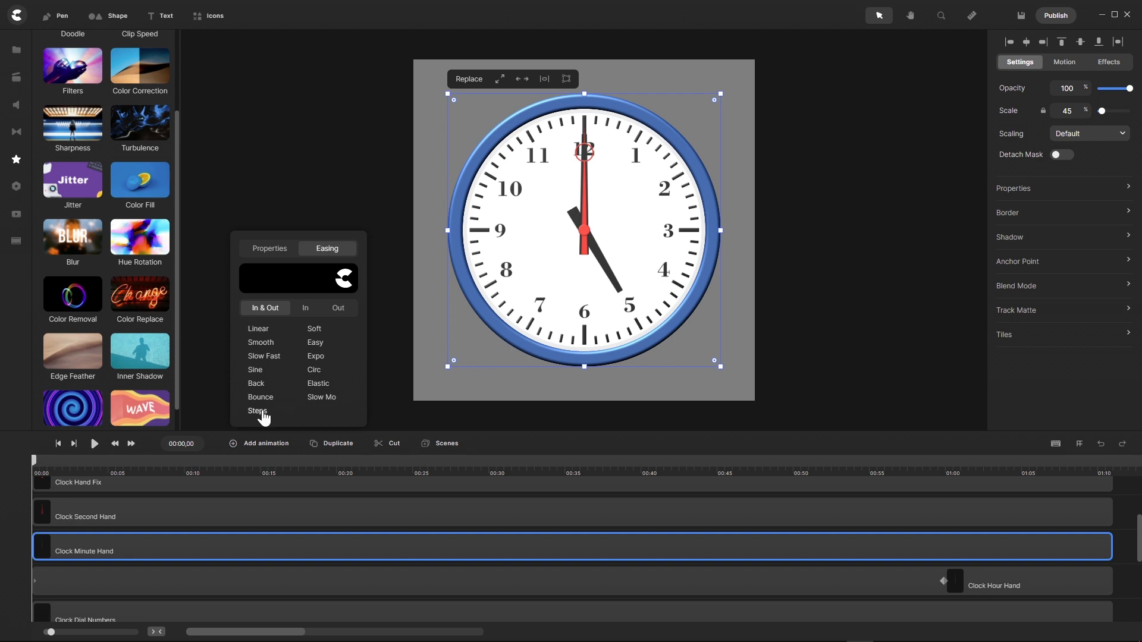
{"action": "left_click", "coordinate": [266, 331]}
{"action": "left_click", "coordinate": [264, 250]}
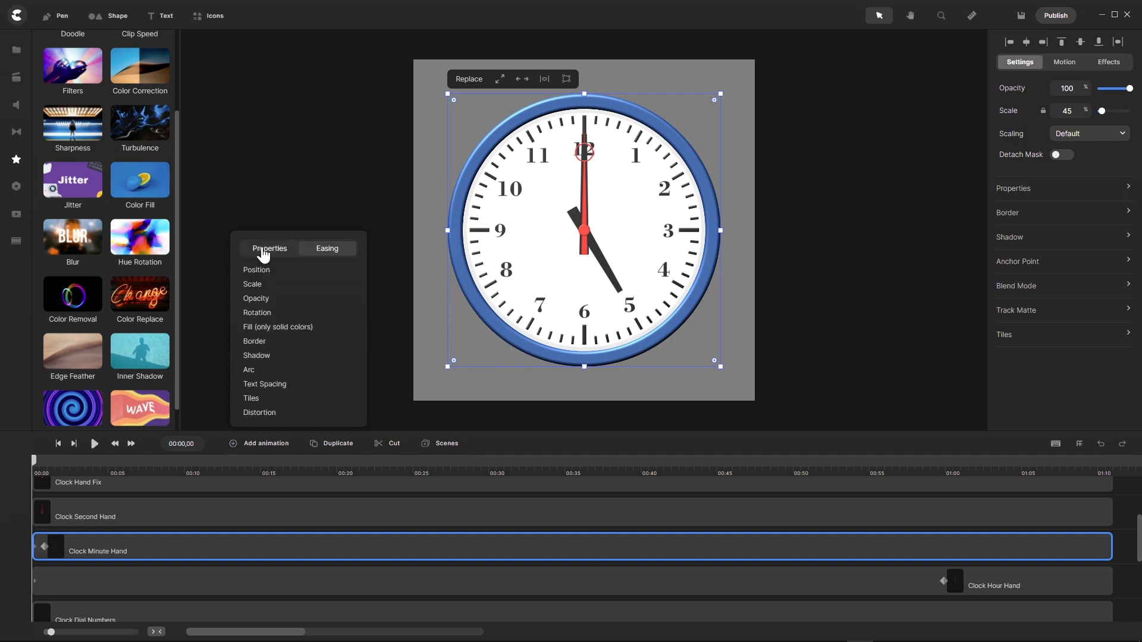
{"action": "left_click", "coordinate": [265, 313]}
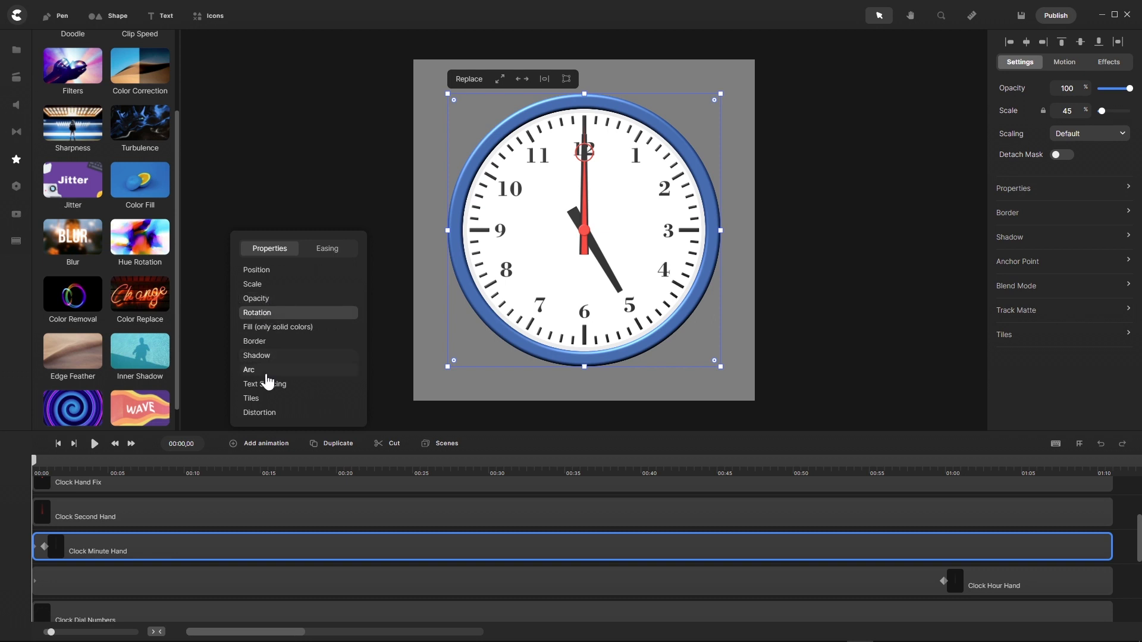
Step: Move the minute hand's end rotation keyframe to 01:00,00, in line with the hour hand's end keyframe
{"action": "left_click_drag", "start_coordinate": [43, 542], "coordinate": [943, 562]}
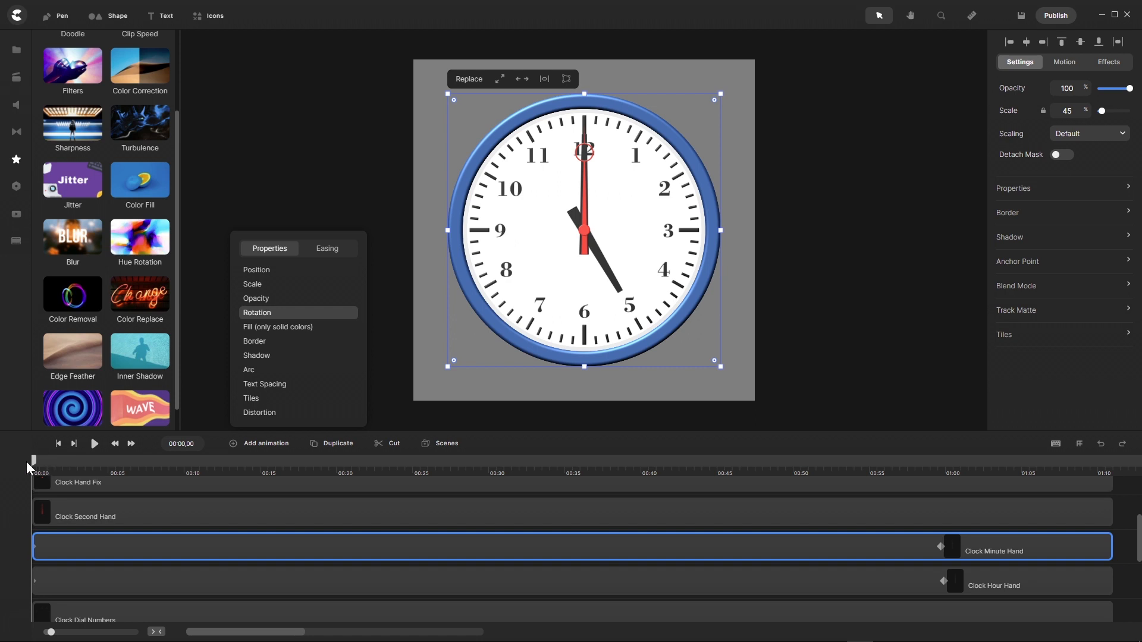
{"action": "left_click_drag", "start_coordinate": [33, 461], "coordinate": [944, 509]}
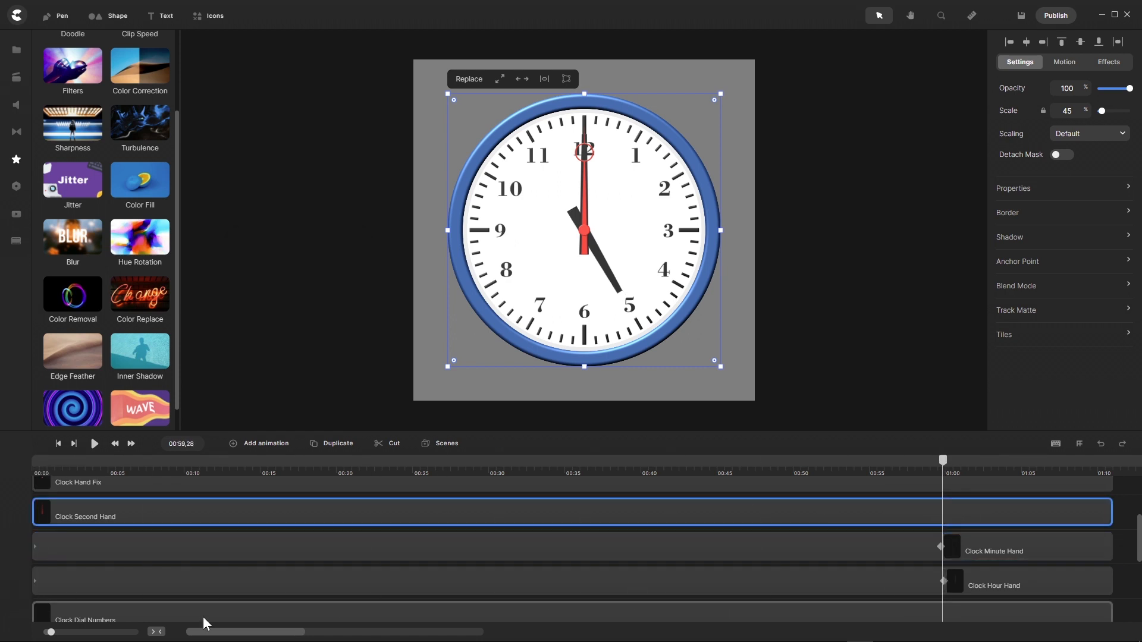
{"action": "left_click_drag", "start_coordinate": [51, 632], "coordinate": [97, 632]}
{"action": "left_click_drag", "start_coordinate": [949, 463], "coordinate": [955, 466]}
{"action": "left_click_drag", "start_coordinate": [932, 548], "coordinate": [948, 548]}
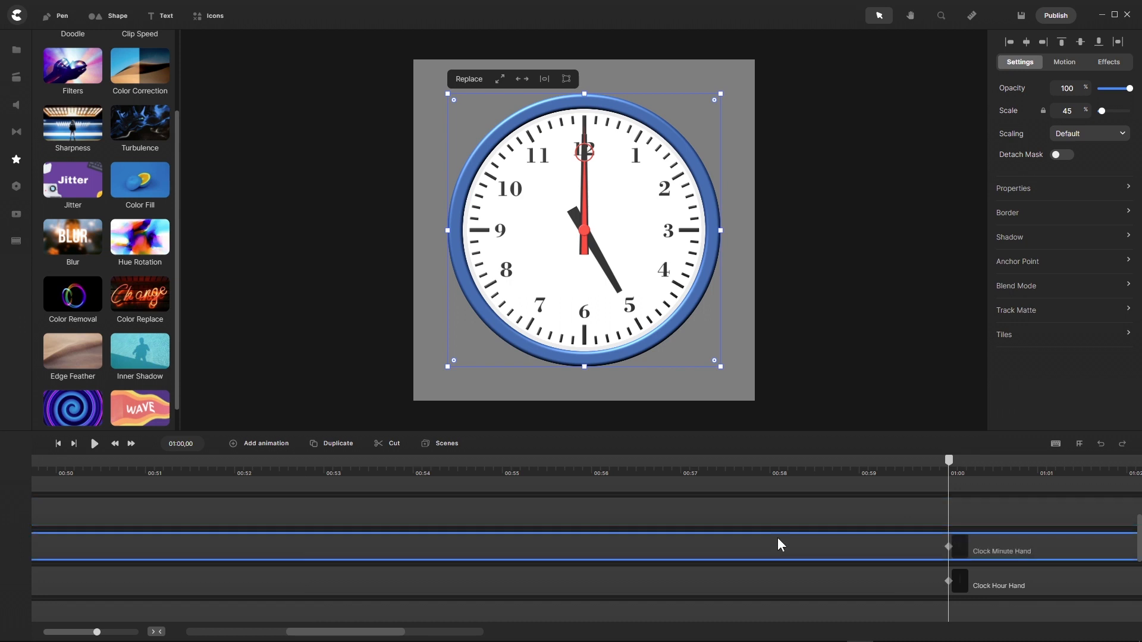
Step: Set the minute hand's starting rotation to -6° at 00:00,00 and check its alignment with the minute mark close up
{"action": "left_click", "coordinate": [57, 444]}
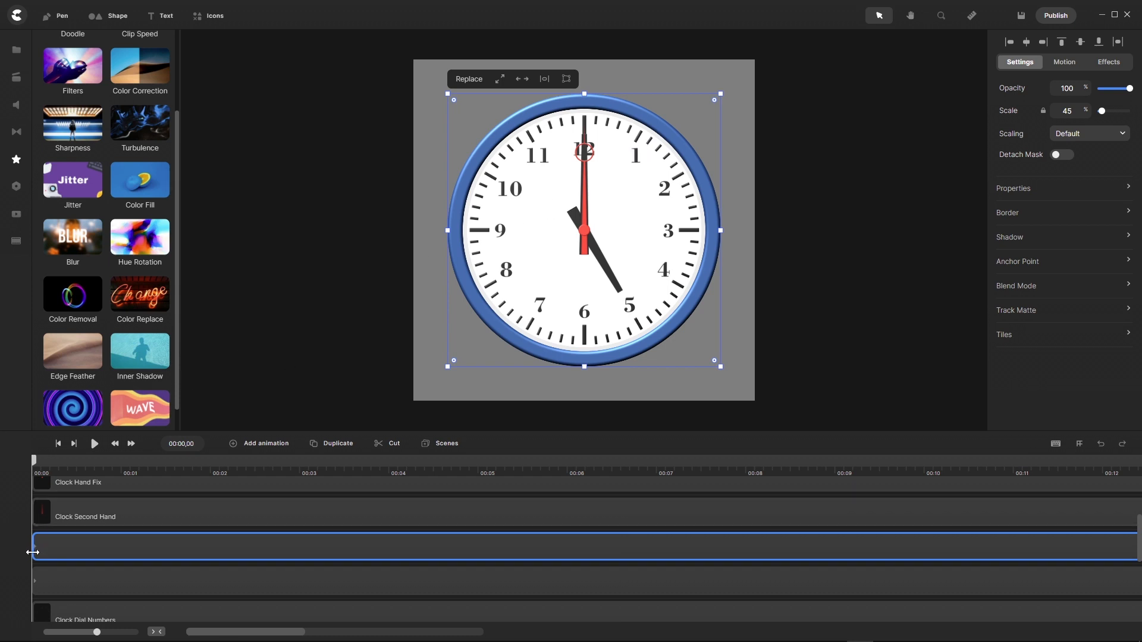
{"action": "left_click", "coordinate": [1129, 189]}
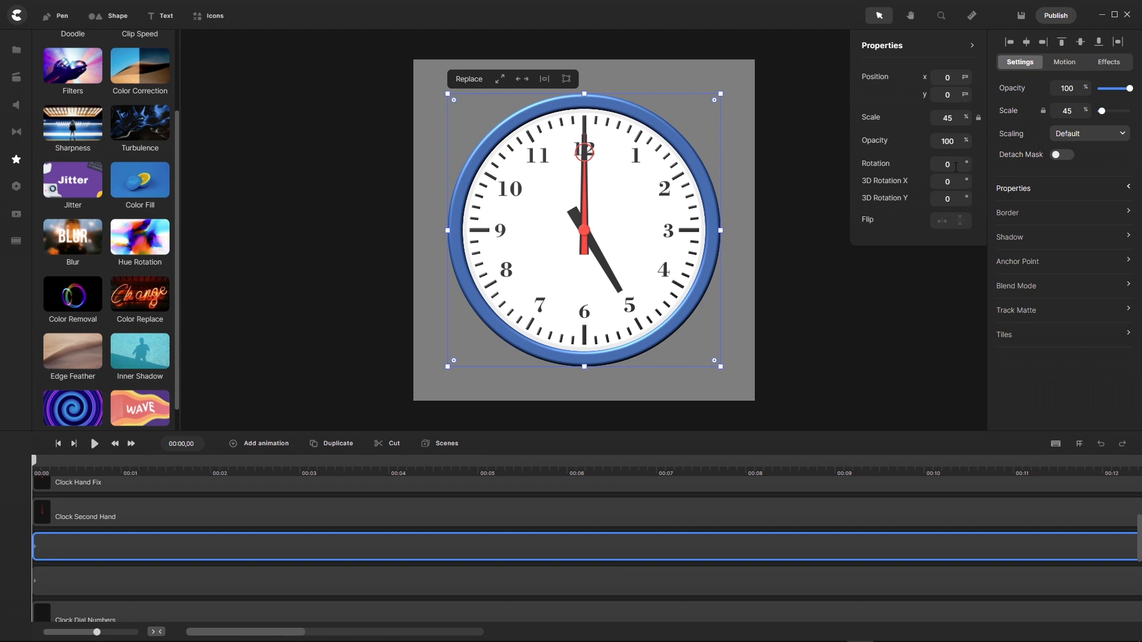
{"action": "type", "text": "-6"}
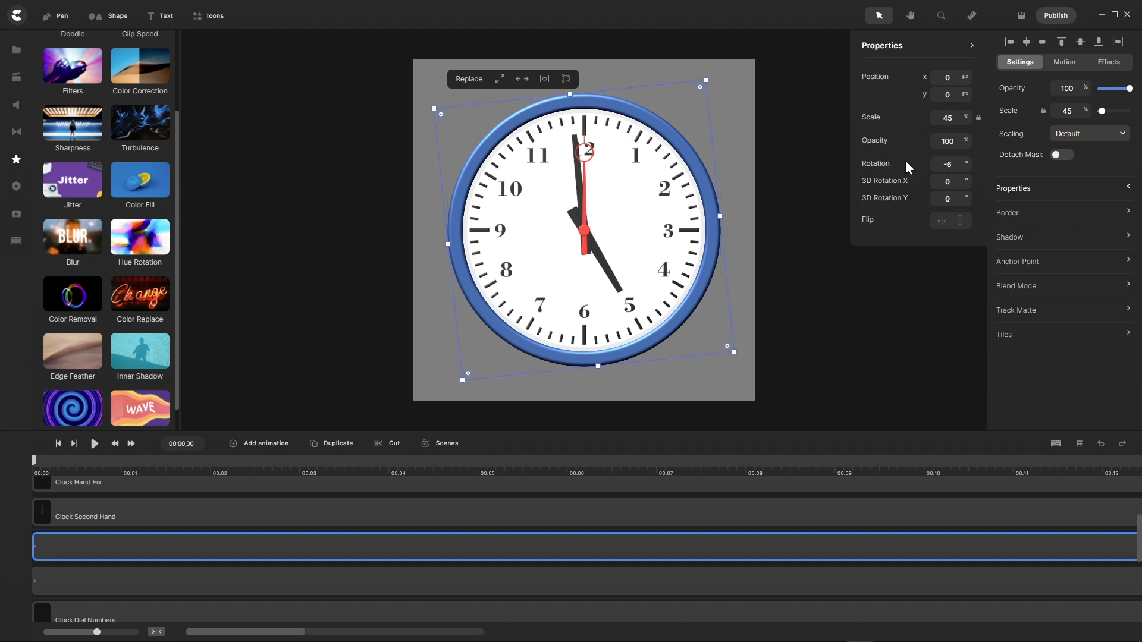
{"action": "scroll", "coordinate": [575, 135], "scroll_direction": "up", "scroll_amount": 4}
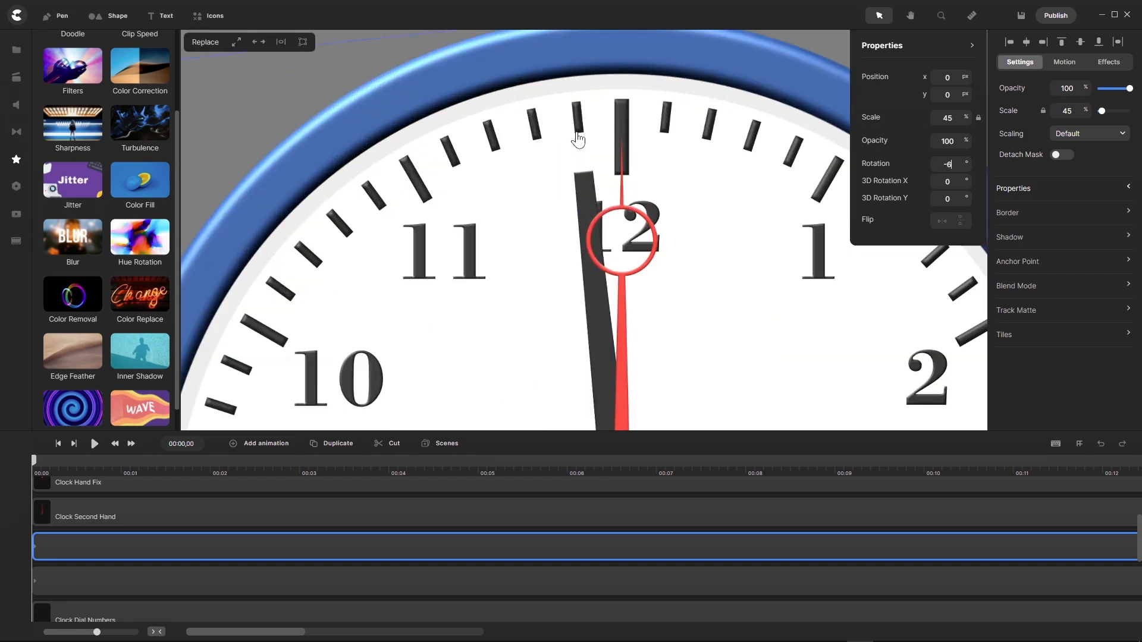
{"action": "scroll", "coordinate": [515, 102], "scroll_direction": "down", "scroll_amount": 2}
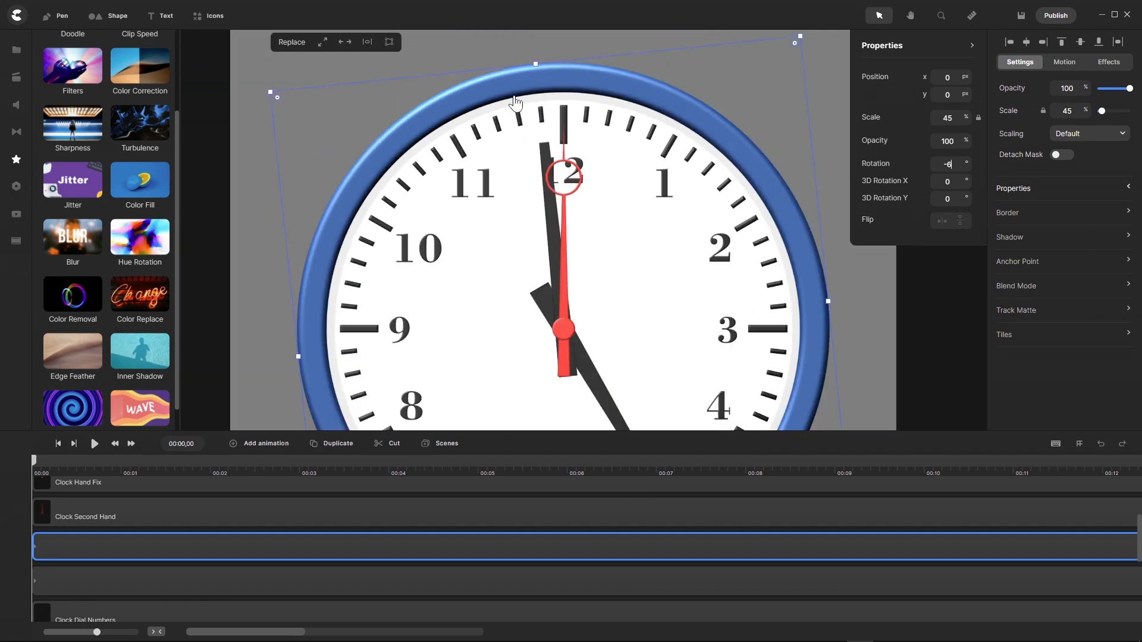
{"action": "scroll", "coordinate": [515, 102], "scroll_direction": "down", "scroll_amount": 1}
{"action": "scroll", "coordinate": [515, 103], "scroll_direction": "down", "scroll_amount": 1}
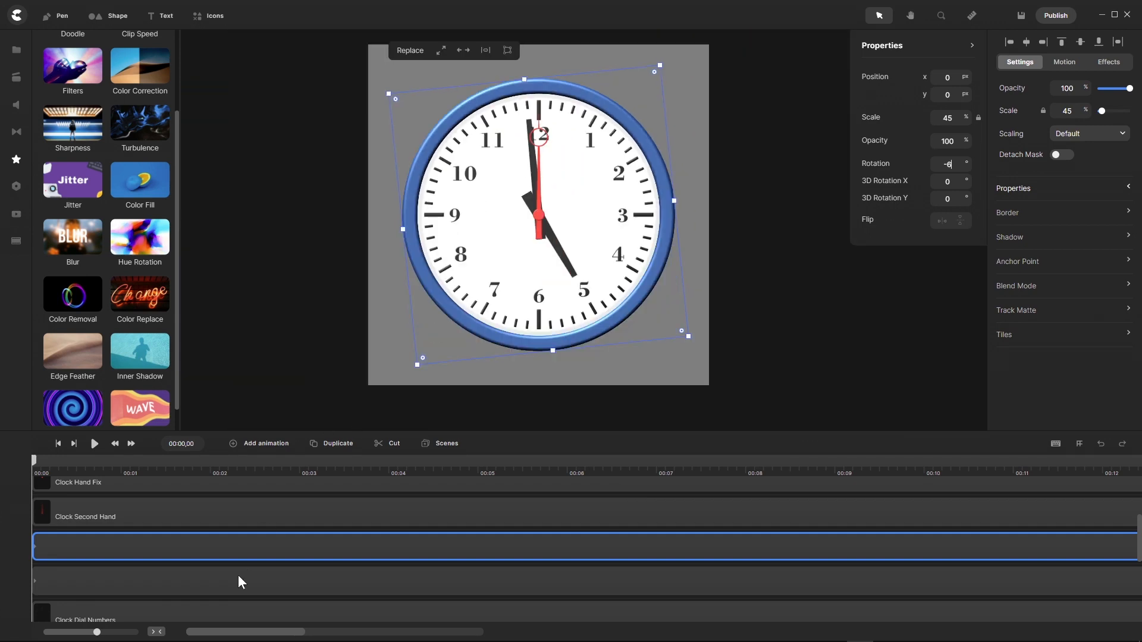
{"action": "left_click", "coordinate": [156, 632]}
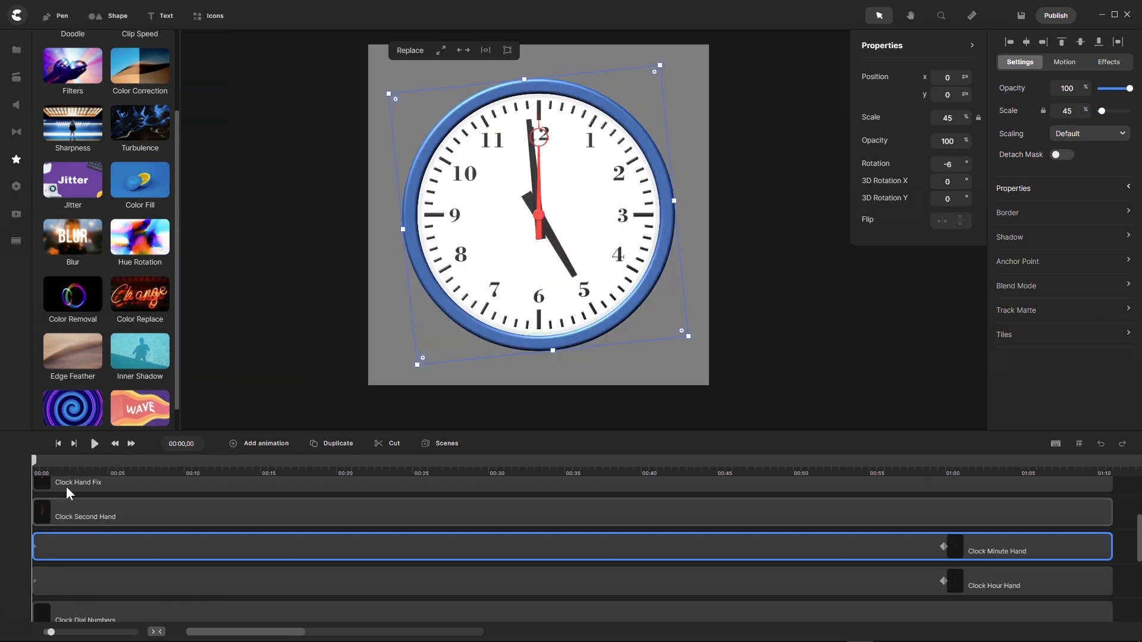
{"action": "left_click_drag", "start_coordinate": [34, 468], "coordinate": [6, 548]}
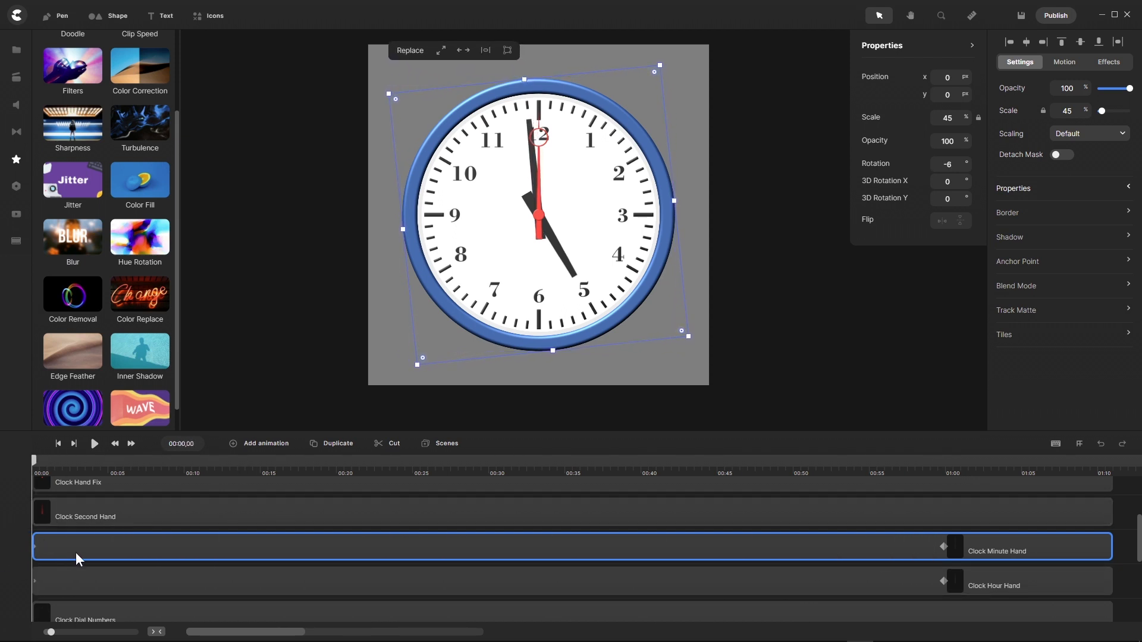
{"action": "left_click", "coordinate": [270, 384]}
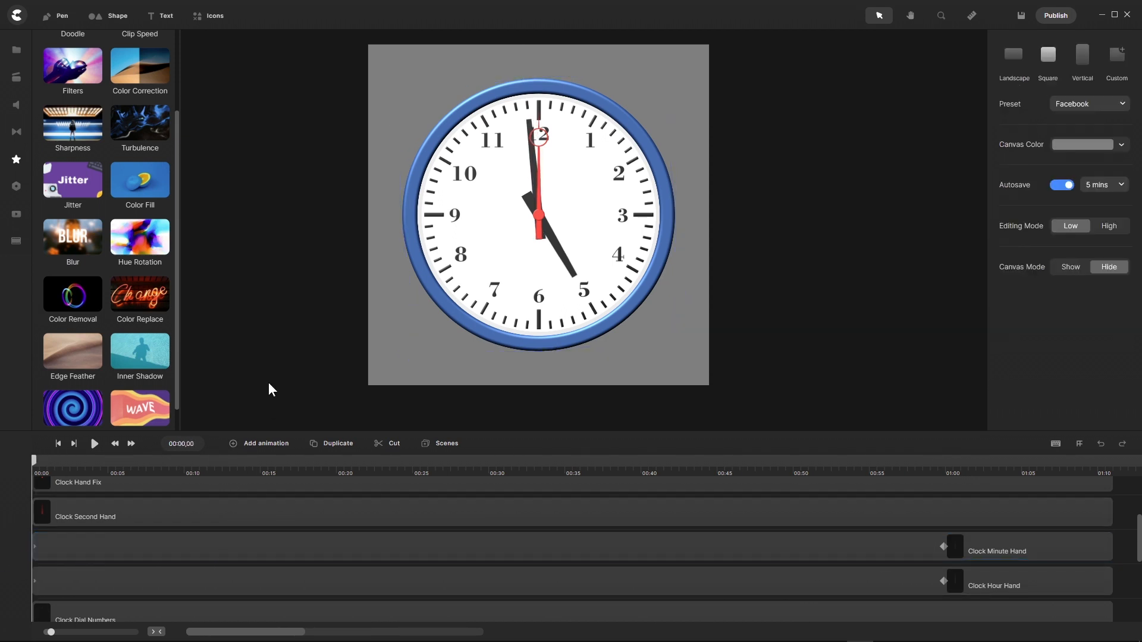
Step: Save the project and add a Rotation animation with Linear In & Out easing to the Clock Second Hand layer
{"action": "left_click", "coordinate": [213, 516]}
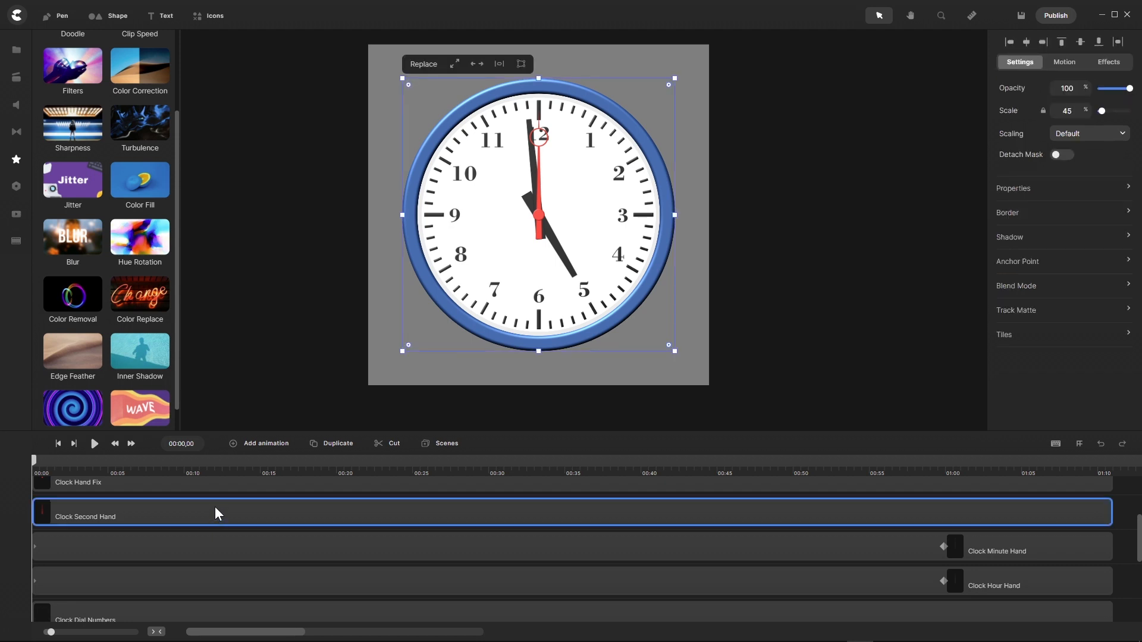
{"action": "key", "text": "ctrl+s"}
{"action": "left_click", "coordinate": [233, 450]}
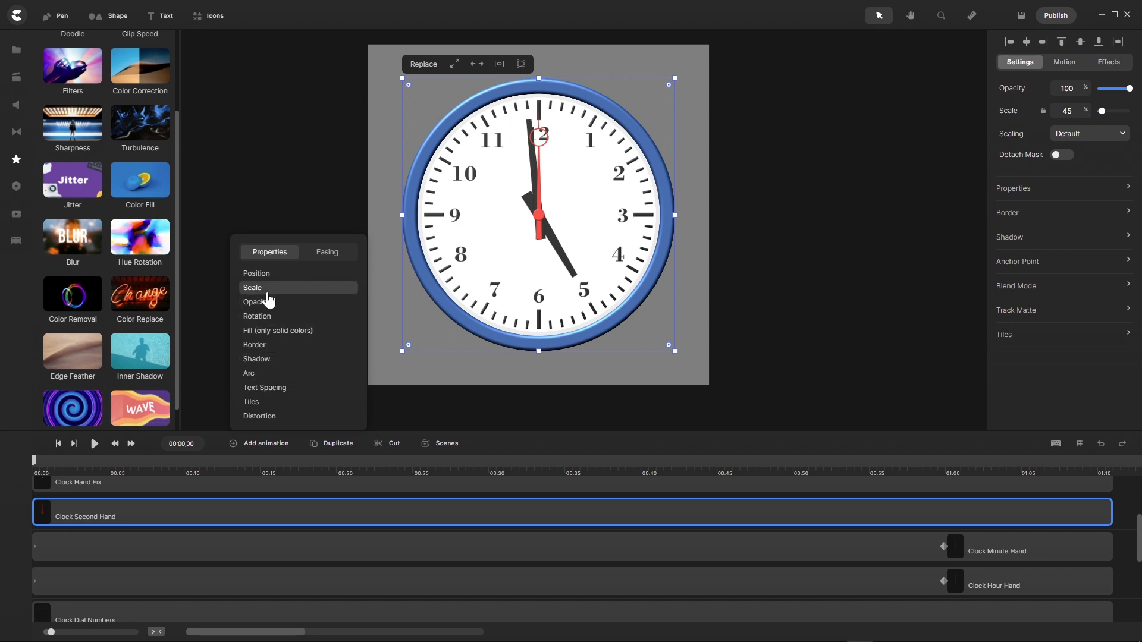
{"action": "left_click", "coordinate": [265, 318]}
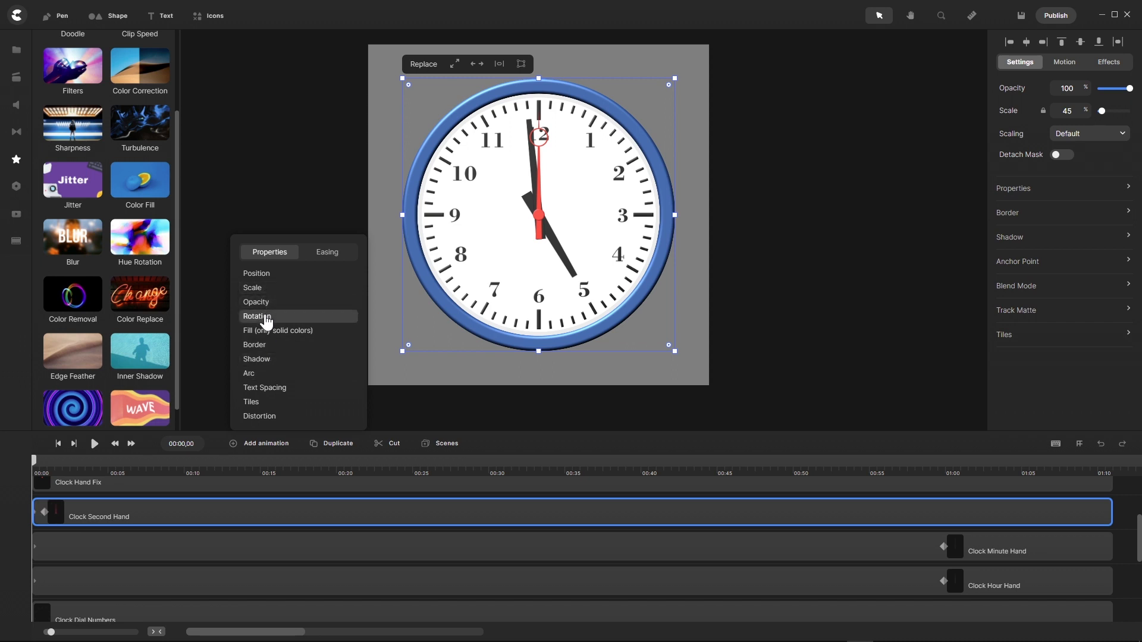
{"action": "left_click", "coordinate": [328, 252]}
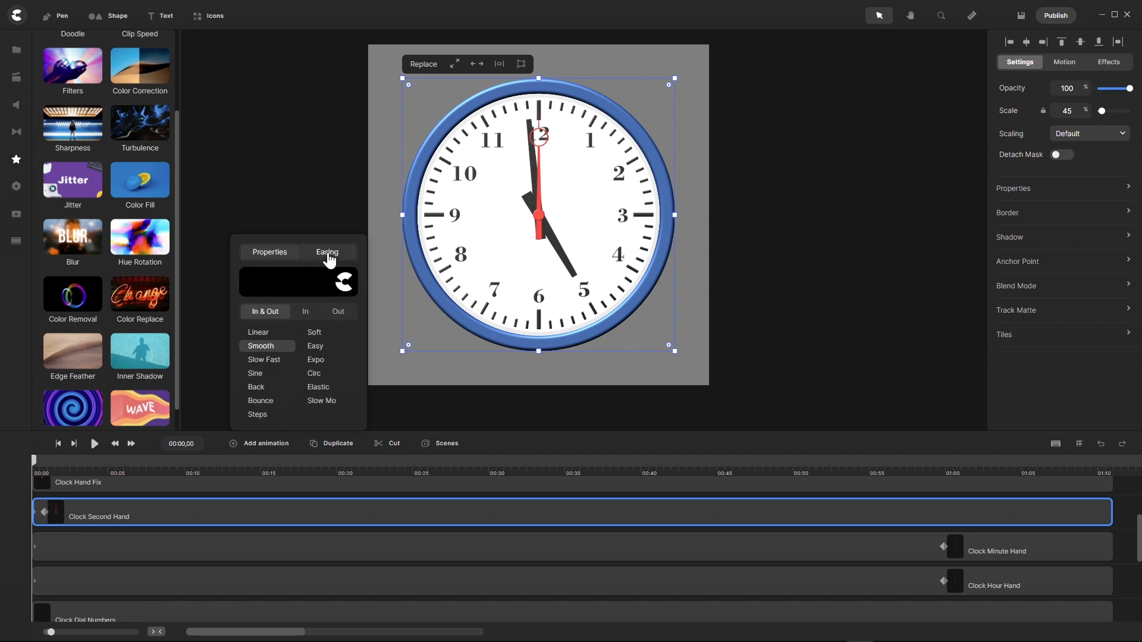
{"action": "left_click", "coordinate": [259, 333]}
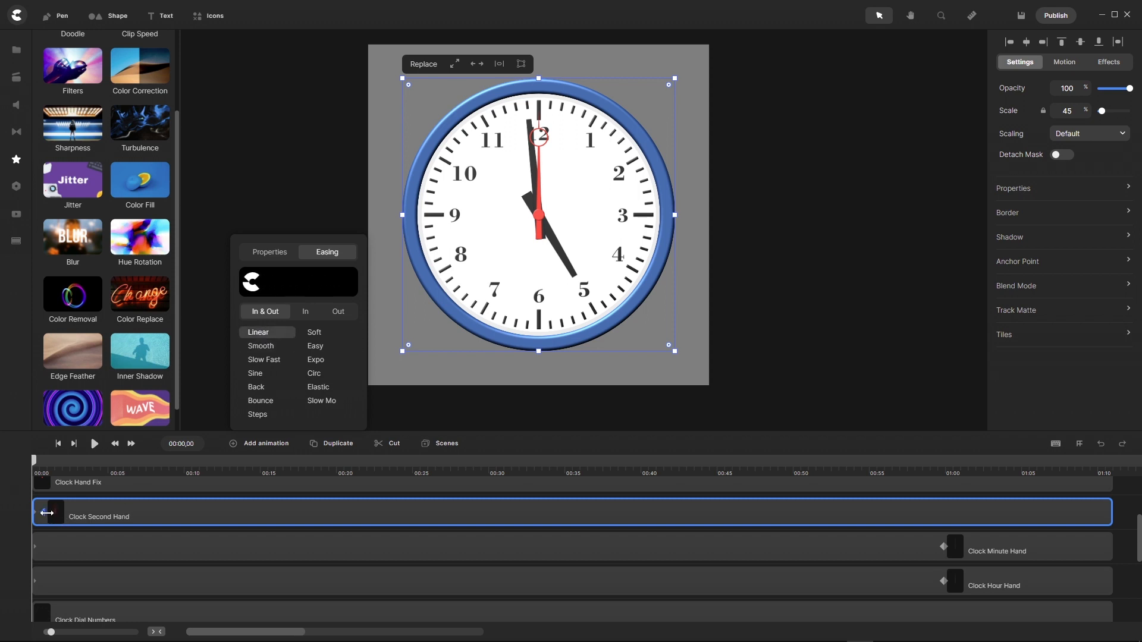
Step: Move the second hand's end rotation keyframe to 01:00,00, in line with the other two hands' end keyframes
{"action": "left_click_drag", "start_coordinate": [46, 513], "coordinate": [939, 514]}
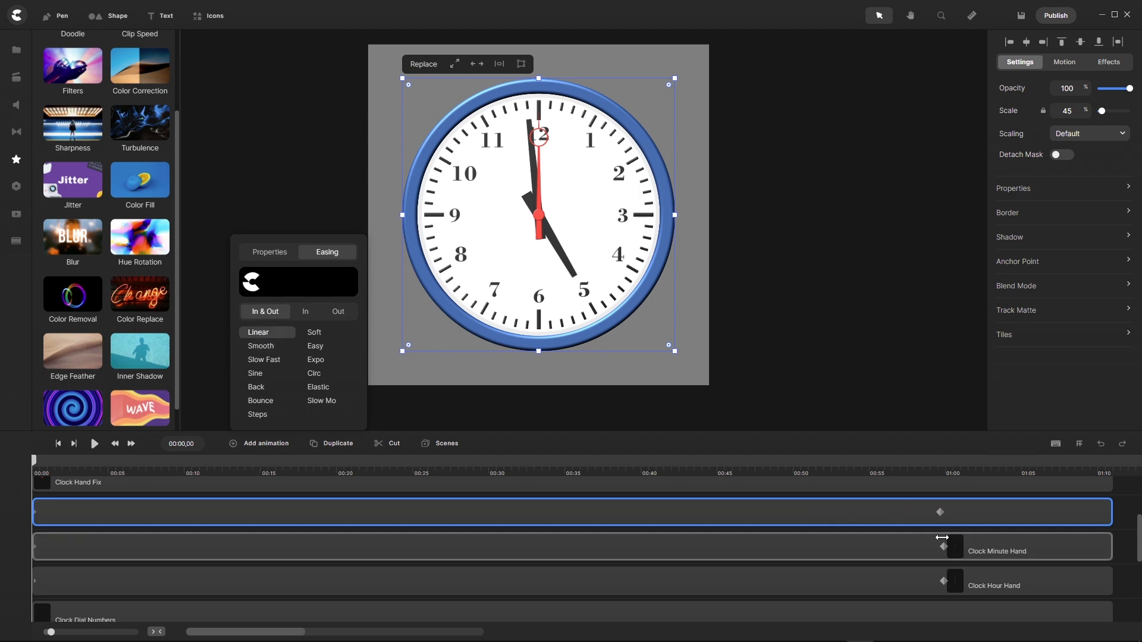
{"action": "left_click", "coordinate": [942, 539]}
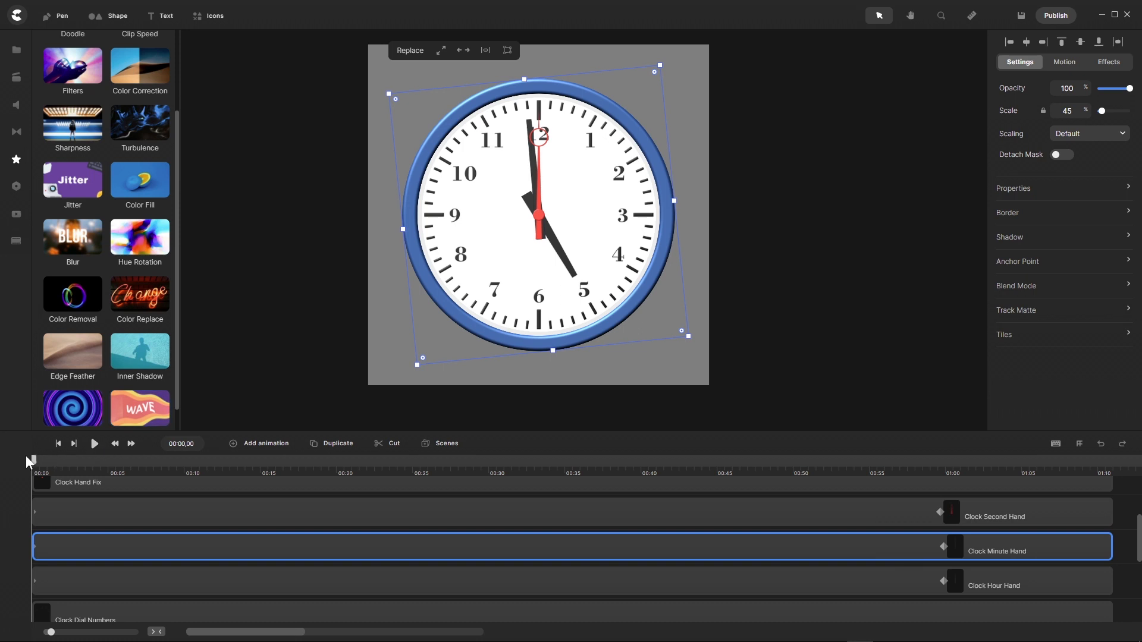
{"action": "left_click_drag", "start_coordinate": [33, 463], "coordinate": [946, 489]}
{"action": "left_click", "coordinate": [946, 489]}
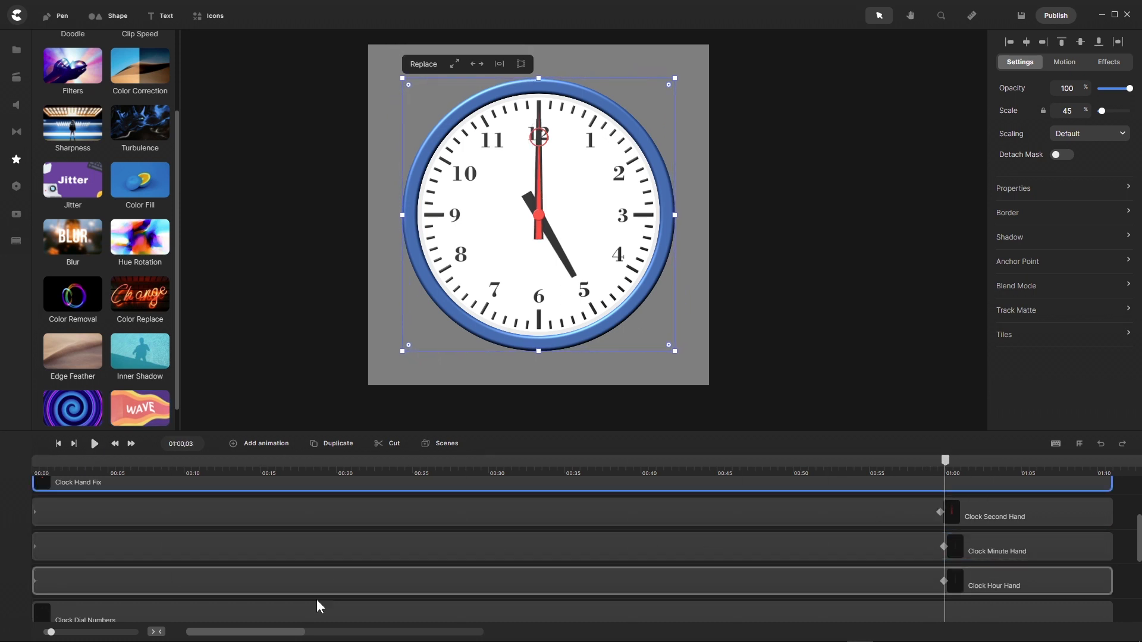
{"action": "left_click_drag", "start_coordinate": [288, 634], "coordinate": [392, 634]}
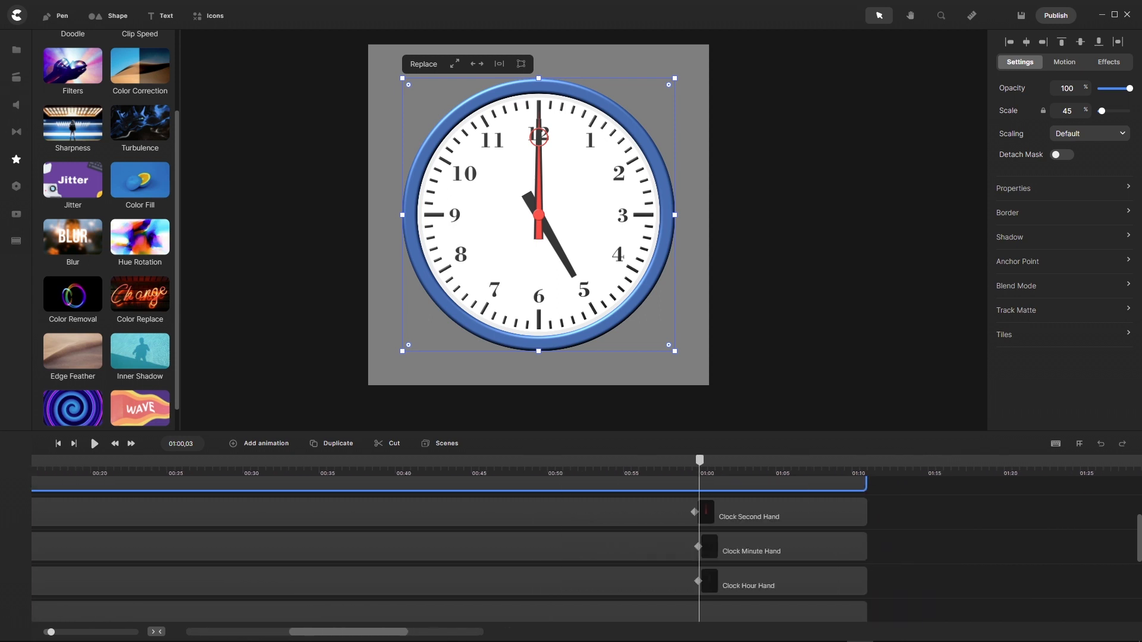
{"action": "left_click_drag", "start_coordinate": [52, 631], "coordinate": [83, 631]}
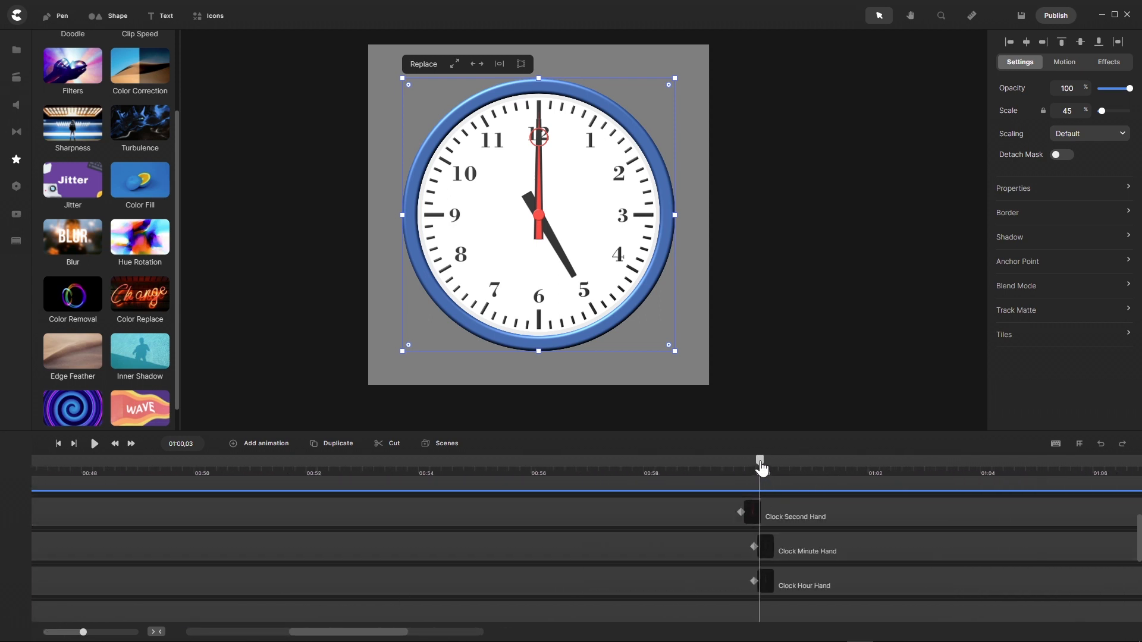
{"action": "left_click_drag", "start_coordinate": [760, 463], "coordinate": [754, 463]}
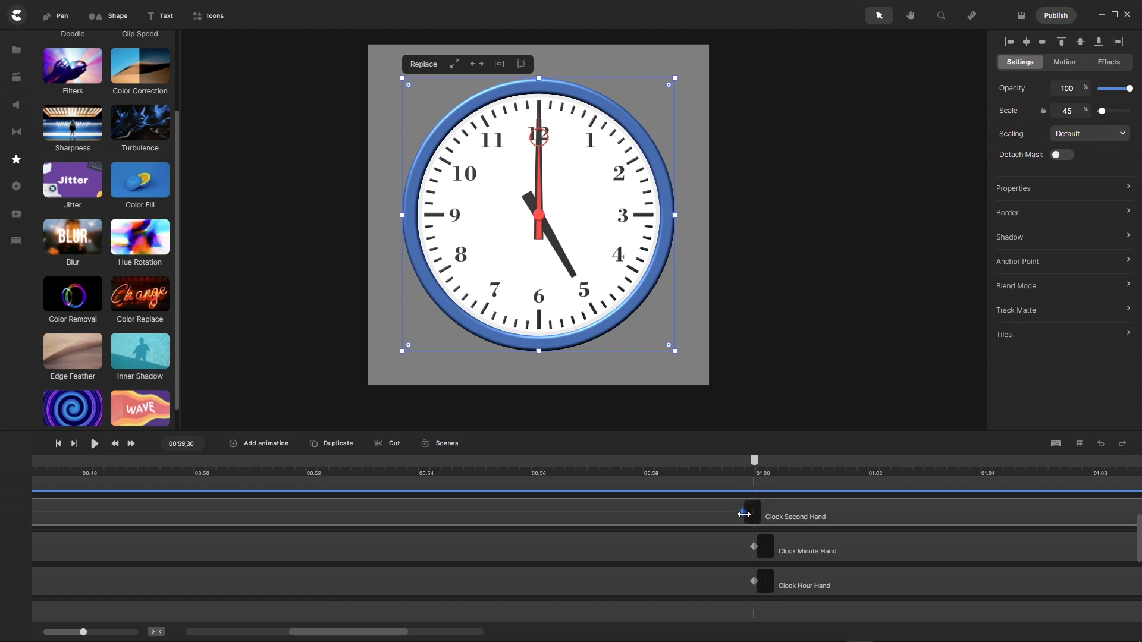
{"action": "left_click_drag", "start_coordinate": [743, 514], "coordinate": [755, 517]}
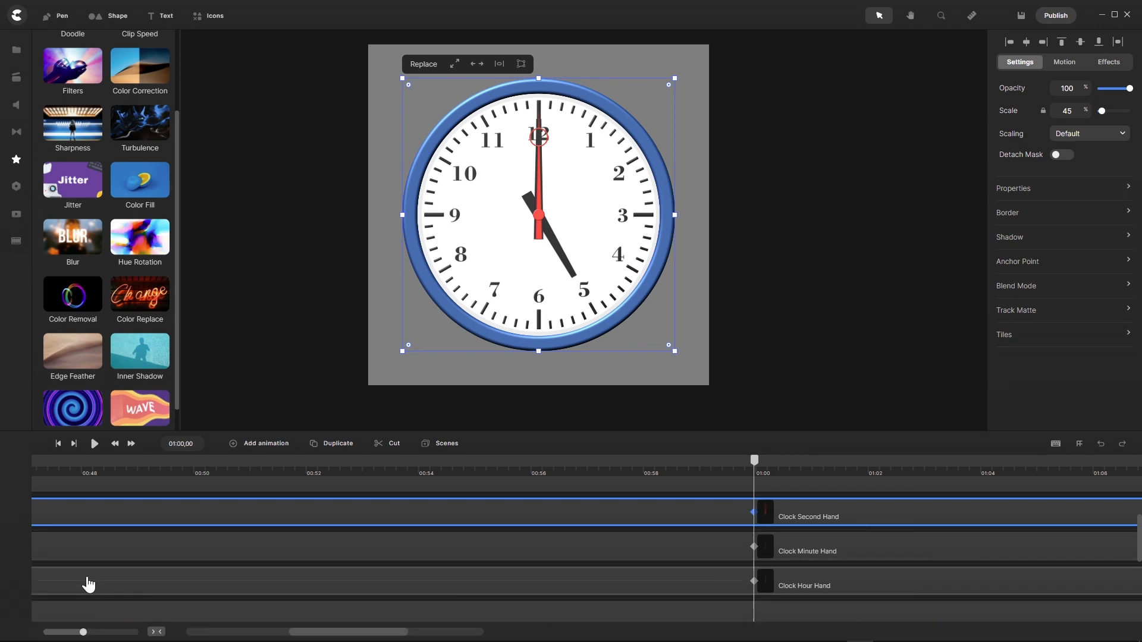
{"action": "mouse_move", "coordinate": [83, 633]}
{"action": "left_mouse_down"}
{"action": "mouse_move", "coordinate": [138, 632]}
{"action": "mouse_move", "coordinate": [89, 632]}
{"action": "left_mouse_up"}
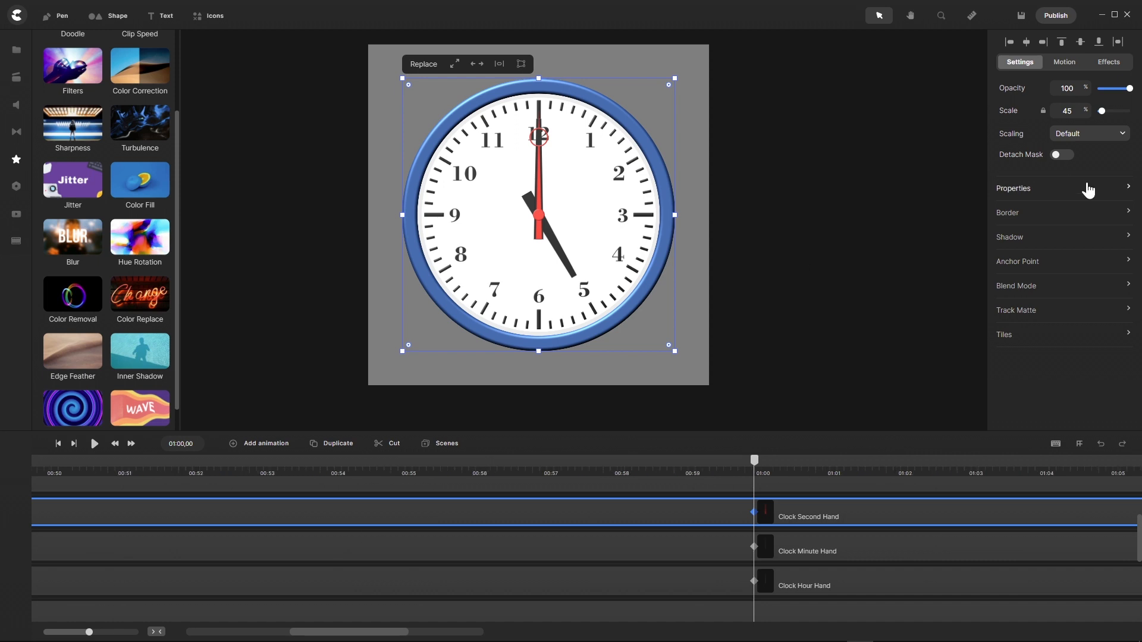
Step: Set the second hand's rotation at its 01:00,00 end keyframe to 360° and play the animation from the start
{"action": "left_click", "coordinate": [1129, 191]}
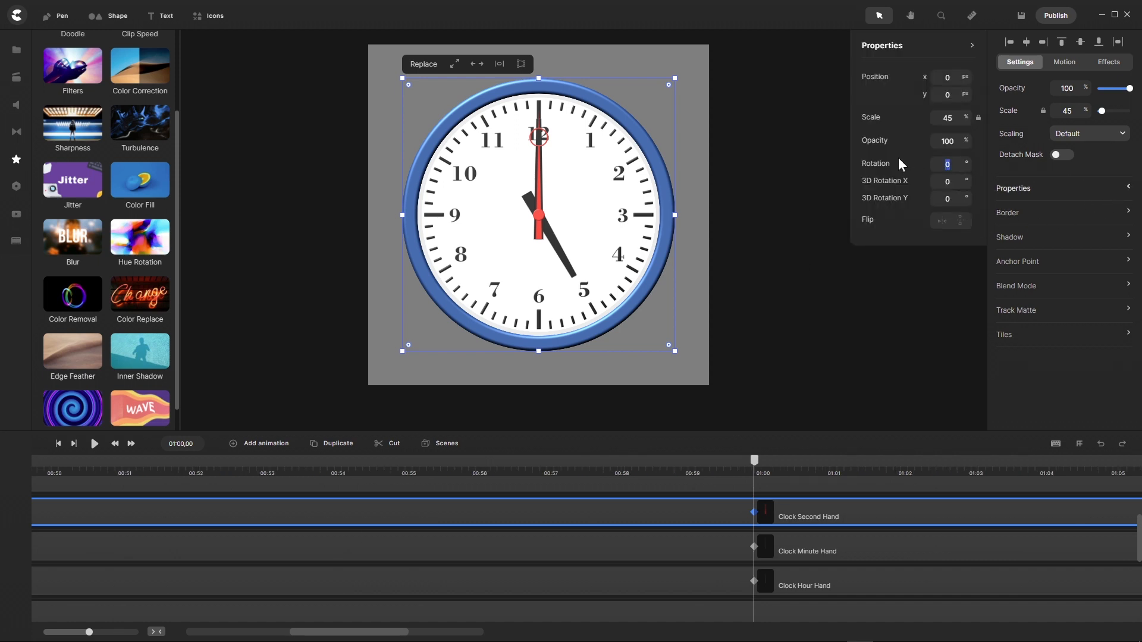
{"action": "type", "text": "360"}
{"action": "scroll", "coordinate": [474, 233], "scroll_direction": "down", "scroll_amount": 3}
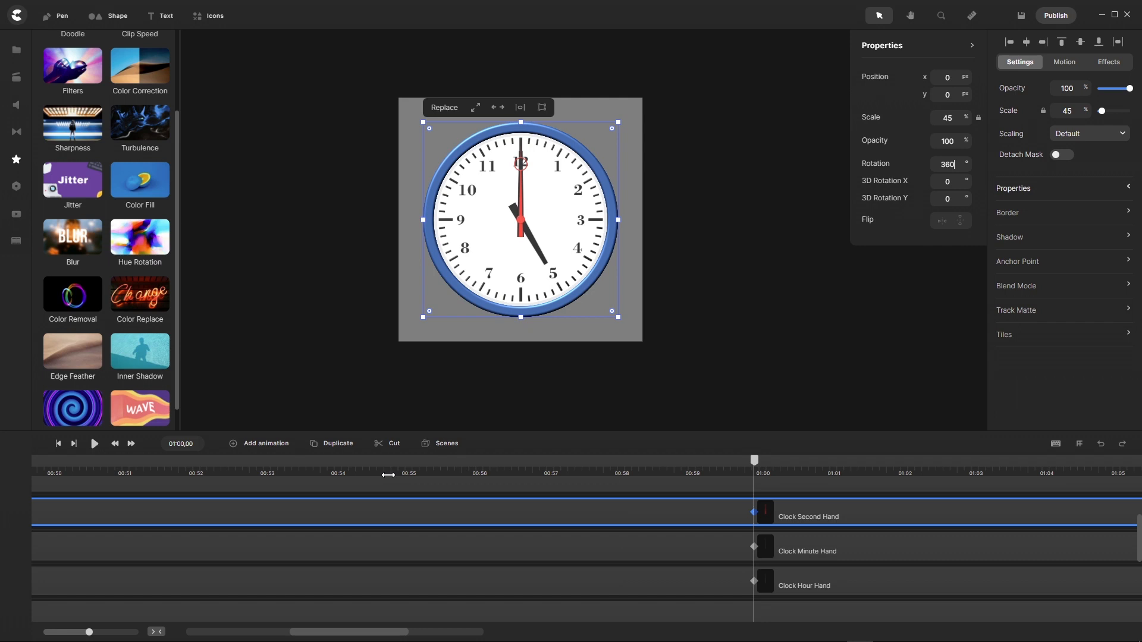
{"action": "left_click", "coordinate": [347, 370]}
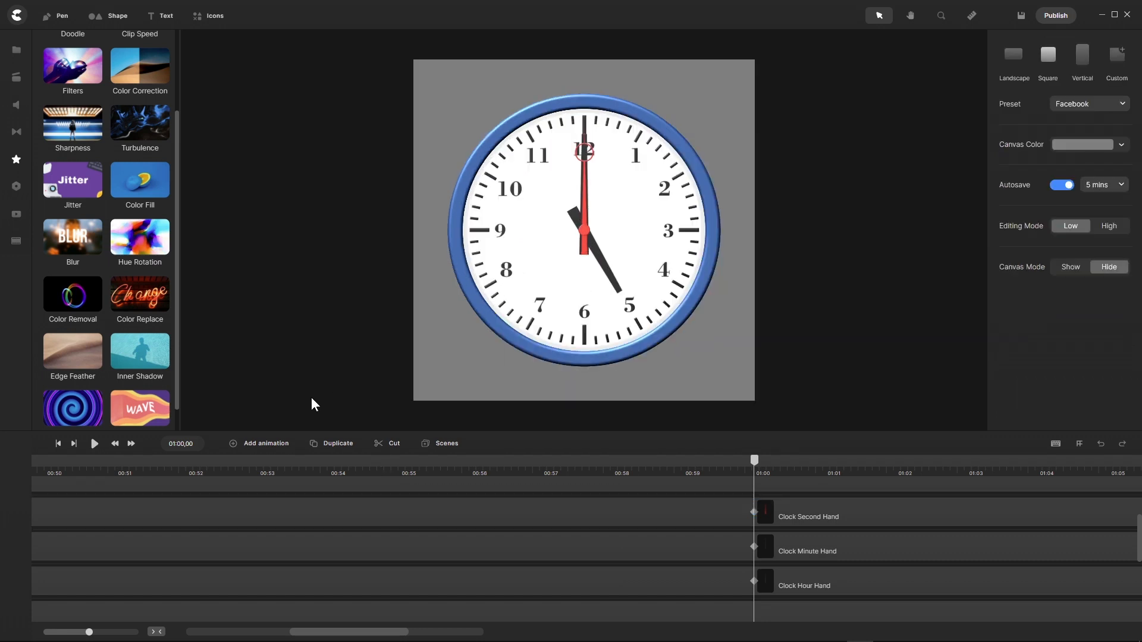
{"action": "left_click", "coordinate": [57, 444]}
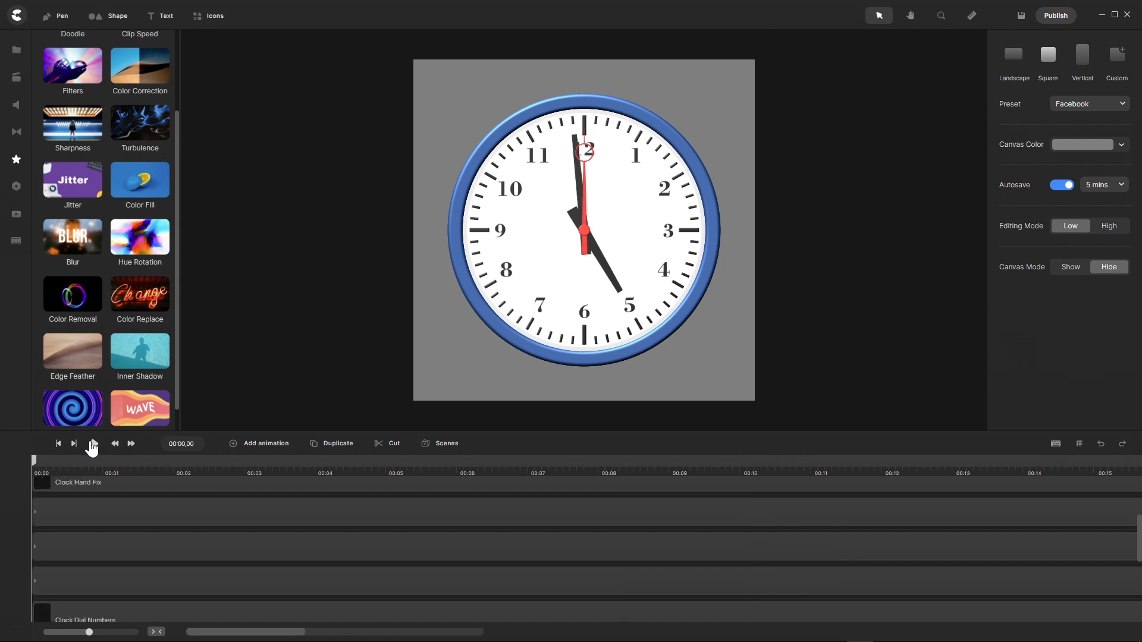
{"action": "left_click", "coordinate": [93, 445]}
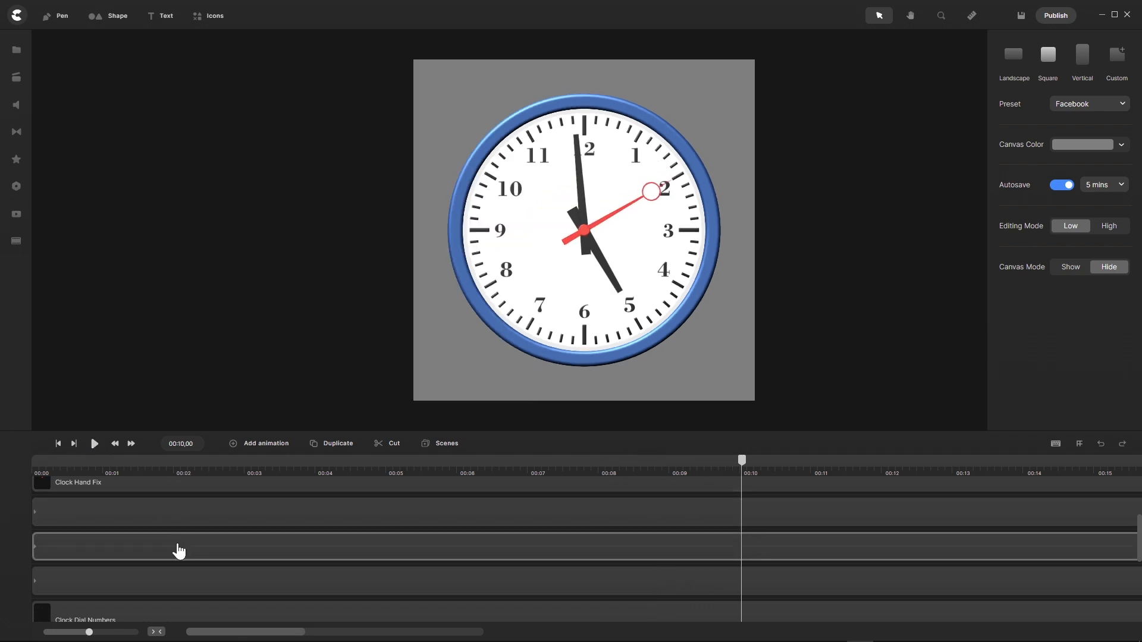
Step: Change the easing of the Clock Second Hand layer's Rotation animation to In & Out Steps
{"action": "scroll", "coordinate": [176, 550], "scroll_direction": "up", "scroll_amount": 1}
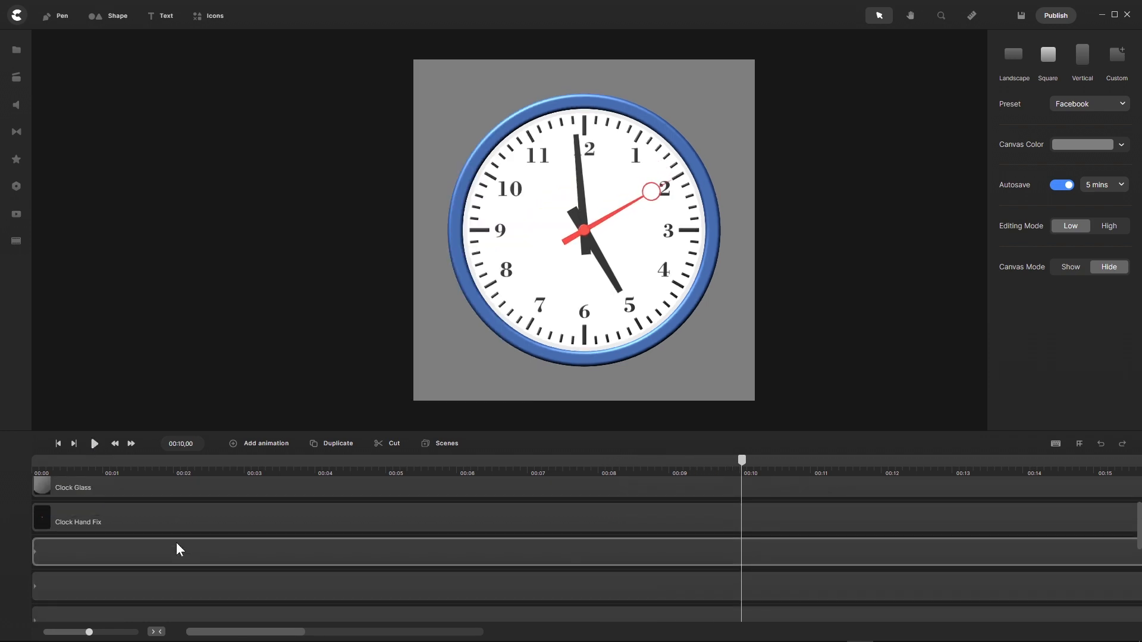
{"action": "left_click", "coordinate": [155, 631]}
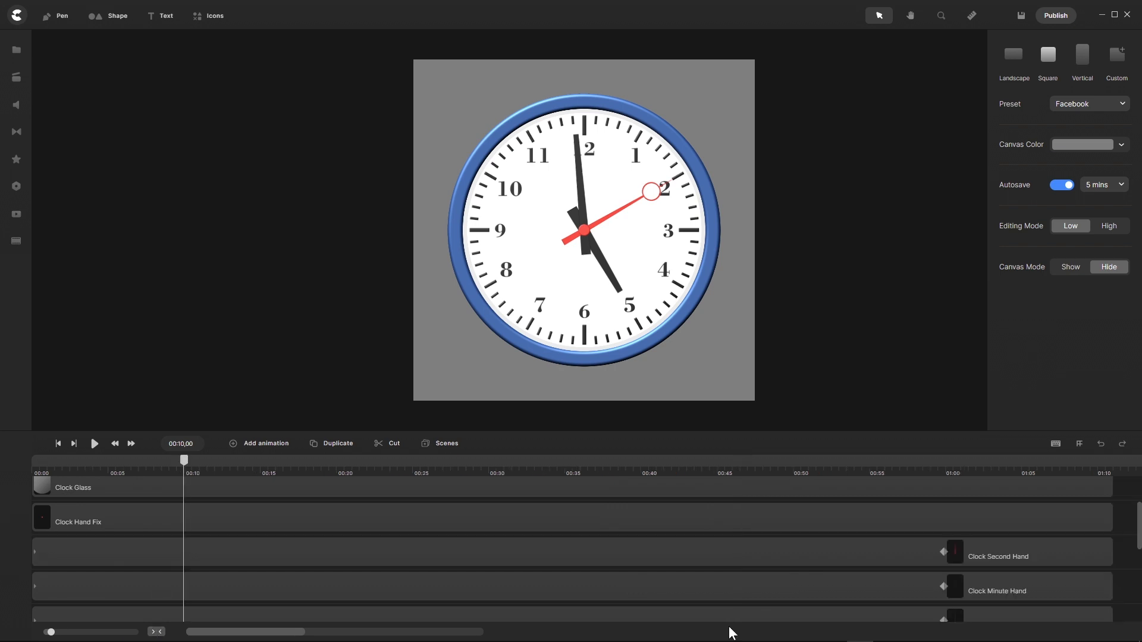
{"action": "left_click", "coordinate": [1004, 555]}
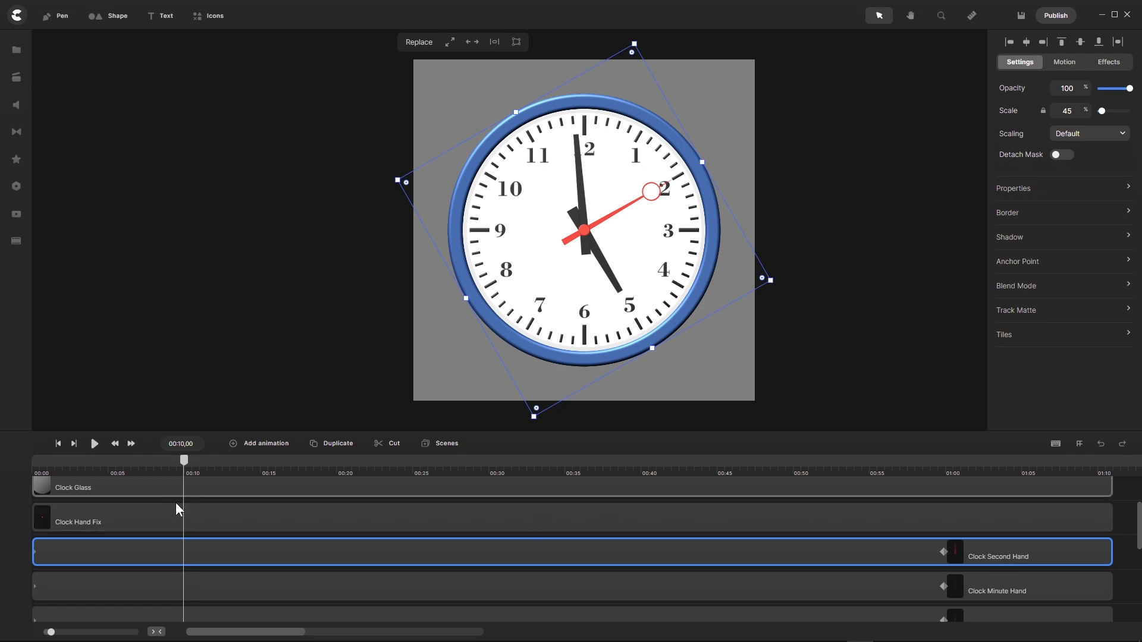
{"action": "left_click", "coordinate": [217, 559]}
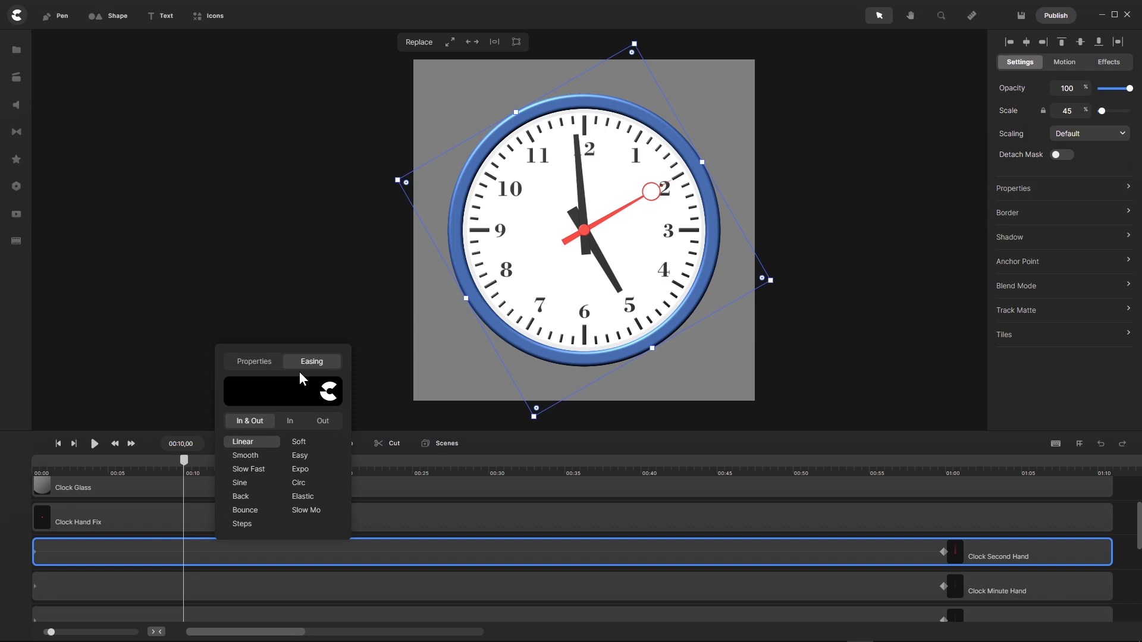
{"action": "left_click", "coordinate": [242, 525]}
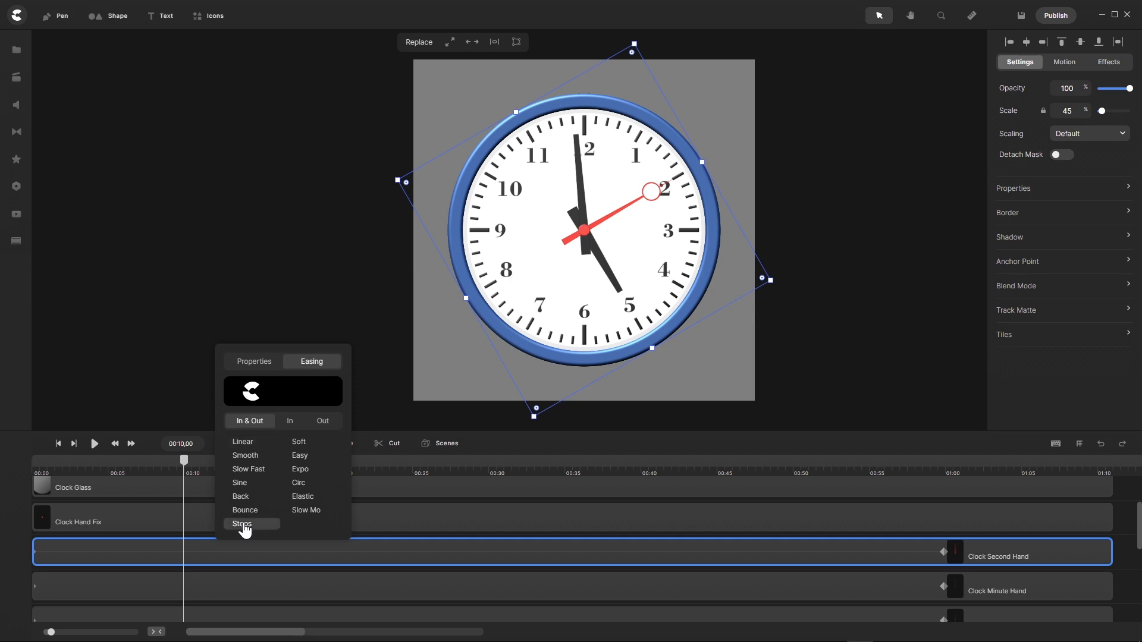
{"action": "left_click", "coordinate": [109, 394]}
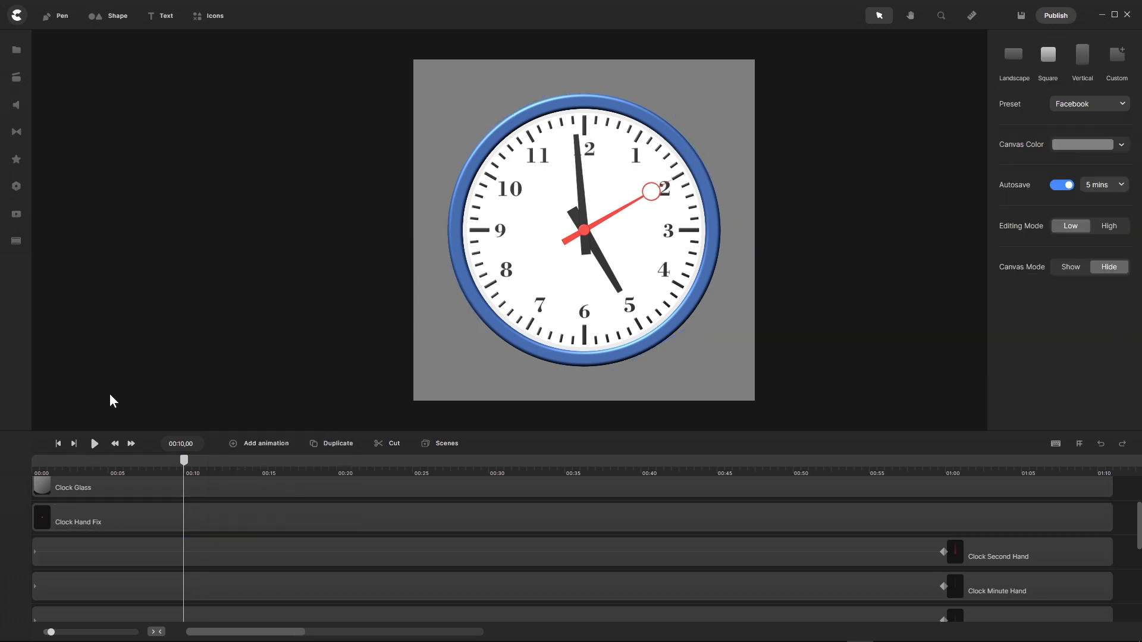
Step: Play the animation from the start and scrub through the first 14 seconds to examine the second hand's stepped movement
{"action": "left_click", "coordinate": [57, 444]}
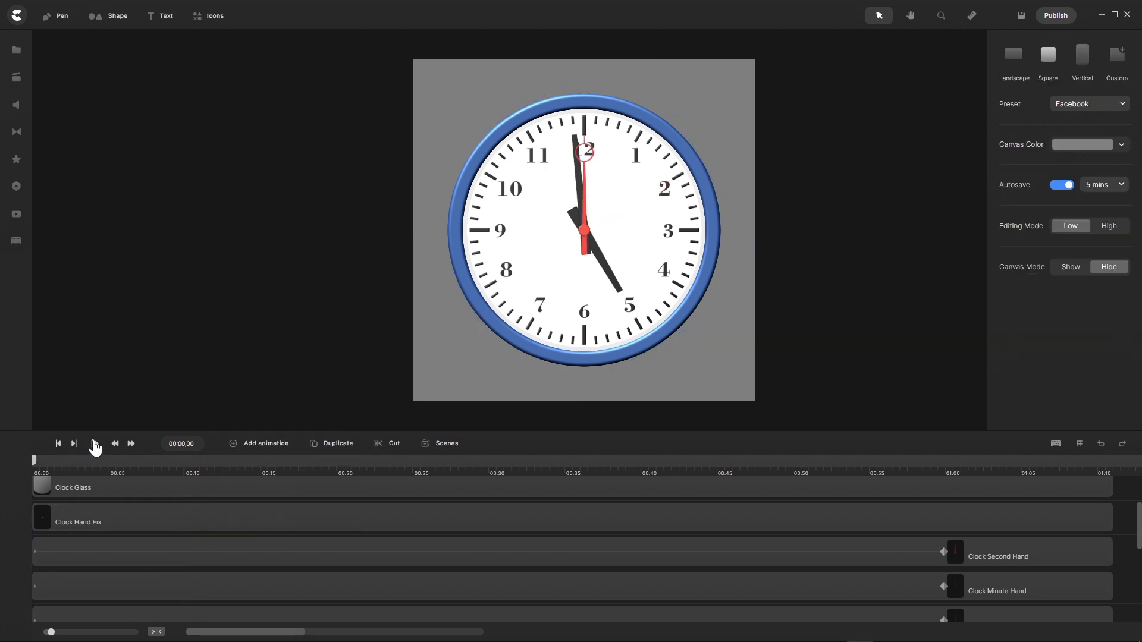
{"action": "left_click", "coordinate": [94, 445]}
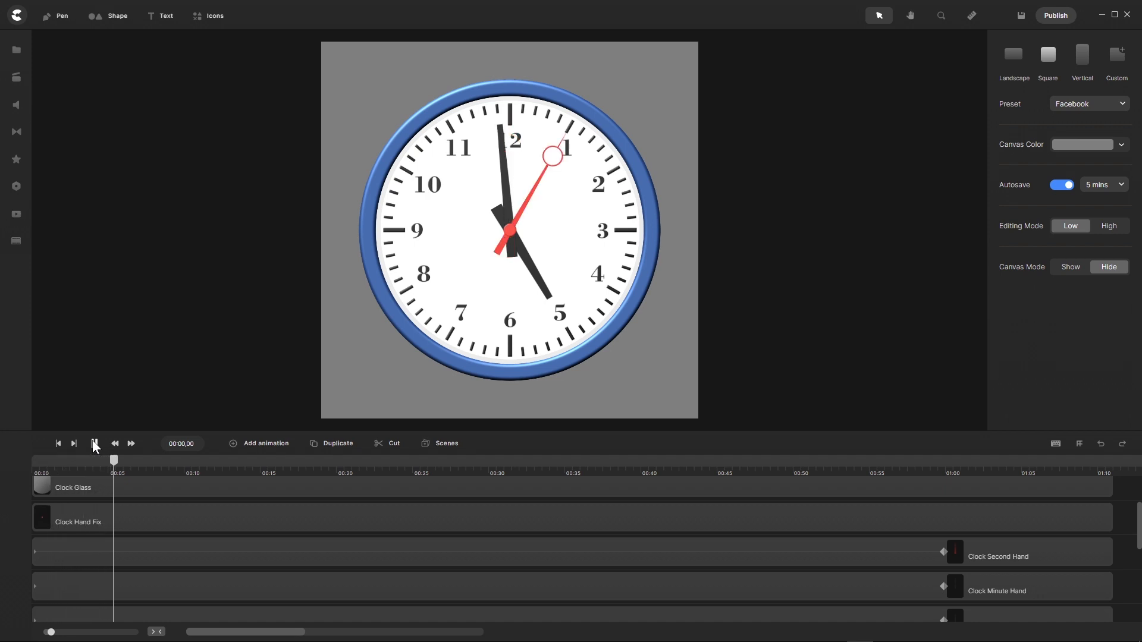
{"action": "left_click", "coordinate": [94, 444]}
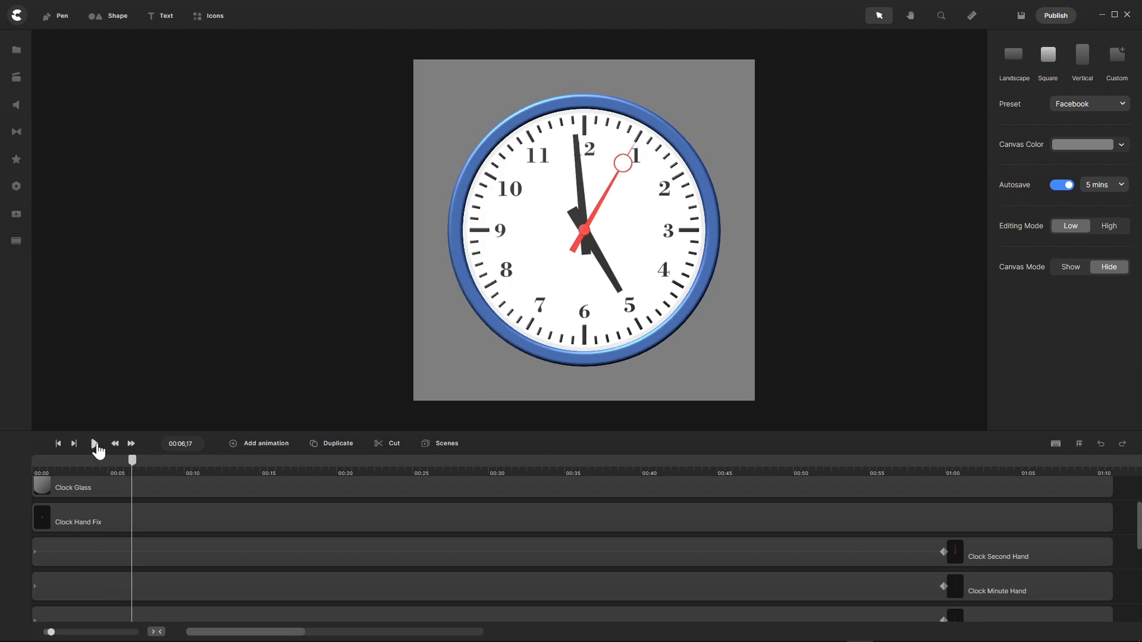
{"action": "left_click", "coordinate": [95, 446]}
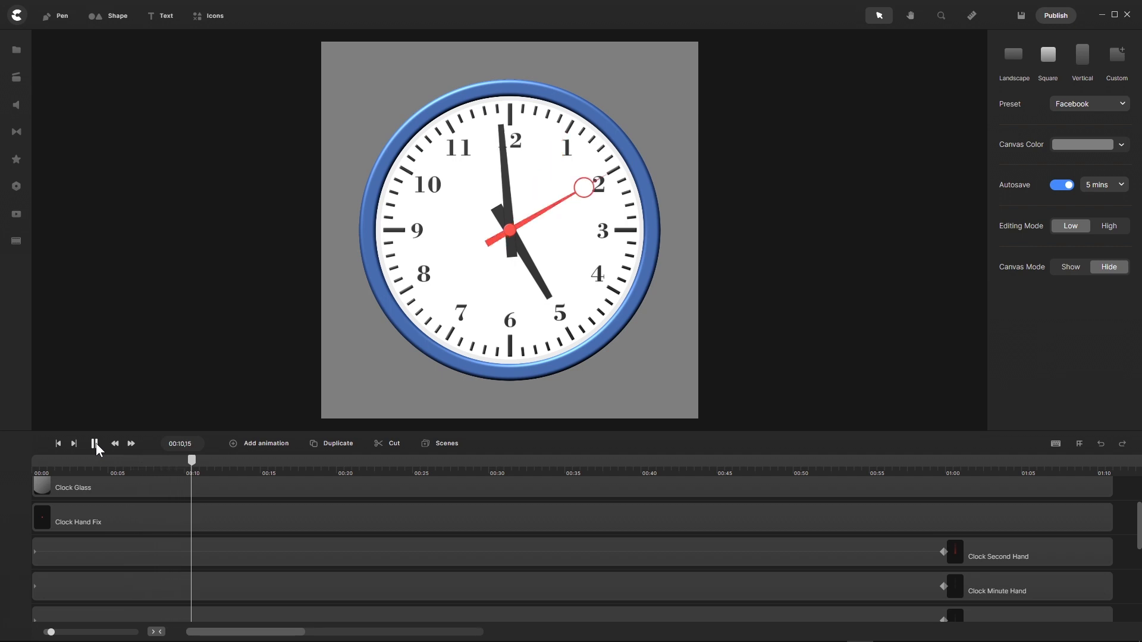
{"action": "left_click", "coordinate": [95, 444]}
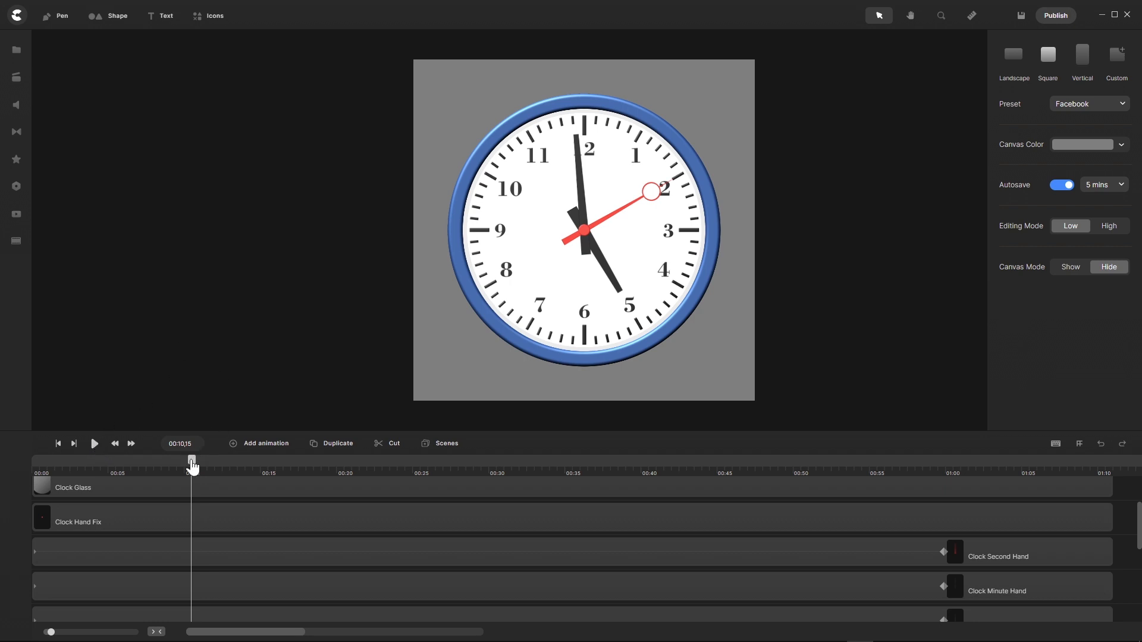
{"action": "left_click_drag", "start_coordinate": [192, 467], "coordinate": [249, 461]}
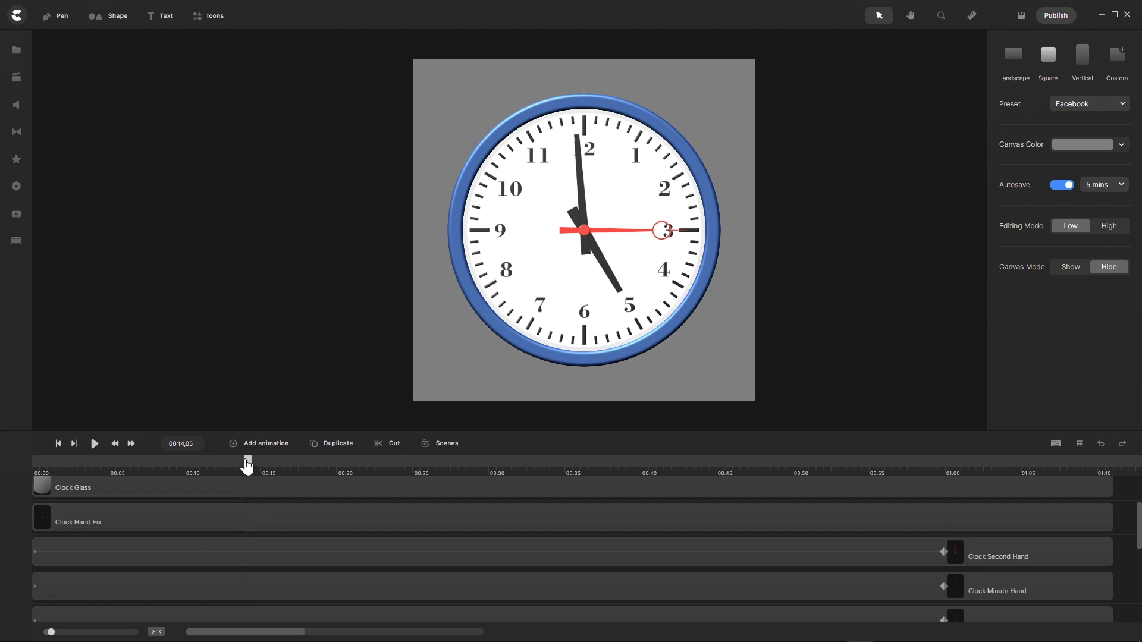
{"action": "left_click_drag", "start_coordinate": [247, 464], "coordinate": [9, 474]}
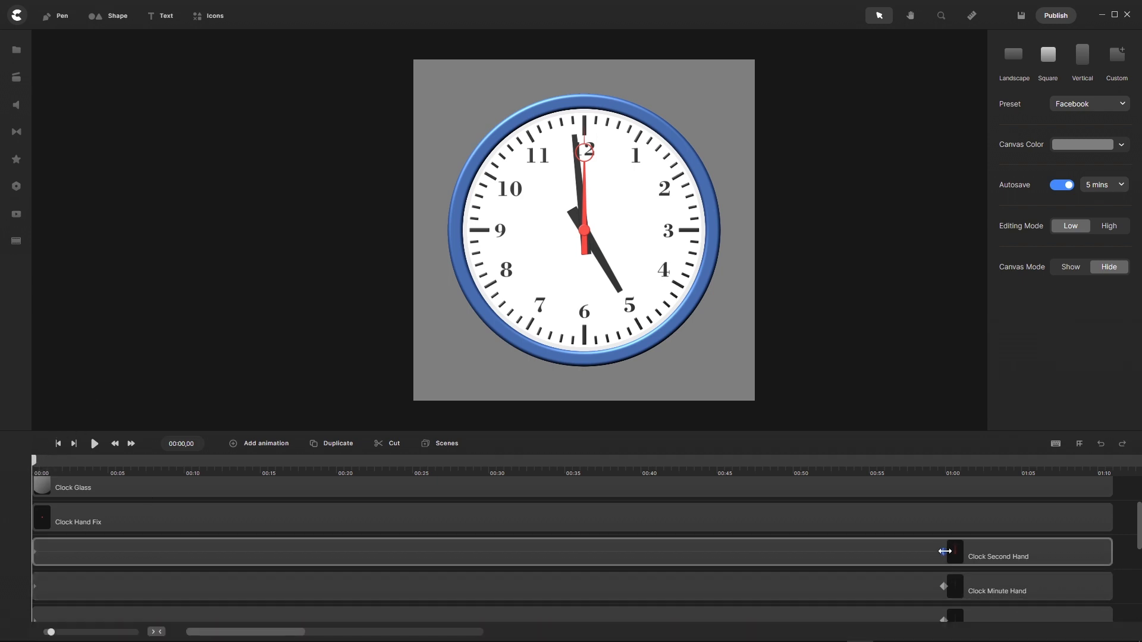
Step: Move the second hand's end rotation keyframe to 00:12,00 on the timeline
{"action": "left_click_drag", "start_coordinate": [945, 551], "coordinate": [242, 568]}
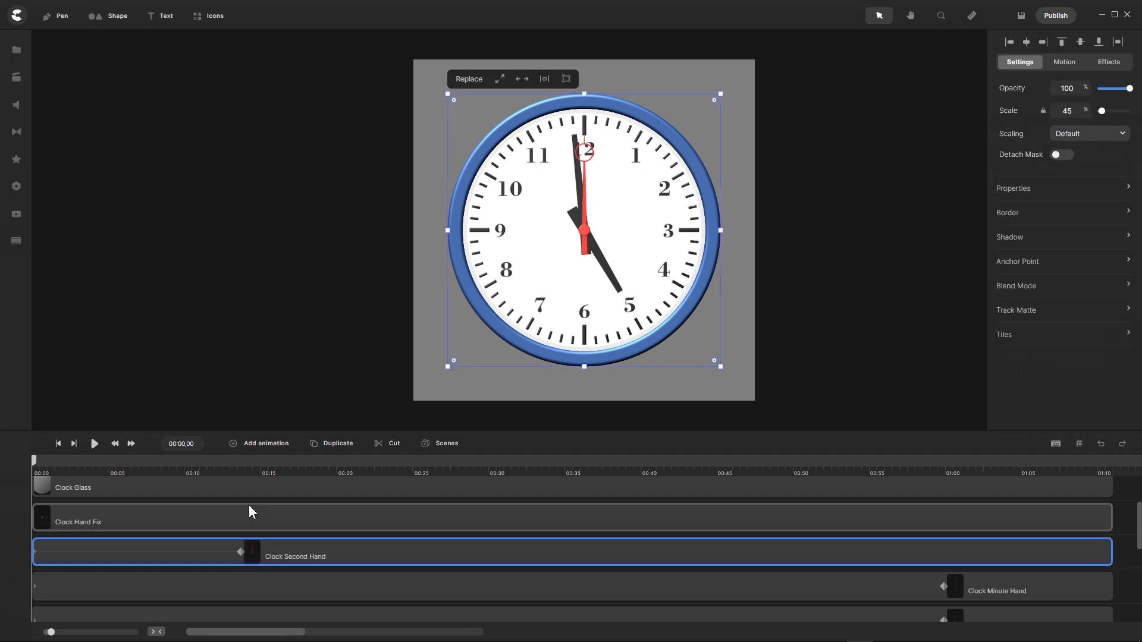
{"action": "left_click", "coordinate": [220, 467]}
{"action": "left_click_drag", "start_coordinate": [221, 463], "coordinate": [218, 465]}
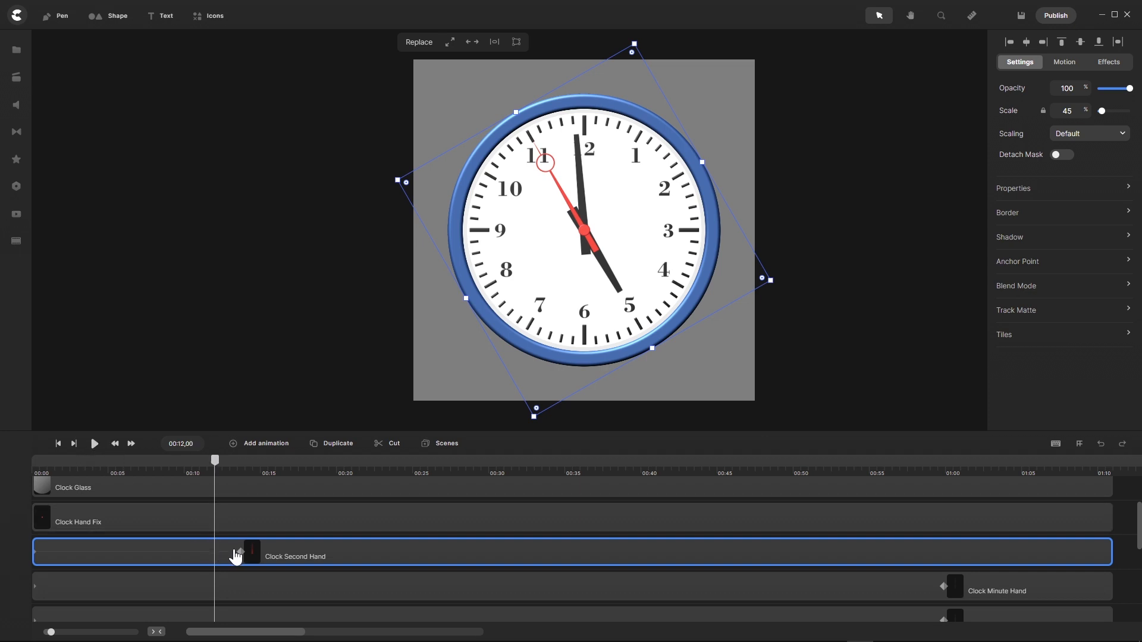
{"action": "left_click_drag", "start_coordinate": [236, 556], "coordinate": [217, 560]}
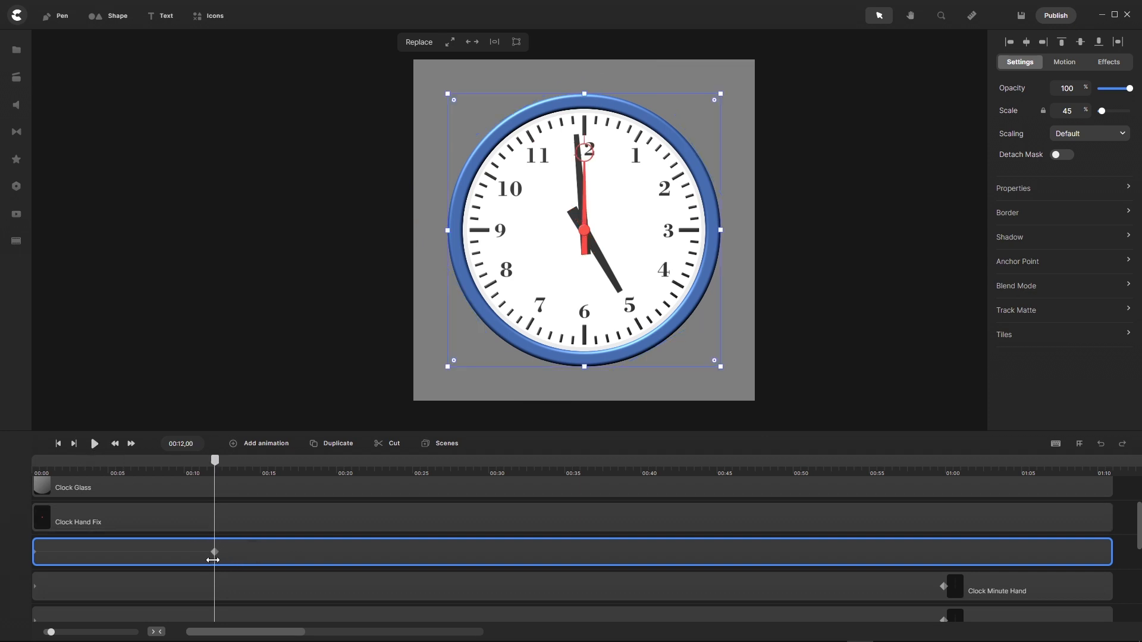
Step: Play the shortened second-hand rotation from 00:00,00 to check the timing of its steps
{"action": "left_click_drag", "start_coordinate": [214, 463], "coordinate": [42, 479]}
{"action": "left_click", "coordinate": [94, 445]}
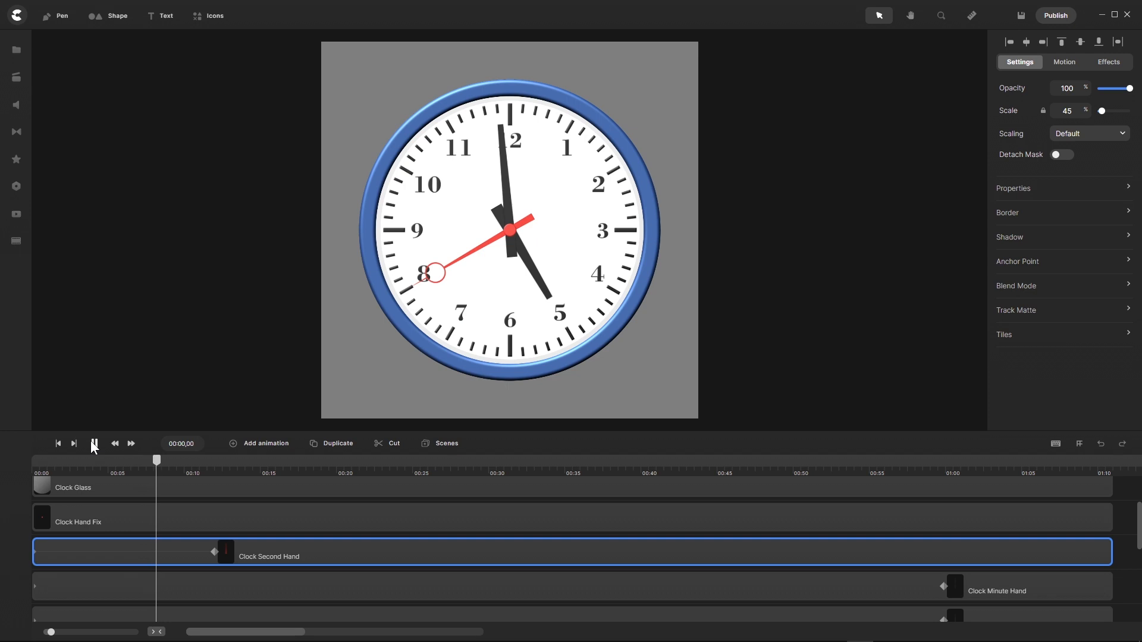
{"action": "left_click", "coordinate": [94, 443]}
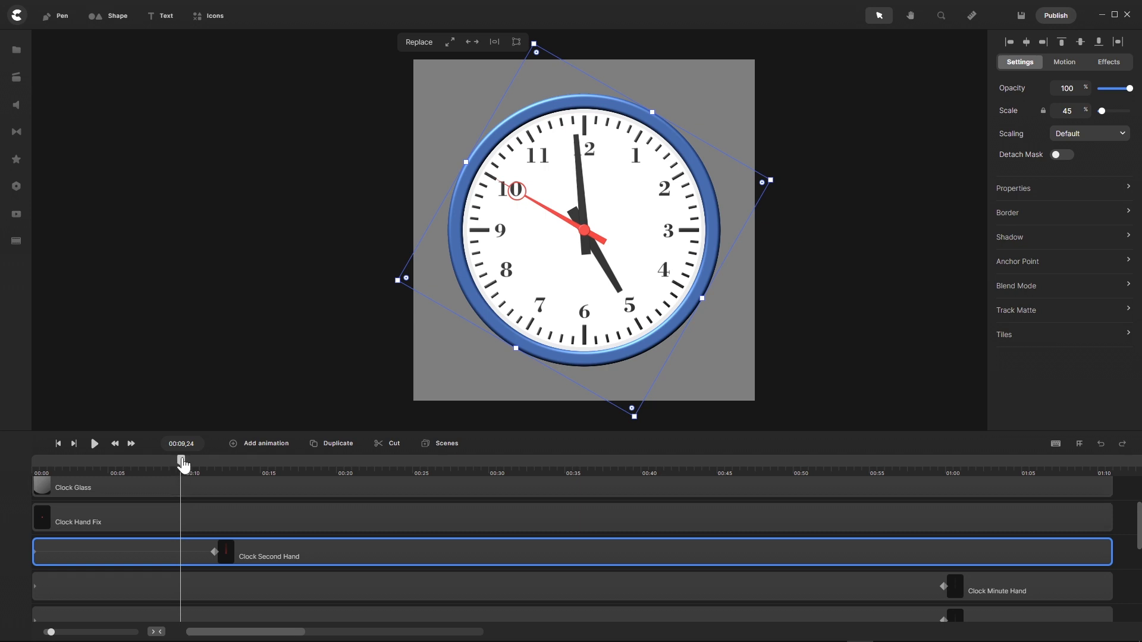
Step: Move the second hand's end rotation keyframe to exactly 00:13,00, aligning it with the playhead close up
{"action": "left_click_drag", "start_coordinate": [183, 465], "coordinate": [232, 473]}
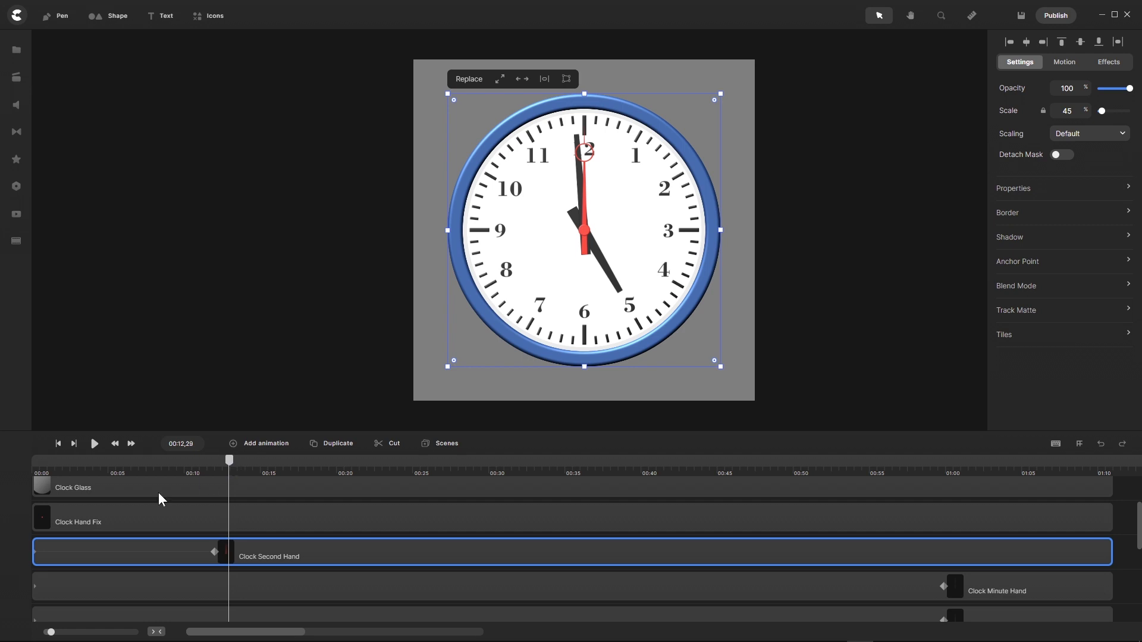
{"action": "left_click", "coordinate": [131, 444]}
{"action": "left_click_drag", "start_coordinate": [51, 632], "coordinate": [89, 631]}
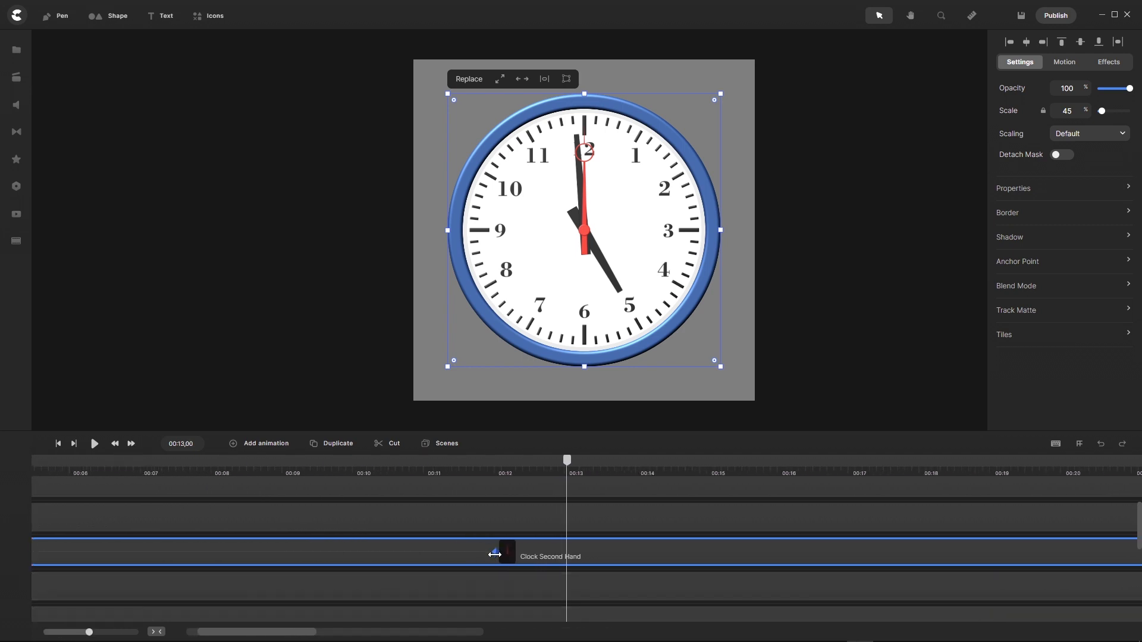
{"action": "left_click_drag", "start_coordinate": [494, 554], "coordinate": [566, 559]}
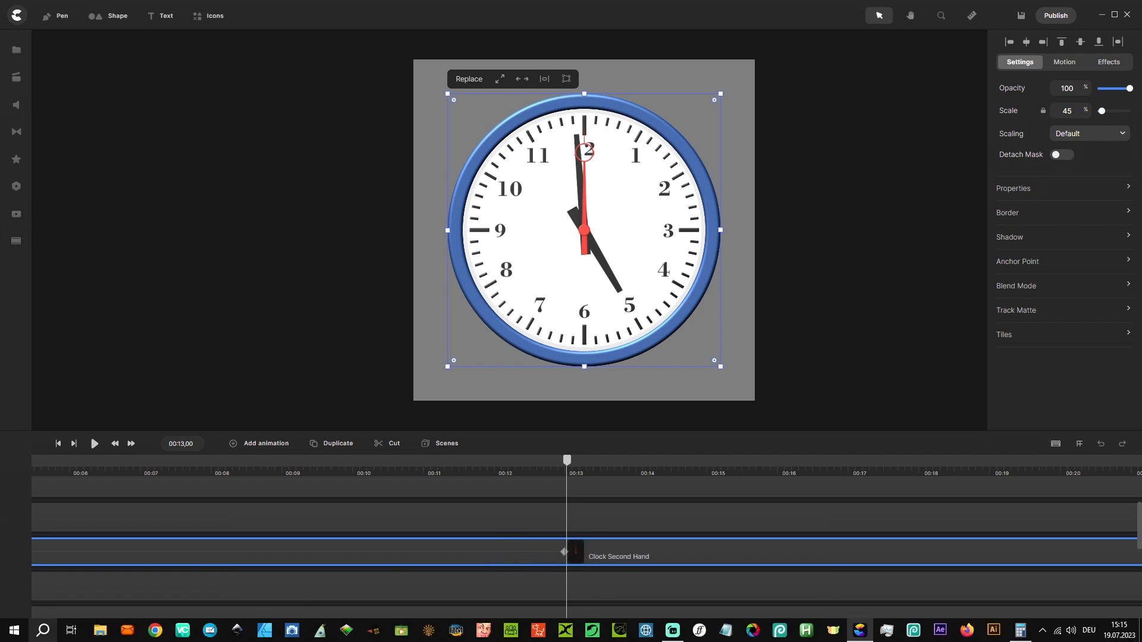
{"action": "left_click_drag", "start_coordinate": [88, 633], "coordinate": [116, 634]}
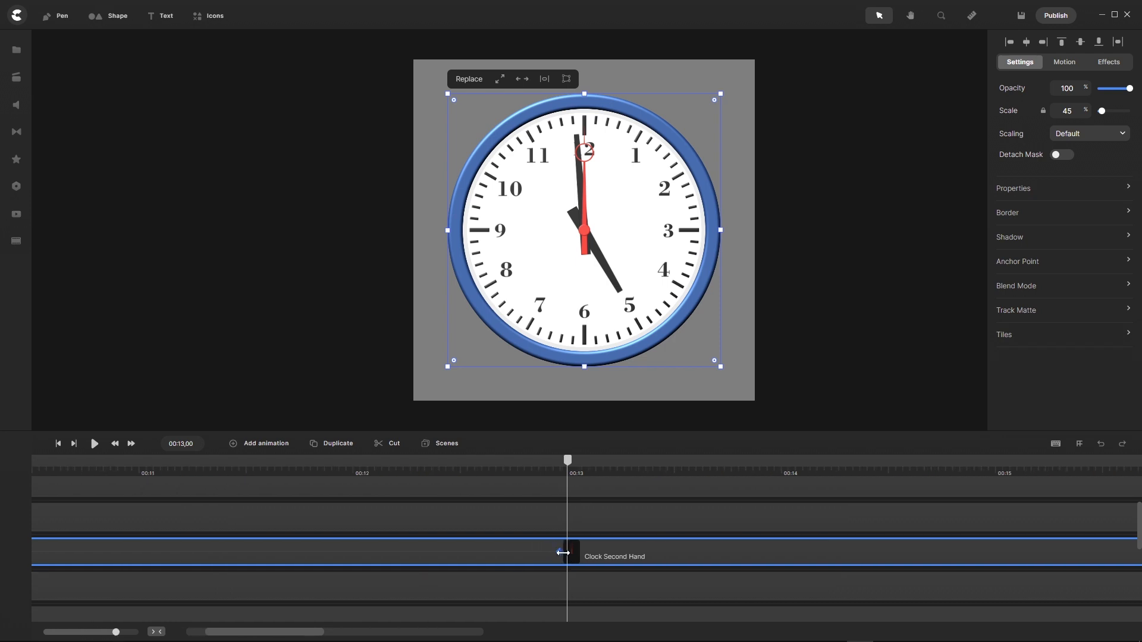
{"action": "left_click_drag", "start_coordinate": [563, 553], "coordinate": [567, 553]}
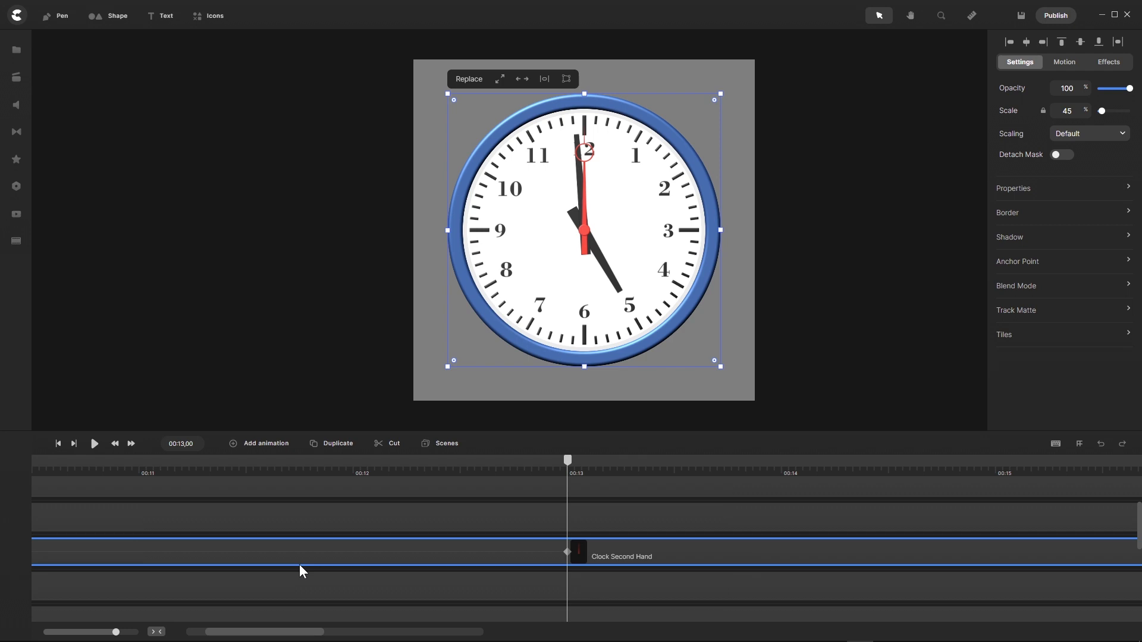
Step: Switch to the Windows calculator, calculate 360 divided by 5, and minimise the calculator
{"action": "mouse_move", "coordinate": [403, 641]}
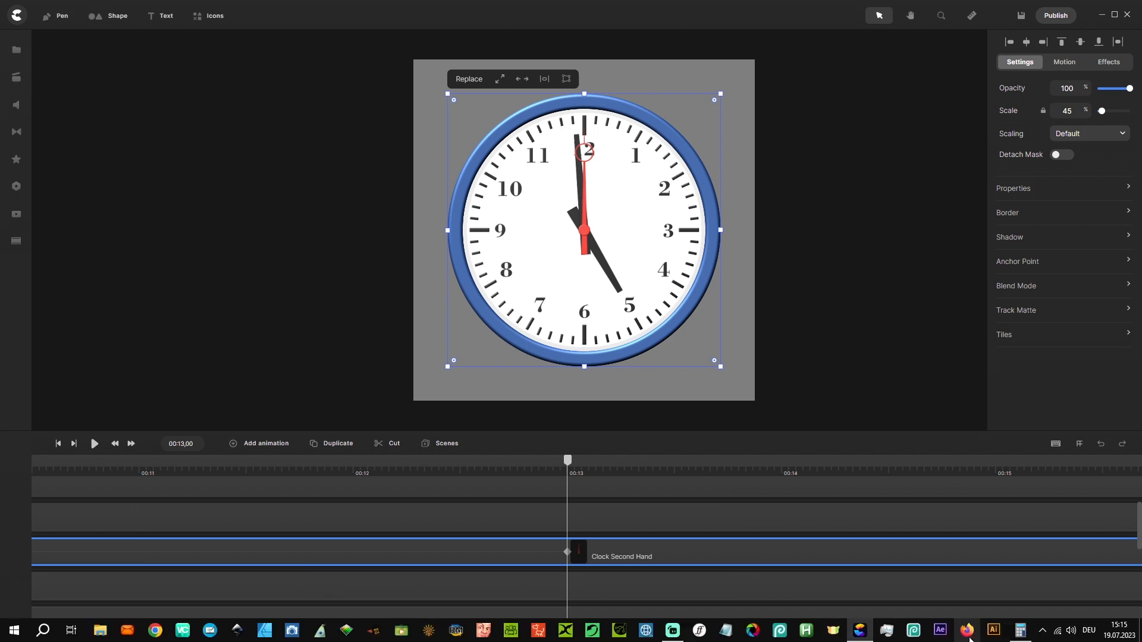
{"action": "left_click", "coordinate": [1020, 631]}
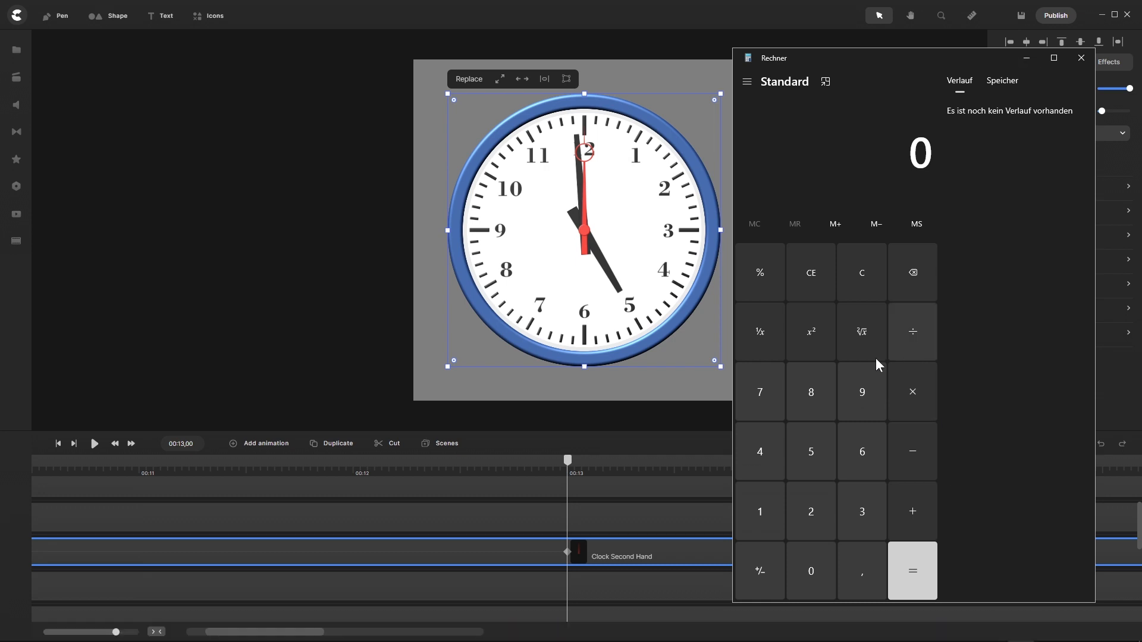
{"action": "left_click", "coordinate": [862, 512]}
{"action": "left_click", "coordinate": [865, 458]}
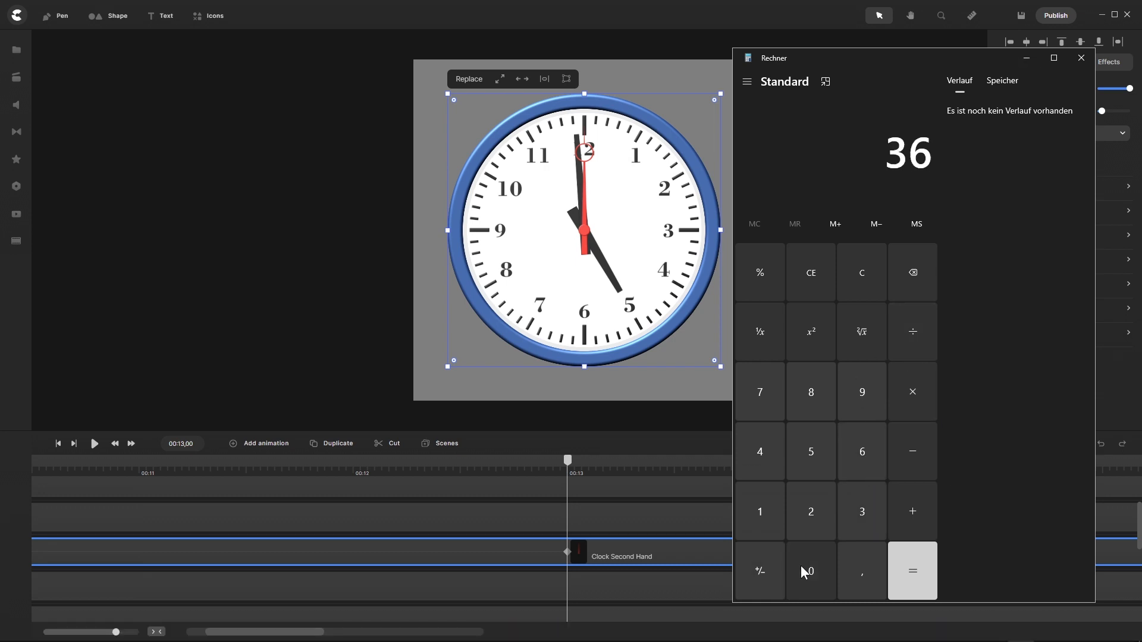
{"action": "left_click", "coordinate": [806, 562]}
{"action": "left_click", "coordinate": [909, 332]}
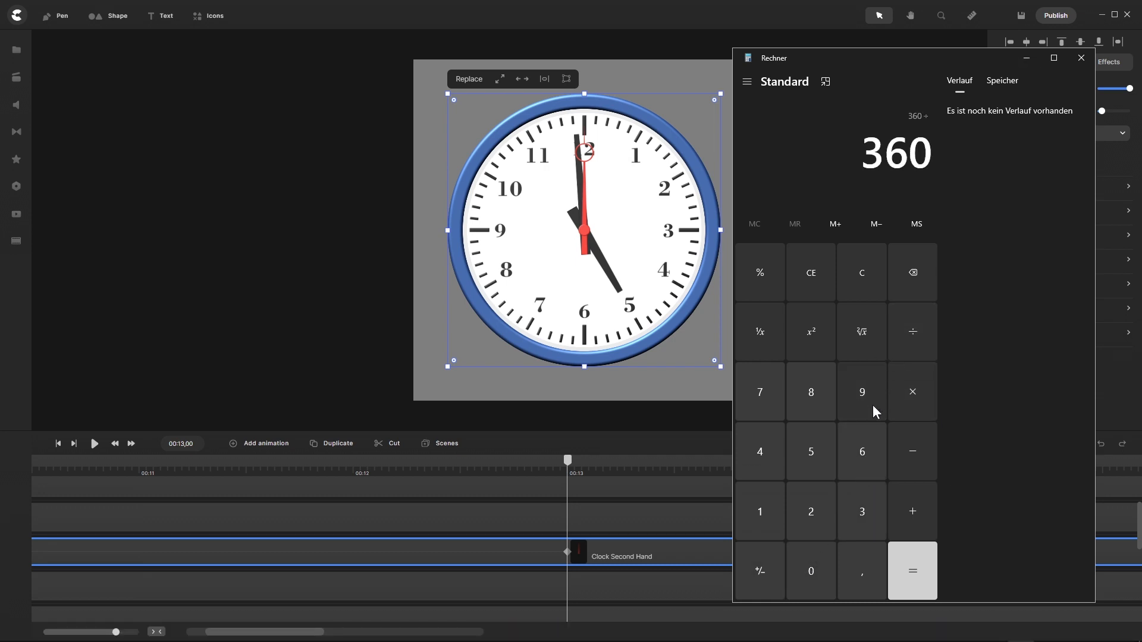
{"action": "left_click", "coordinate": [812, 453]}
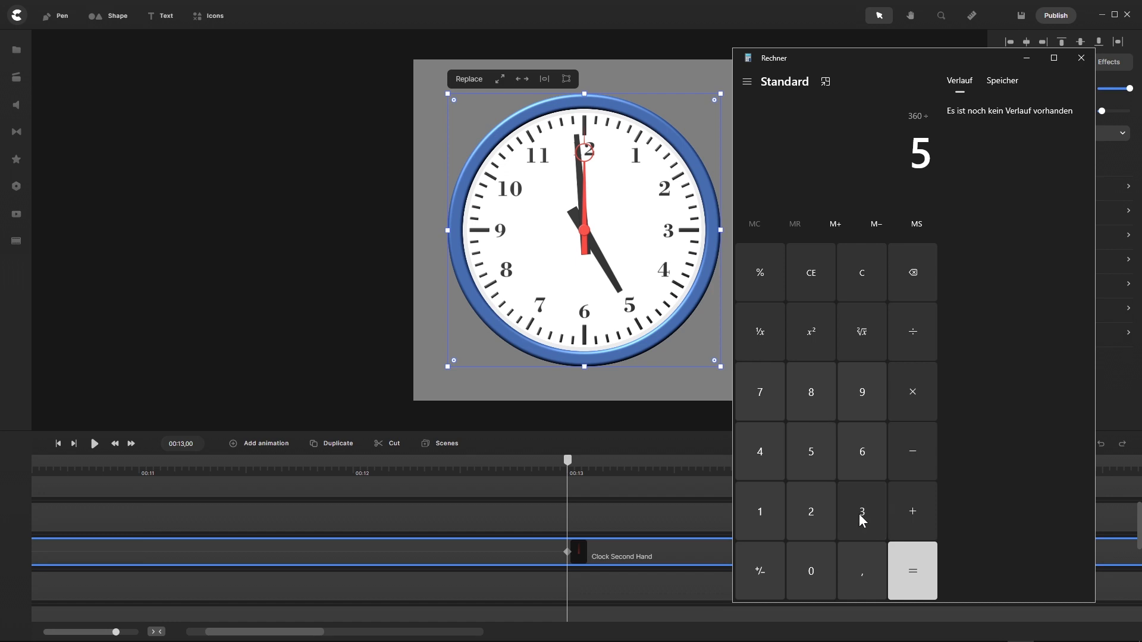
{"action": "left_click", "coordinate": [915, 574]}
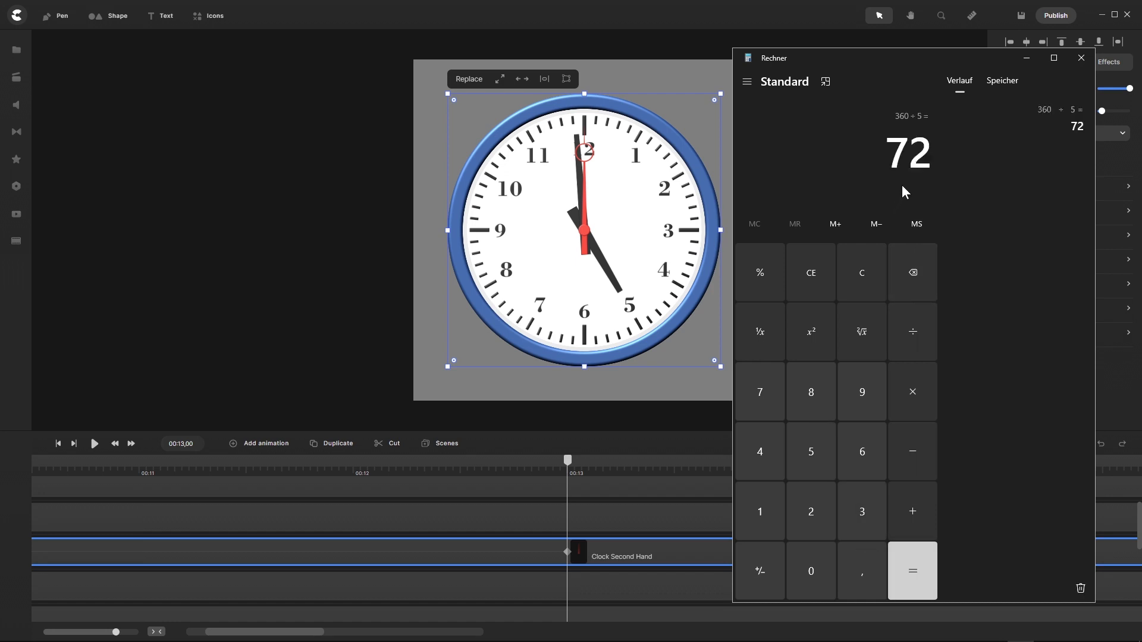
{"action": "left_click", "coordinate": [1026, 58]}
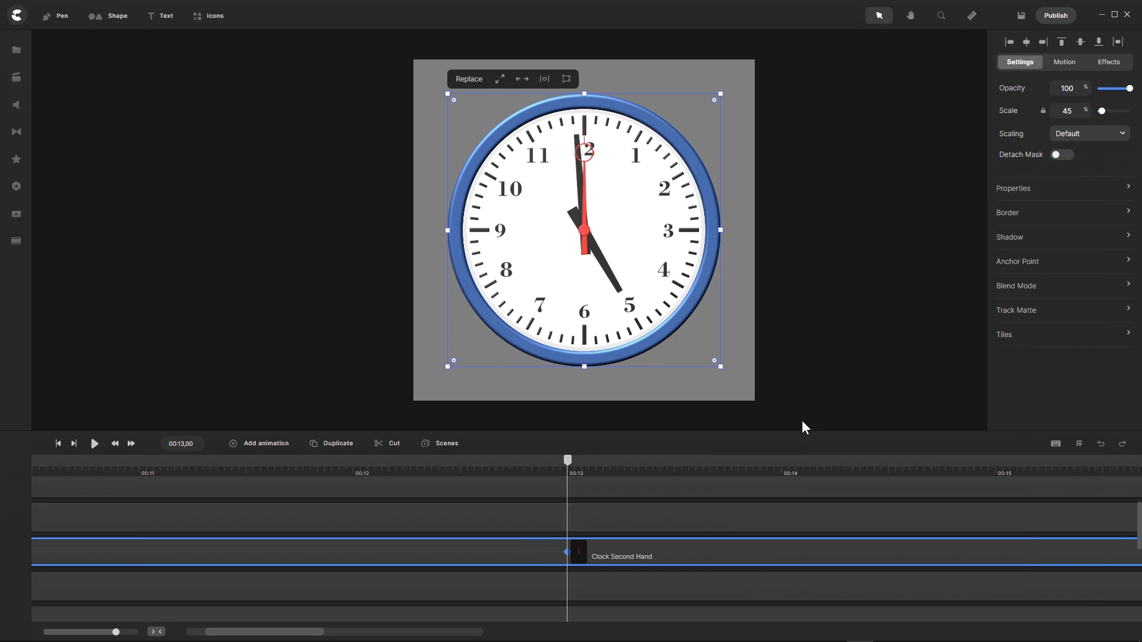
Step: Set the second hand's rotation to 72 degrees at the end keyframe at 00:13,00
{"action": "left_click", "coordinate": [1128, 190]}
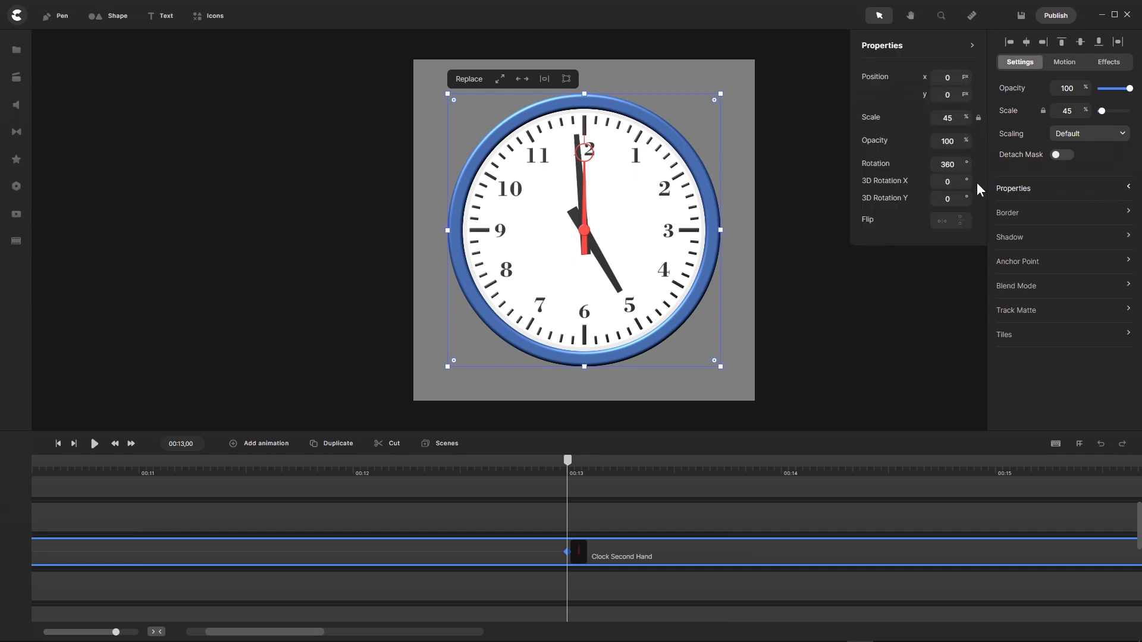
{"action": "left_click_drag", "start_coordinate": [955, 164], "coordinate": [868, 118]}
{"action": "type", "text": "72"}
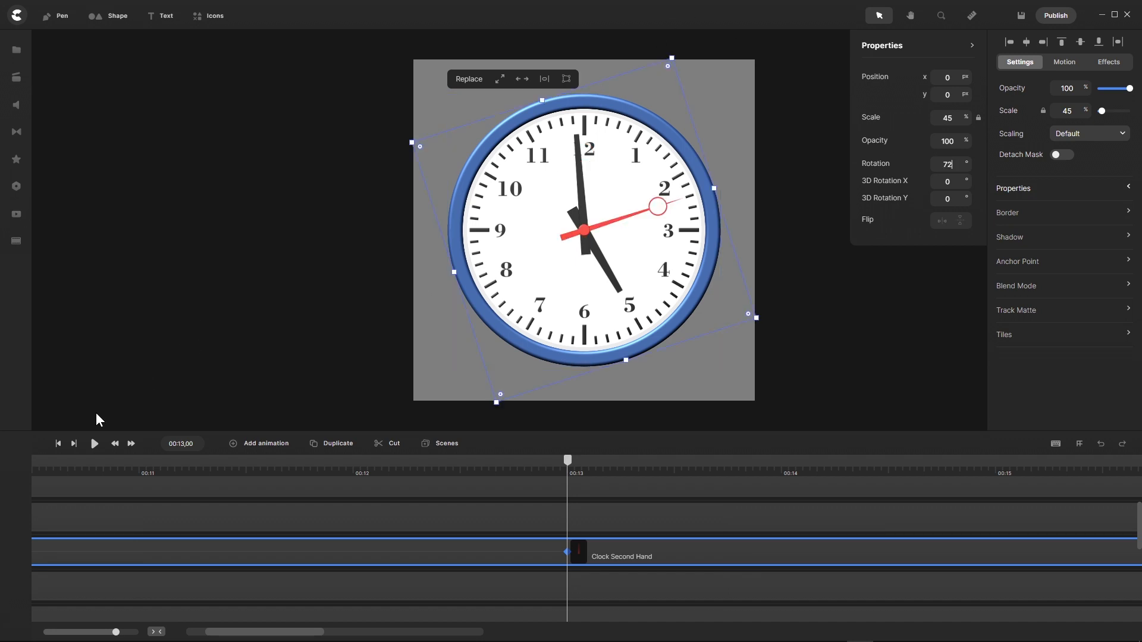
Step: Play the second hand's 72-degree rotation from 00:00,00 to just past 00:10 to check its ticking
{"action": "left_click", "coordinate": [58, 445]}
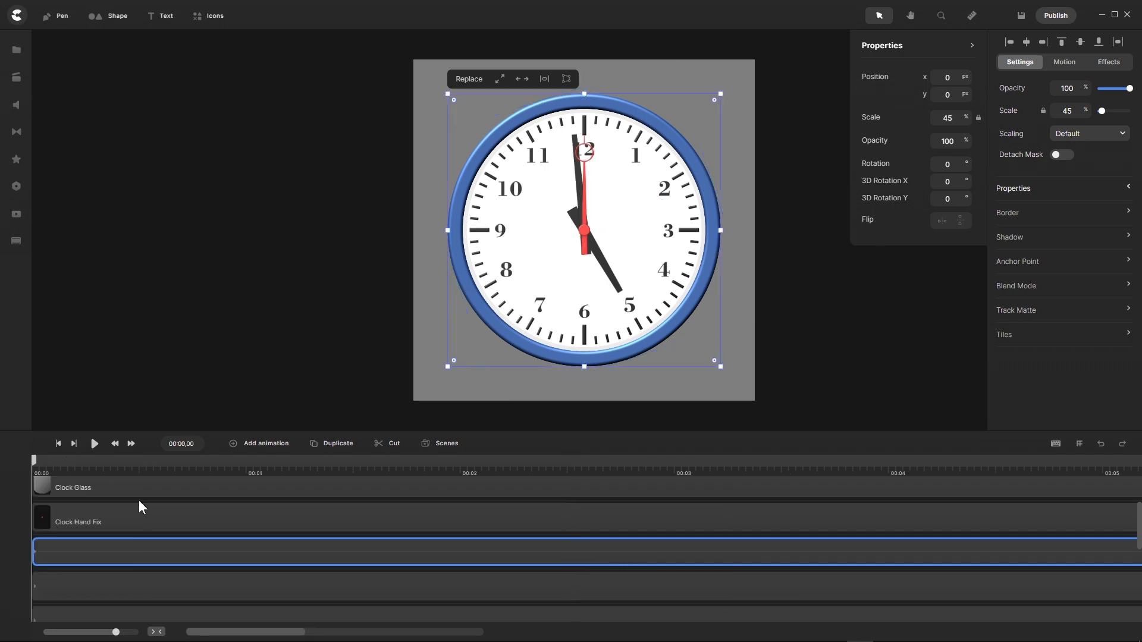
{"action": "left_click", "coordinate": [156, 632]}
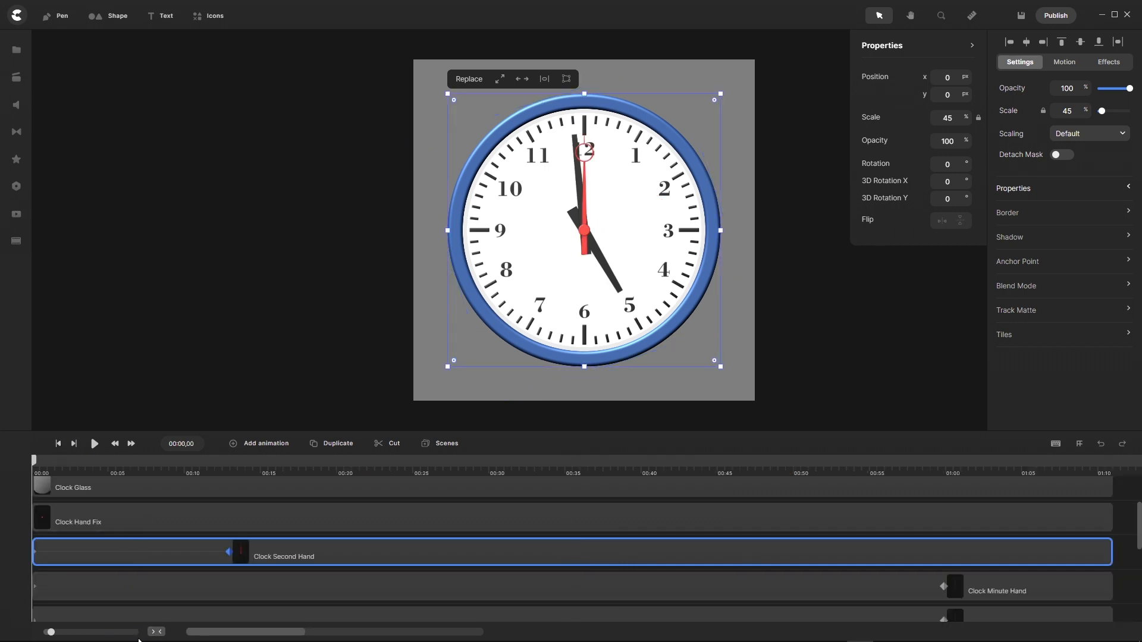
{"action": "left_click", "coordinate": [95, 445]}
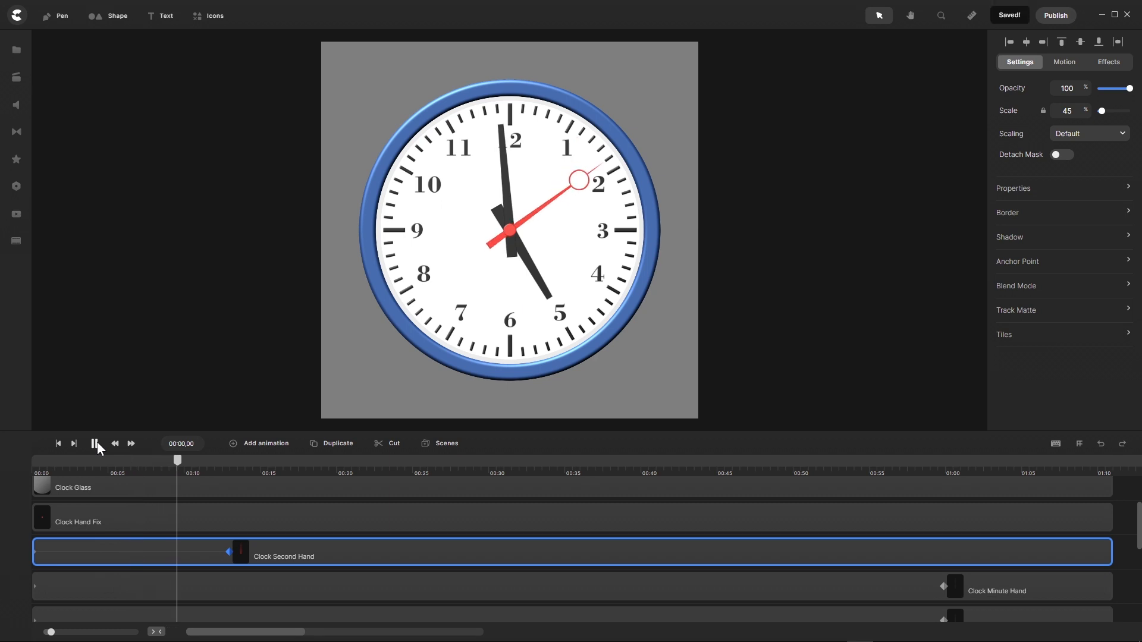
{"action": "left_click", "coordinate": [95, 443]}
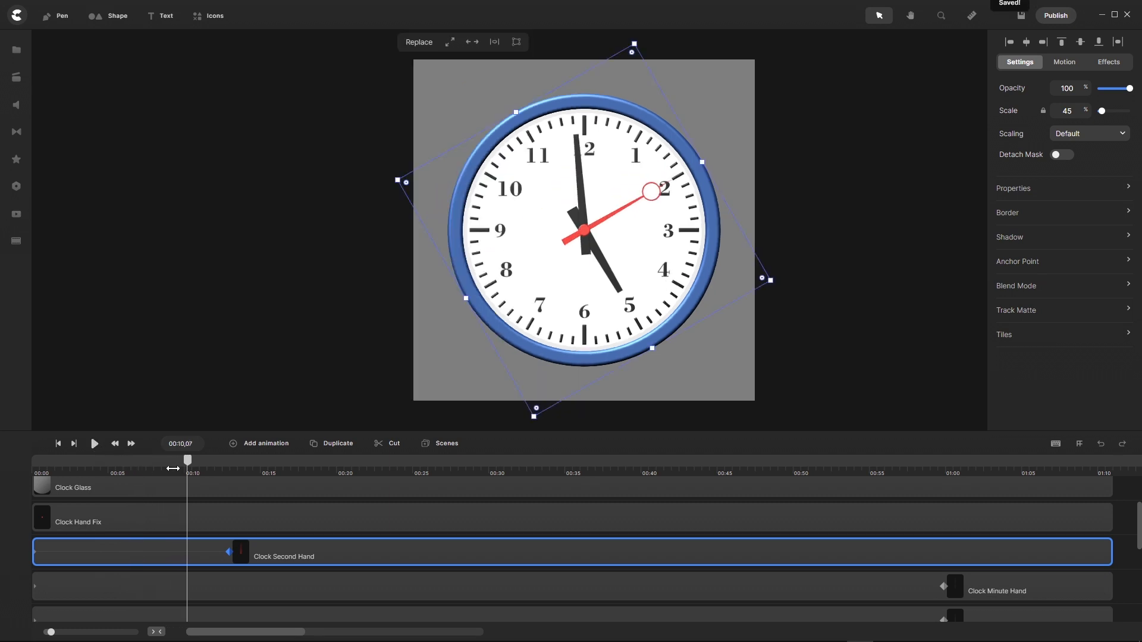
Step: Examine the second hand's tick frame by frame between 00:09,29 and 00:10,00, and its position at the end keyframe
{"action": "left_click", "coordinate": [115, 445]}
{"action": "left_click", "coordinate": [116, 445]}
{"action": "left_click", "coordinate": [115, 444]}
{"action": "left_click", "coordinate": [115, 445]}
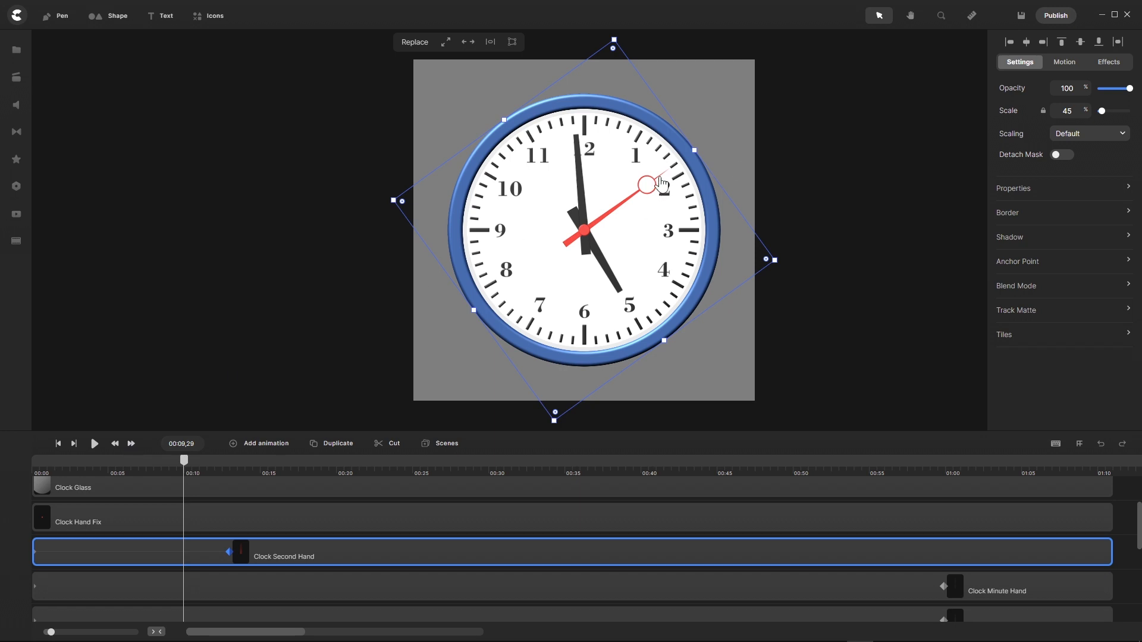
{"action": "left_click", "coordinate": [131, 444]}
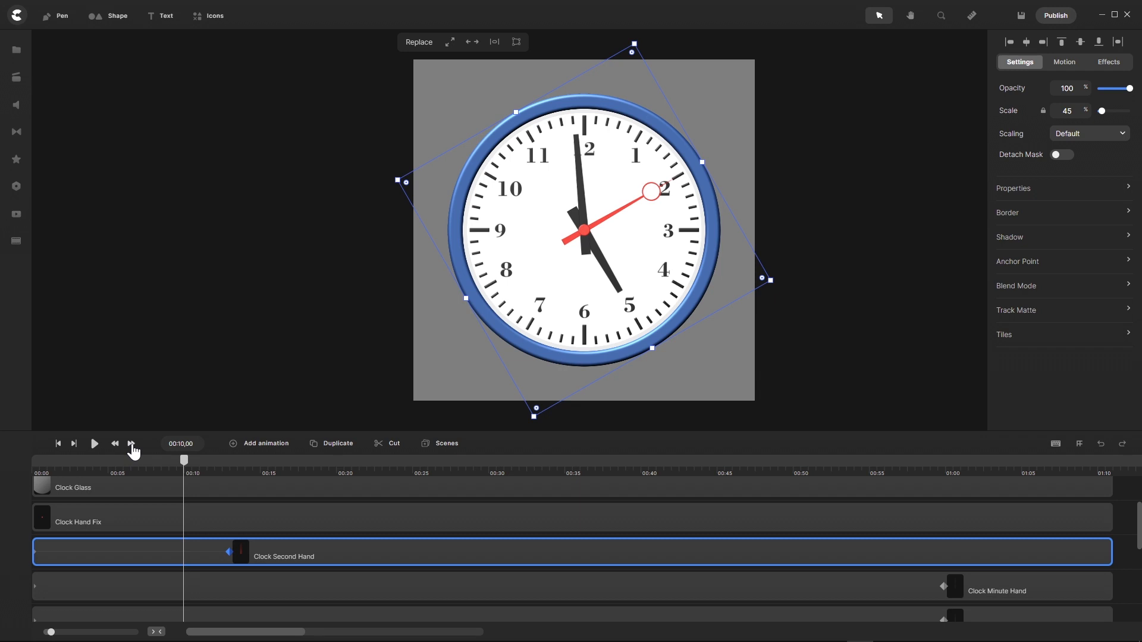
{"action": "left_click_drag", "start_coordinate": [183, 467], "coordinate": [230, 475]}
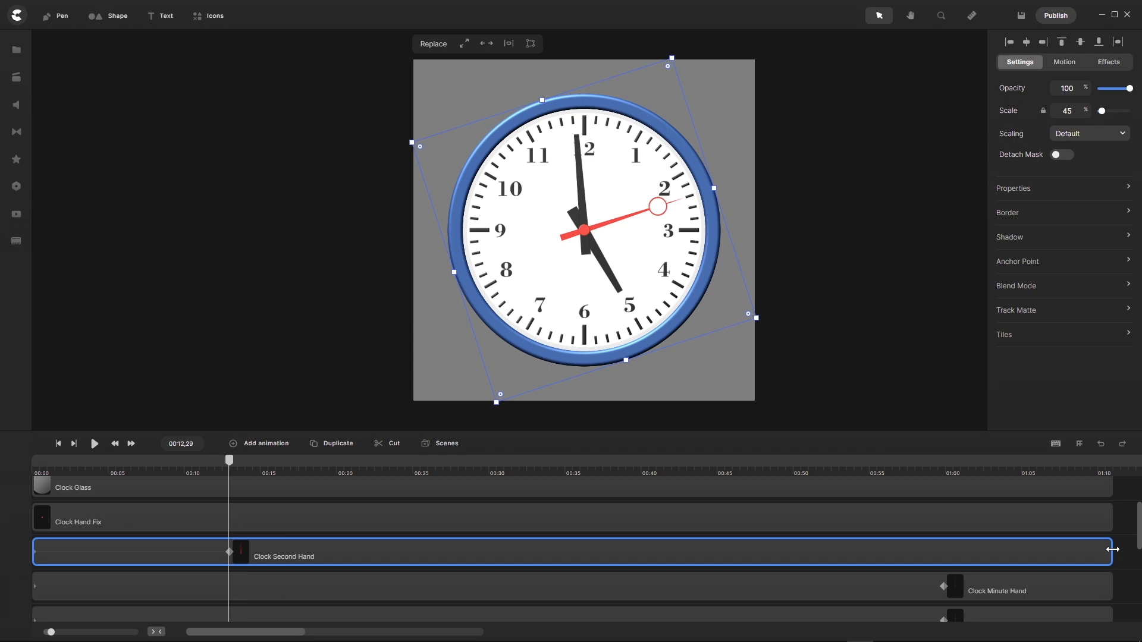
Step: Trim the second-hand layer to end at about 00:14 and check its rotation at the start and end keyframes
{"action": "left_click_drag", "start_coordinate": [1112, 550], "coordinate": [248, 559]}
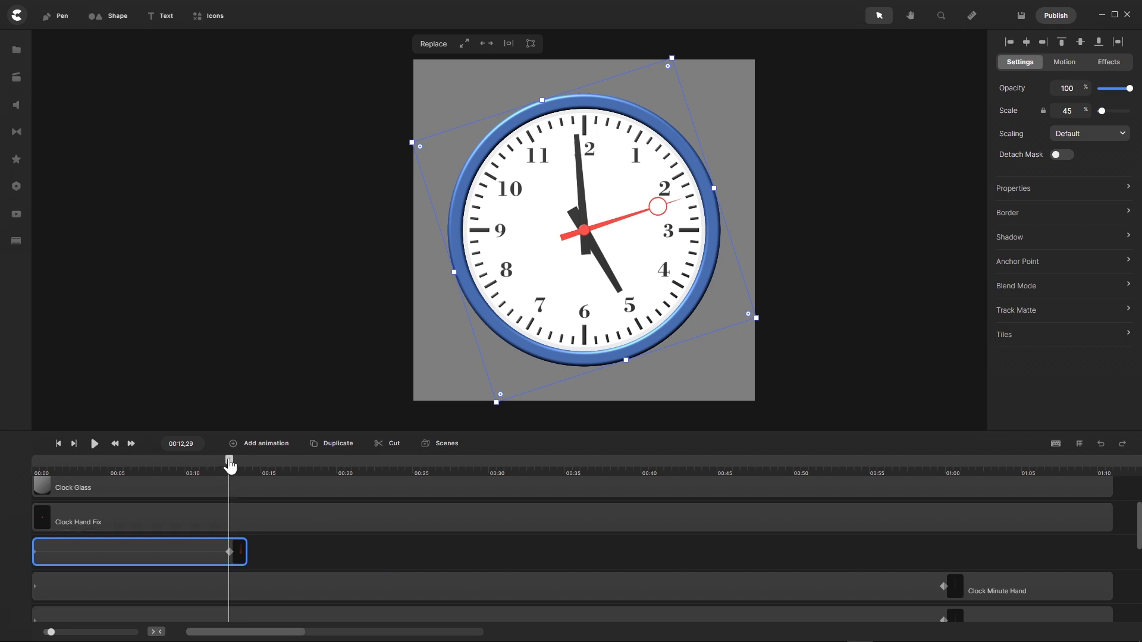
{"action": "left_click_drag", "start_coordinate": [230, 461], "coordinate": [17, 497]}
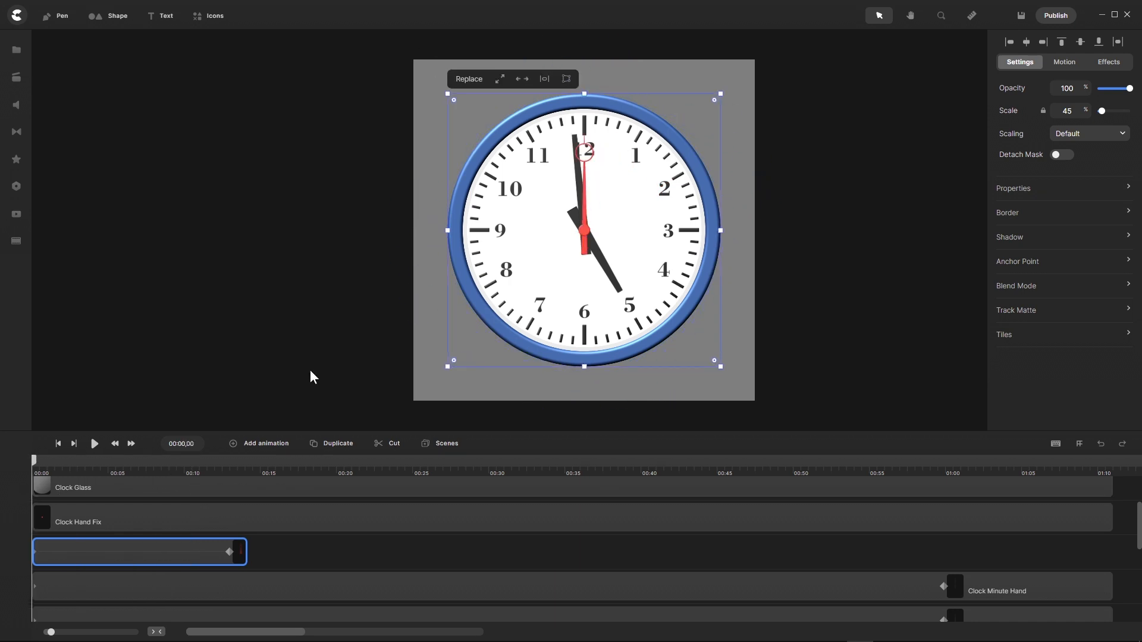
{"action": "left_click", "coordinate": [1130, 194]}
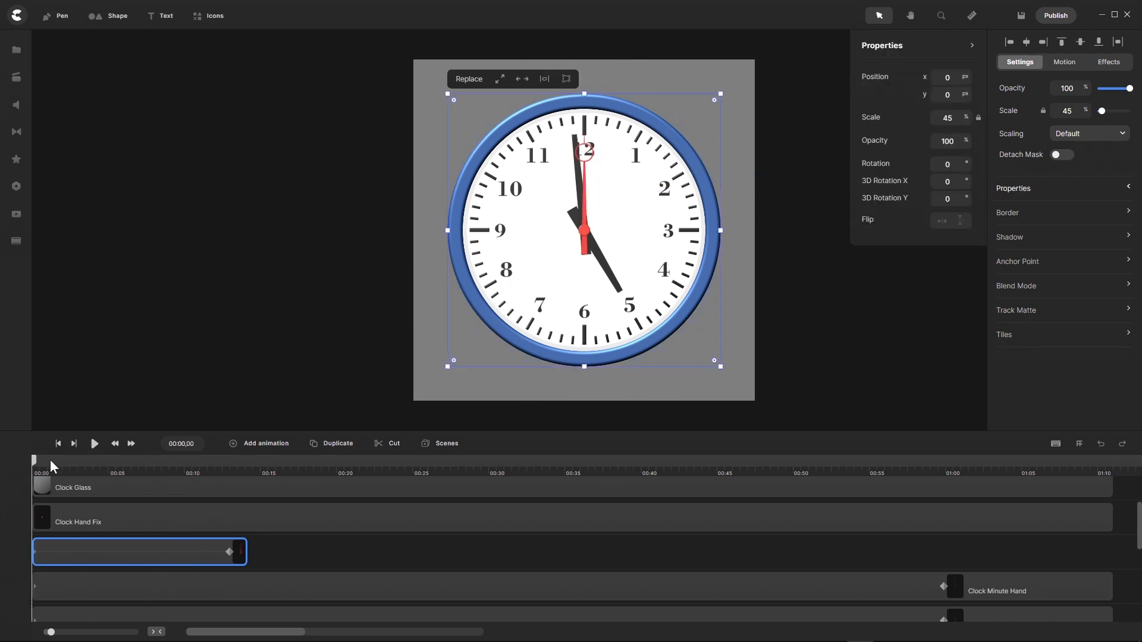
{"action": "left_click_drag", "start_coordinate": [33, 461], "coordinate": [230, 482]}
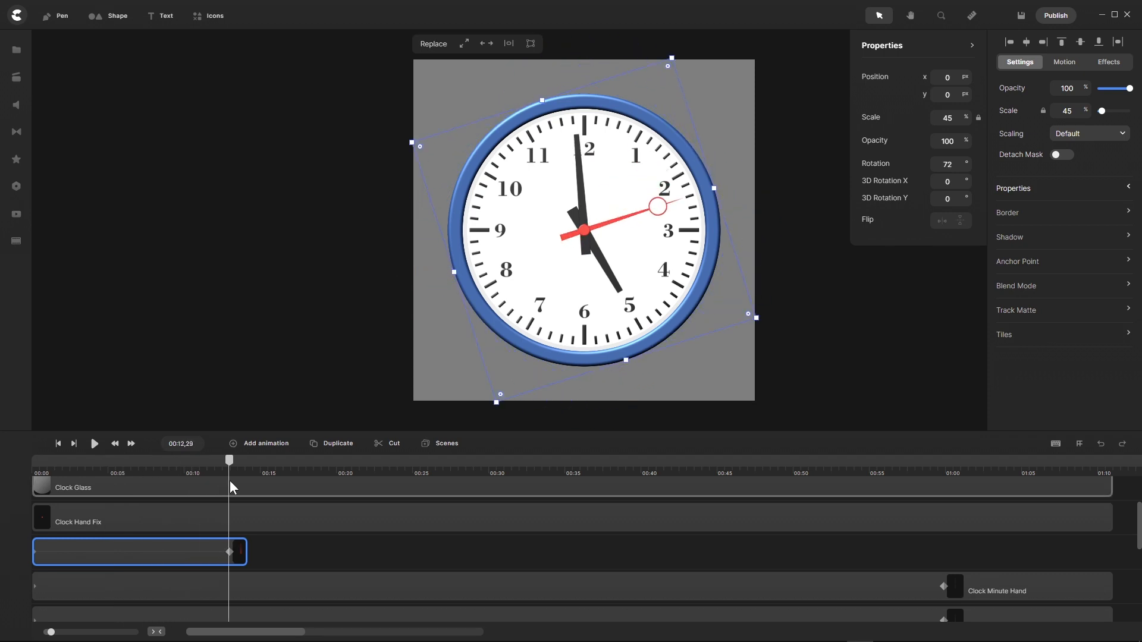
{"action": "left_click", "coordinate": [230, 481]}
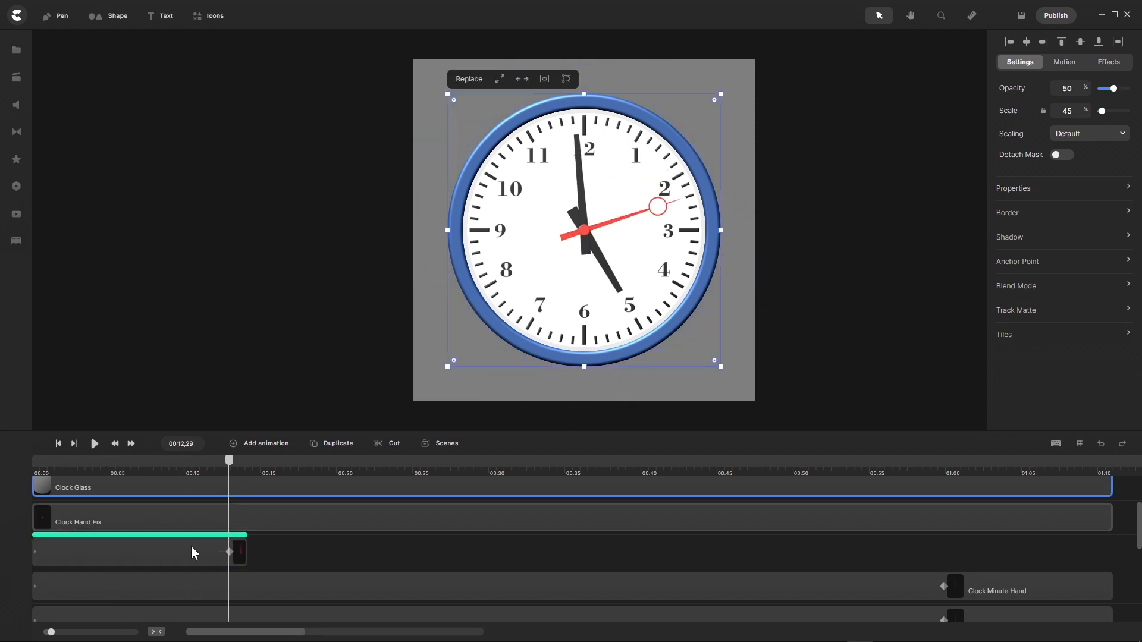
Step: Duplicate the trimmed second-hand layer four times to make five identical layers
{"action": "left_click", "coordinate": [241, 555]}
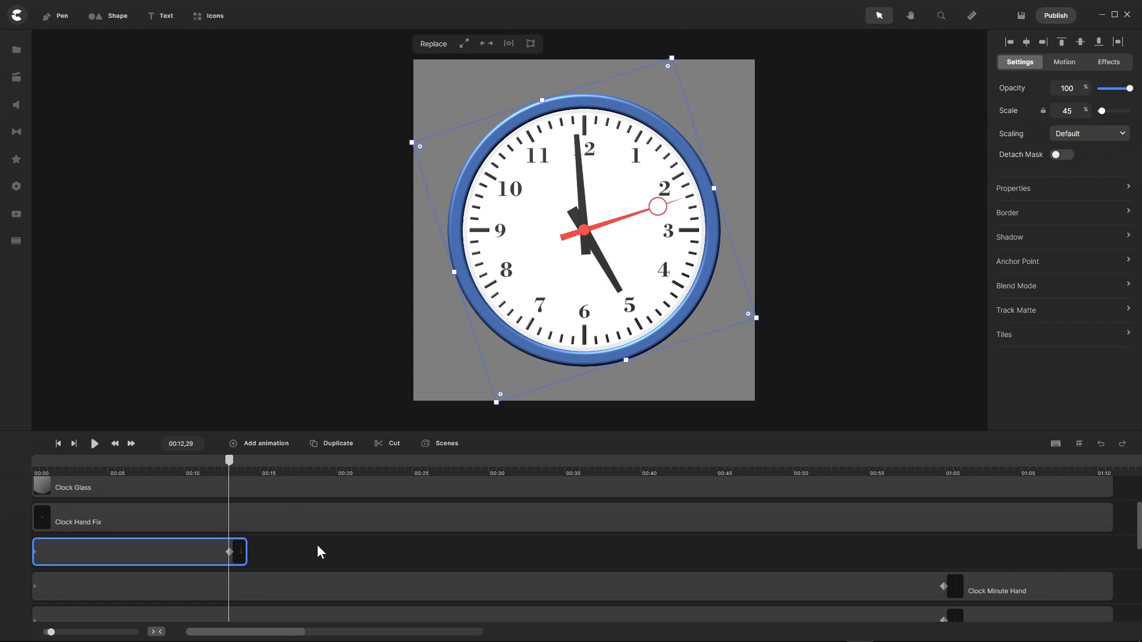
{"action": "left_click", "coordinate": [314, 452]}
{"action": "left_click", "coordinate": [314, 451]}
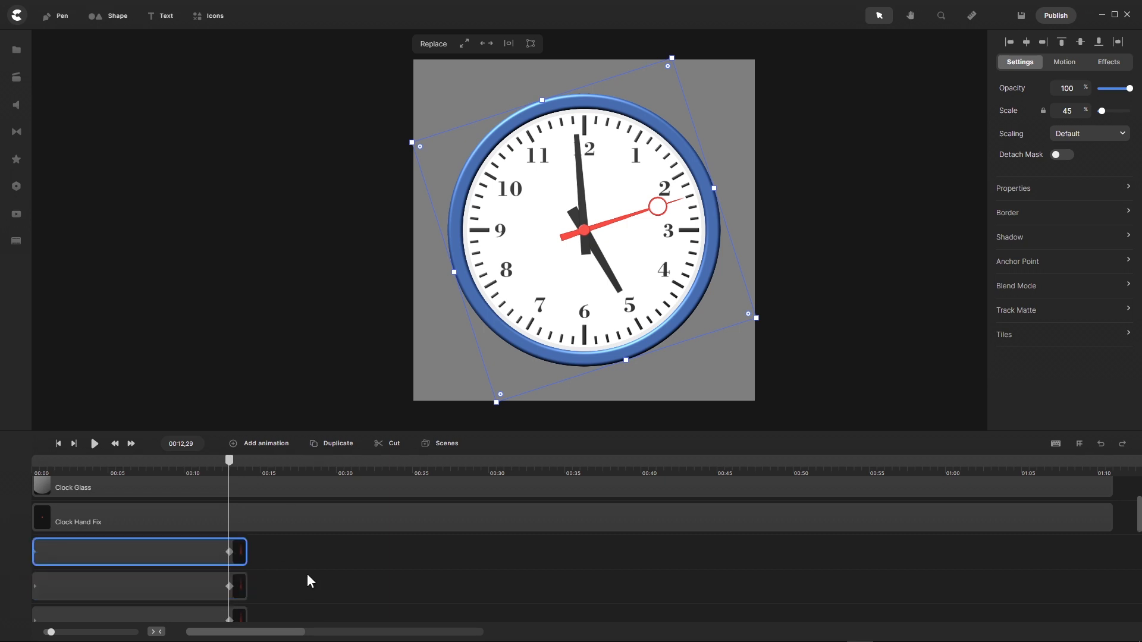
{"action": "scroll", "coordinate": [307, 574], "scroll_direction": "down", "scroll_amount": 3}
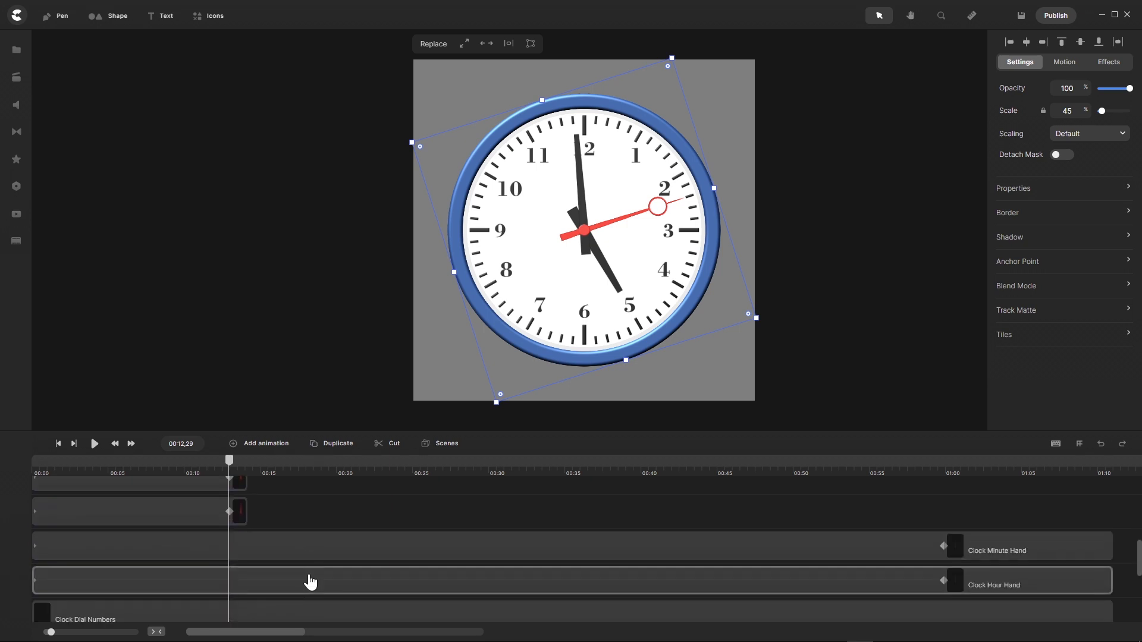
{"action": "scroll", "coordinate": [309, 581], "scroll_direction": "up", "scroll_amount": 3}
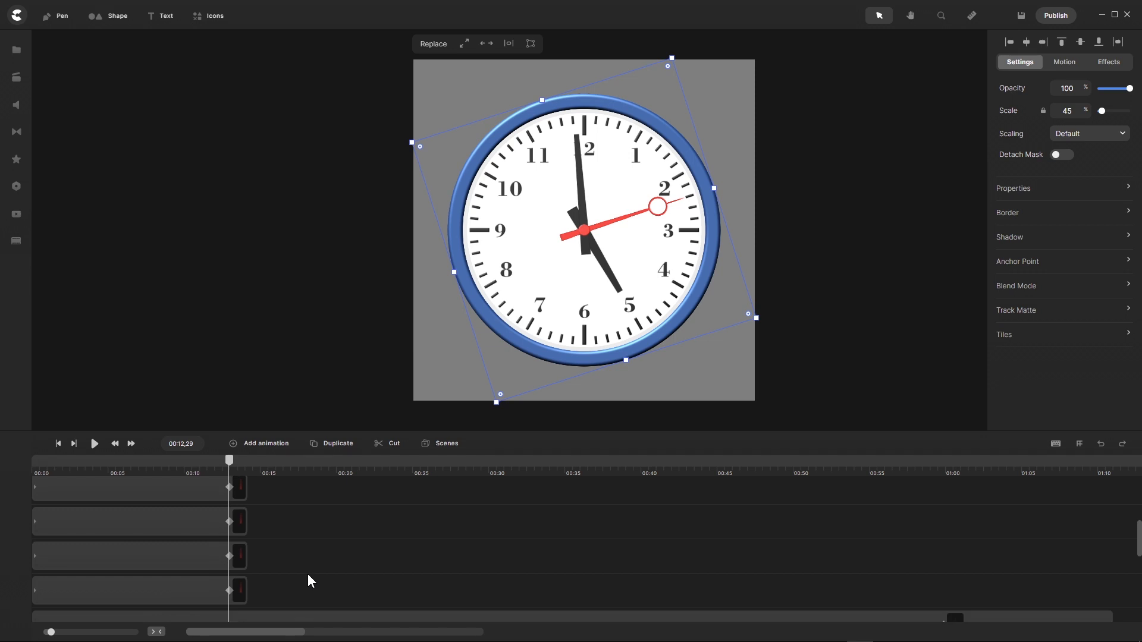
{"action": "left_click_drag", "start_coordinate": [219, 433], "coordinate": [214, 361]}
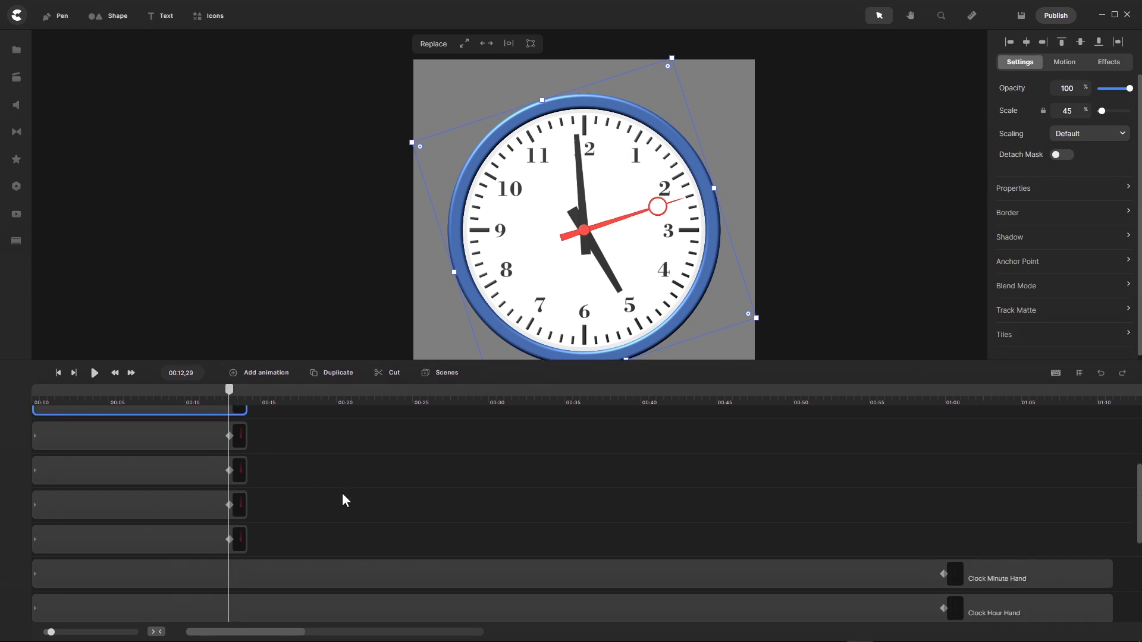
{"action": "scroll", "coordinate": [343, 500], "scroll_direction": "up", "scroll_amount": 2}
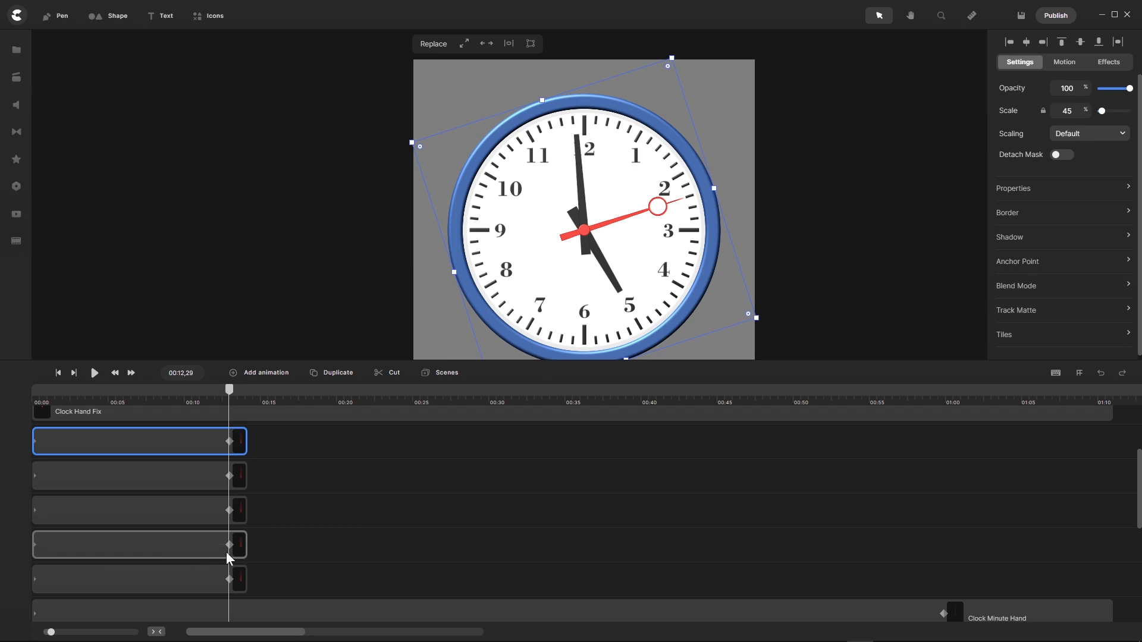
Step: Stagger the four duplicated second-hand layers along the timeline, starting at about 00:17, 00:32, 00:47 and 01:03
{"action": "left_click_drag", "start_coordinate": [226, 552], "coordinate": [467, 553]}
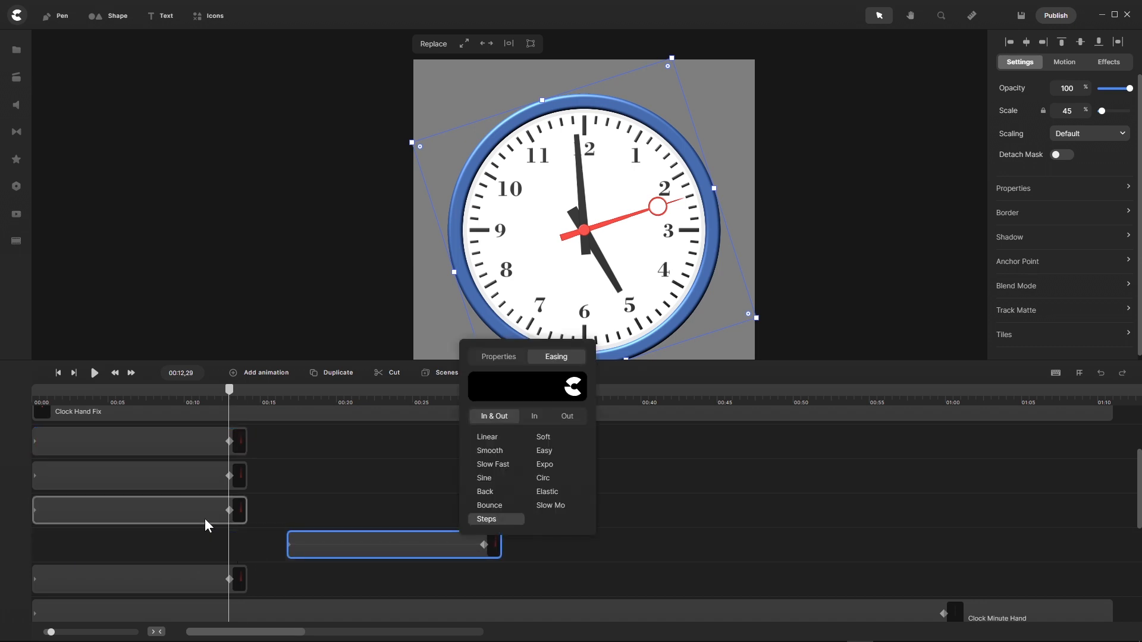
{"action": "left_click_drag", "start_coordinate": [204, 518], "coordinate": [687, 529]}
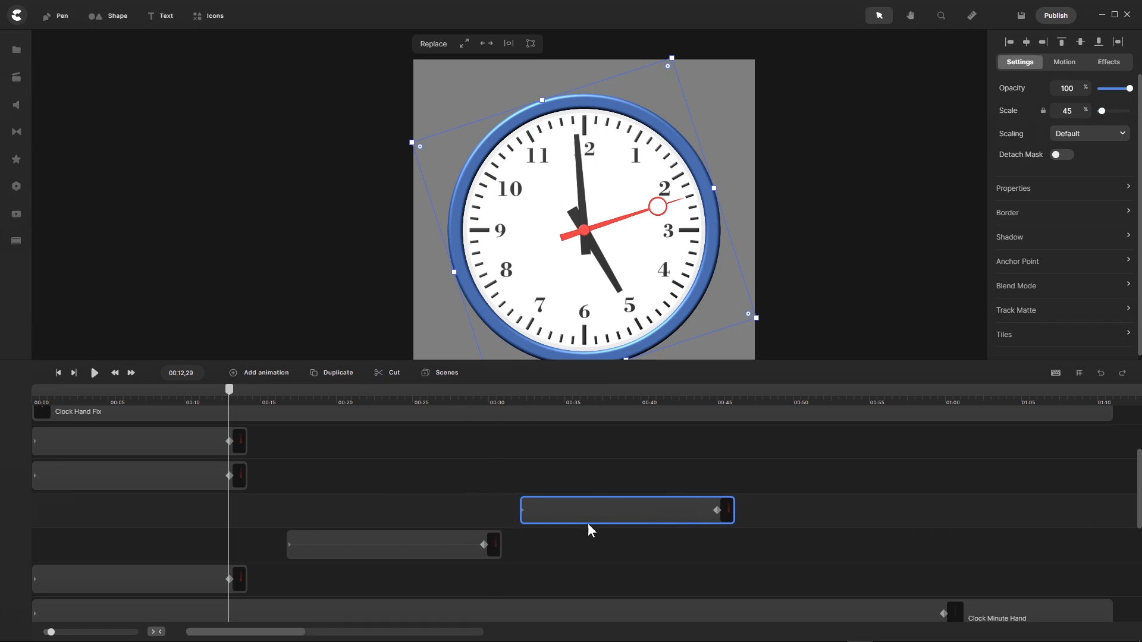
{"action": "left_click_drag", "start_coordinate": [208, 482], "coordinate": [926, 486]}
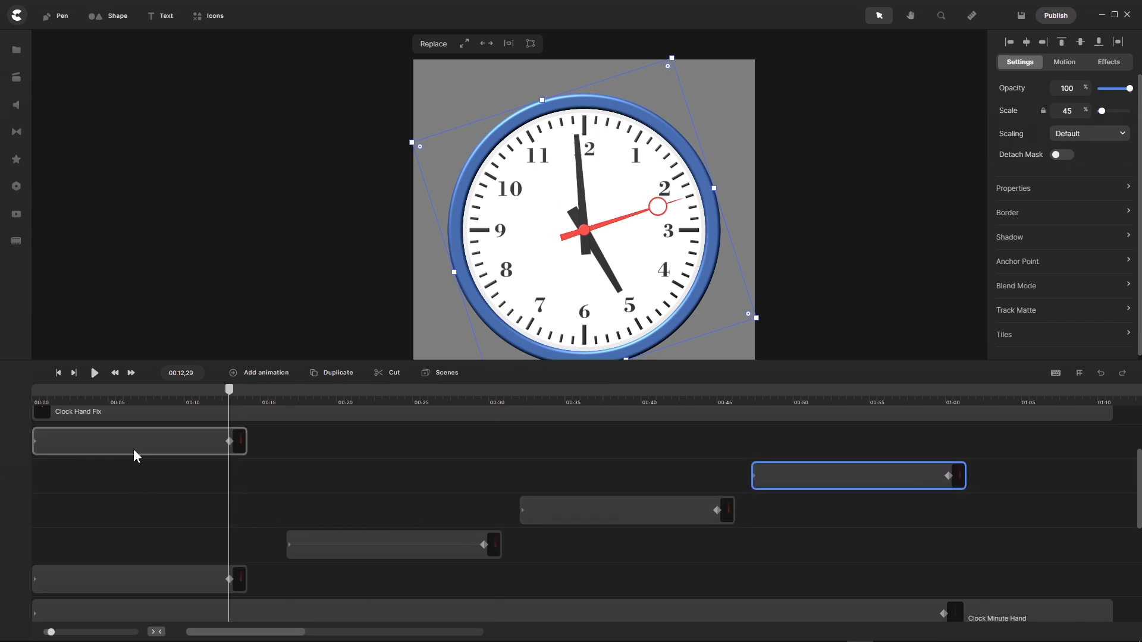
{"action": "left_click_drag", "start_coordinate": [133, 453], "coordinate": [1044, 448]}
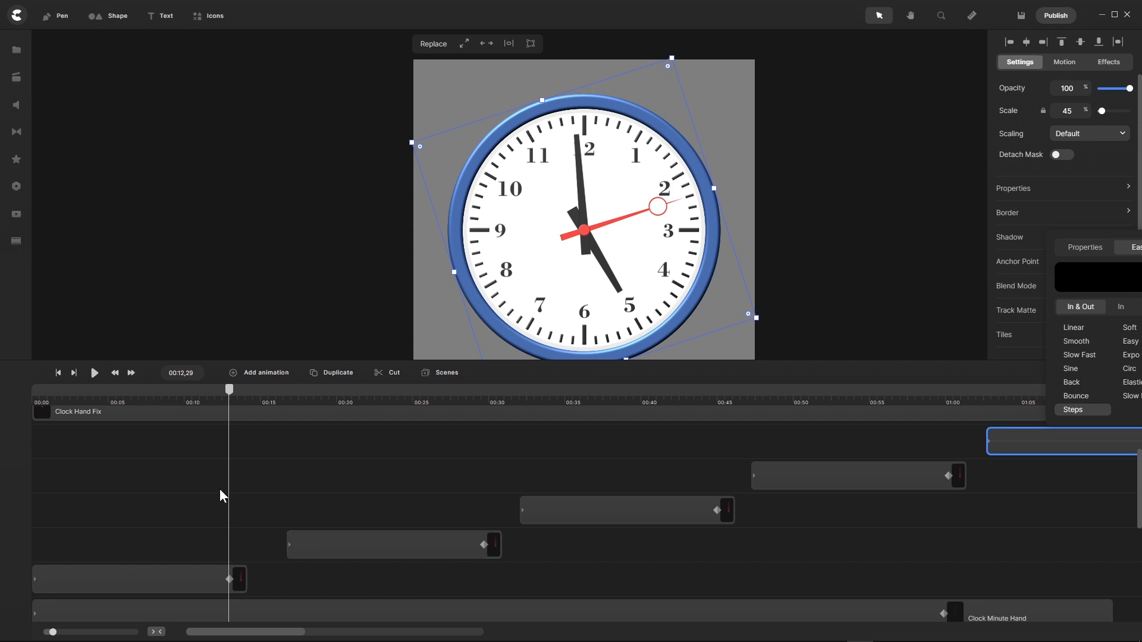
Step: Try to set the start rotation of the second-hand copy beginning at about 00:17 to 72 degrees
{"action": "left_click", "coordinate": [322, 551]}
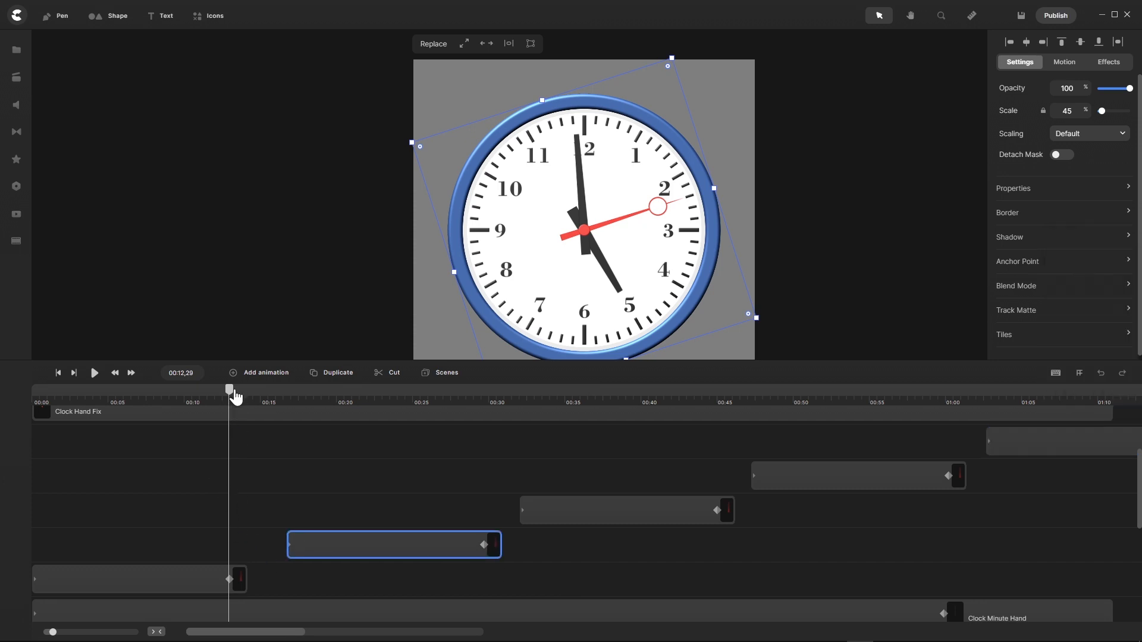
{"action": "left_click_drag", "start_coordinate": [235, 396], "coordinate": [288, 411]}
{"action": "left_click", "coordinate": [288, 411]}
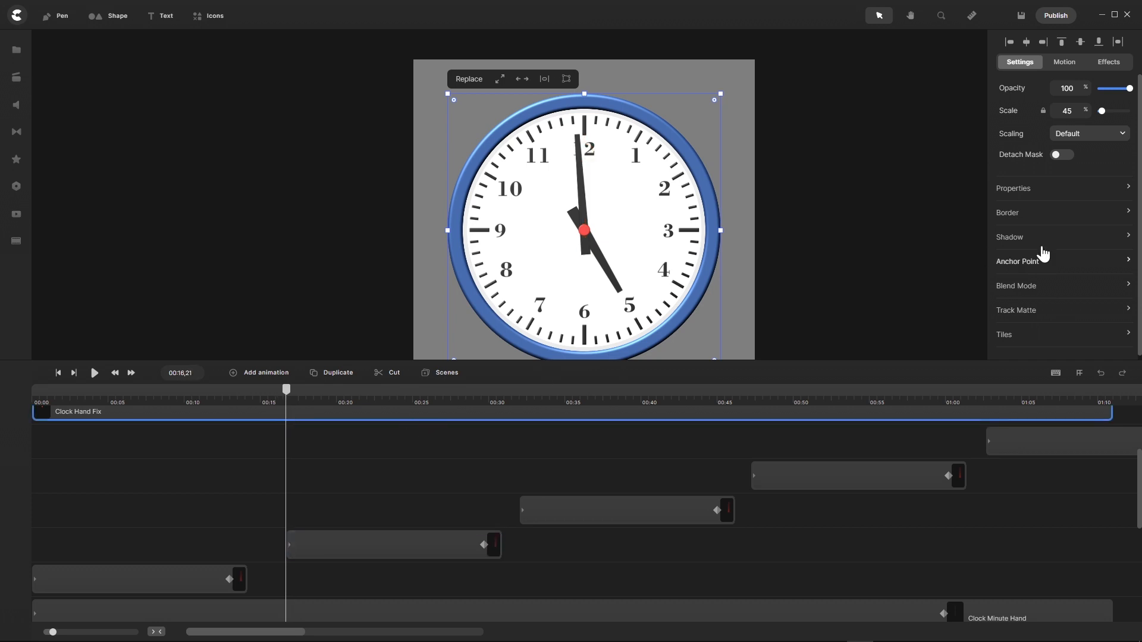
{"action": "left_click", "coordinate": [1130, 189]}
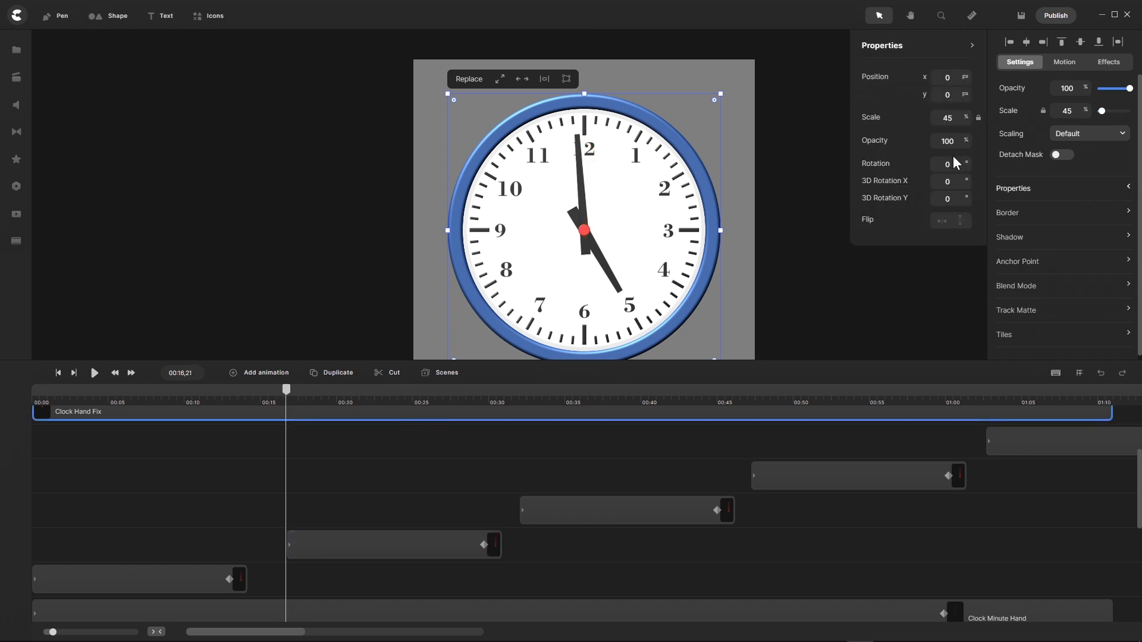
{"action": "type", "text": "72"}
{"action": "left_click_drag", "start_coordinate": [289, 396], "coordinate": [302, 427]}
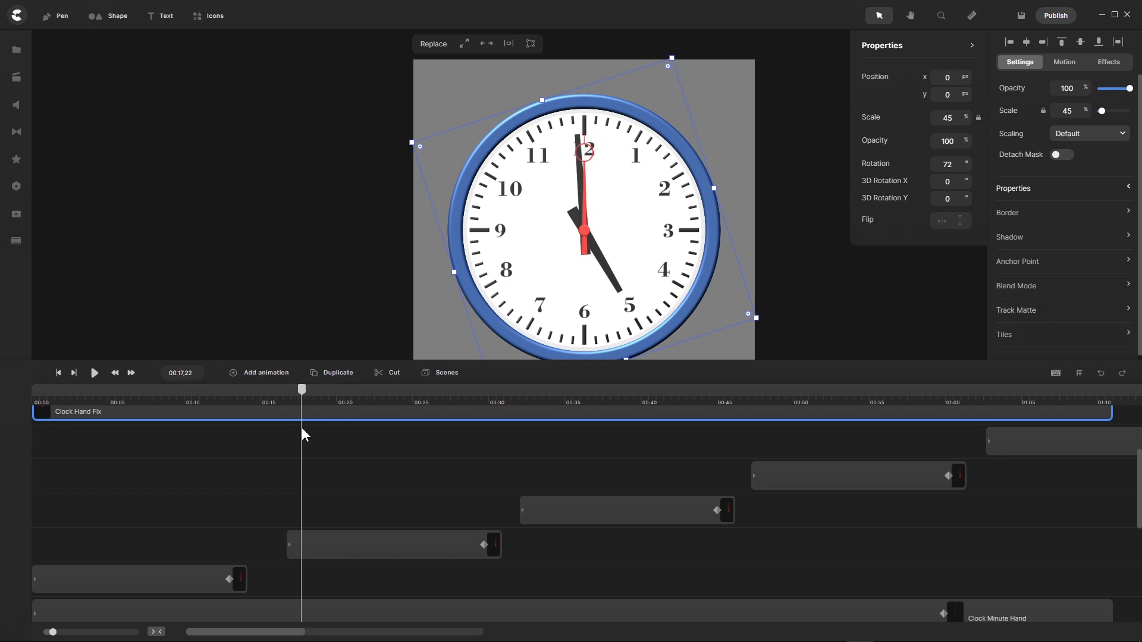
Step: Set the first staggered second-hand copy's rotation to 72 degrees at its start keyframe (00:16,24) and 144 degrees at its end keyframe (00:29,24)
{"action": "left_click", "coordinate": [327, 552]}
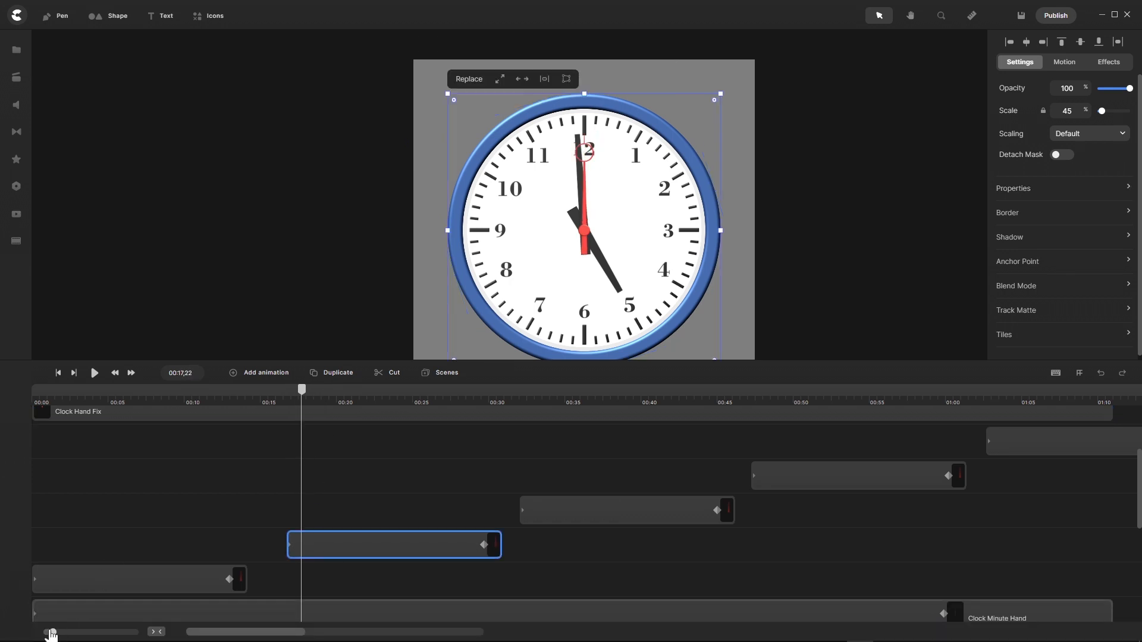
{"action": "left_click_drag", "start_coordinate": [53, 632], "coordinate": [69, 632]}
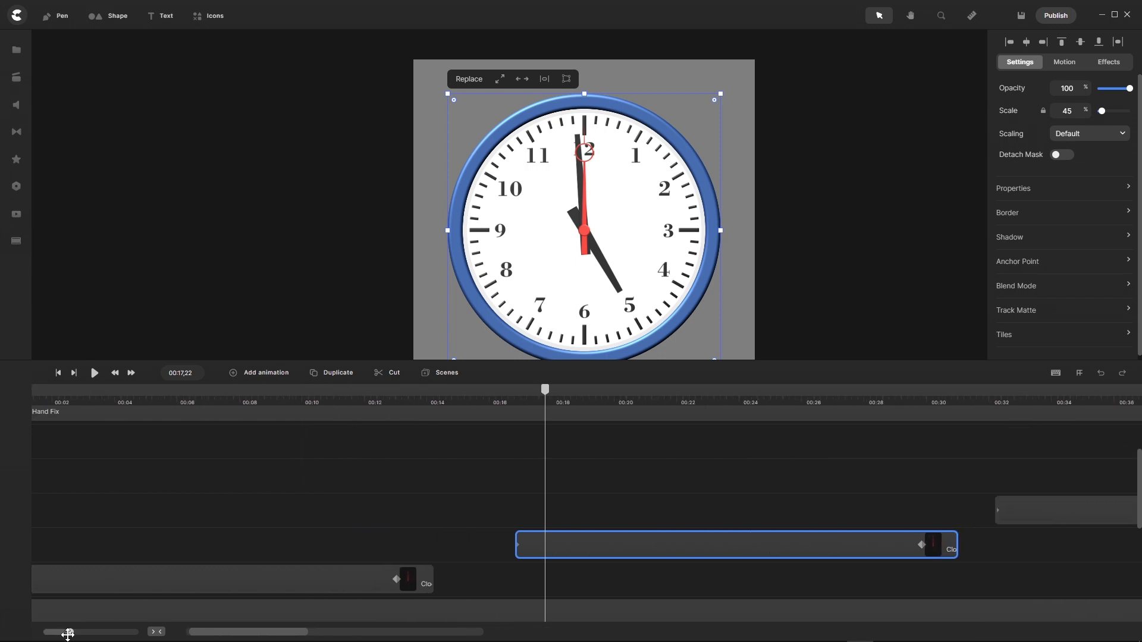
{"action": "left_click_drag", "start_coordinate": [253, 633], "coordinate": [281, 634]}
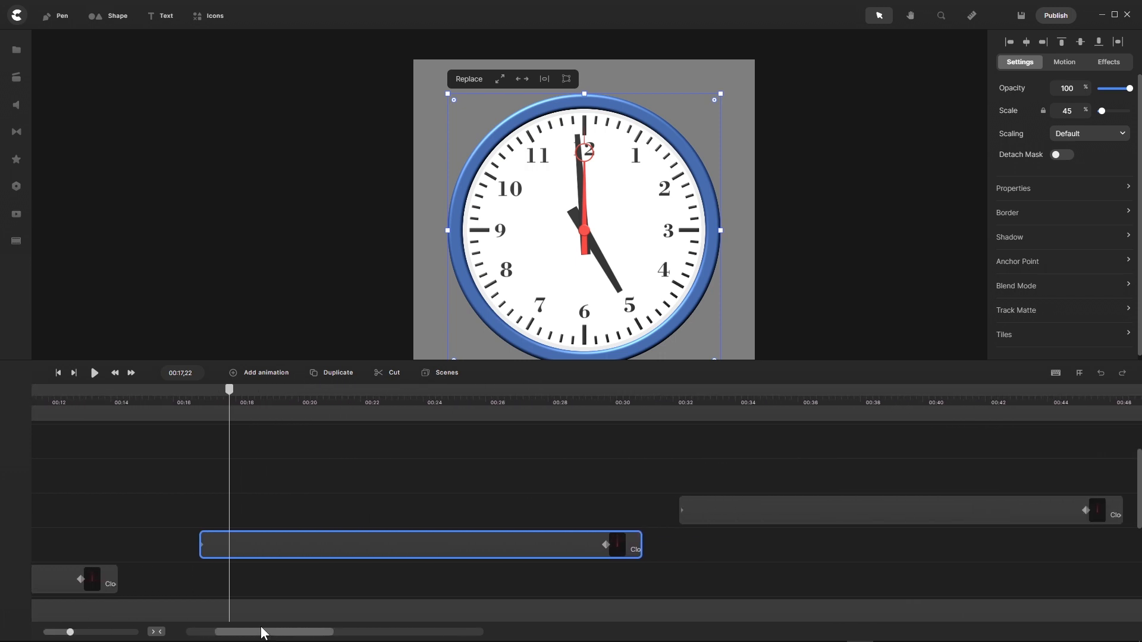
{"action": "left_click_drag", "start_coordinate": [237, 390], "coordinate": [205, 400]}
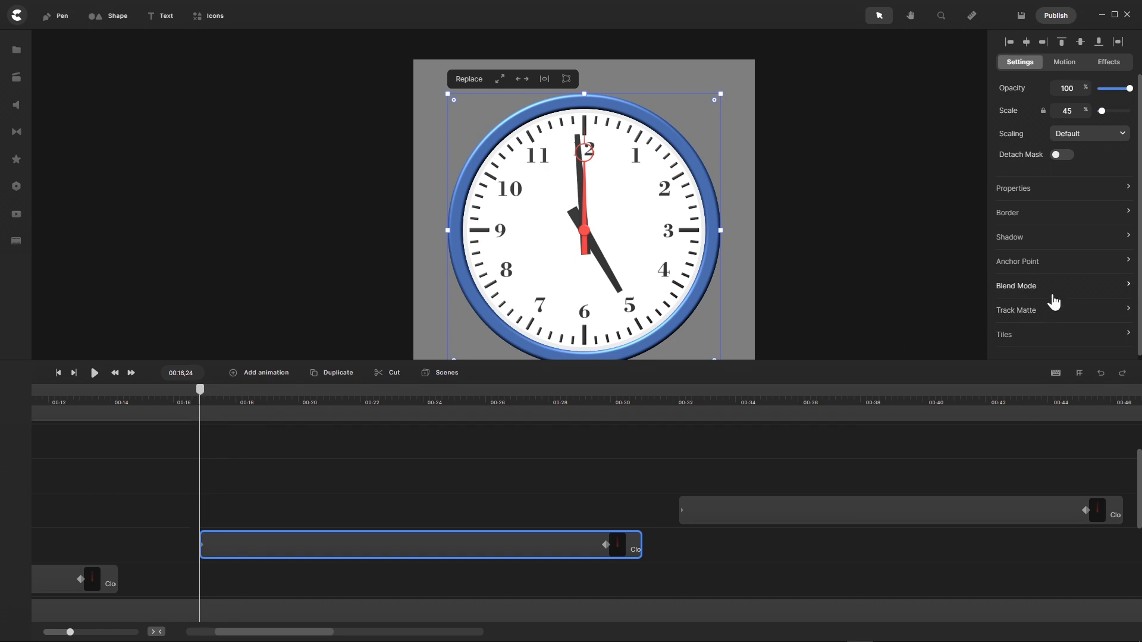
{"action": "left_click", "coordinate": [1129, 188]}
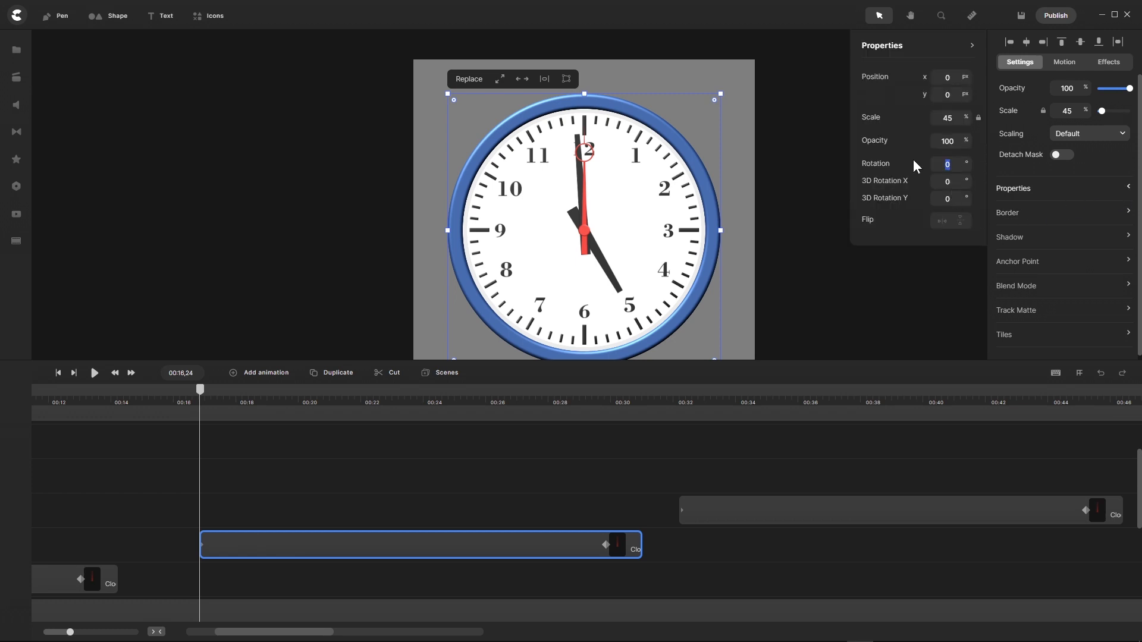
{"action": "type", "text": "72"}
{"action": "key", "text": "Return"}
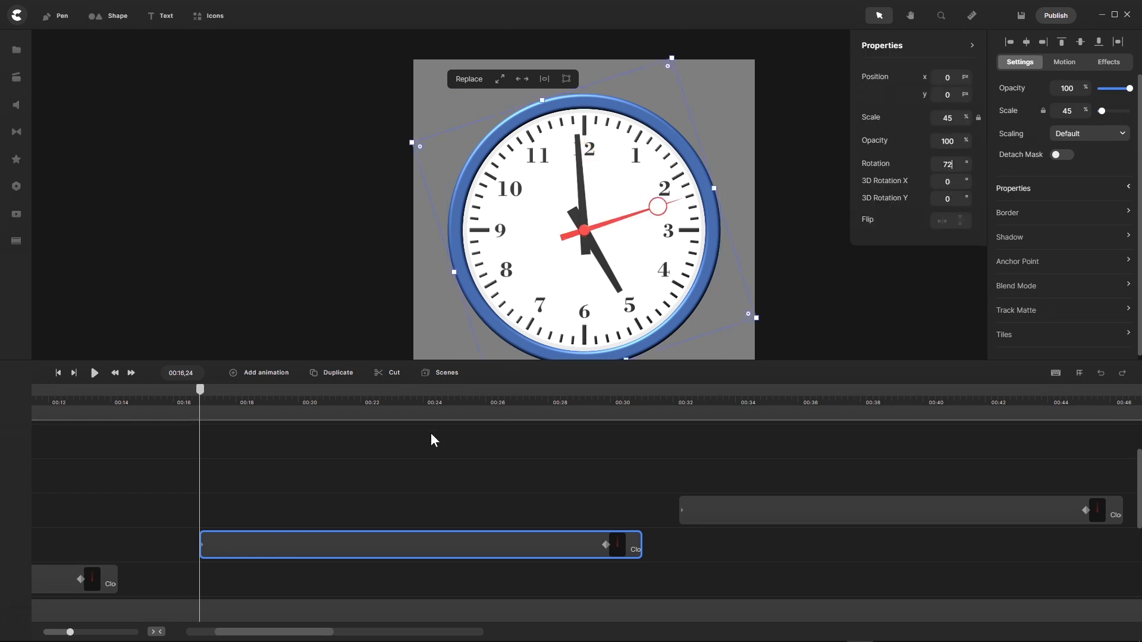
{"action": "left_click_drag", "start_coordinate": [204, 390], "coordinate": [607, 427]}
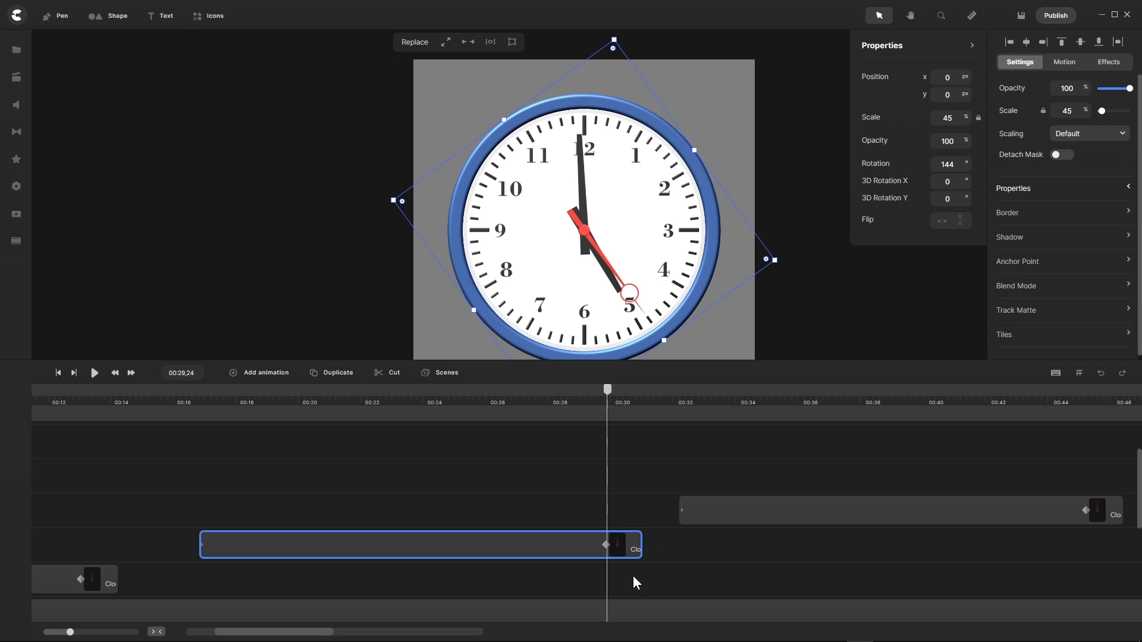
Step: Set the second staggered second-hand copy's rotation to 144 degrees at its start (00:32,03) and 216 degrees at its end keyframe (00:45,03)
{"action": "left_click", "coordinate": [607, 548]}
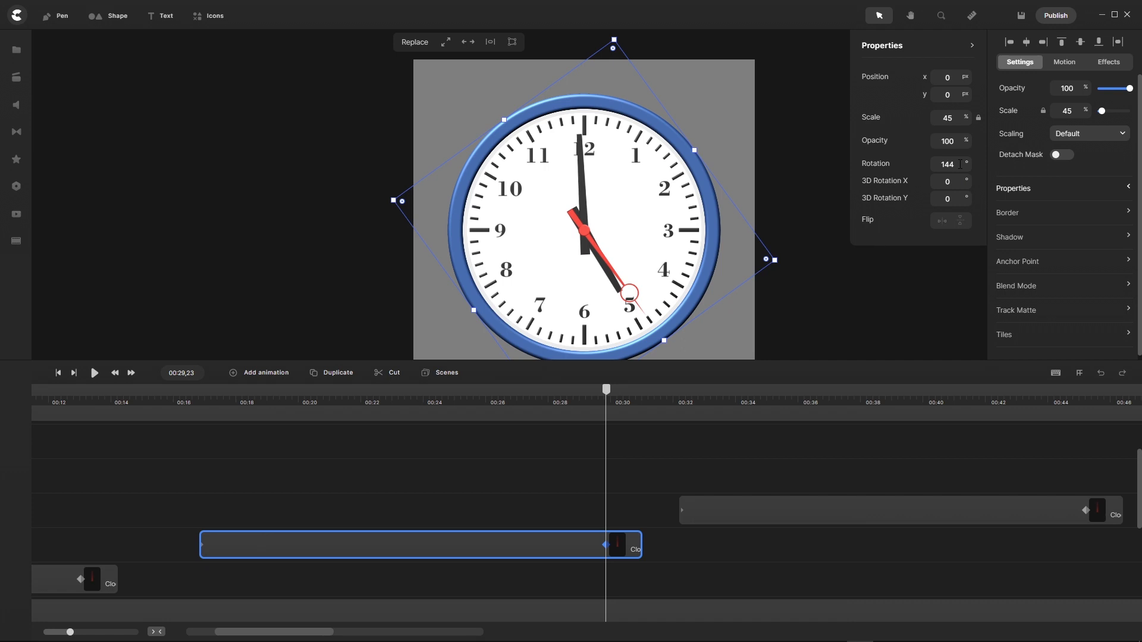
{"action": "left_click_drag", "start_coordinate": [606, 390], "coordinate": [169, 401]}
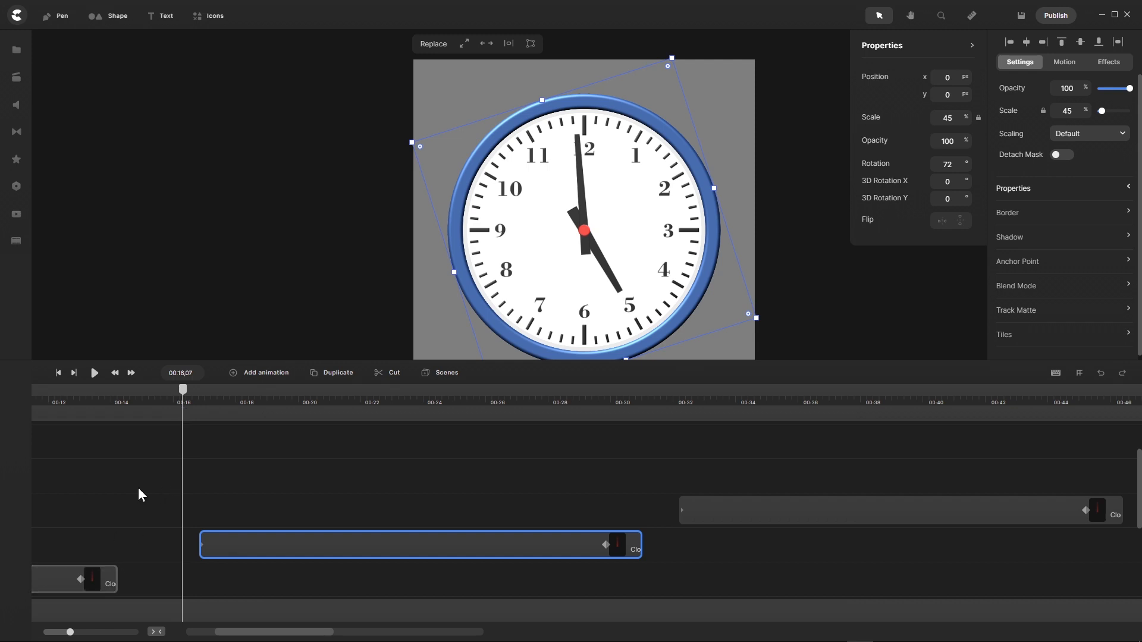
{"action": "left_click_drag", "start_coordinate": [184, 400], "coordinate": [725, 465]}
{"action": "left_click", "coordinate": [748, 519]}
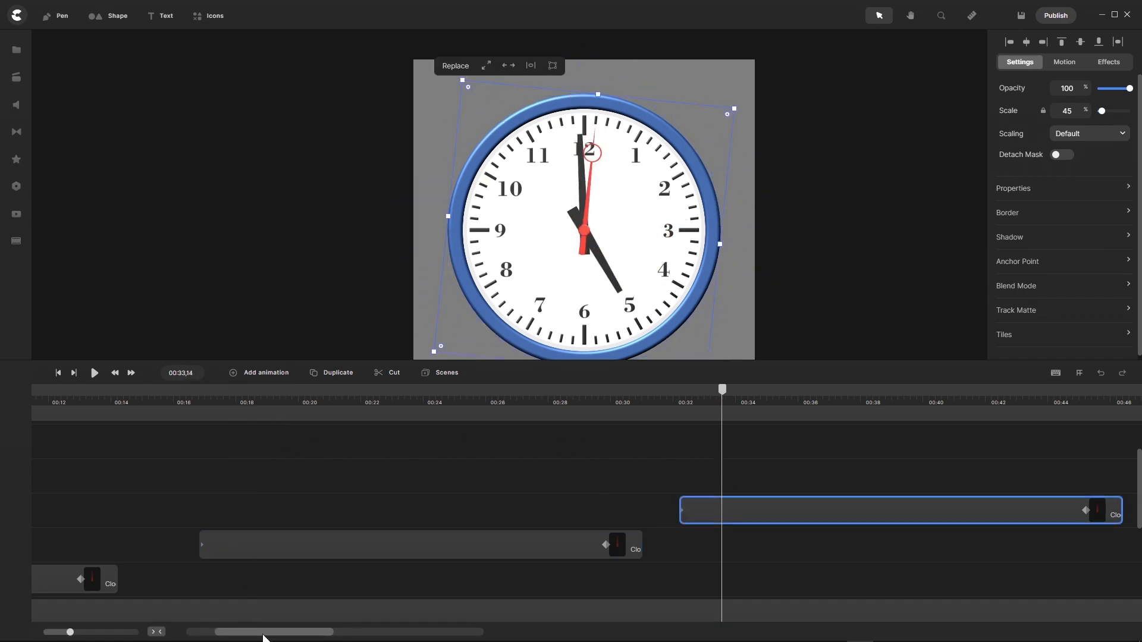
{"action": "left_click_drag", "start_coordinate": [265, 632], "coordinate": [288, 636]}
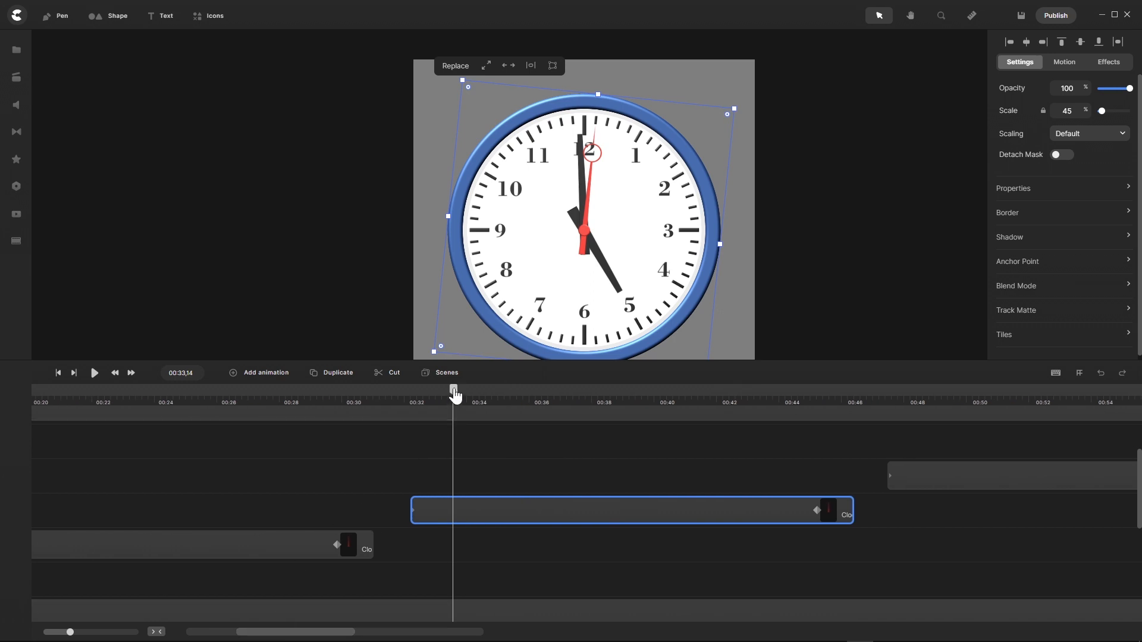
{"action": "left_click_drag", "start_coordinate": [454, 390], "coordinate": [411, 383]}
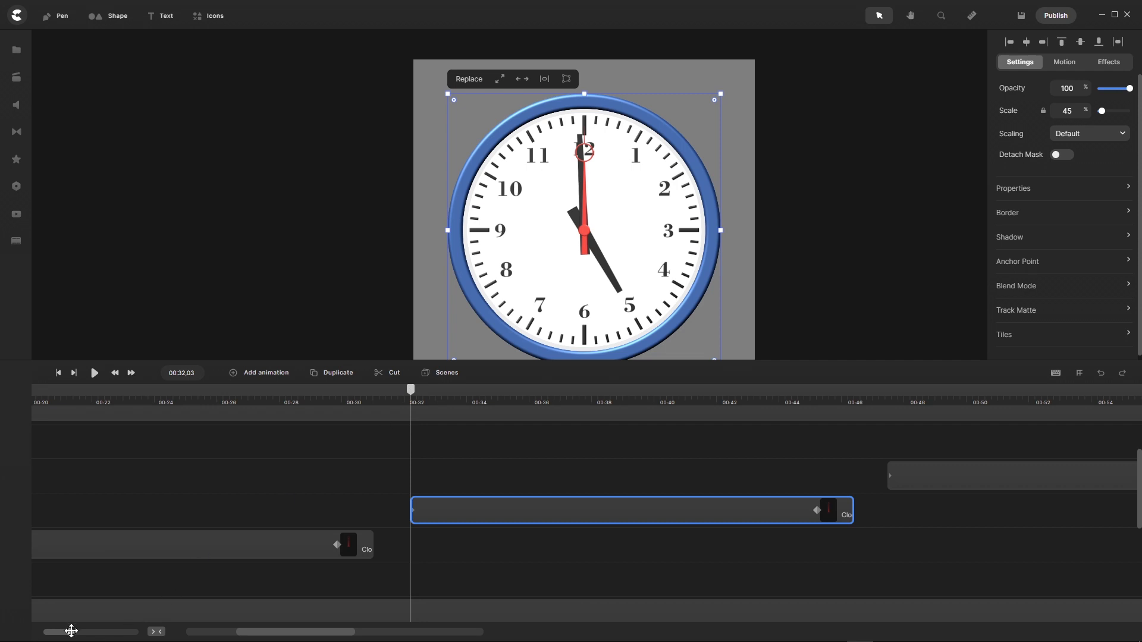
{"action": "left_click_drag", "start_coordinate": [71, 632], "coordinate": [85, 632]}
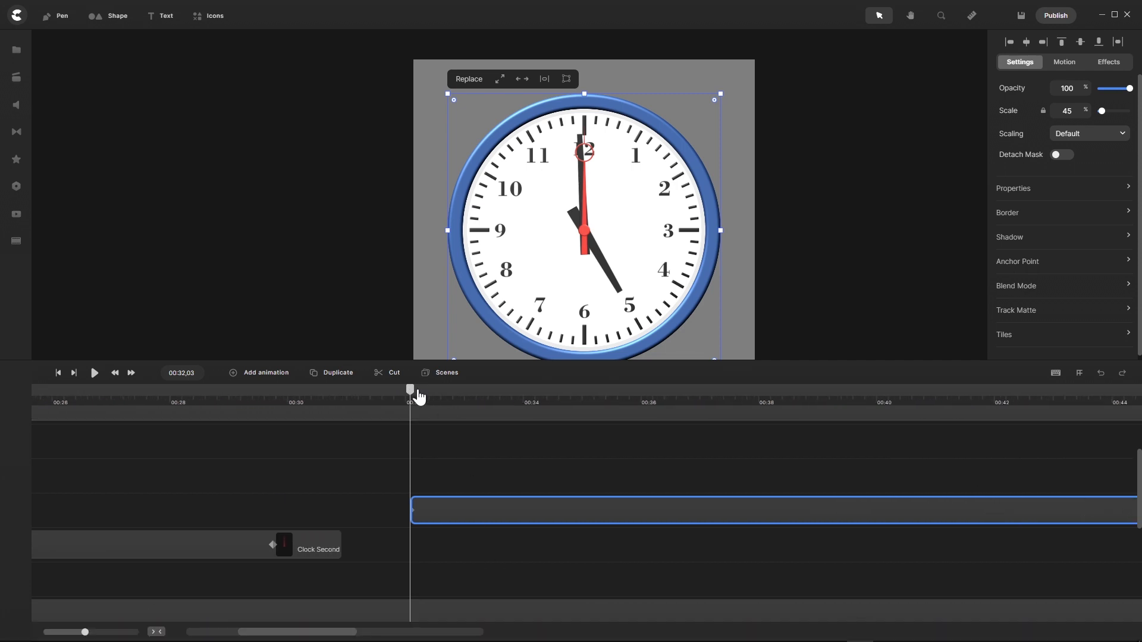
{"action": "left_click_drag", "start_coordinate": [411, 391], "coordinate": [413, 398]}
{"action": "left_click", "coordinate": [1133, 189]}
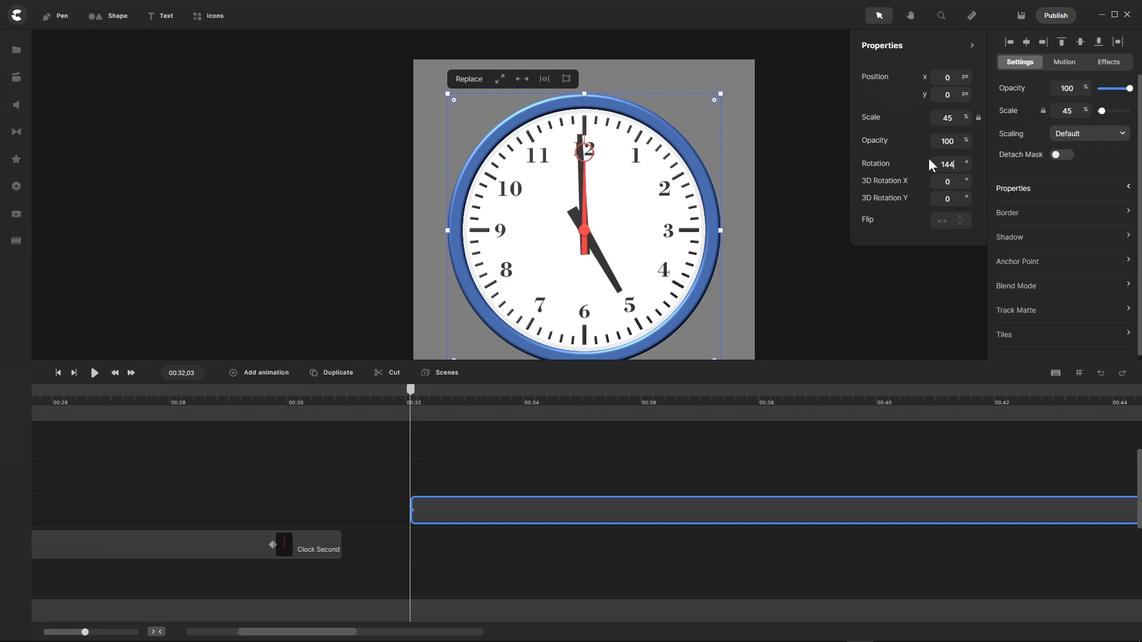
{"action": "key", "text": "Return"}
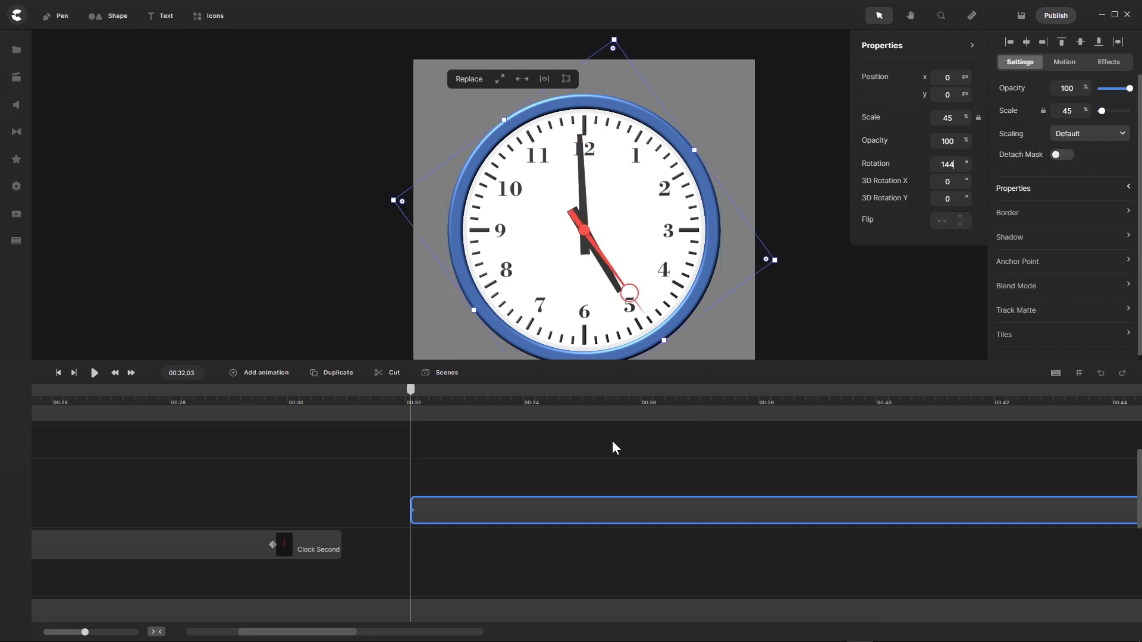
{"action": "left_click_drag", "start_coordinate": [296, 635], "coordinate": [317, 632]}
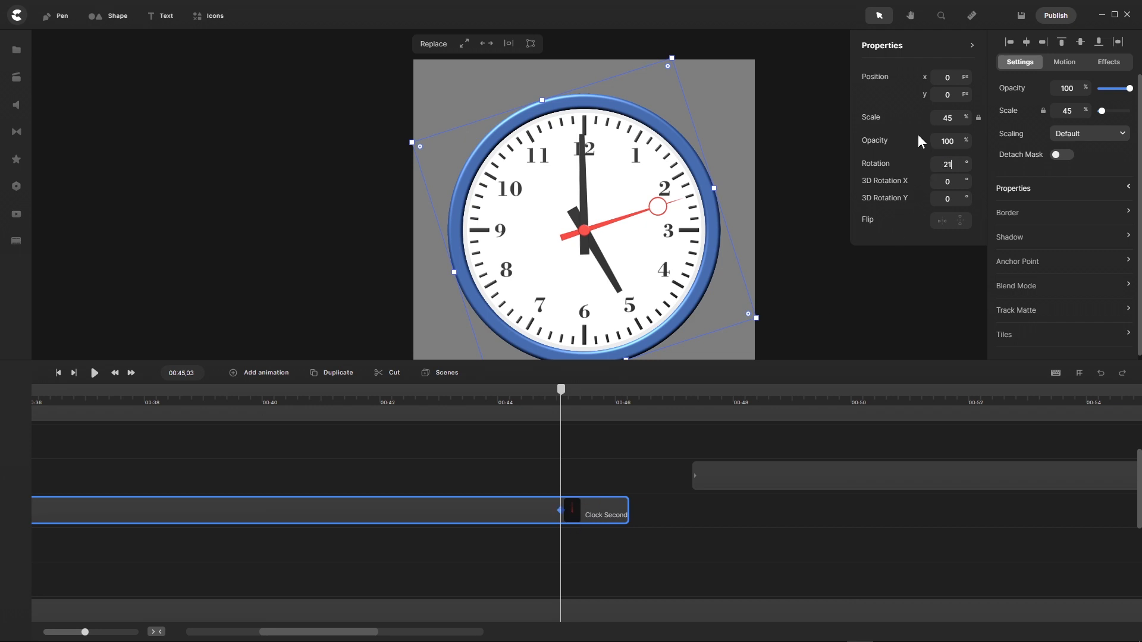
{"action": "key", "text": "Return"}
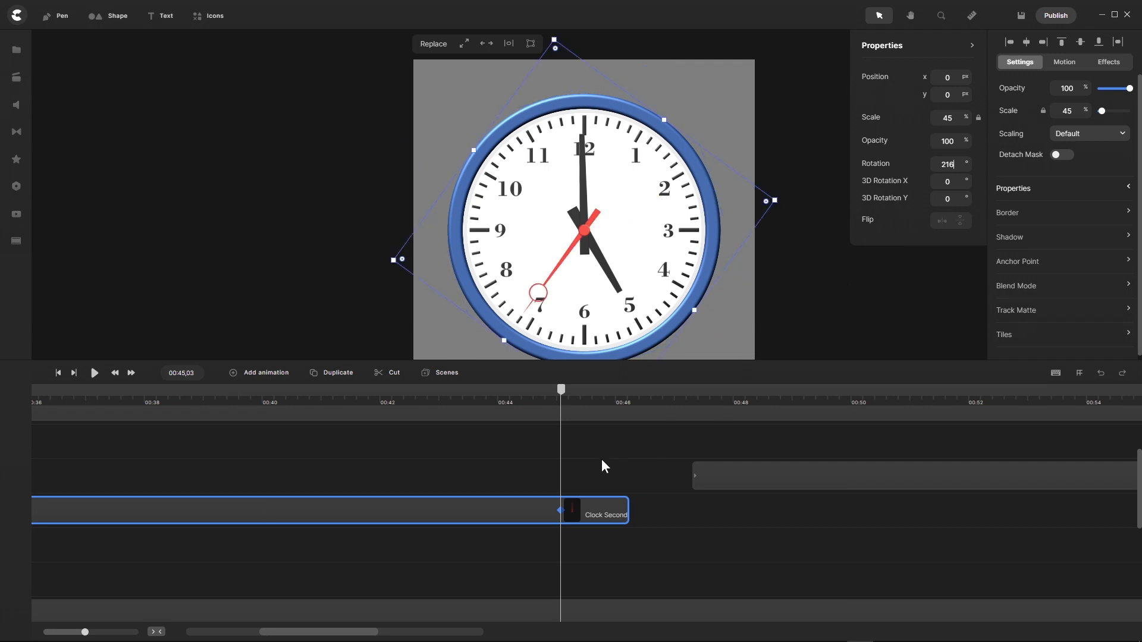
Step: Set the third staggered second-hand copy's rotation to 216 degrees at its start (00:47,10) and 288 degrees at its end keyframe (01:00,10)
{"action": "left_click", "coordinate": [802, 487]}
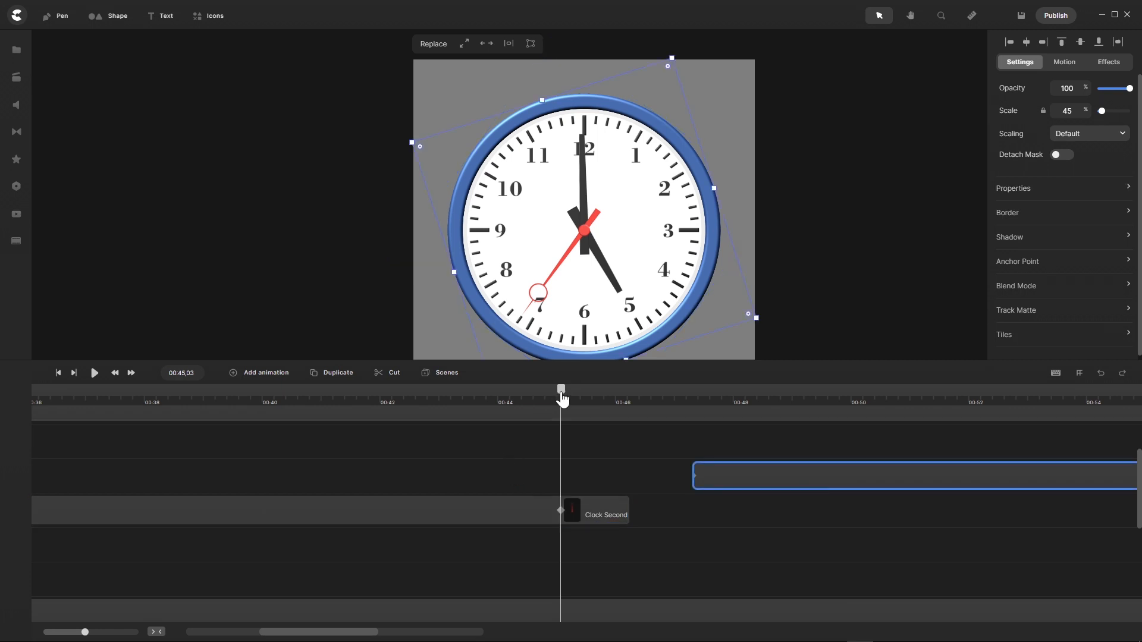
{"action": "left_click_drag", "start_coordinate": [561, 391], "coordinate": [692, 427]}
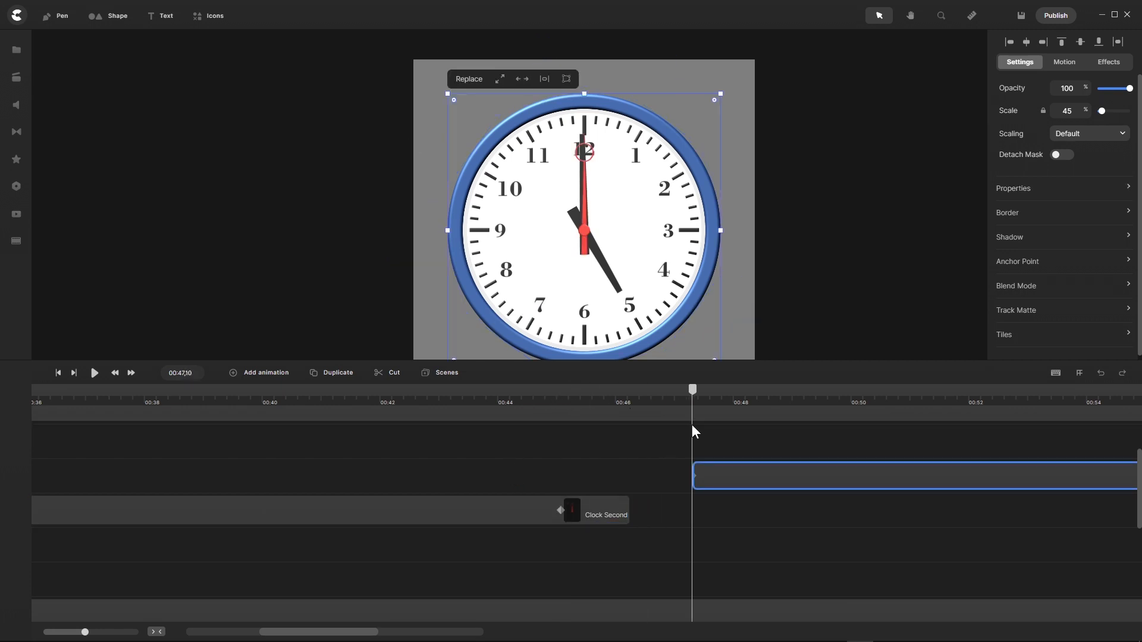
{"action": "left_click", "coordinate": [1129, 189]}
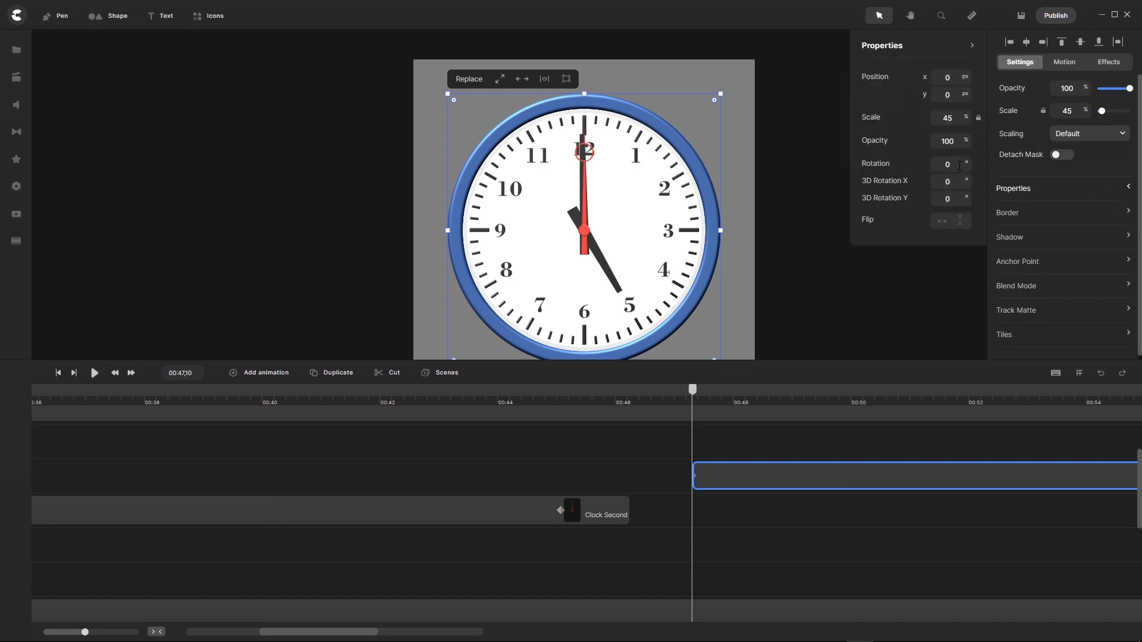
{"action": "type", "text": "216"}
{"action": "key", "text": "Return"}
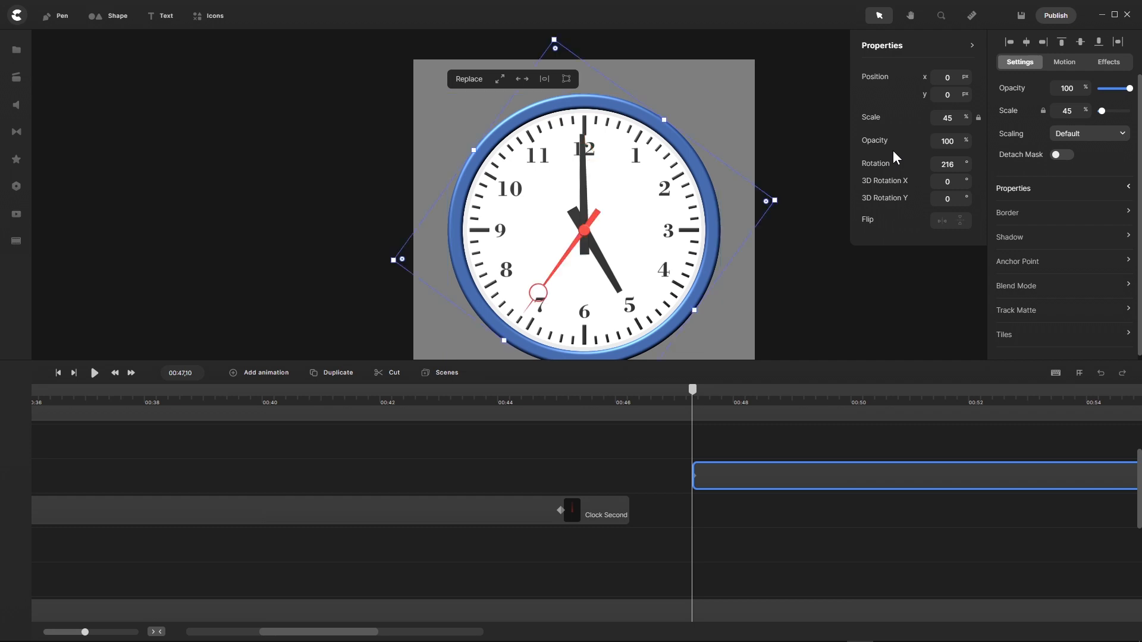
{"action": "left_click_drag", "start_coordinate": [369, 630], "coordinate": [401, 635]}
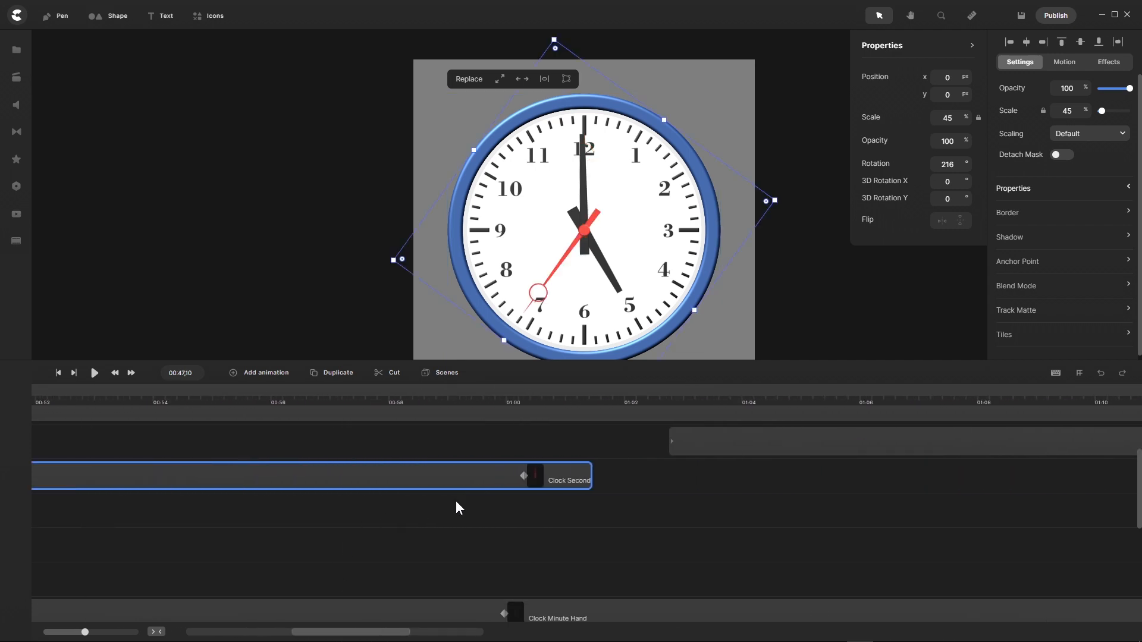
{"action": "left_click", "coordinate": [522, 475]}
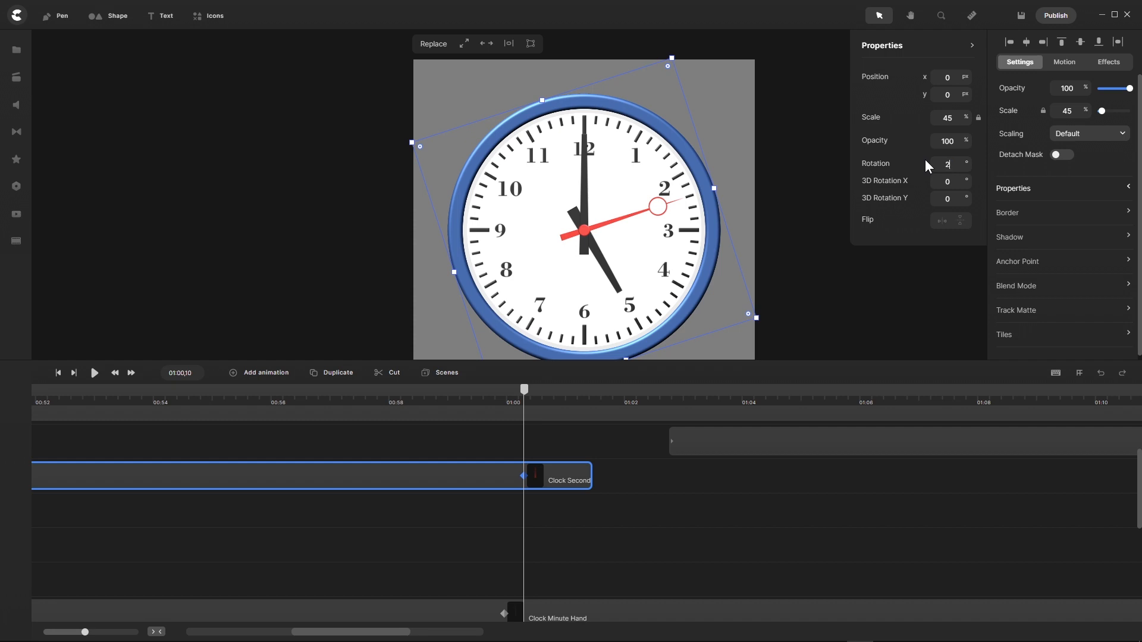
{"action": "key", "text": "Return"}
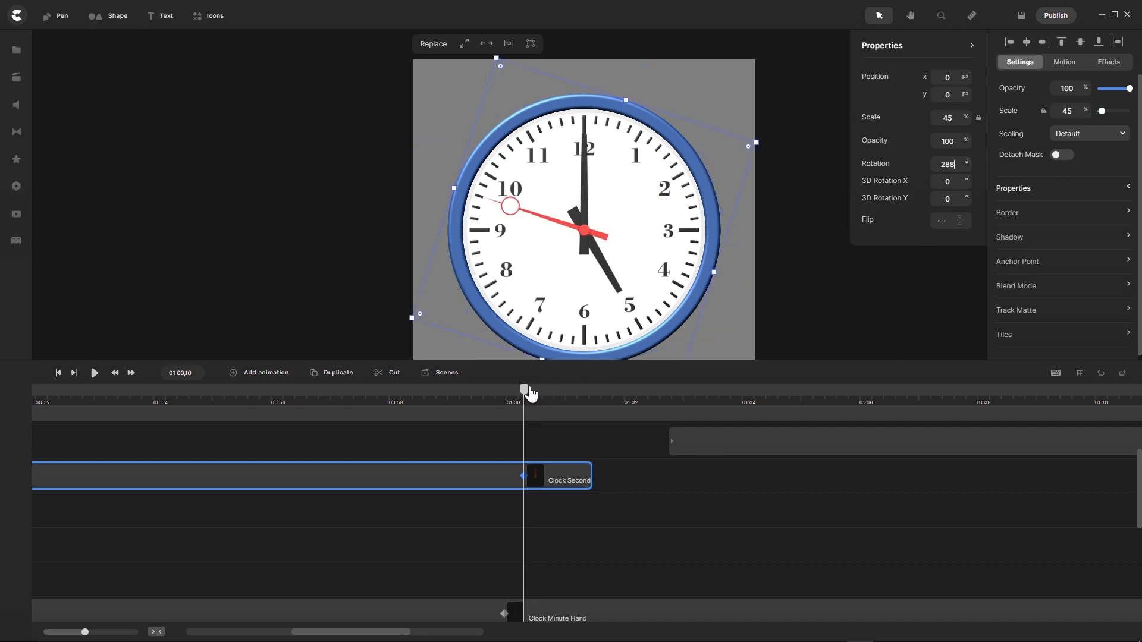
Step: Set the last staggered second-hand copy's rotation to 288 degrees at its start (01:02,24) and 360 degrees at its end keyframe (01:15,24)
{"action": "left_click_drag", "start_coordinate": [525, 393], "coordinate": [668, 392]}
{"action": "left_click", "coordinate": [718, 448]}
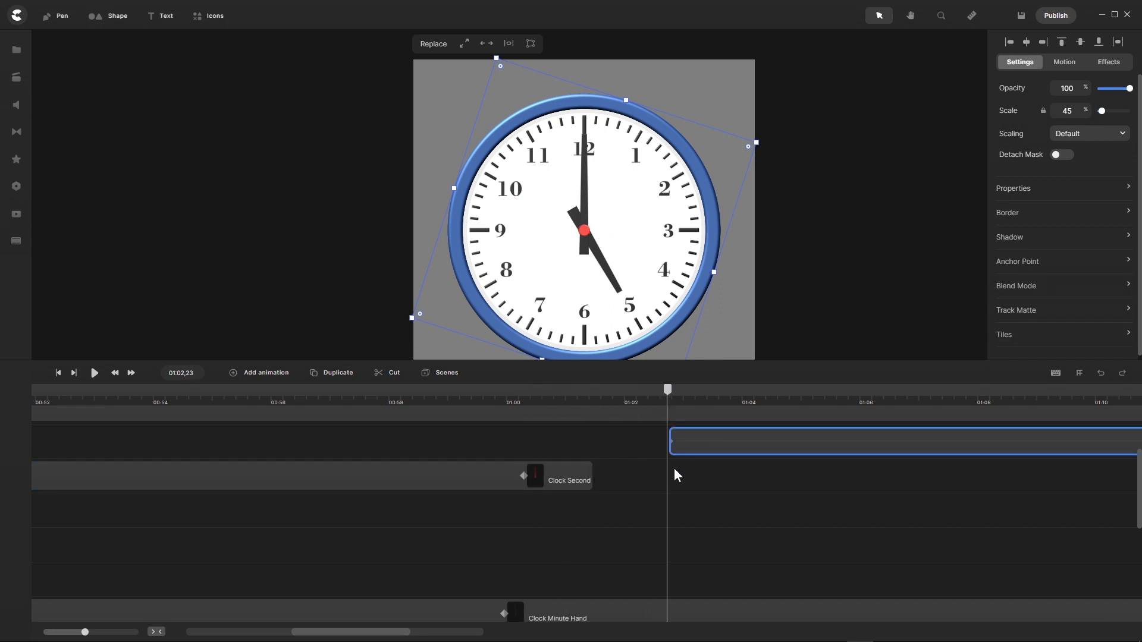
{"action": "left_click_drag", "start_coordinate": [674, 397], "coordinate": [675, 398]}
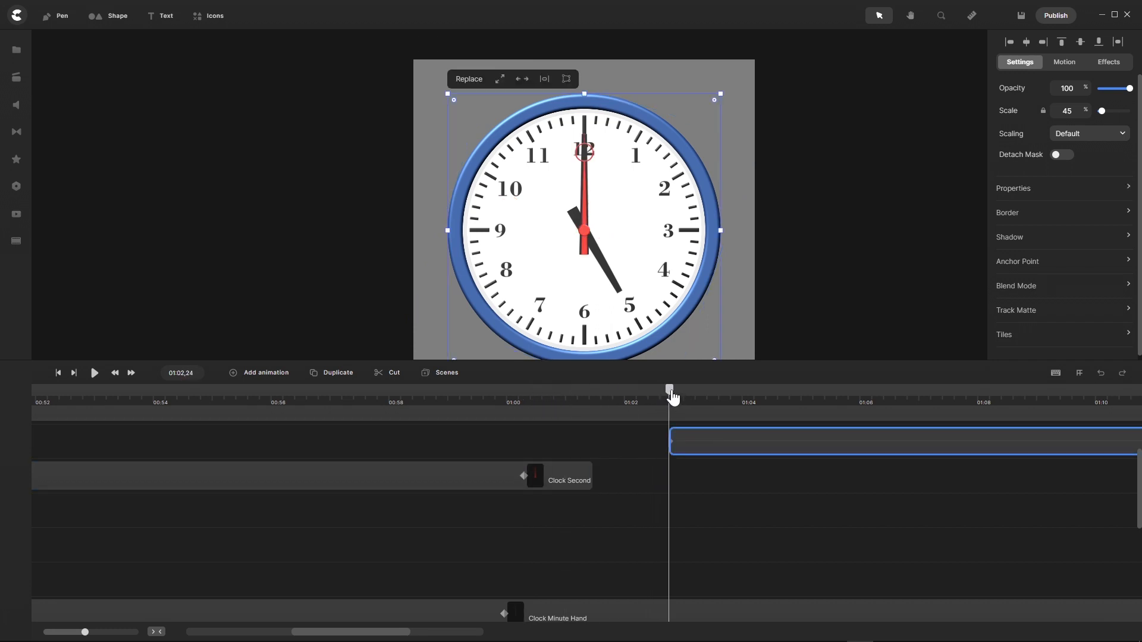
{"action": "left_click", "coordinate": [1129, 190]}
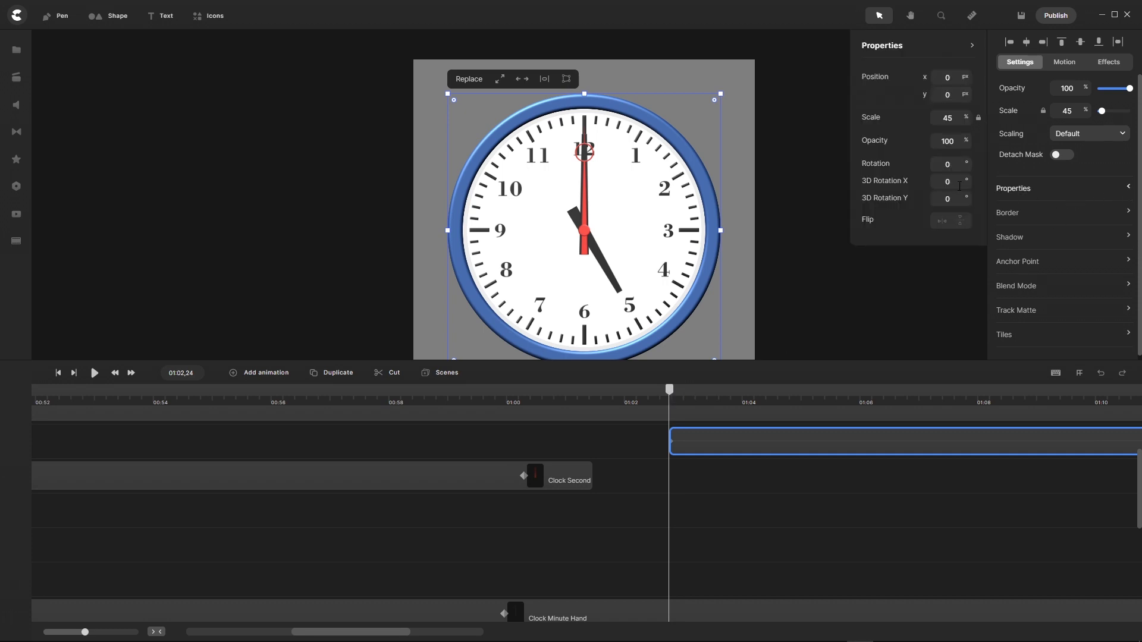
{"action": "type", "text": "288"}
{"action": "key", "text": "Return"}
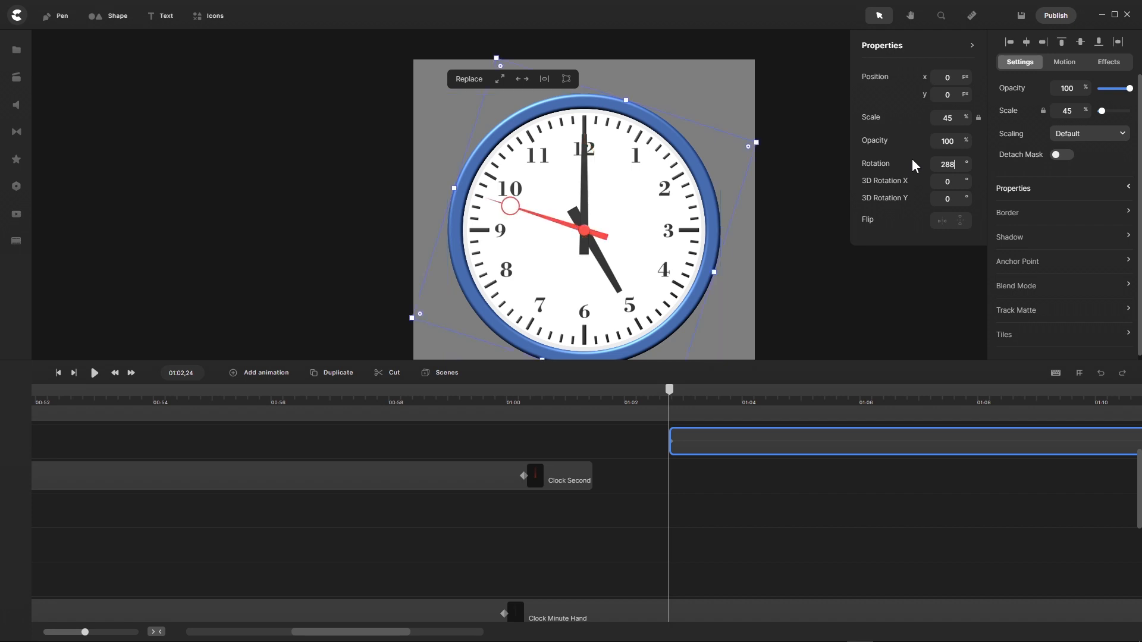
{"action": "left_click_drag", "start_coordinate": [326, 627], "coordinate": [375, 634]}
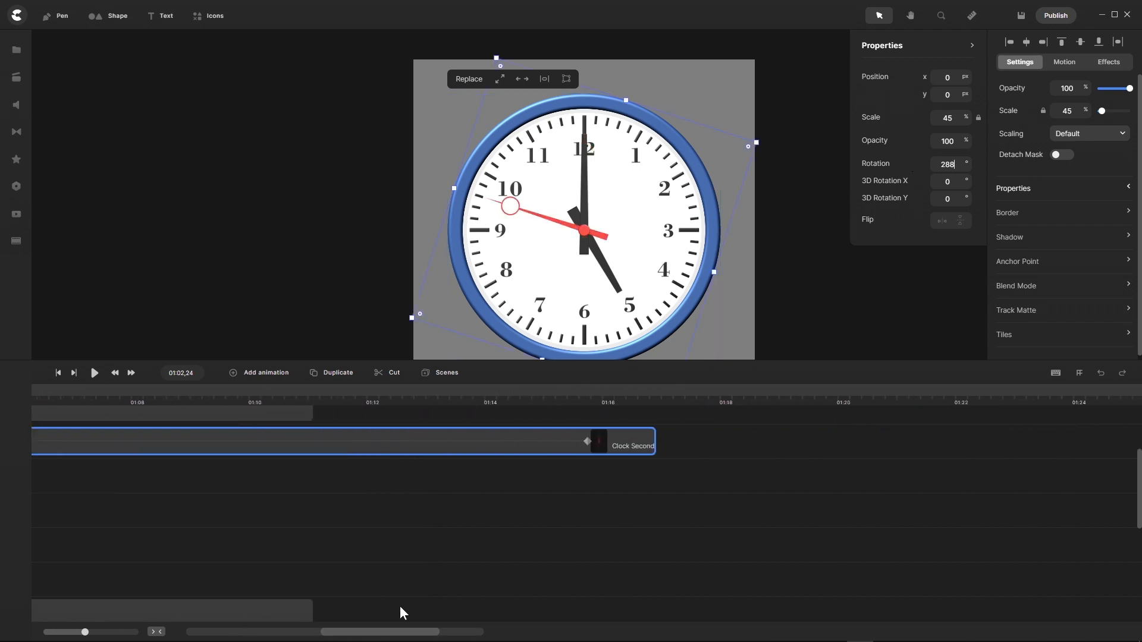
{"action": "left_click", "coordinate": [587, 440]}
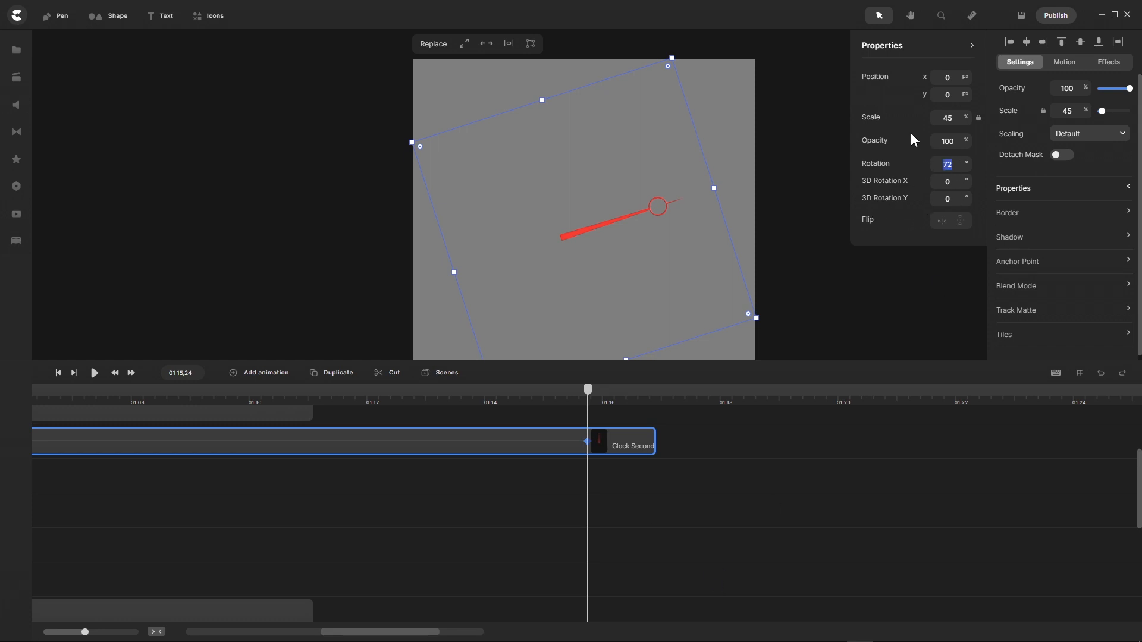
{"action": "type", "text": "360"}
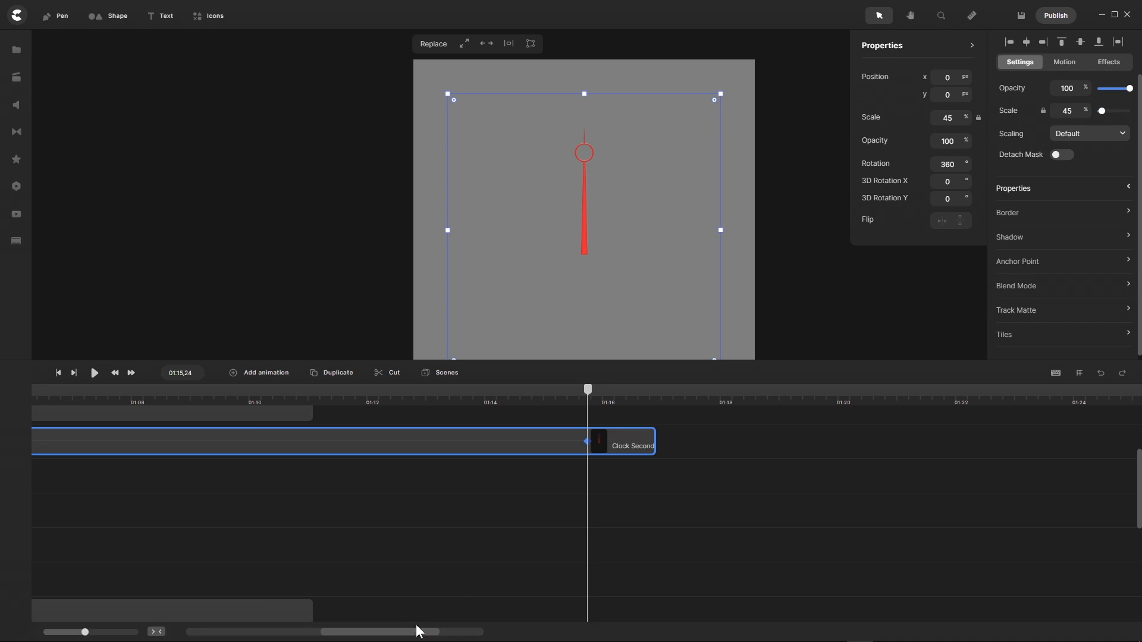
{"action": "left_click_drag", "start_coordinate": [418, 630], "coordinate": [403, 636]}
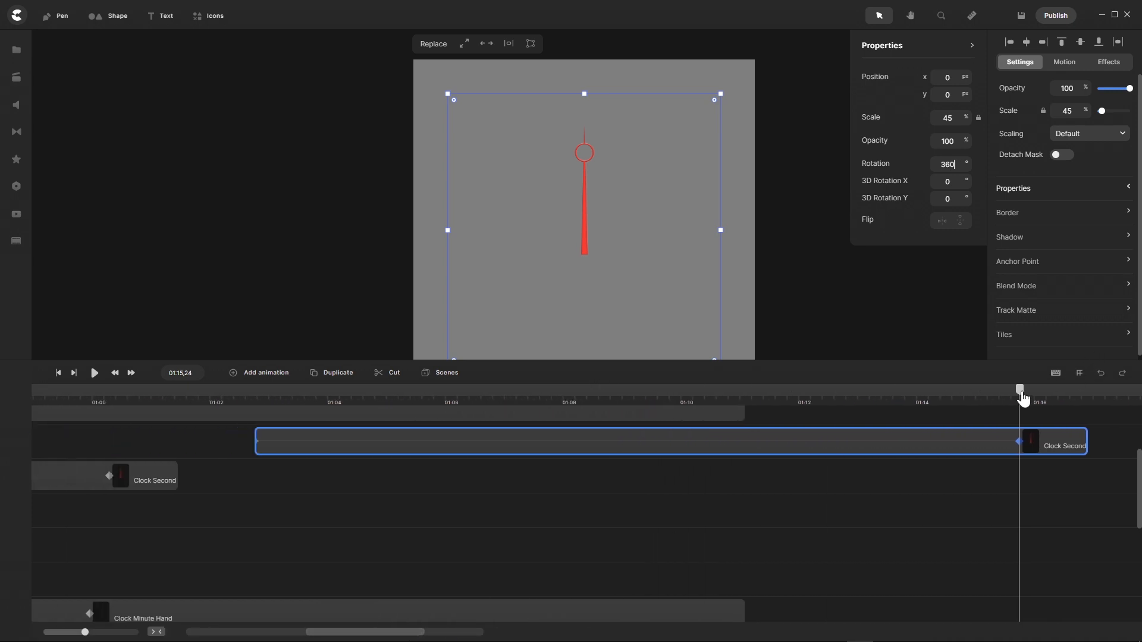
{"action": "left_click_drag", "start_coordinate": [1019, 390], "coordinate": [260, 409]}
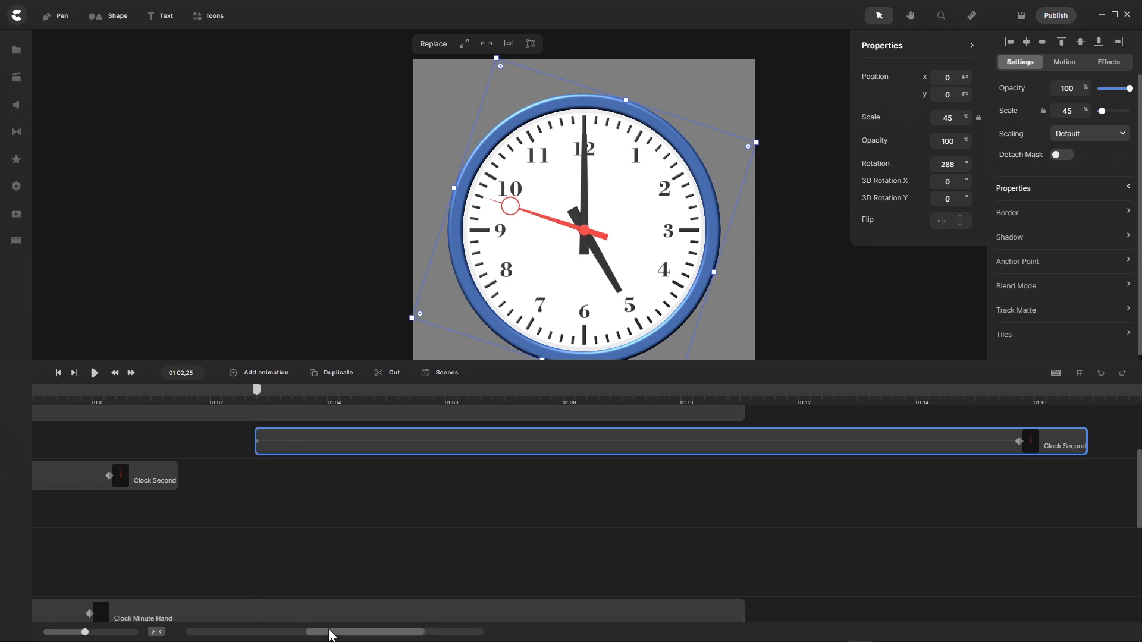
Step: Move the first staggered second-hand copy earlier on the timeline so that it starts at 00:12,00, overlapping the end of the original layer
{"action": "left_click", "coordinate": [157, 632]}
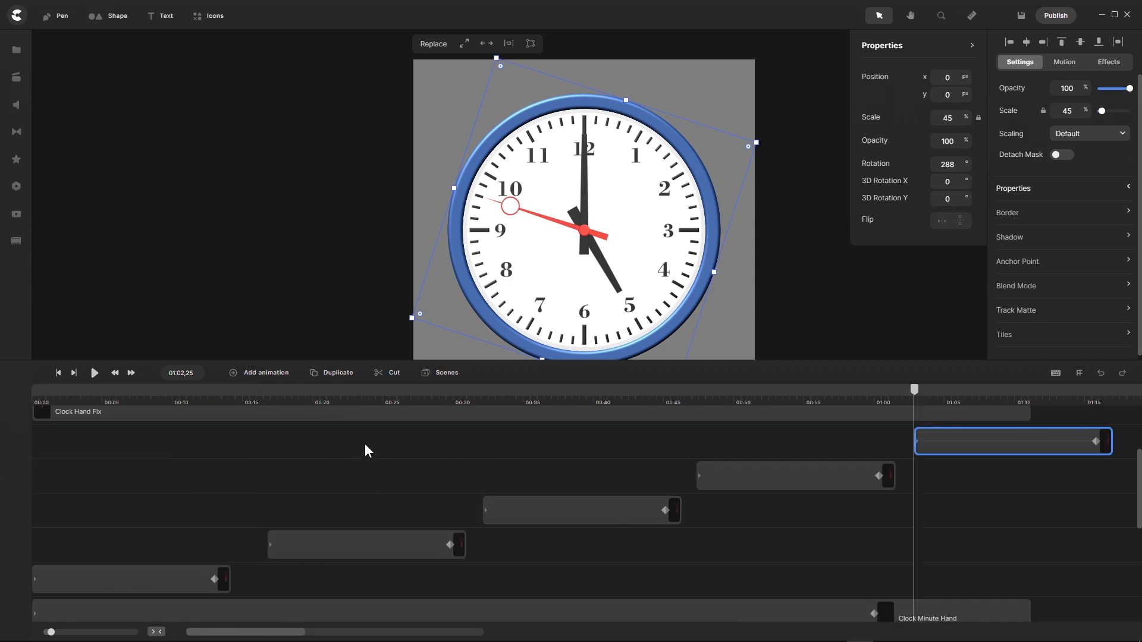
{"action": "left_click_drag", "start_coordinate": [914, 389], "coordinate": [836, 541]}
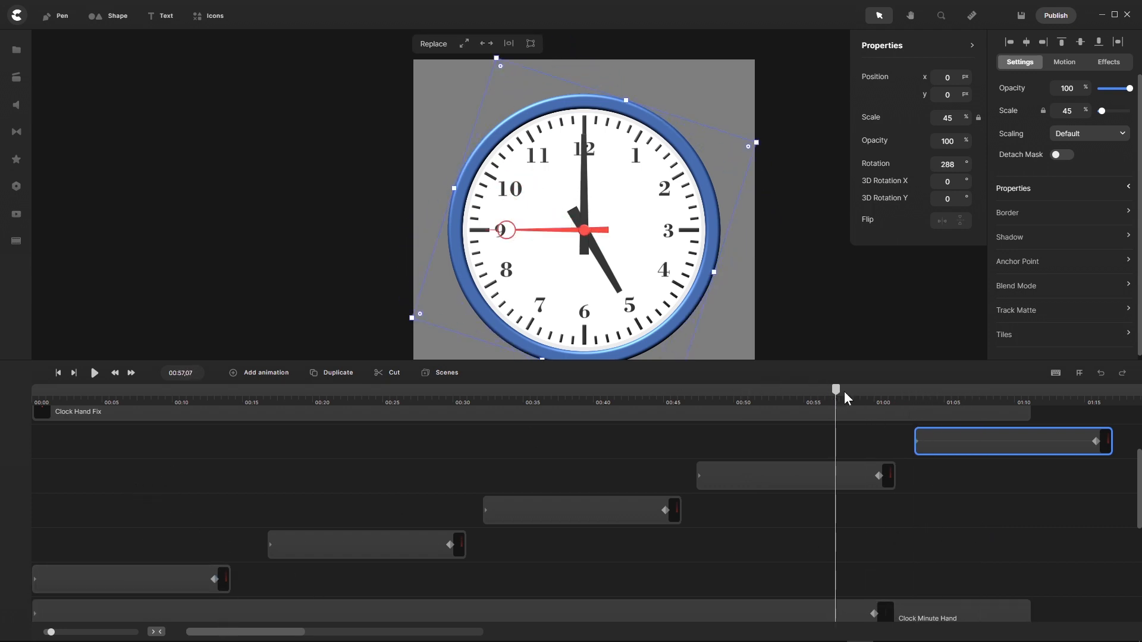
{"action": "left_click_drag", "start_coordinate": [844, 391], "coordinate": [194, 430]}
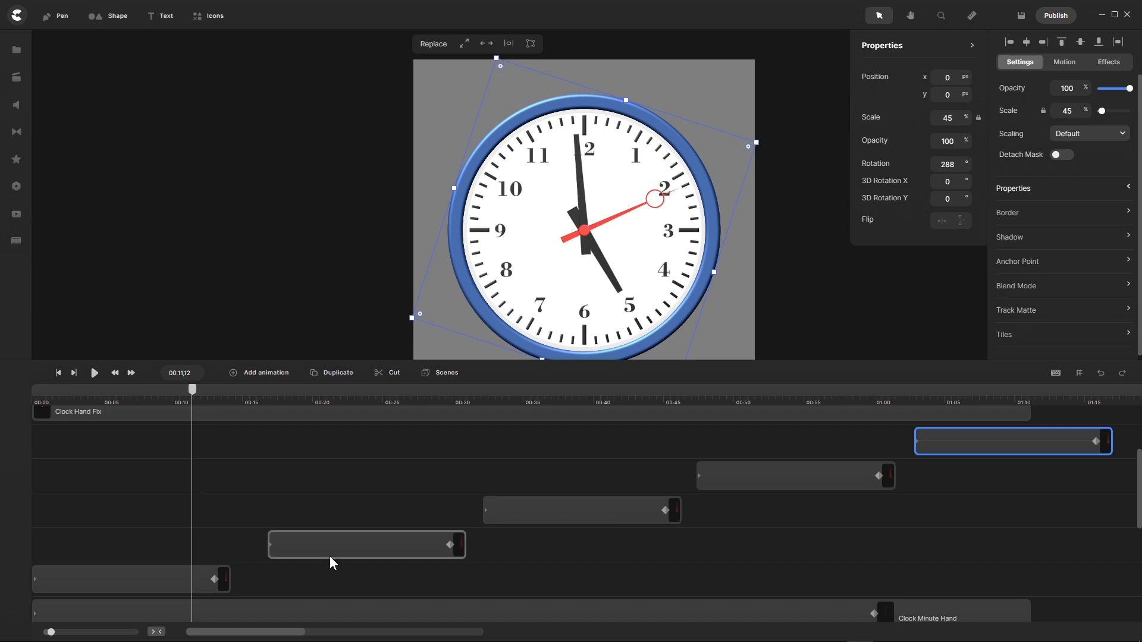
{"action": "left_click_drag", "start_coordinate": [332, 551], "coordinate": [269, 555]}
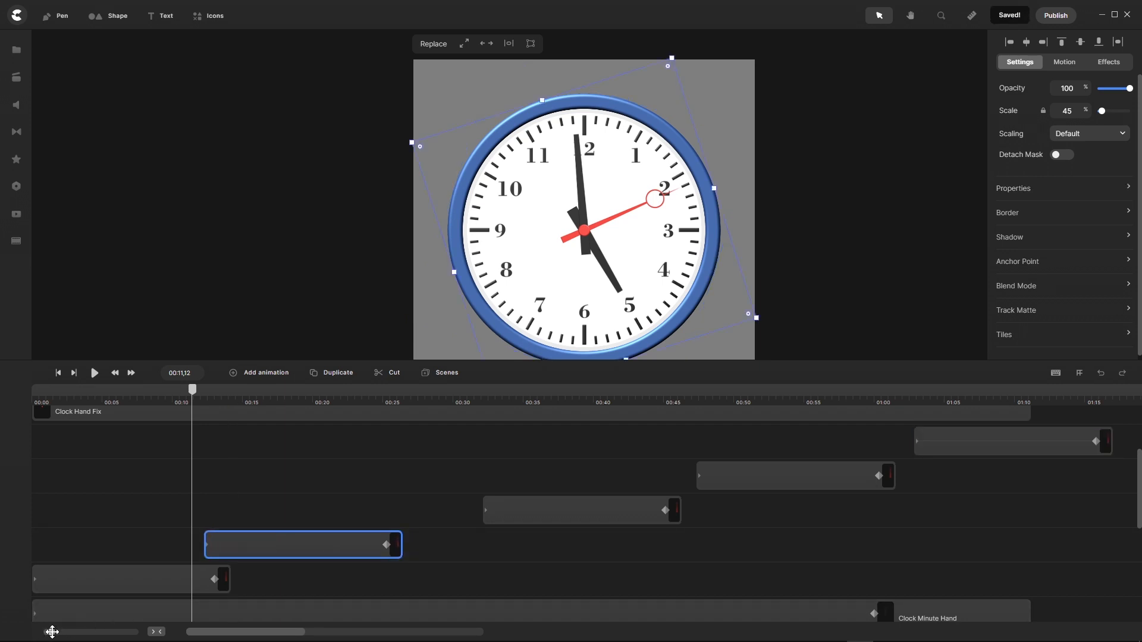
{"action": "left_click_drag", "start_coordinate": [51, 632], "coordinate": [79, 632]}
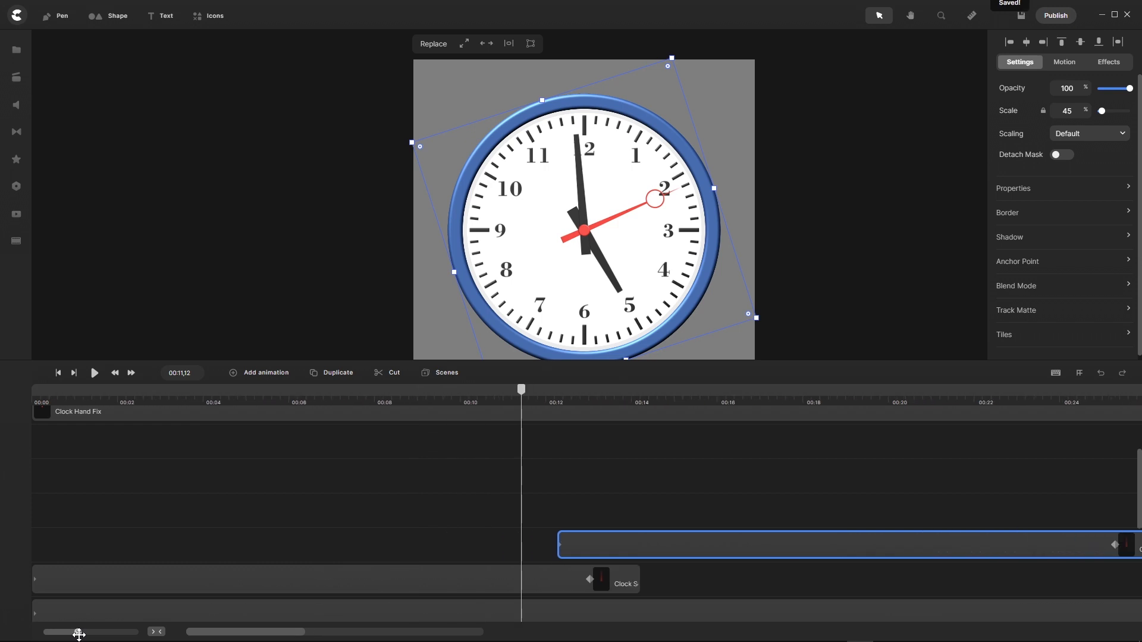
{"action": "left_click_drag", "start_coordinate": [522, 406], "coordinate": [548, 412]}
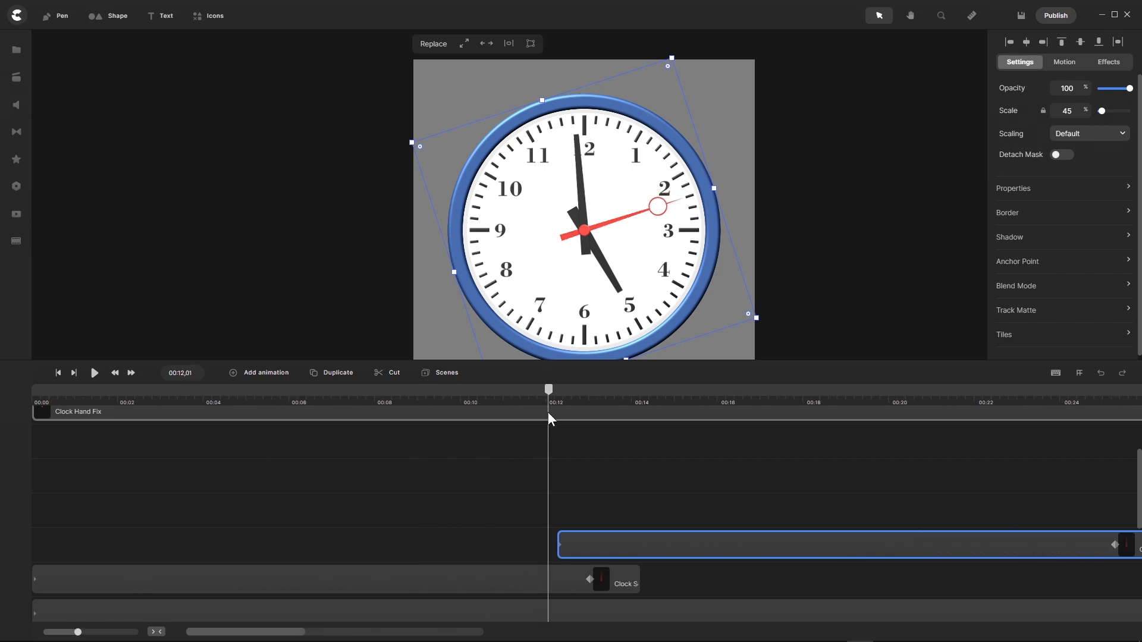
{"action": "left_click", "coordinate": [541, 413]}
{"action": "left_click_drag", "start_coordinate": [77, 631], "coordinate": [113, 633]}
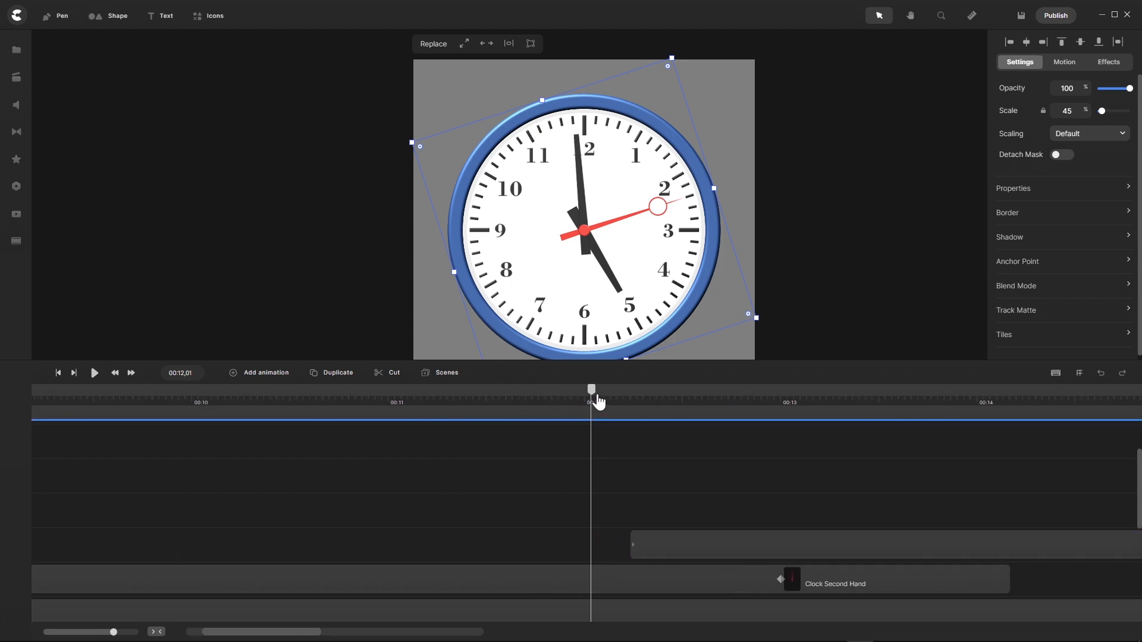
{"action": "left_click_drag", "start_coordinate": [591, 393], "coordinate": [584, 389]}
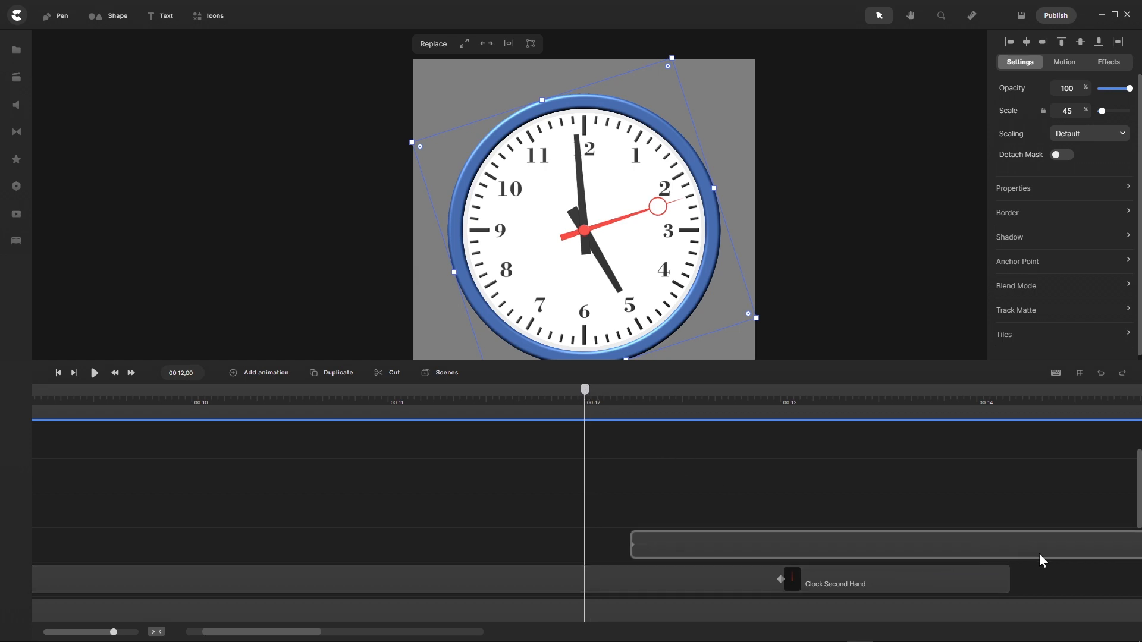
{"action": "left_click_drag", "start_coordinate": [1040, 553], "coordinate": [995, 558]}
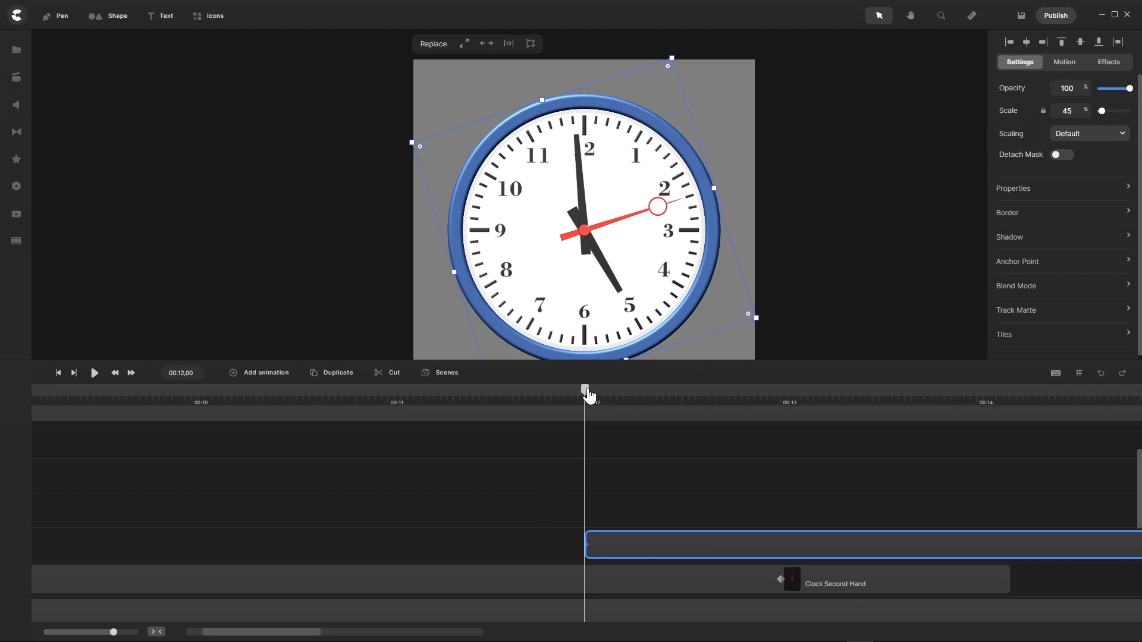
Step: Trim the end of the original second-hand layer to 00:12,00, where the first staggered copy starts
{"action": "left_click_drag", "start_coordinate": [589, 393], "coordinate": [590, 418]}
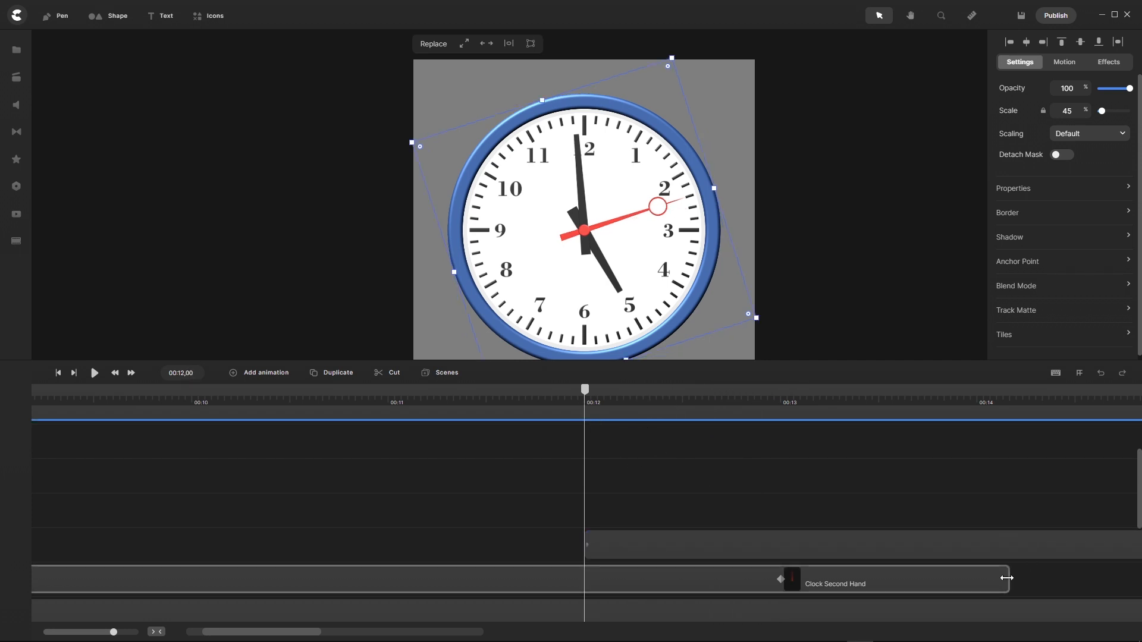
{"action": "left_click_drag", "start_coordinate": [1006, 578], "coordinate": [583, 589]}
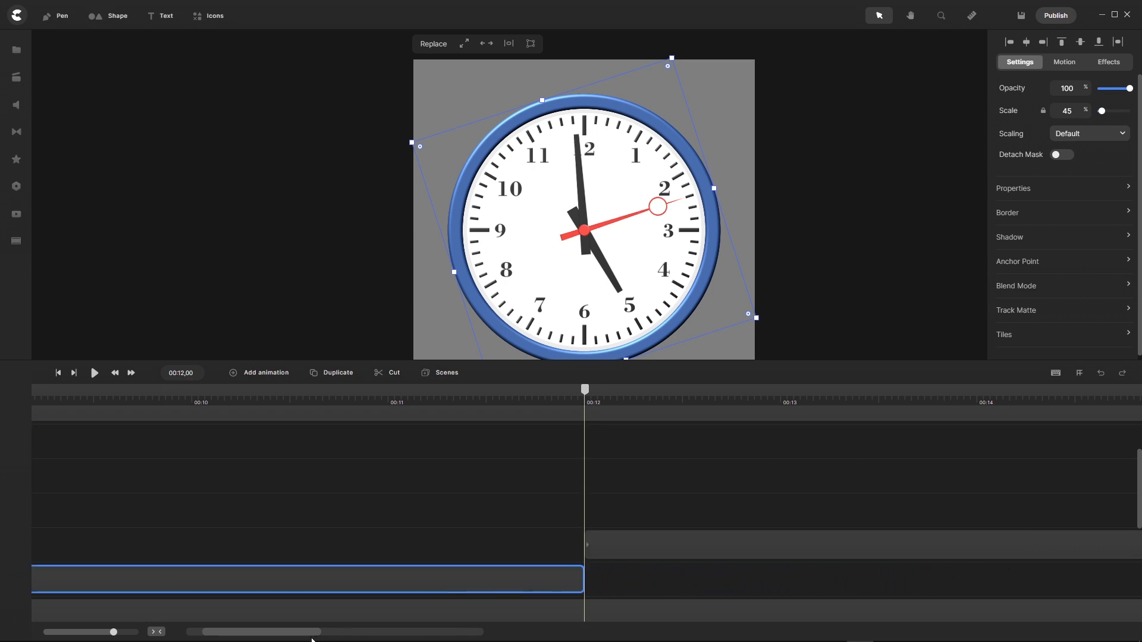
Step: Move the second staggered second-hand copy earlier on the timeline so that it starts at exactly 00:24,00
{"action": "left_click_drag", "start_coordinate": [304, 638], "coordinate": [328, 640]}
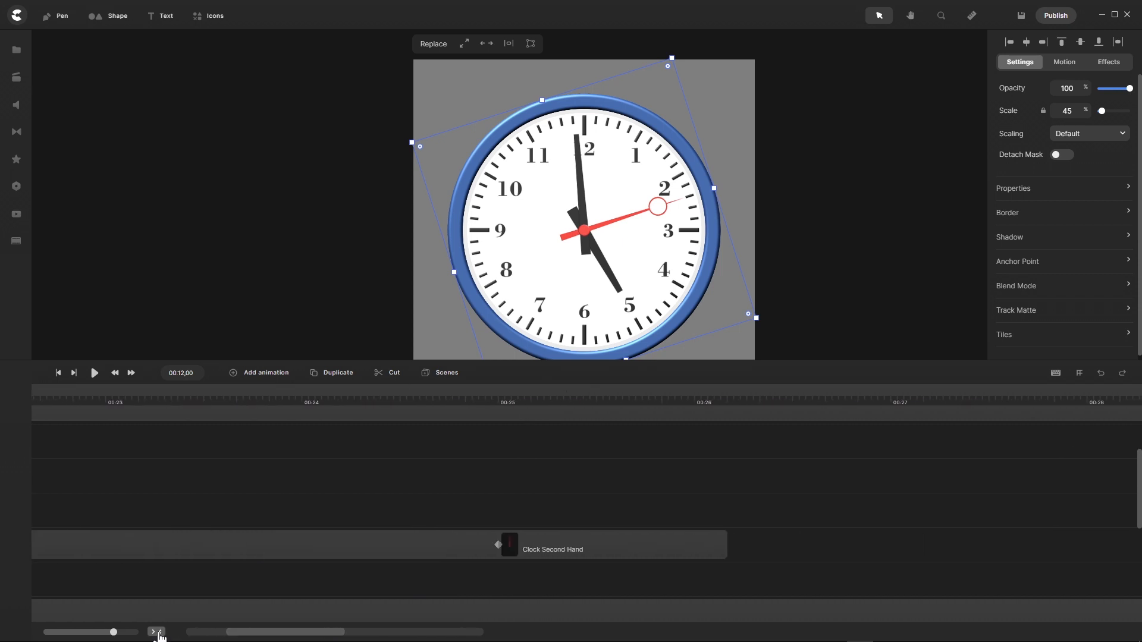
{"action": "left_click", "coordinate": [157, 633]}
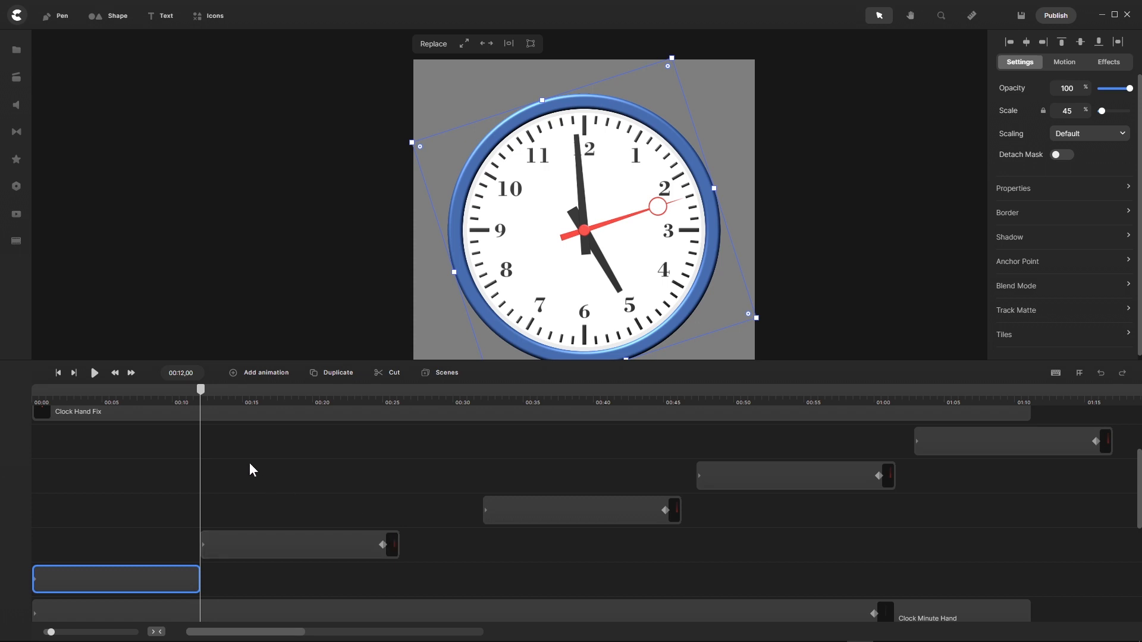
{"action": "left_click_drag", "start_coordinate": [200, 411], "coordinate": [387, 424]}
{"action": "left_click", "coordinate": [543, 516]}
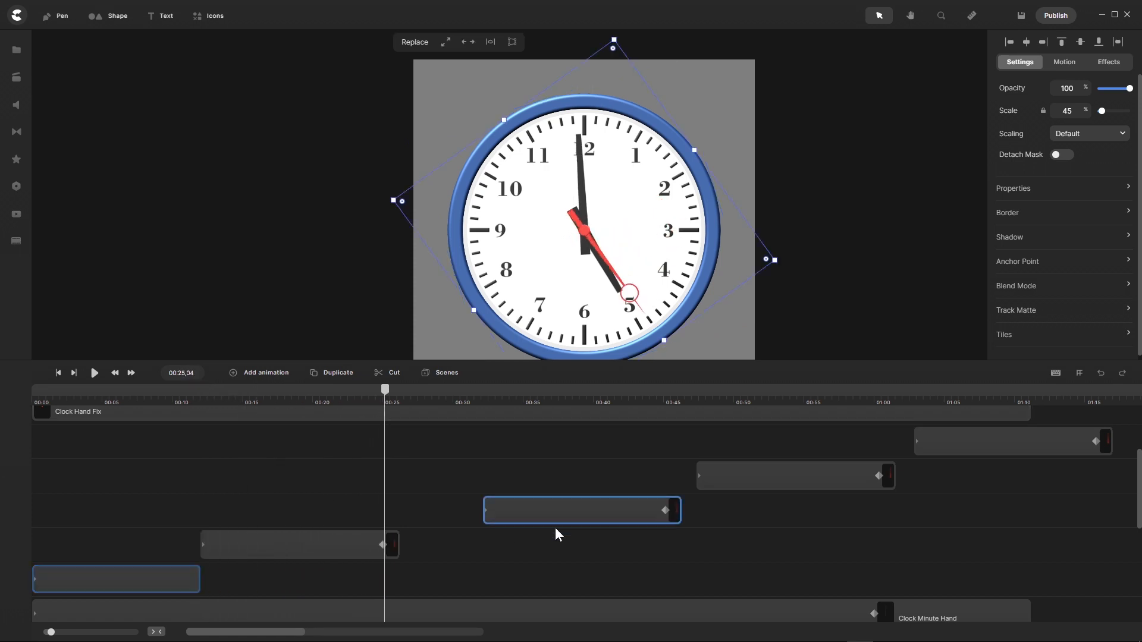
{"action": "left_click_drag", "start_coordinate": [554, 516], "coordinate": [452, 527]}
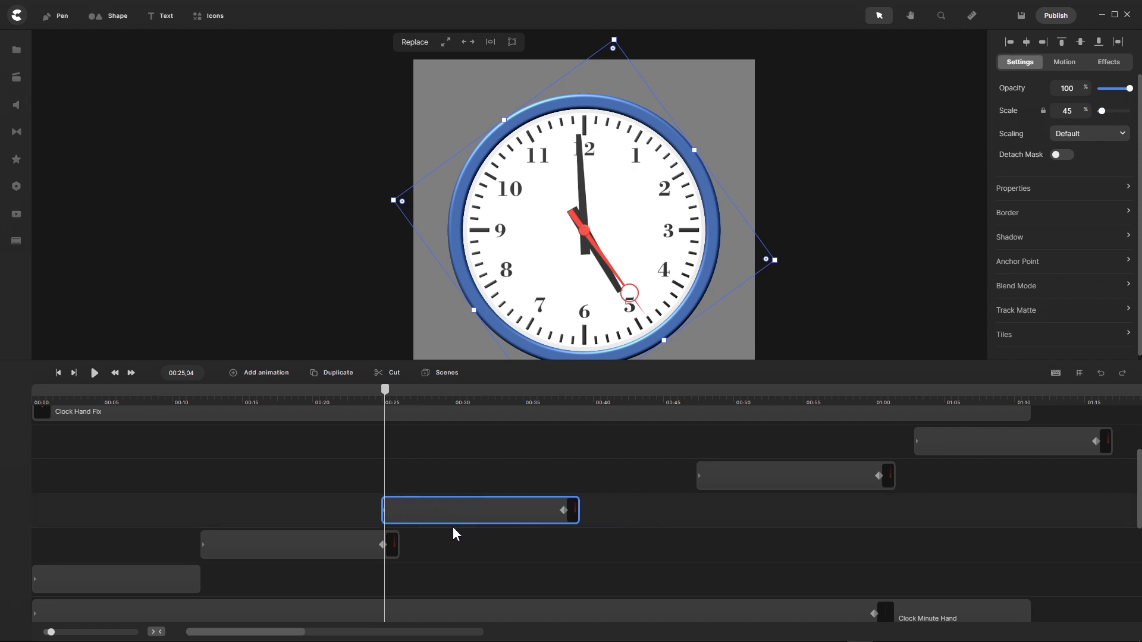
{"action": "left_click_drag", "start_coordinate": [51, 633], "coordinate": [122, 632]}
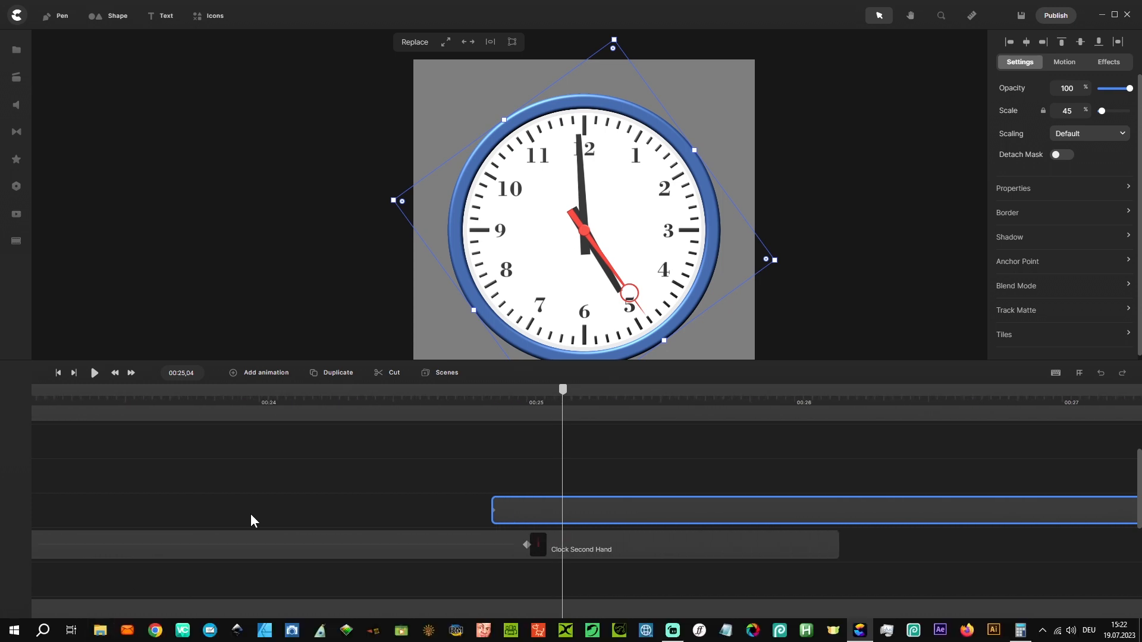
{"action": "left_click_drag", "start_coordinate": [565, 393], "coordinate": [262, 455]}
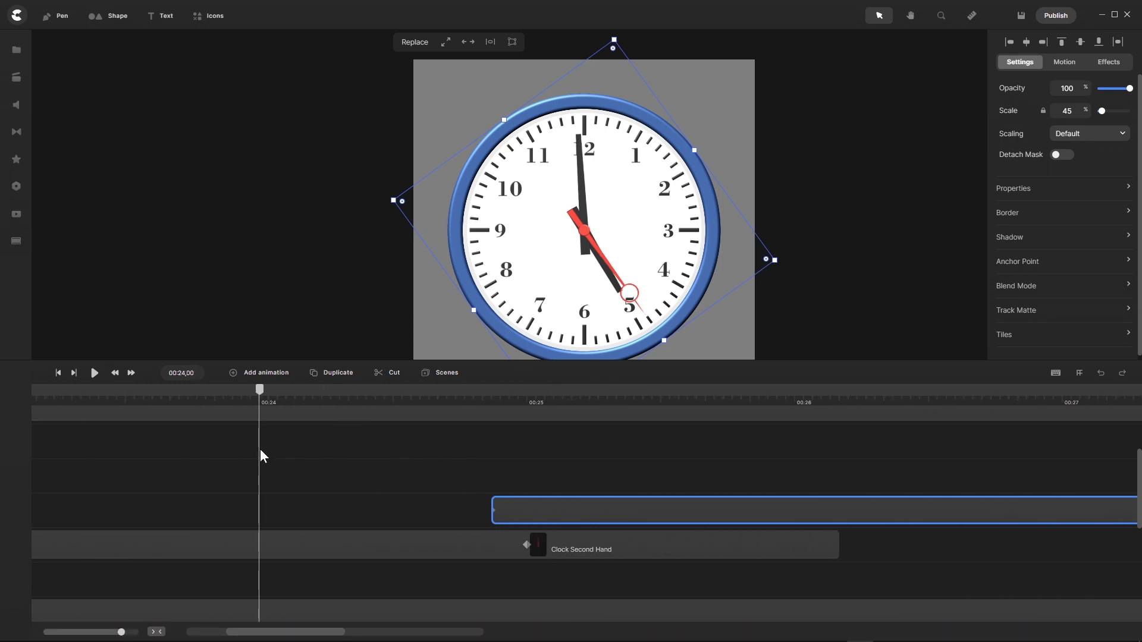
{"action": "left_click_drag", "start_coordinate": [578, 516], "coordinate": [345, 519]}
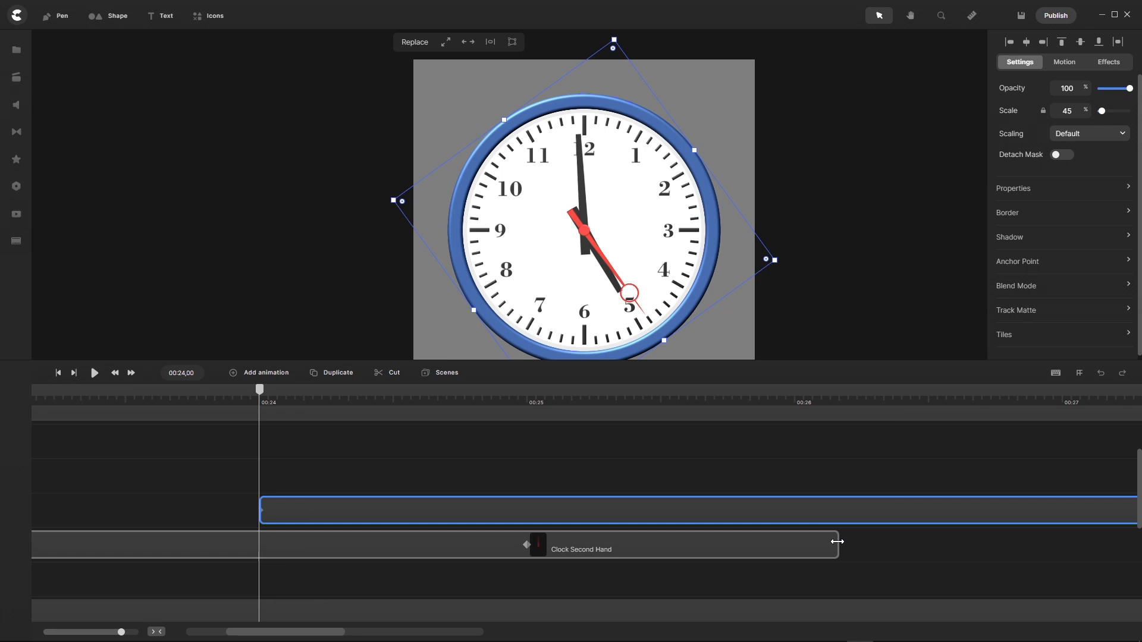
Step: Trim the end of the first staggered second-hand copy to 00:24,00 and clear the selection
{"action": "left_click_drag", "start_coordinate": [837, 541], "coordinate": [258, 571]}
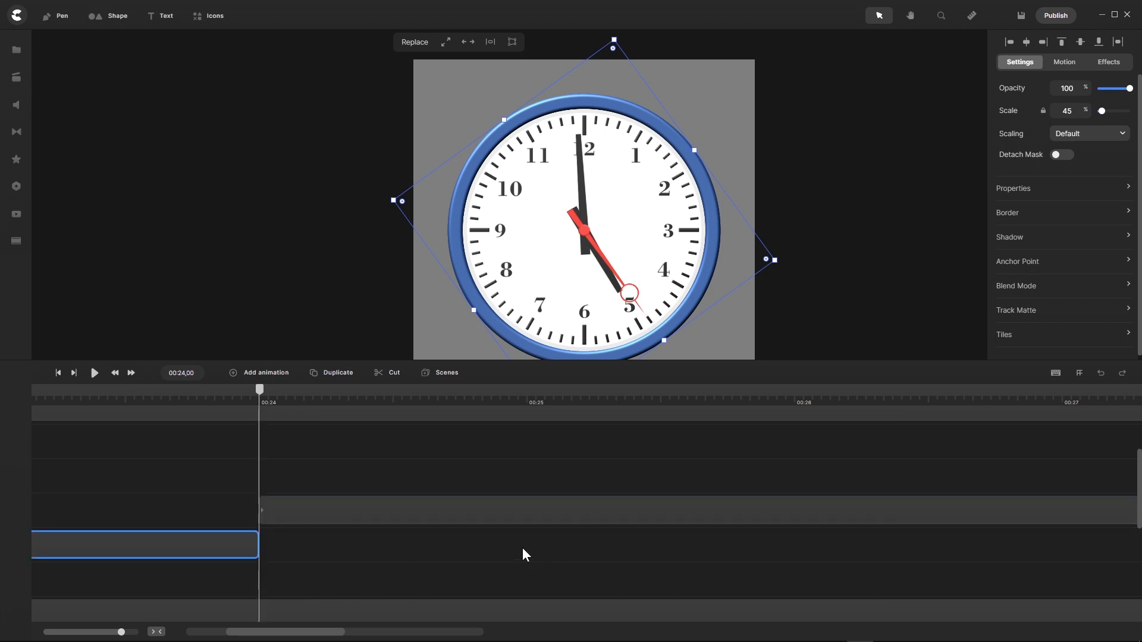
{"action": "left_click", "coordinate": [482, 544]}
Step: Move the third staggered second-hand copy earlier on the timeline so that it starts at exactly 00:36,00
{"action": "left_click", "coordinate": [157, 632]}
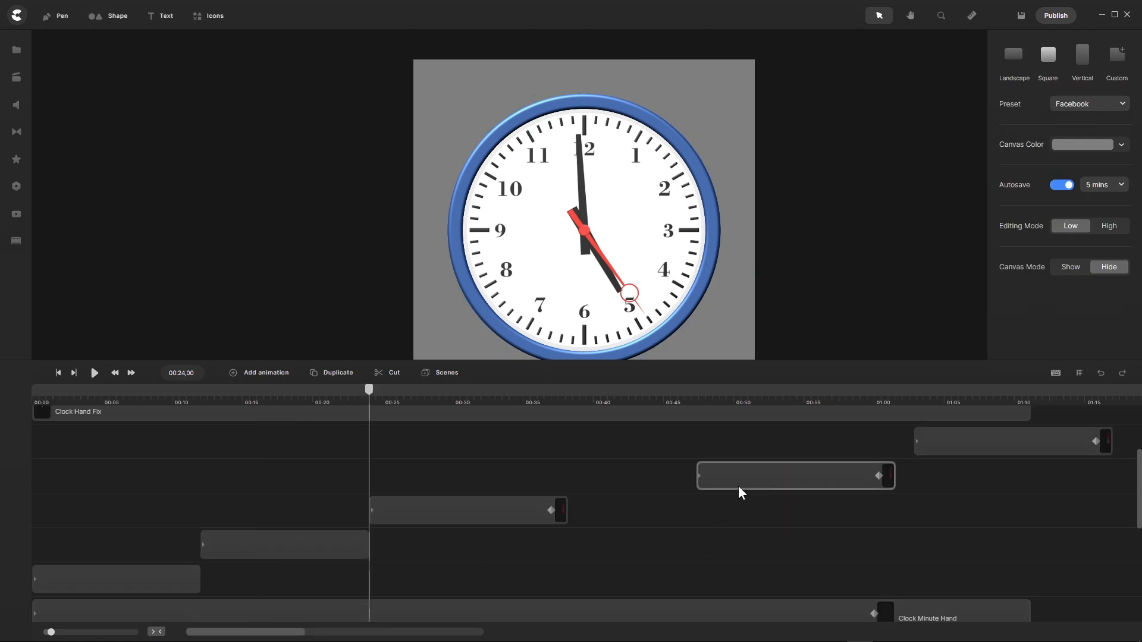
{"action": "left_click_drag", "start_coordinate": [739, 487], "coordinate": [585, 492]}
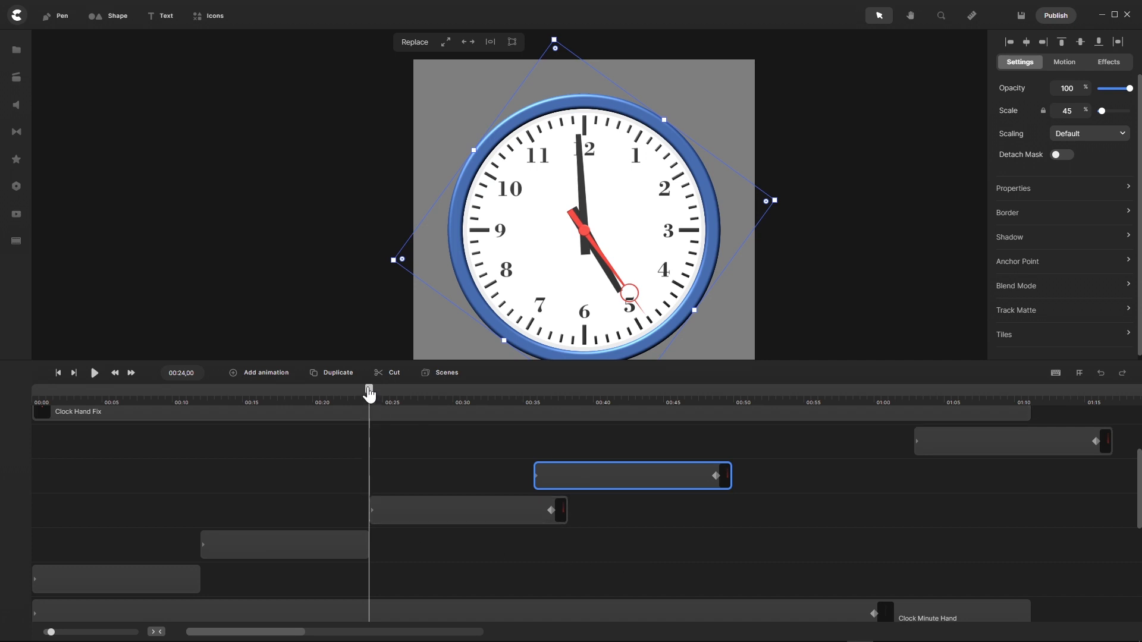
{"action": "left_click_drag", "start_coordinate": [368, 391], "coordinate": [522, 419]}
{"action": "left_click", "coordinate": [523, 416]}
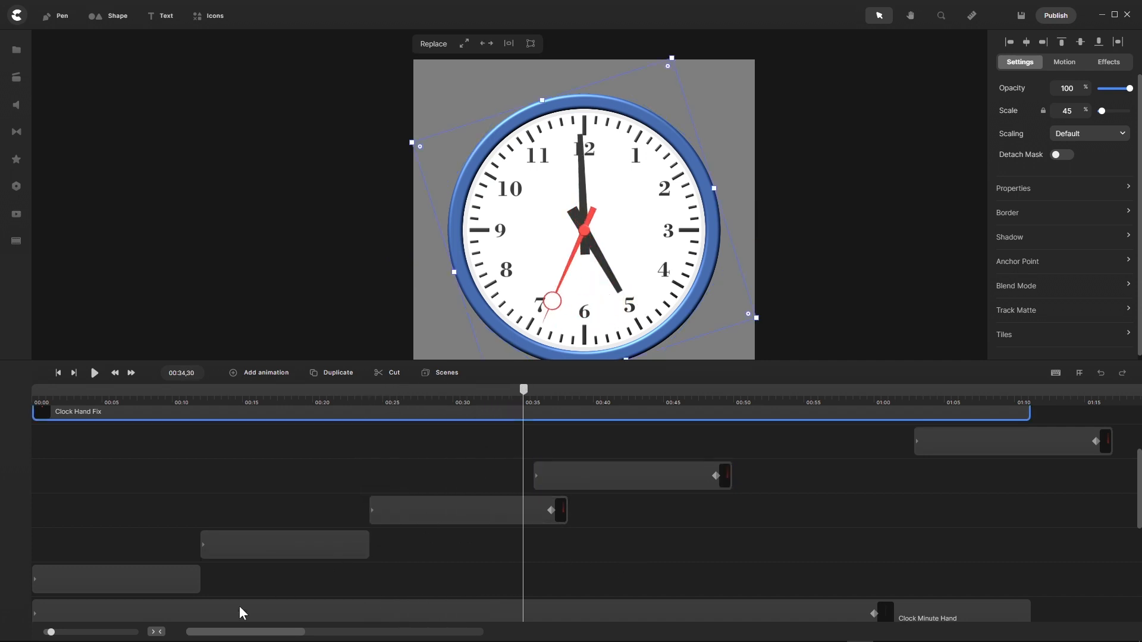
{"action": "left_click_drag", "start_coordinate": [50, 632], "coordinate": [118, 633]}
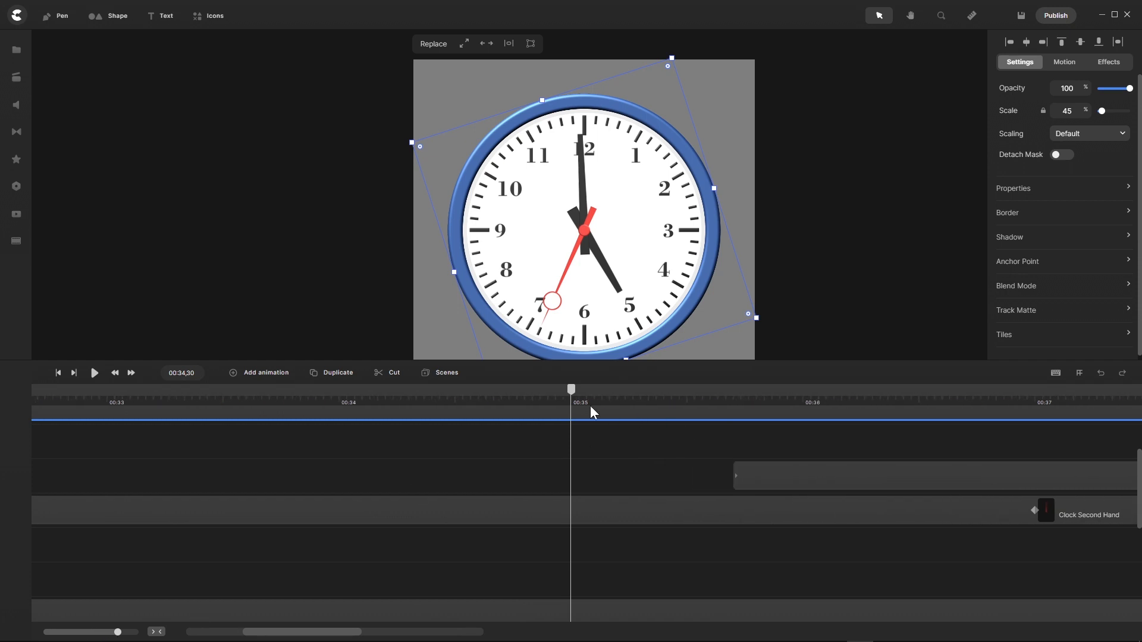
{"action": "left_click_drag", "start_coordinate": [572, 392], "coordinate": [804, 392]}
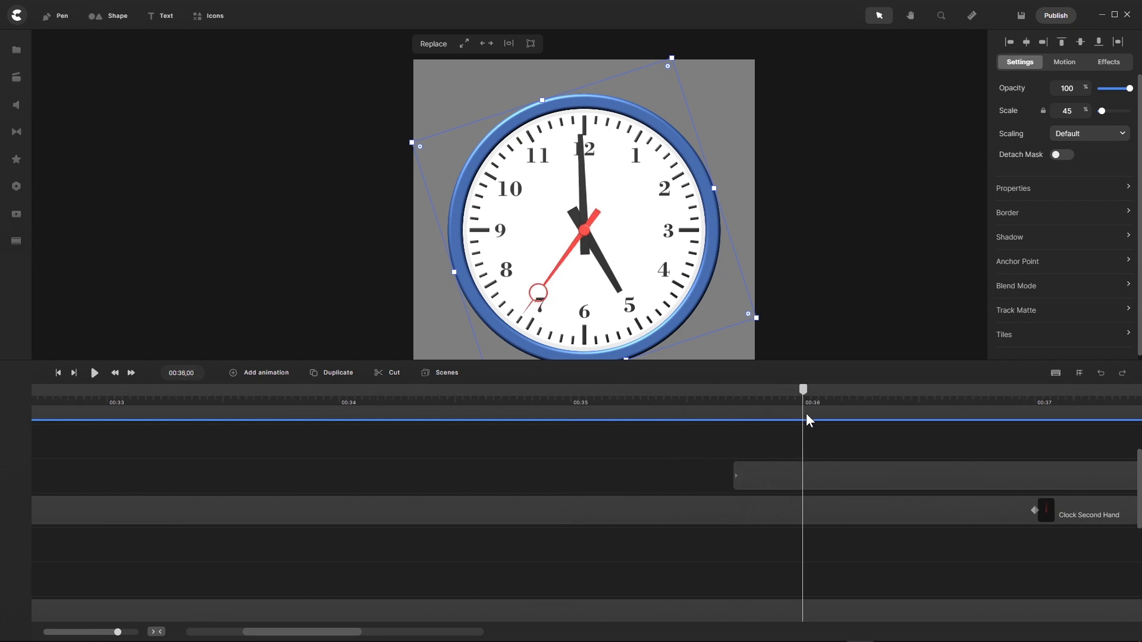
{"action": "left_click_drag", "start_coordinate": [850, 488], "coordinate": [921, 502]}
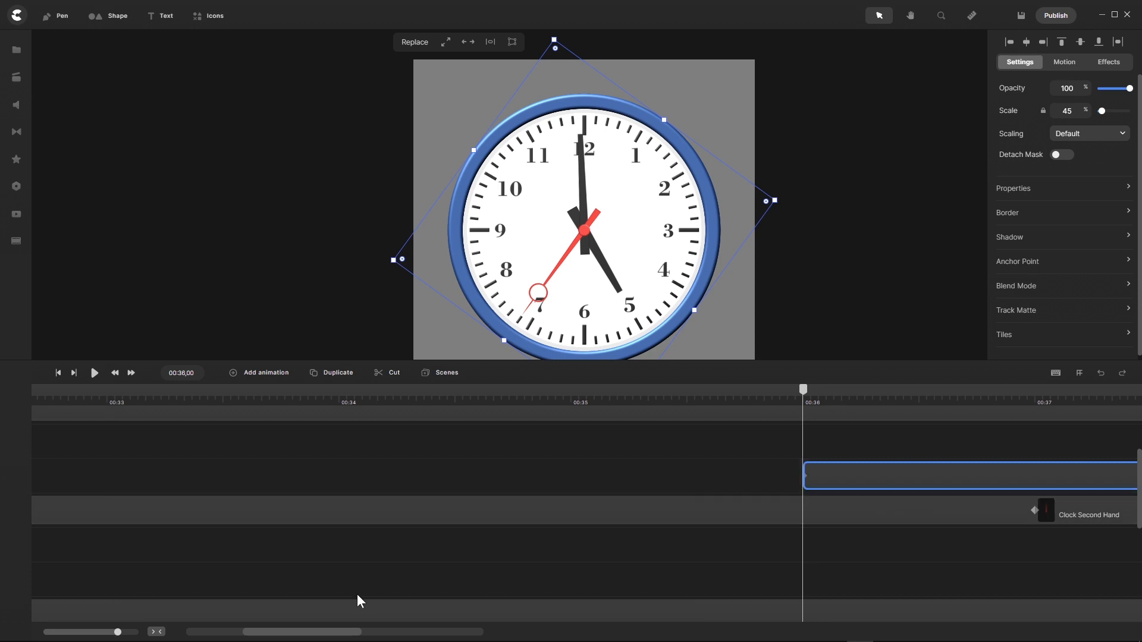
Step: Trim the end of the second staggered second-hand copy to 00:36,00, where the third copy starts
{"action": "left_click_drag", "start_coordinate": [308, 633], "coordinate": [316, 633]}
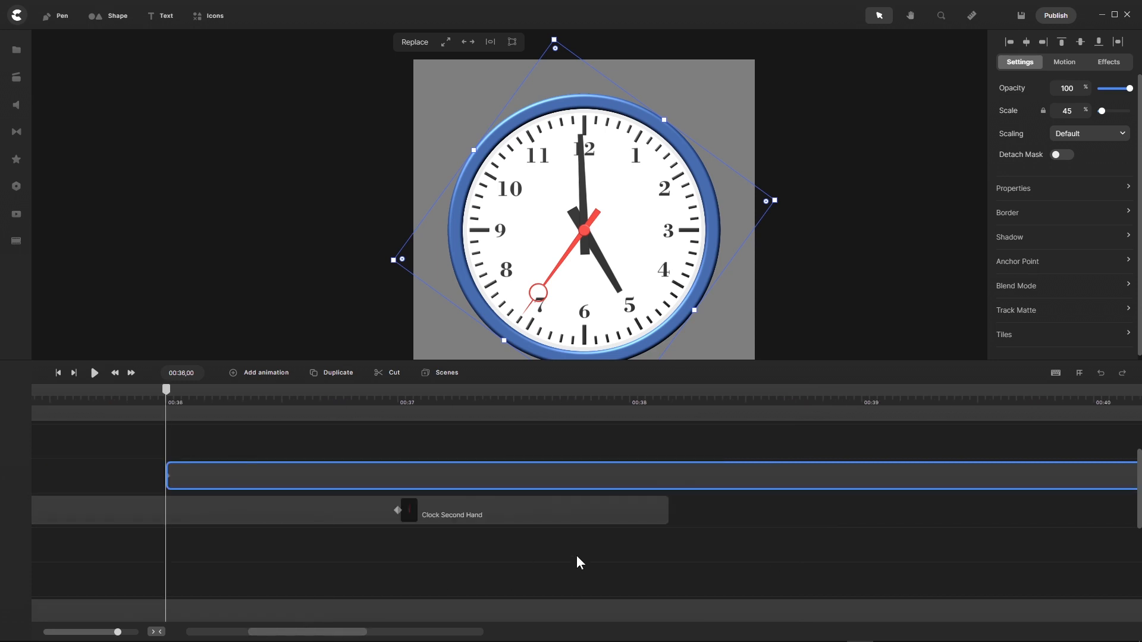
{"action": "left_click_drag", "start_coordinate": [669, 513], "coordinate": [168, 528]}
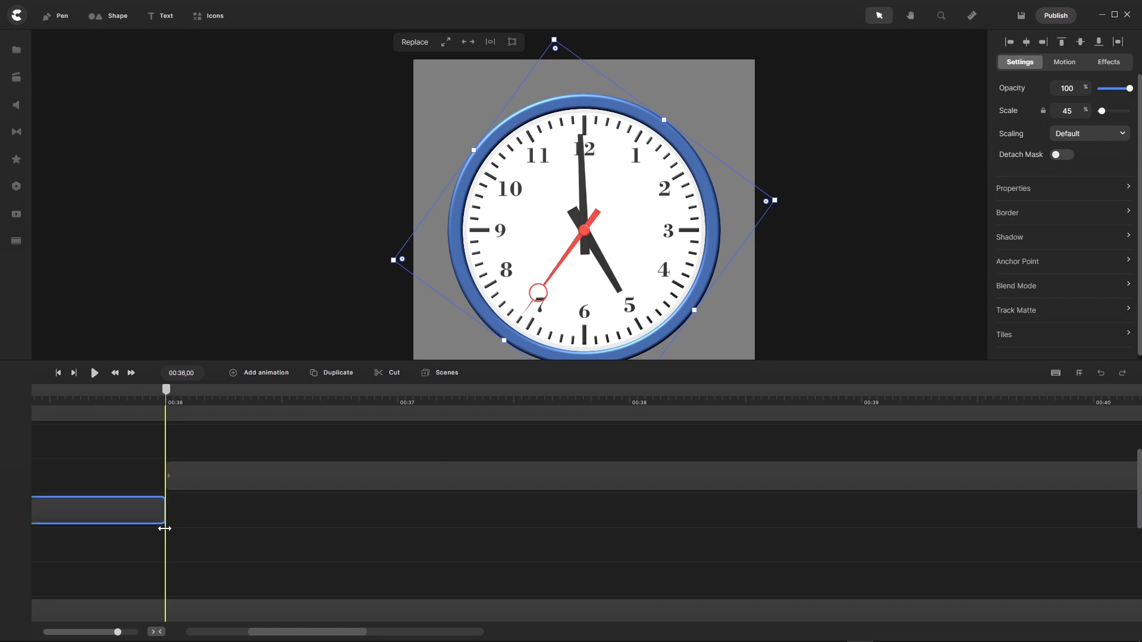
{"action": "left_click_drag", "start_coordinate": [165, 528], "coordinate": [165, 528]}
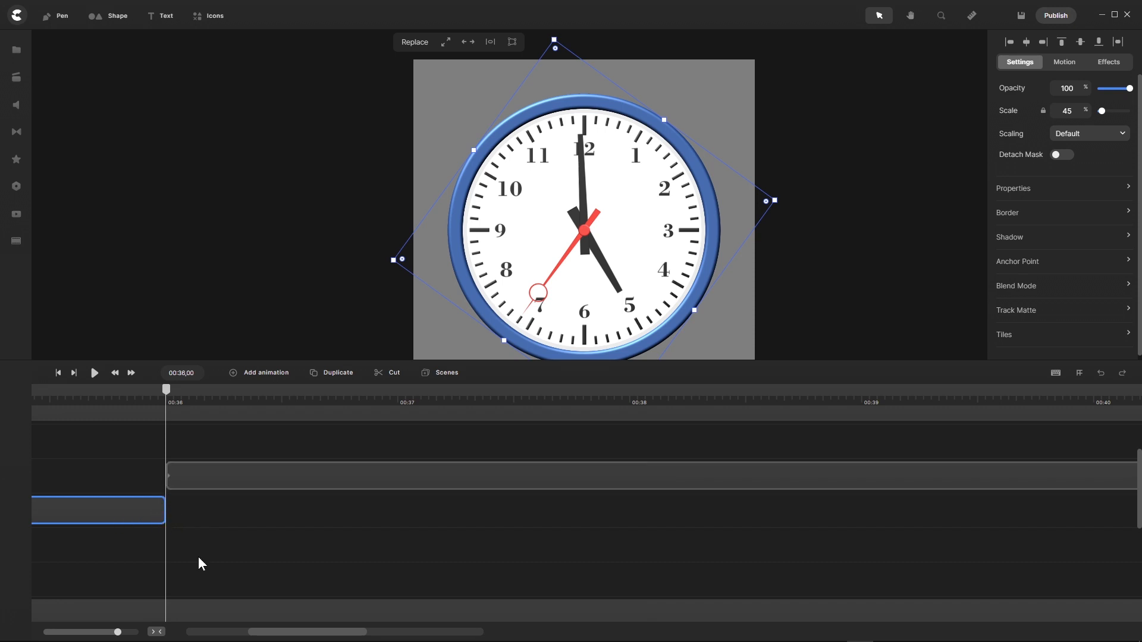
Step: Move the last staggered second-hand copy earlier on the timeline so that it starts at 00:48,00
{"action": "left_click", "coordinate": [157, 632]}
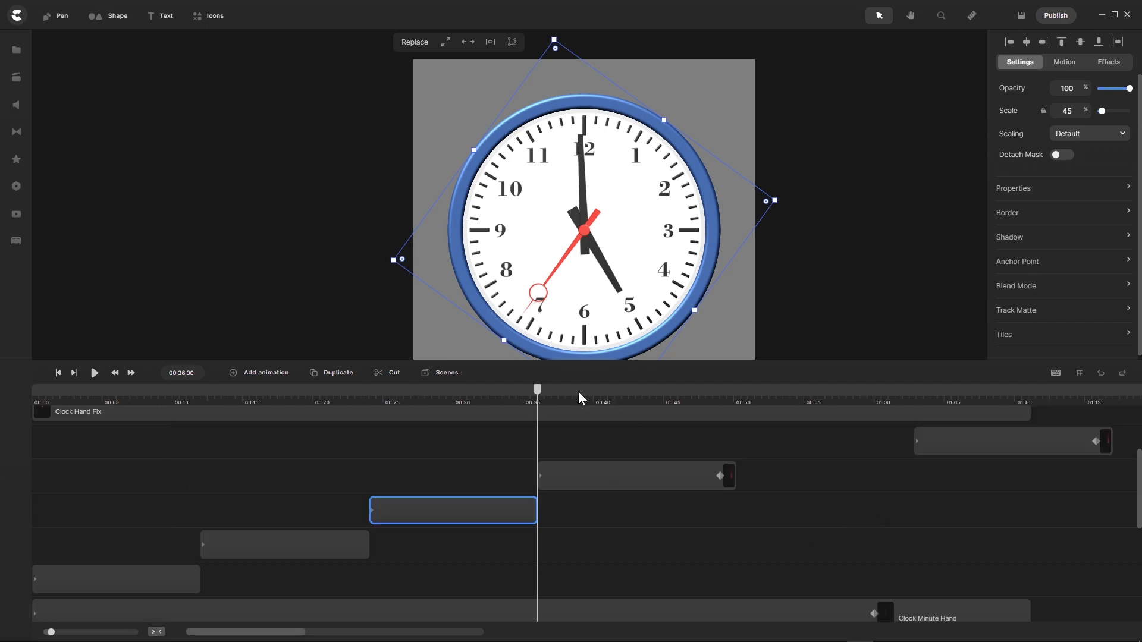
{"action": "left_click_drag", "start_coordinate": [537, 394], "coordinate": [706, 411]}
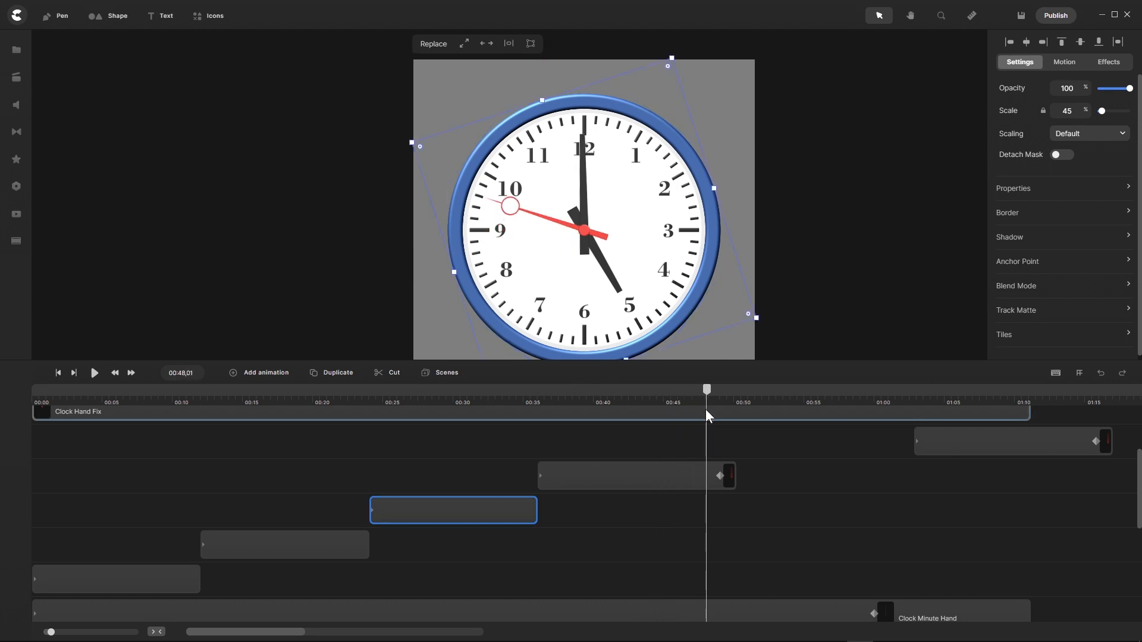
{"action": "left_click_drag", "start_coordinate": [940, 451], "coordinate": [733, 450]}
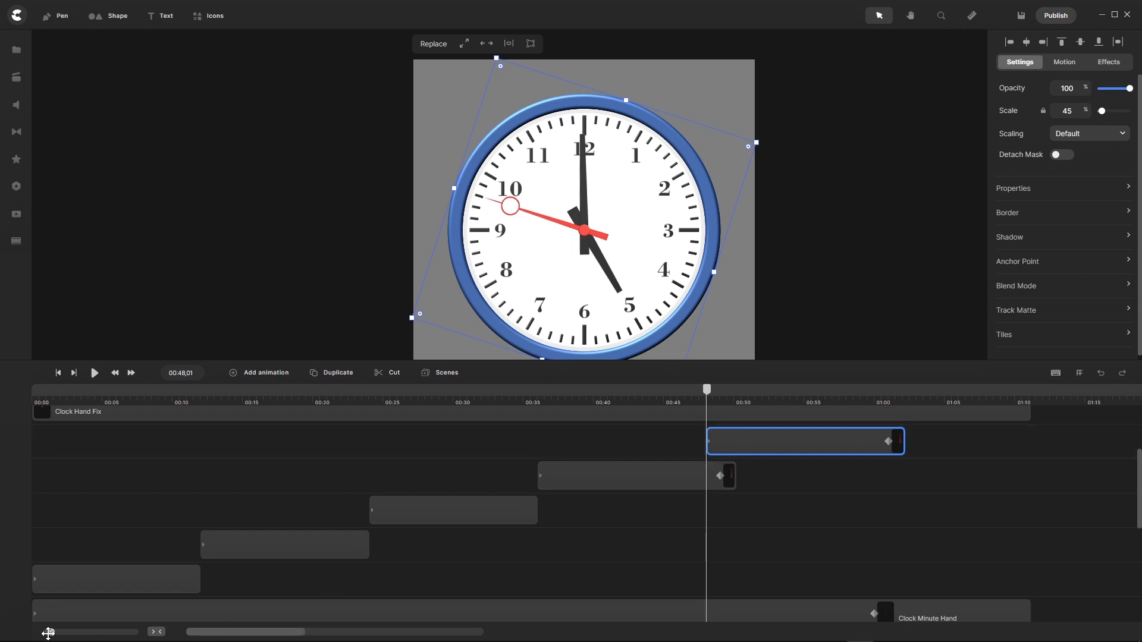
{"action": "left_click_drag", "start_coordinate": [47, 632], "coordinate": [121, 632]}
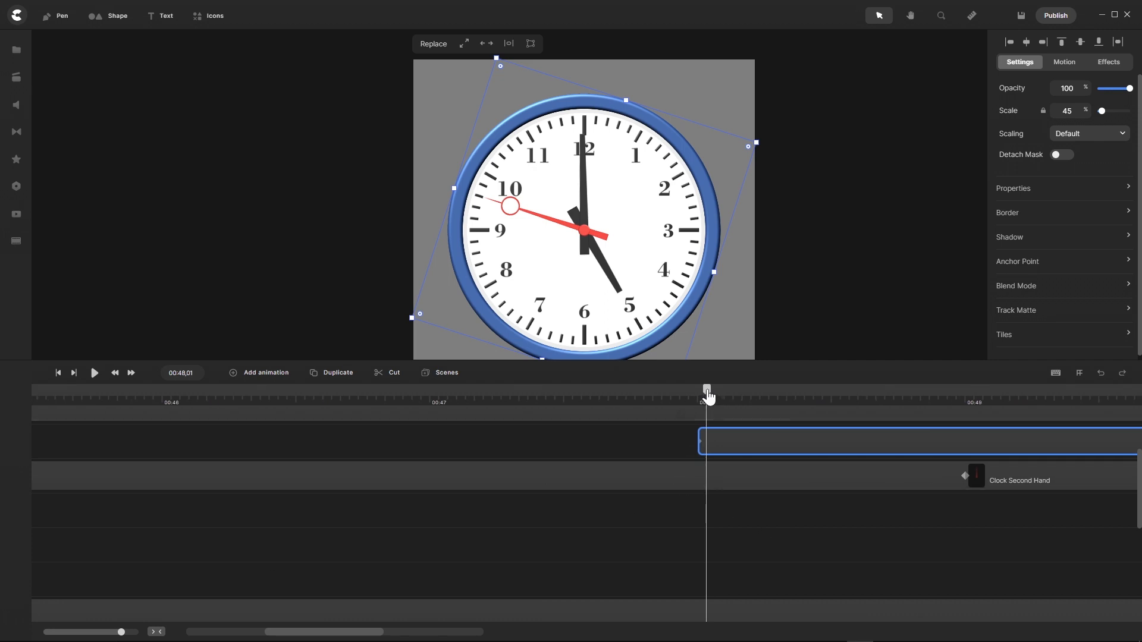
{"action": "left_click_drag", "start_coordinate": [708, 397], "coordinate": [702, 395]}
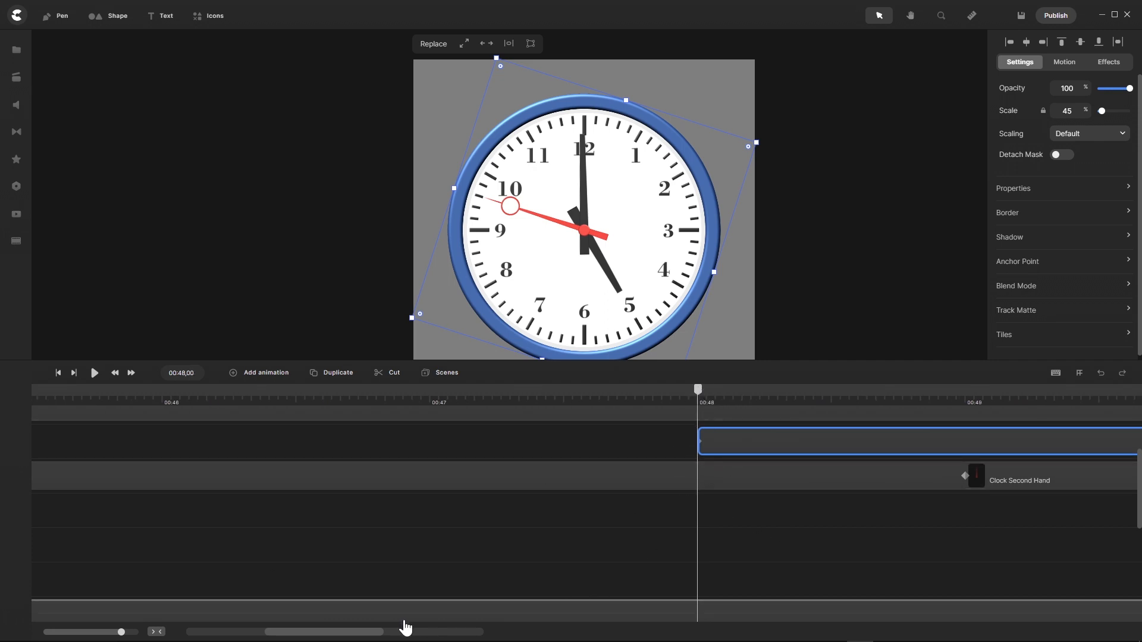
Step: Trim the end of the third staggered second-hand copy to 00:48,00, where the last copy starts
{"action": "left_click_drag", "start_coordinate": [374, 631], "coordinate": [377, 632]}
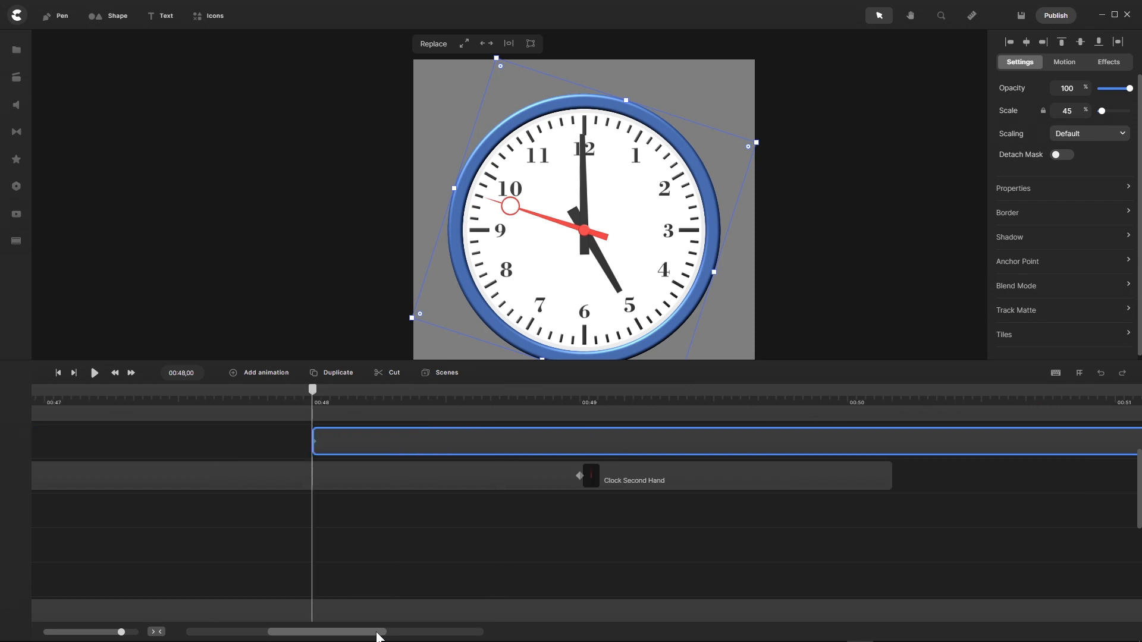
{"action": "left_click", "coordinate": [893, 479]}
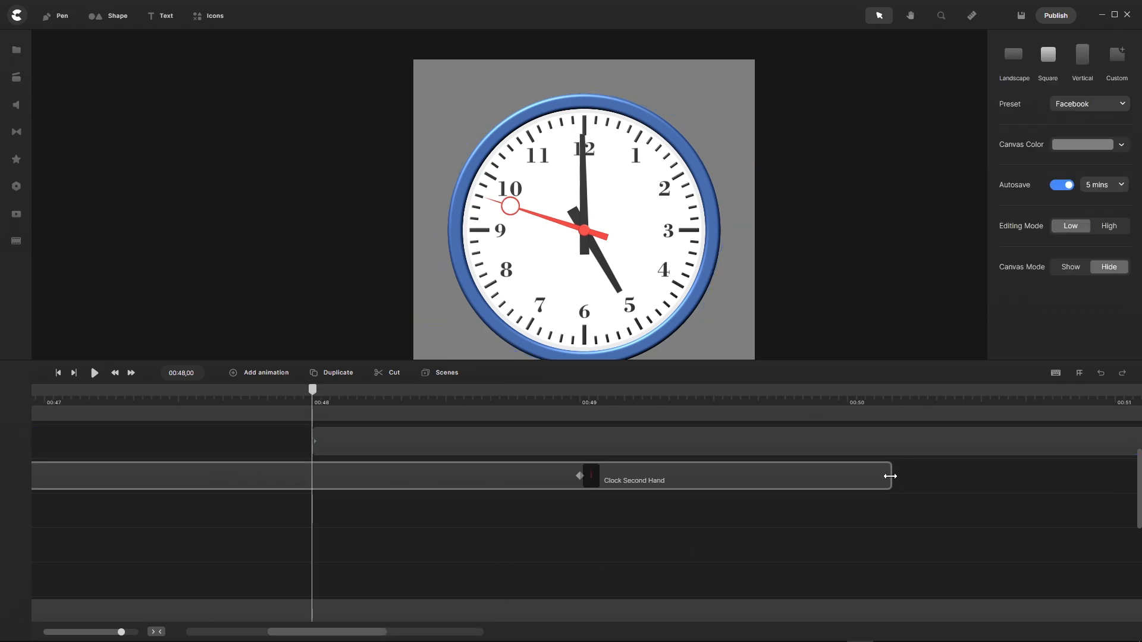
{"action": "left_click_drag", "start_coordinate": [890, 477], "coordinate": [311, 497]}
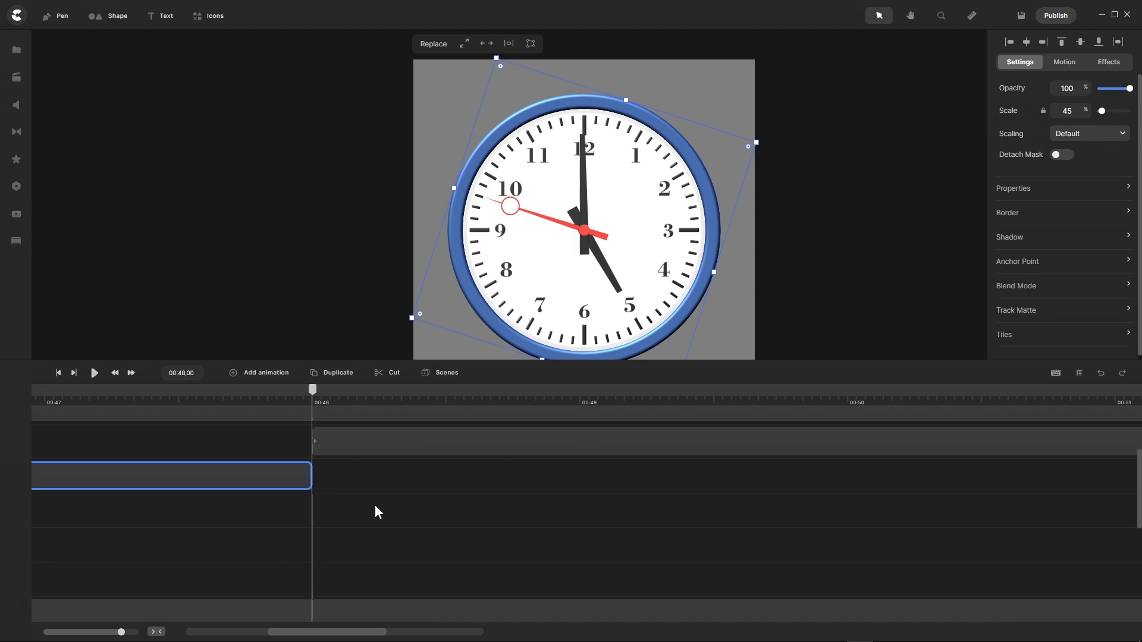
Step: Extend the last second-hand copy so that it ends together with the Clock Hand Fix and Clock Minute Hand layers
{"action": "left_click", "coordinate": [153, 632]}
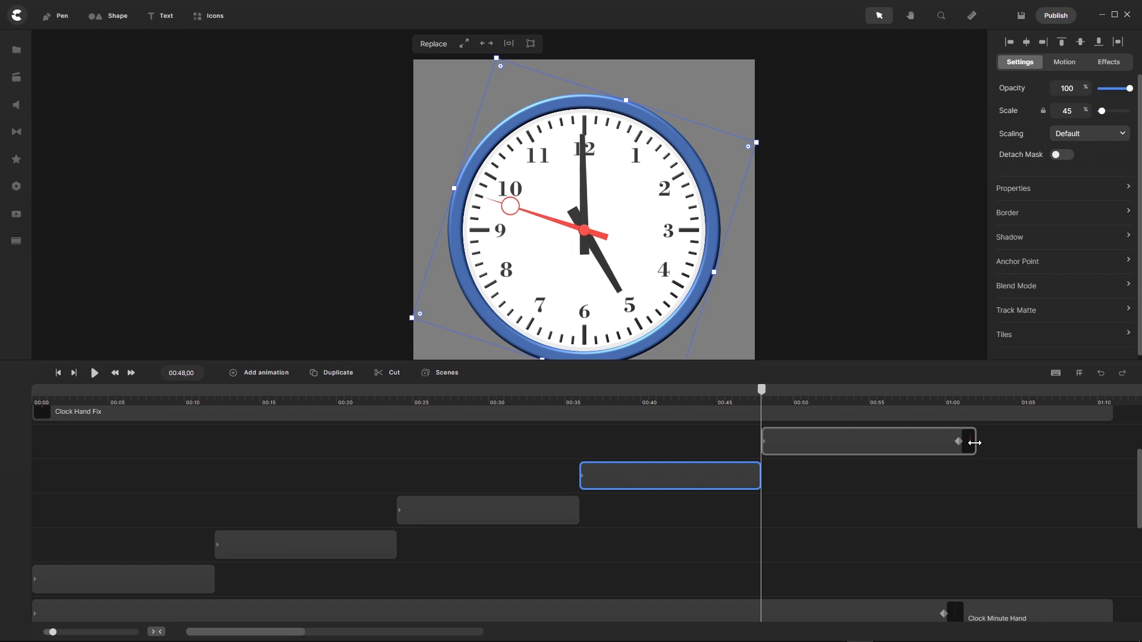
{"action": "left_click_drag", "start_coordinate": [974, 443], "coordinate": [1113, 460]}
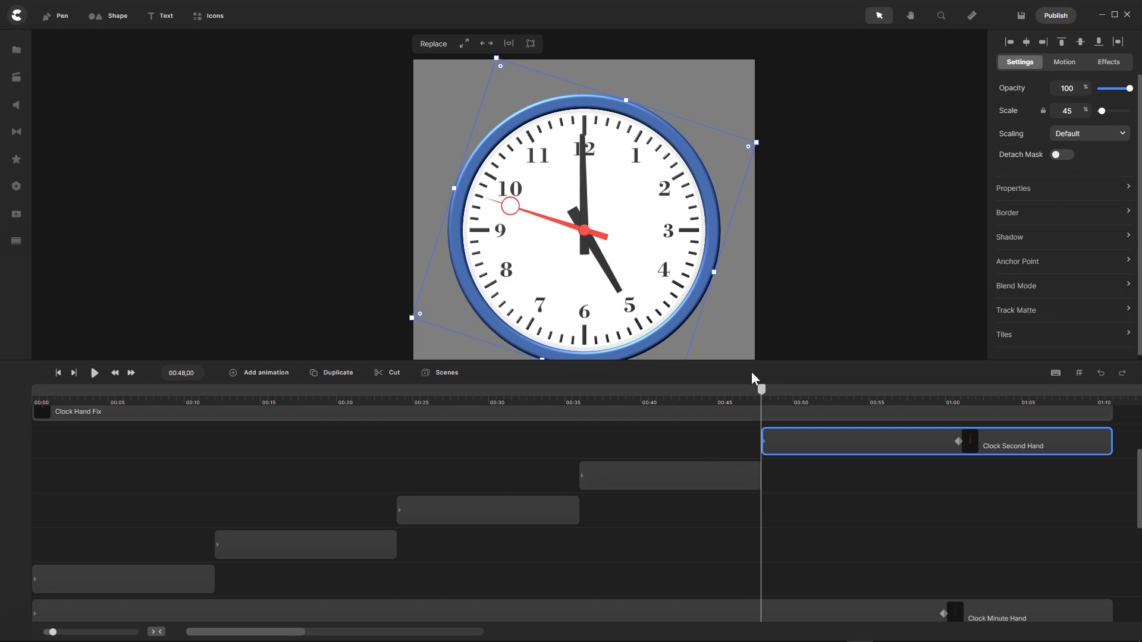
Step: Step frame by frame to 00:12,00 to check the join between the first and second second-hand layers
{"action": "left_click_drag", "start_coordinate": [767, 400], "coordinate": [209, 452]}
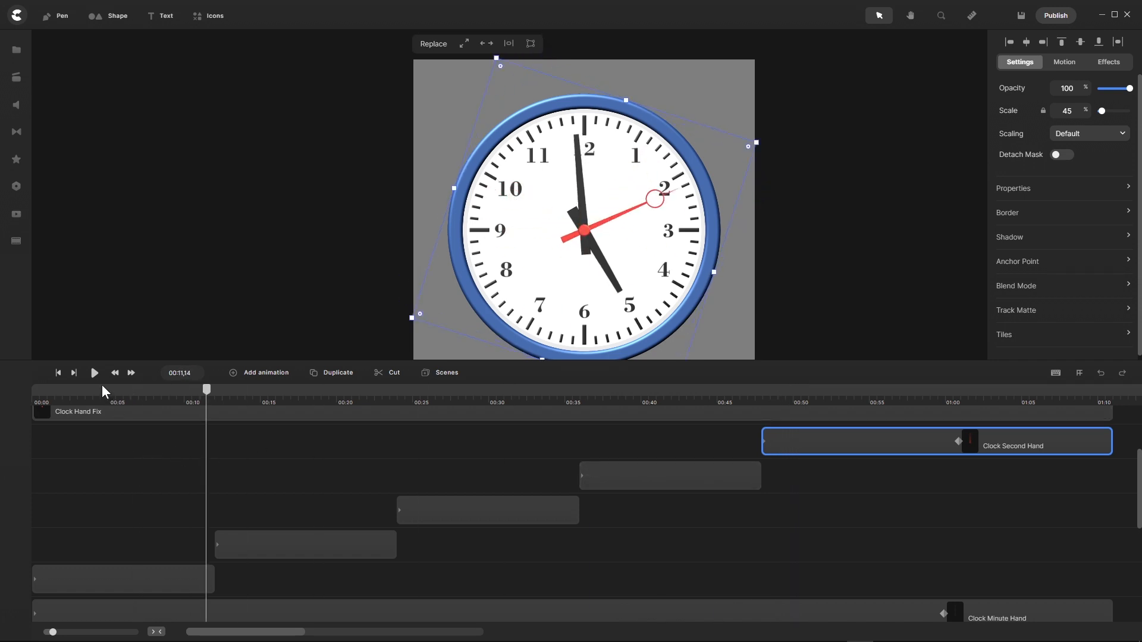
{"action": "left_click", "coordinate": [130, 374]}
{"action": "left_click", "coordinate": [131, 373]}
{"action": "left_click", "coordinate": [131, 373]}
{"action": "left_click", "coordinate": [130, 374]}
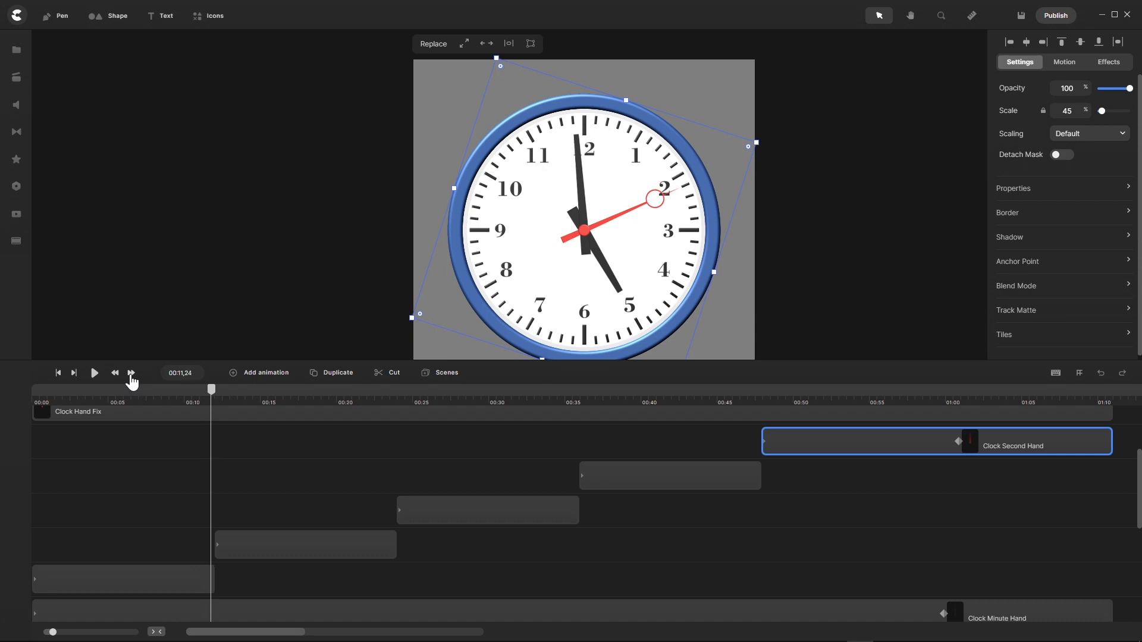
{"action": "left_click", "coordinate": [131, 373]}
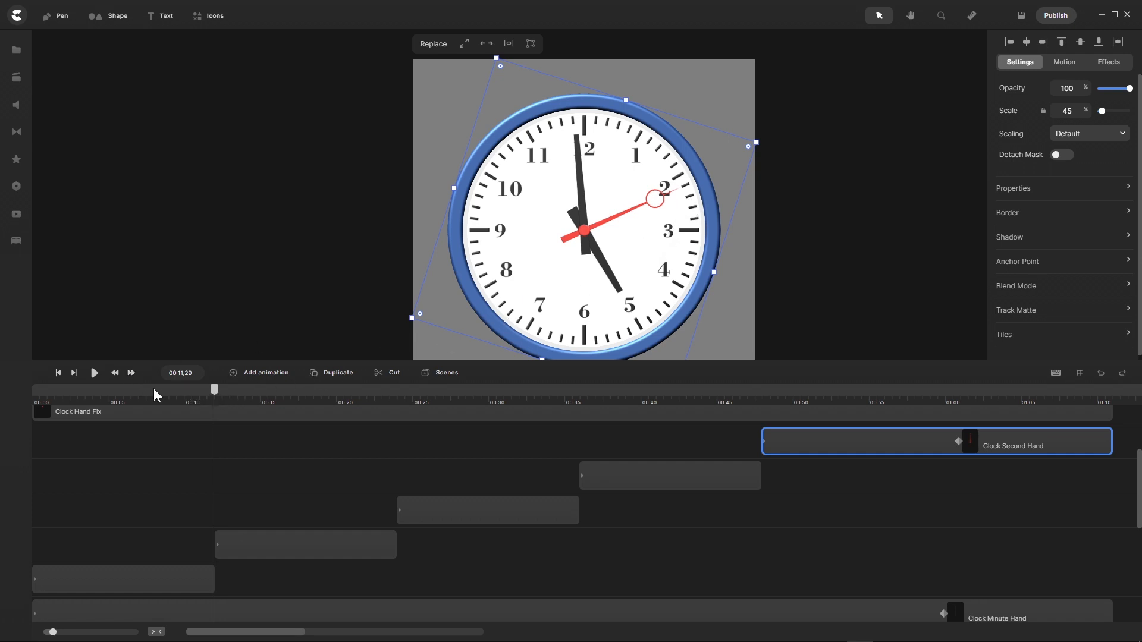
{"action": "left_click", "coordinate": [128, 374]}
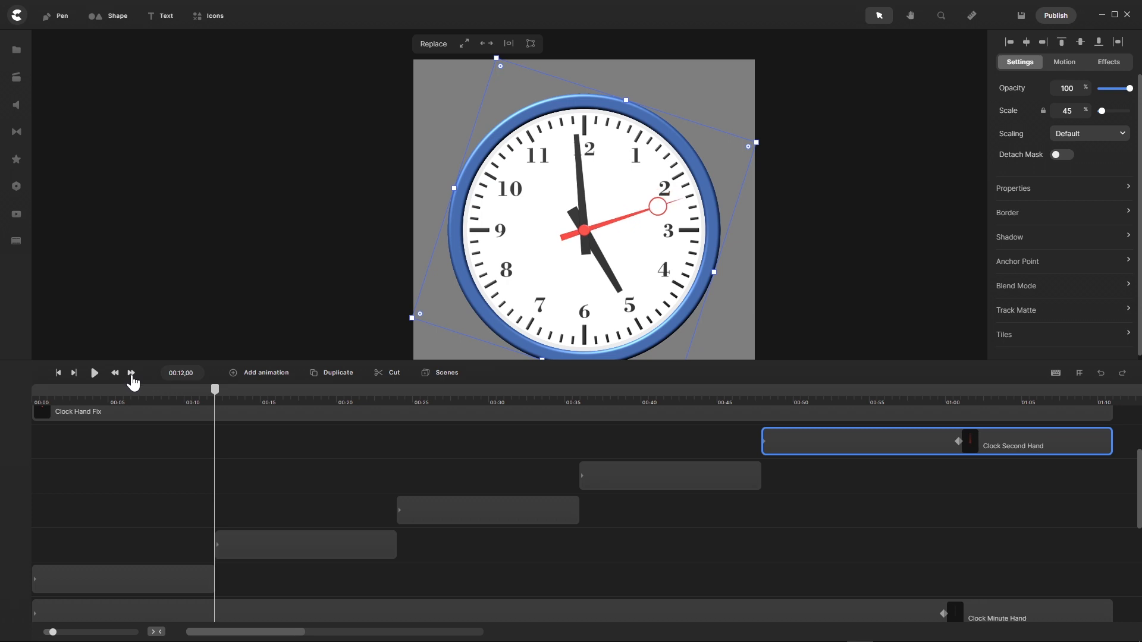
Step: Check the remaining second-hand layer joins at 00:24,00, 00:36,00 and 00:48,00
{"action": "left_click_drag", "start_coordinate": [218, 396], "coordinate": [396, 425]}
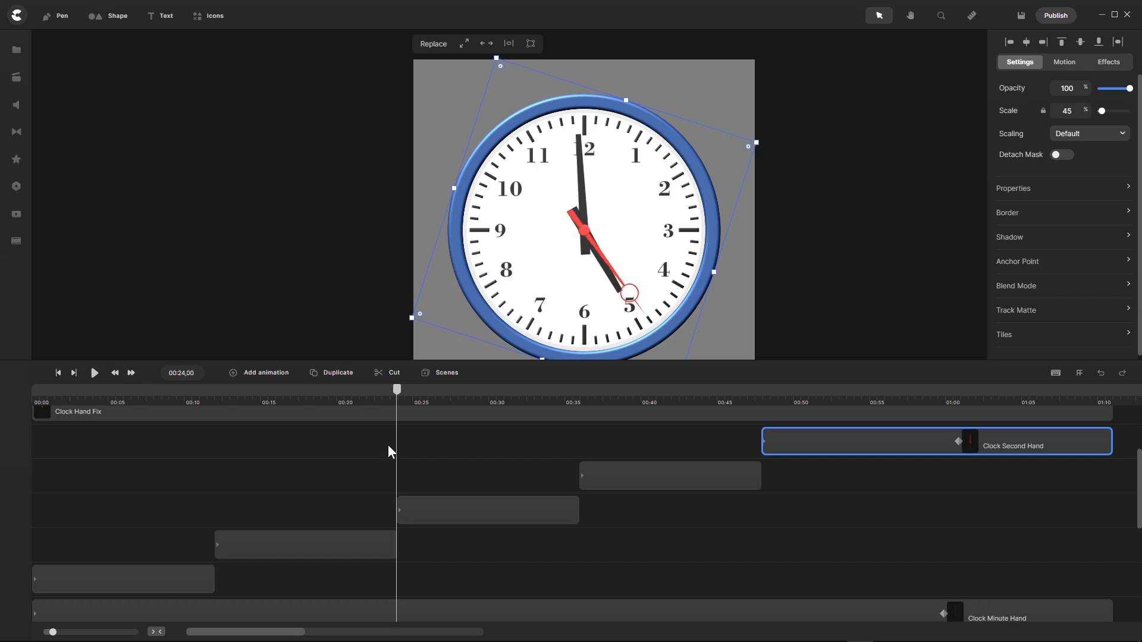
{"action": "left_click_drag", "start_coordinate": [396, 389], "coordinate": [578, 434]}
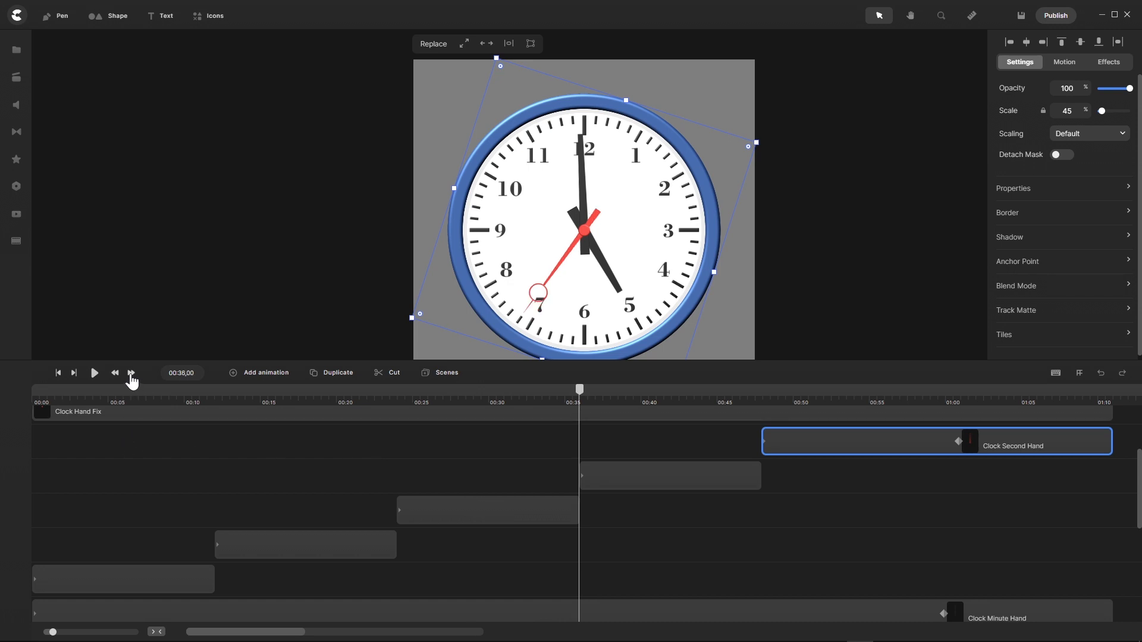
{"action": "left_click_drag", "start_coordinate": [580, 390], "coordinate": [759, 411]}
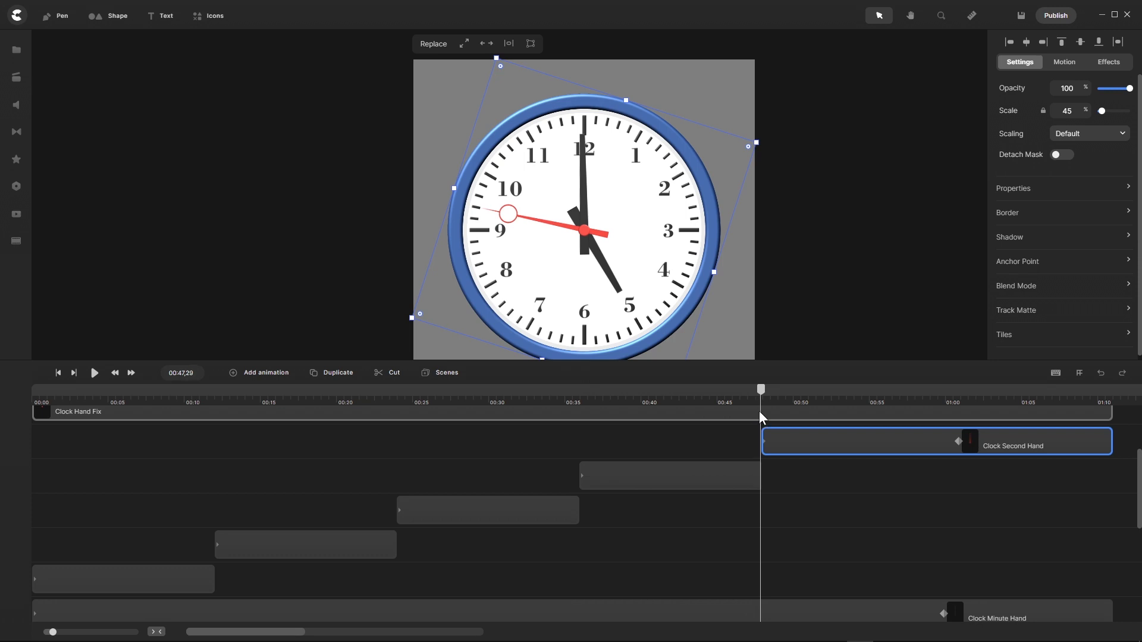
{"action": "left_click", "coordinate": [759, 412]}
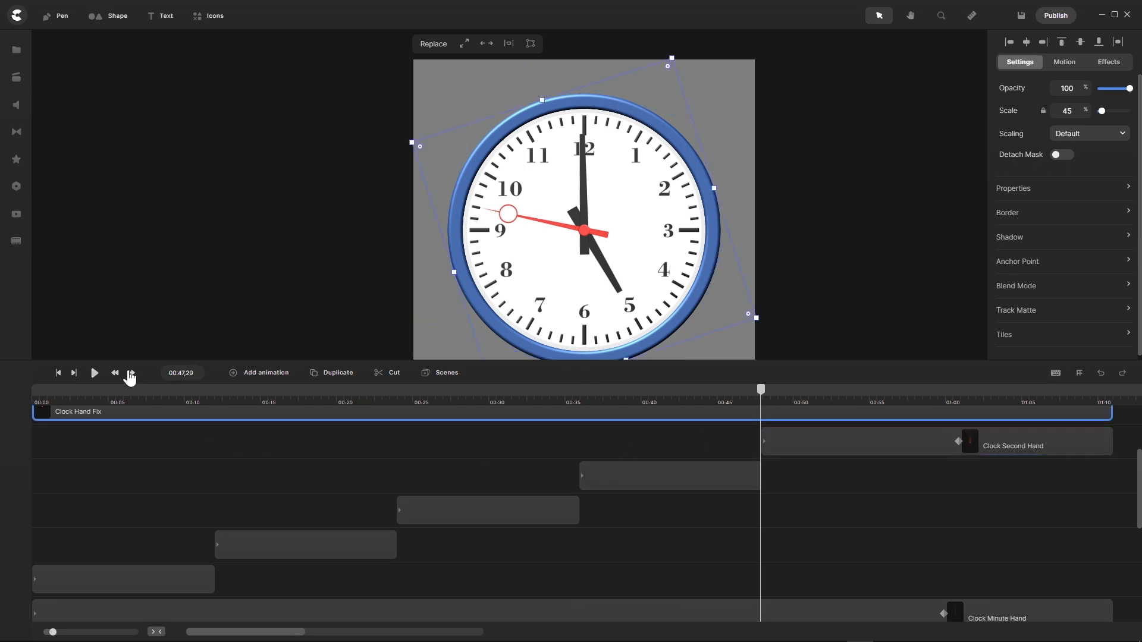
{"action": "left_click", "coordinate": [130, 374]}
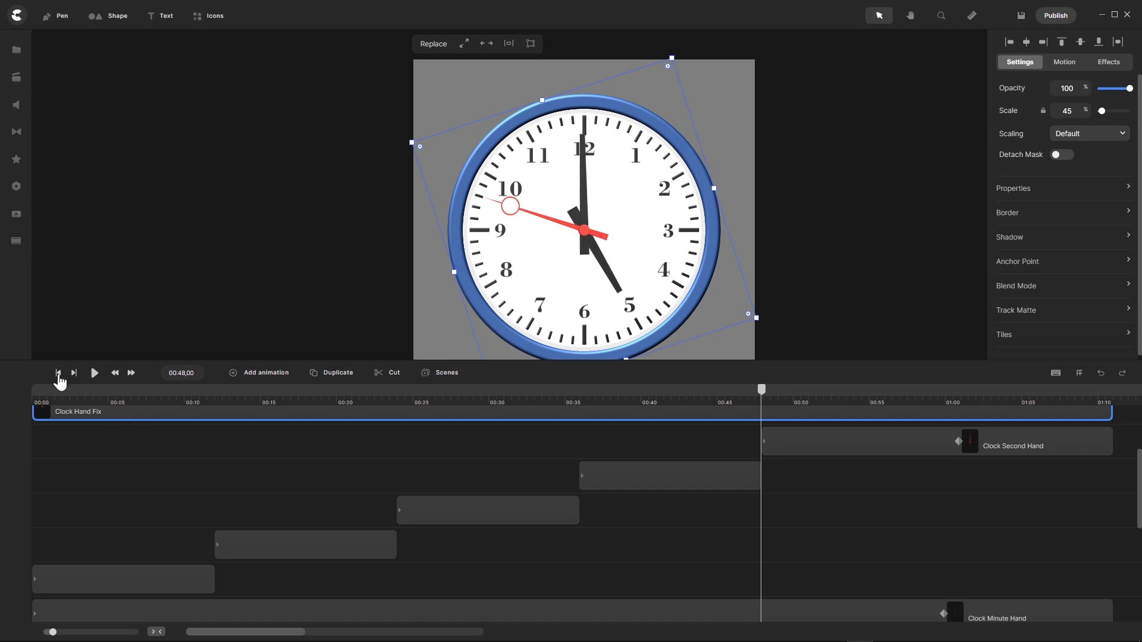
Step: Play the clock animation from the start, past the first join, to review the ticking motion
{"action": "left_click", "coordinate": [58, 373]}
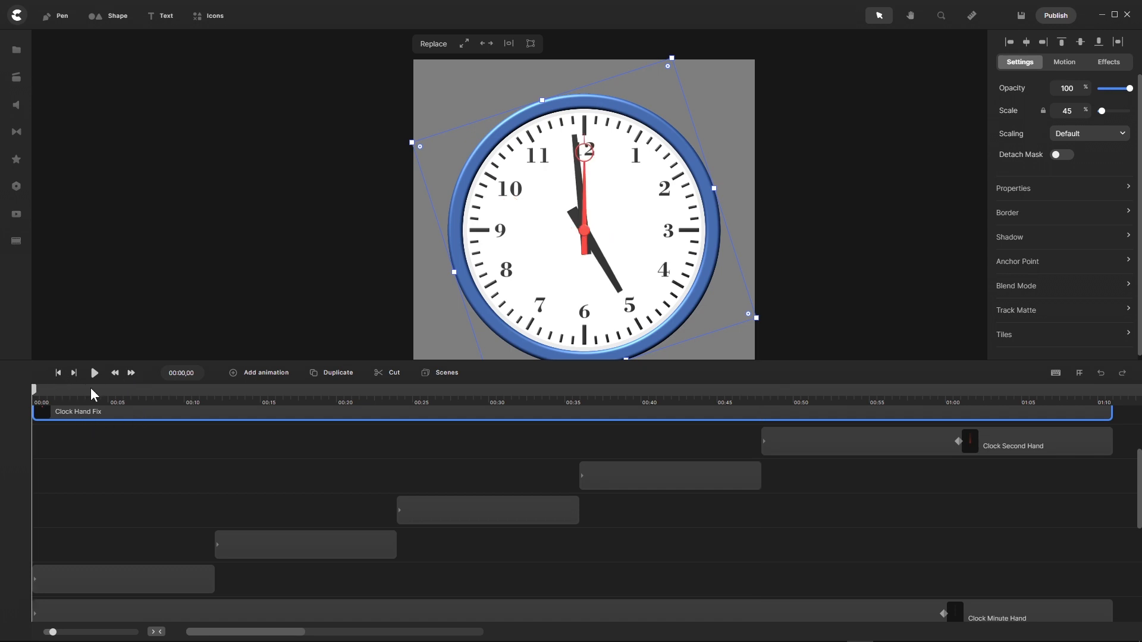
{"action": "left_click", "coordinate": [92, 373]}
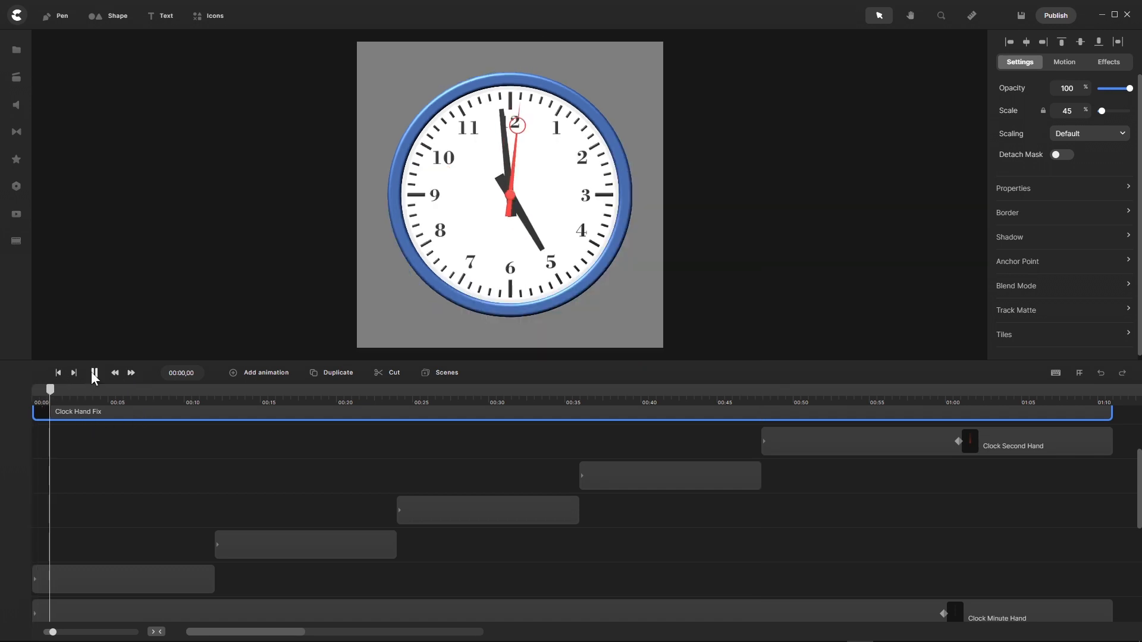
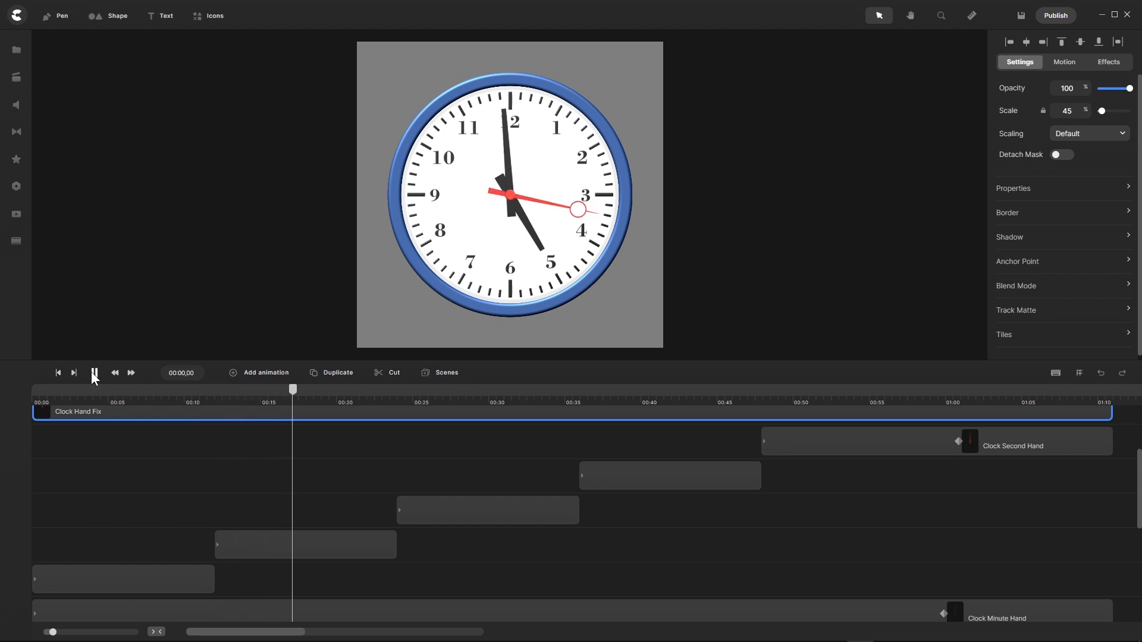
{"action": "left_click", "coordinate": [94, 372]}
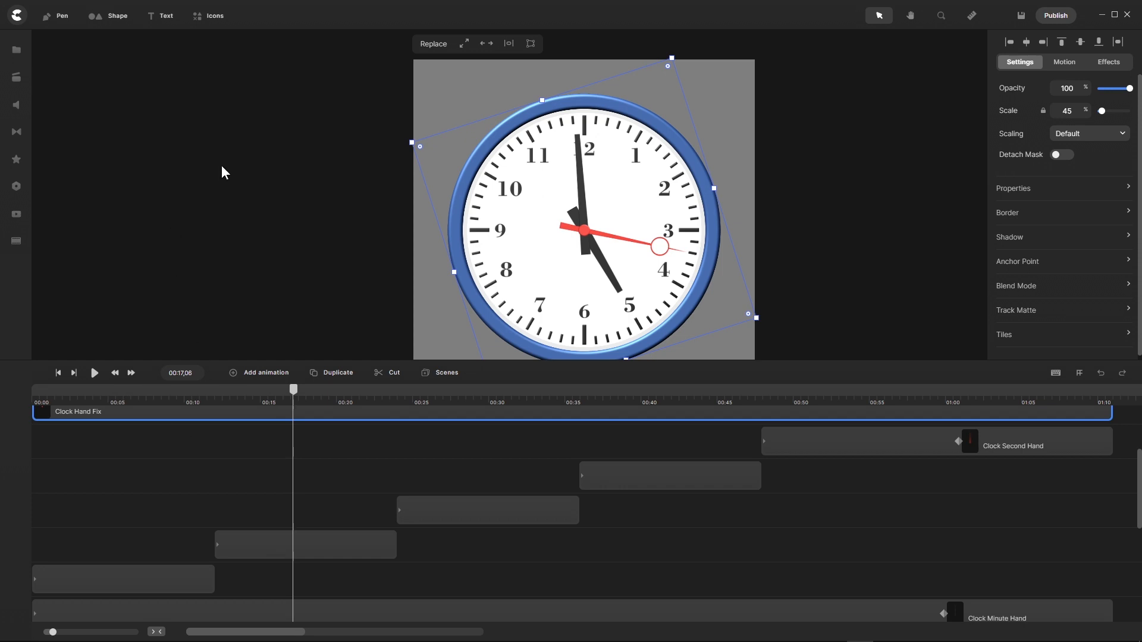
{"action": "scroll", "coordinate": [221, 166], "scroll_direction": "down", "scroll_amount": 2}
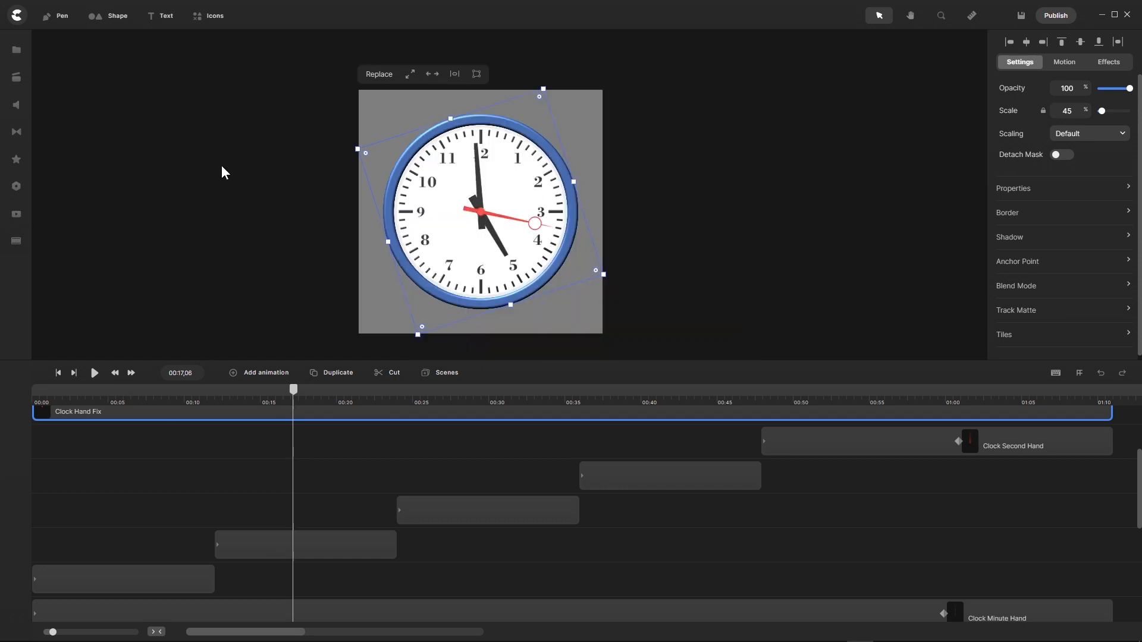
Step: Add the Ticking Clock 1 min audio from the project media at the start of the timeline
{"action": "left_click", "coordinate": [58, 373]}
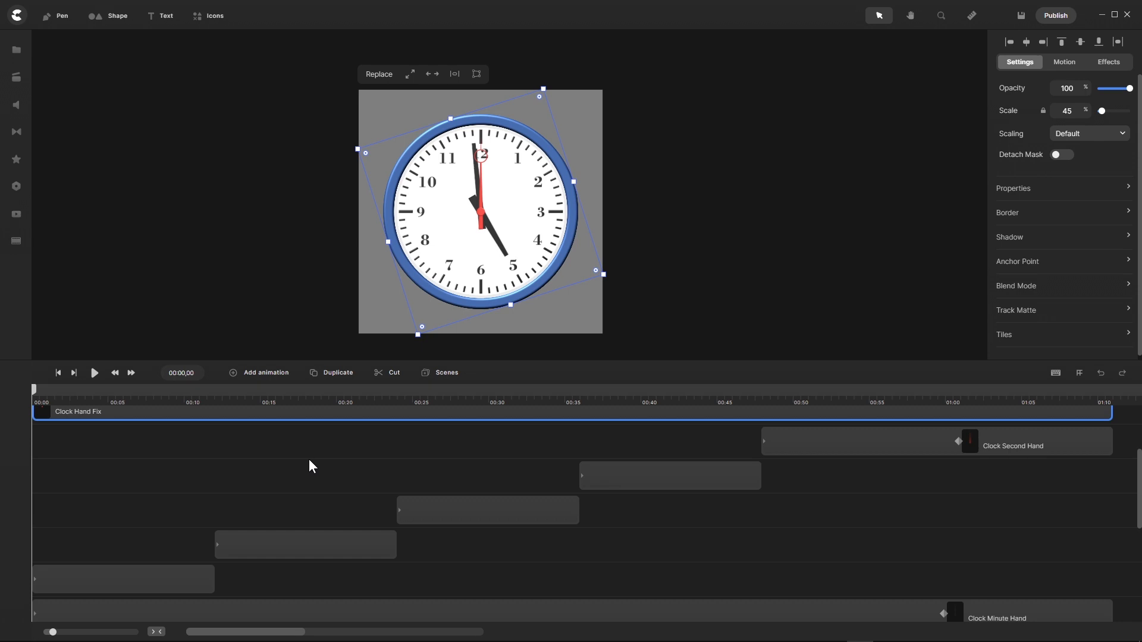
{"action": "scroll", "coordinate": [322, 467], "scroll_direction": "up", "scroll_amount": 3}
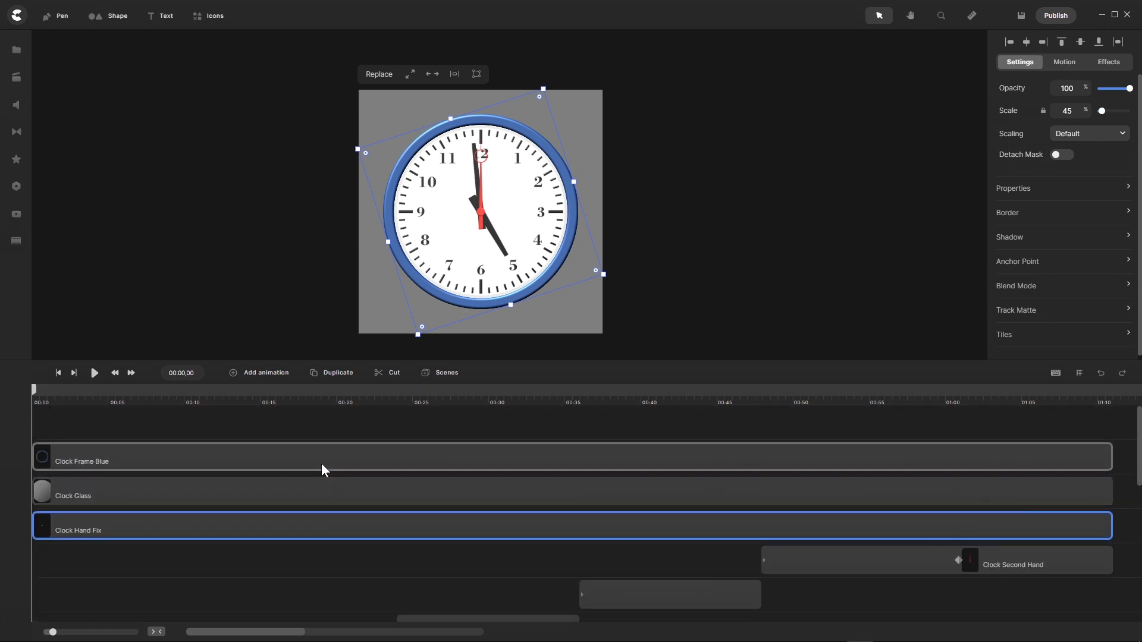
{"action": "left_click", "coordinate": [288, 421]}
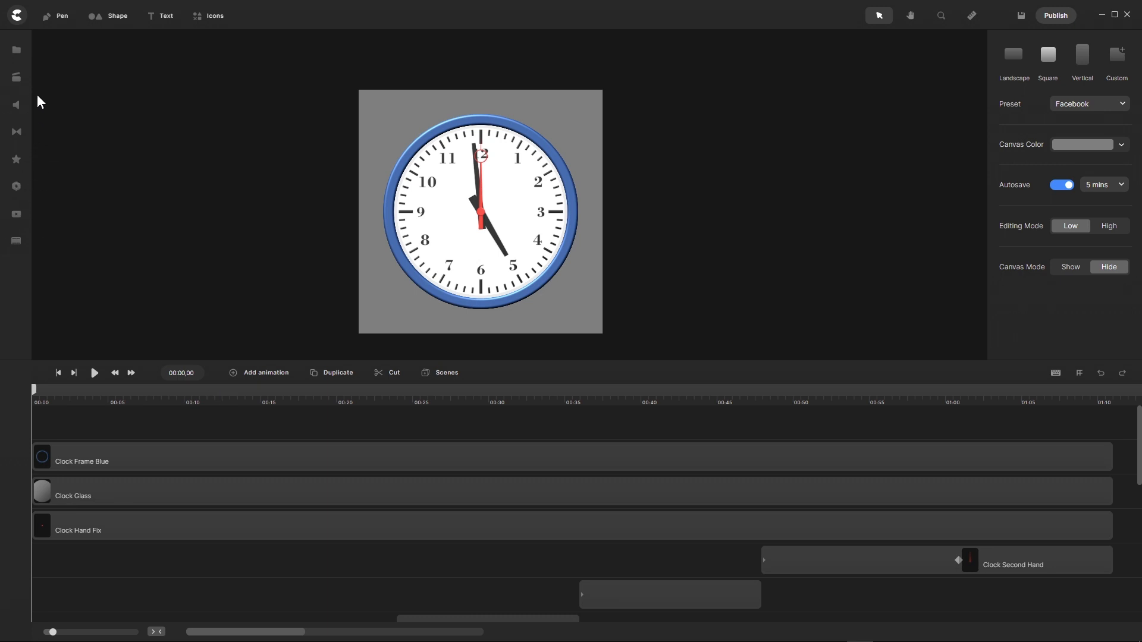
{"action": "left_click", "coordinate": [17, 52]}
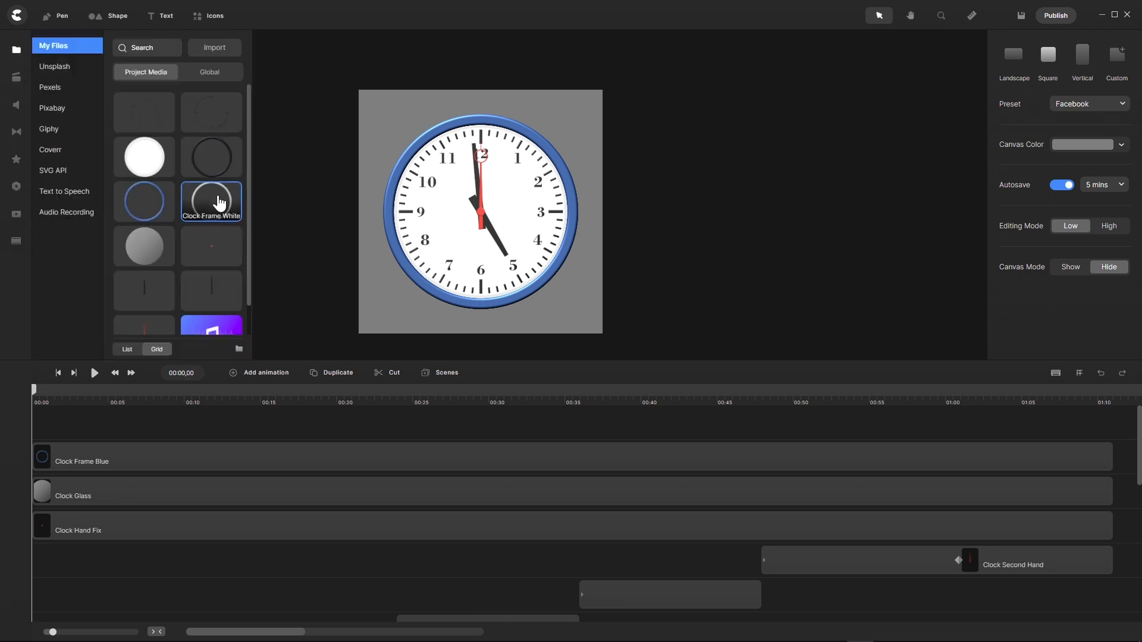
{"action": "scroll", "coordinate": [217, 199], "scroll_direction": "down", "scroll_amount": 1}
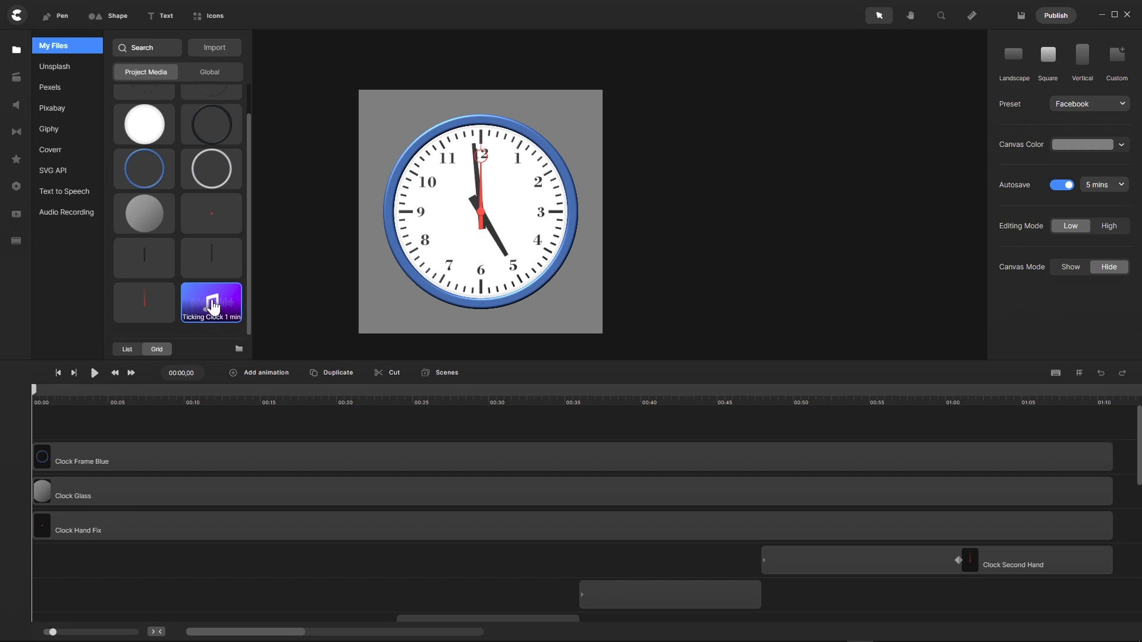
{"action": "left_click_drag", "start_coordinate": [213, 308], "coordinate": [461, 226]}
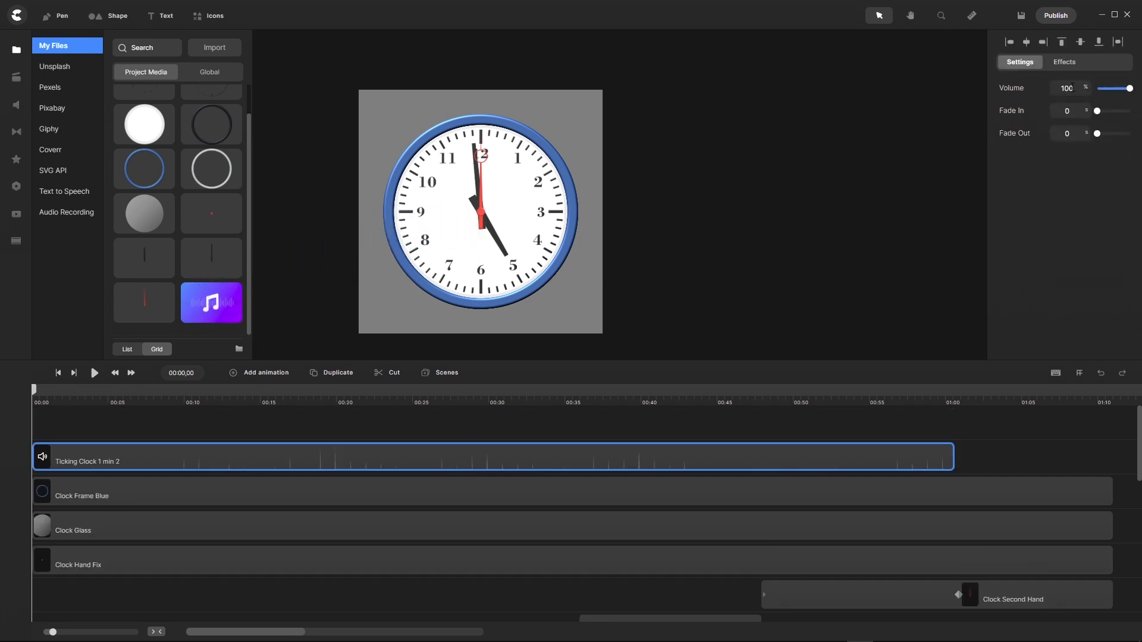
Step: Set the ticking audio's volume to 40% and play back the clock with its sound
{"action": "left_click_drag", "start_coordinate": [1078, 87], "coordinate": [1047, 91]}
{"action": "type", "text": "40"}
{"action": "left_click", "coordinate": [94, 372]}
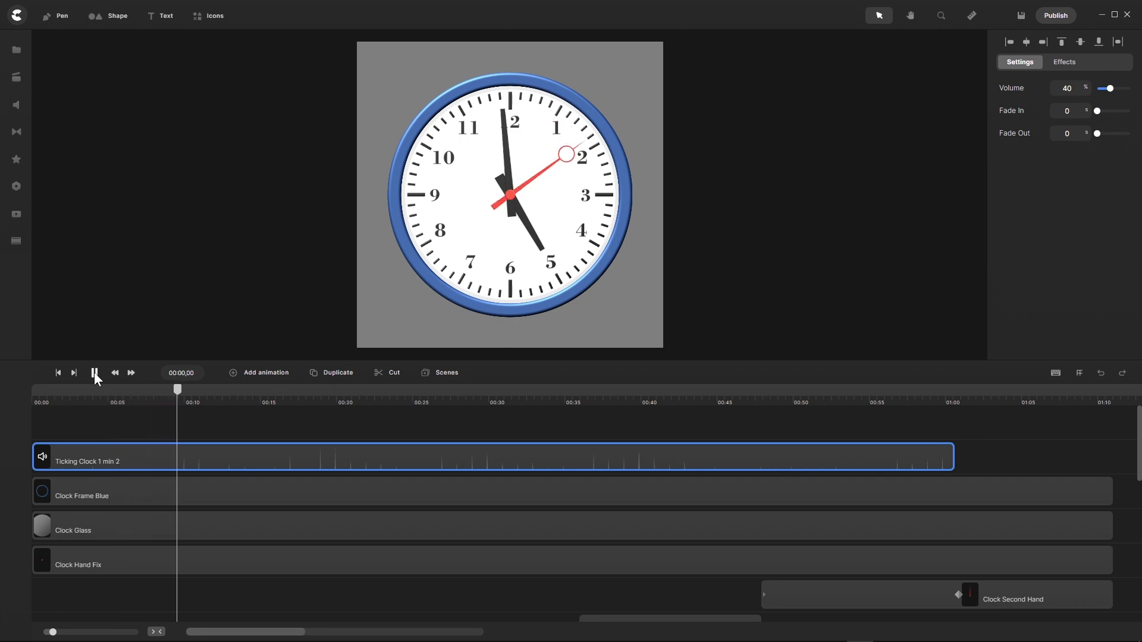
{"action": "left_click", "coordinate": [94, 372]}
Step: Group all the clock layers together with the ticking audio layer
{"action": "left_click", "coordinate": [125, 417]}
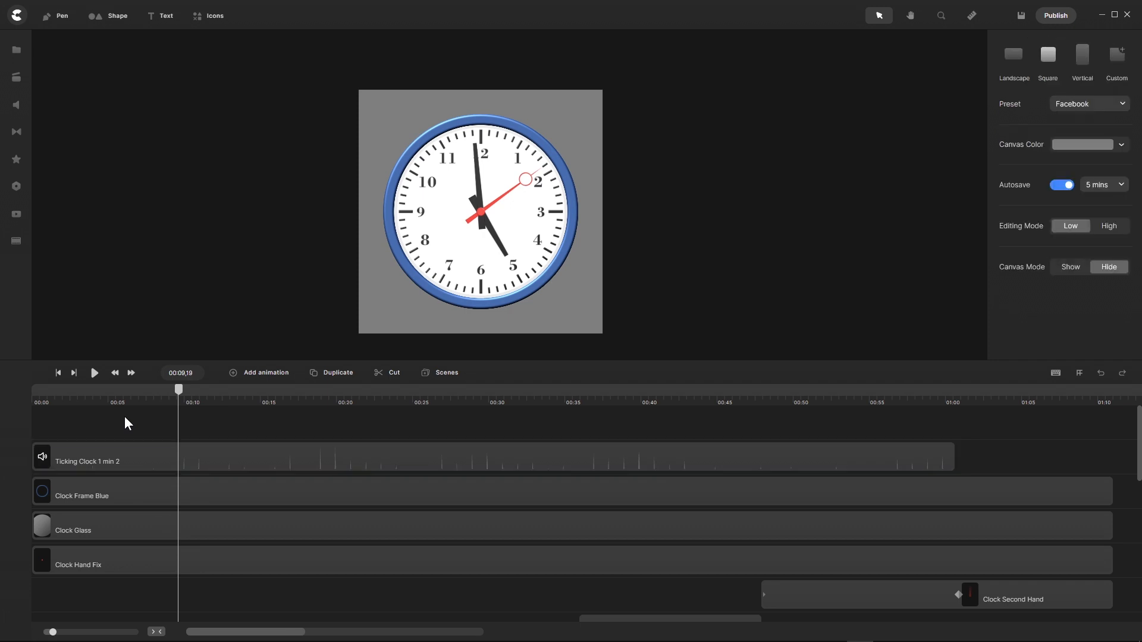
{"action": "key", "text": "ctrl+a"}
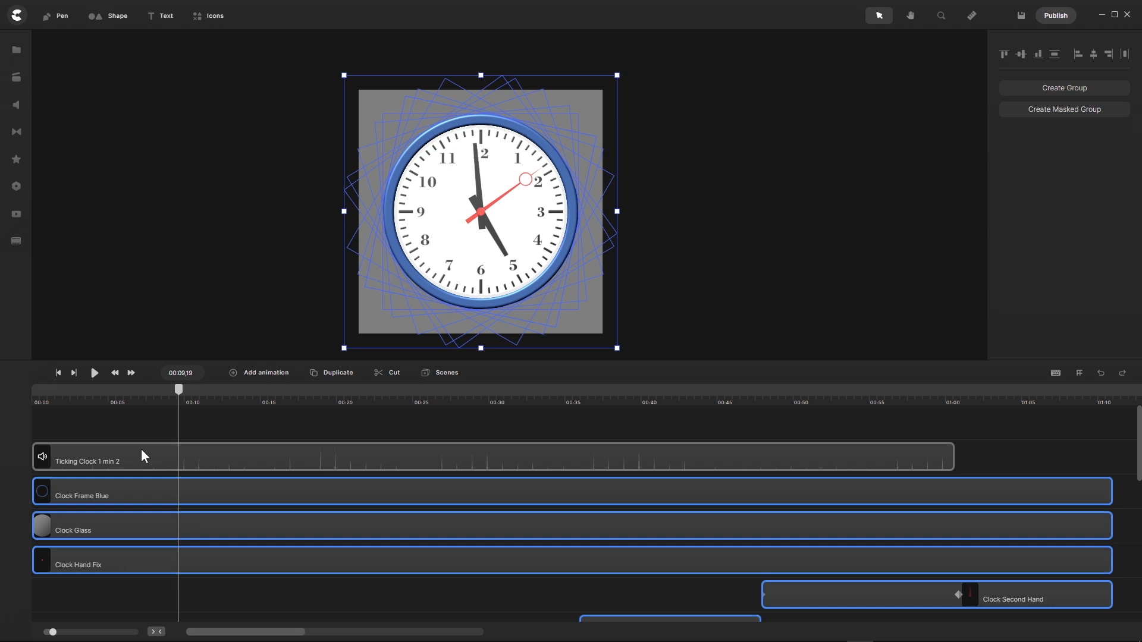
{"action": "left_click", "coordinate": [142, 450], "text": "shift"}
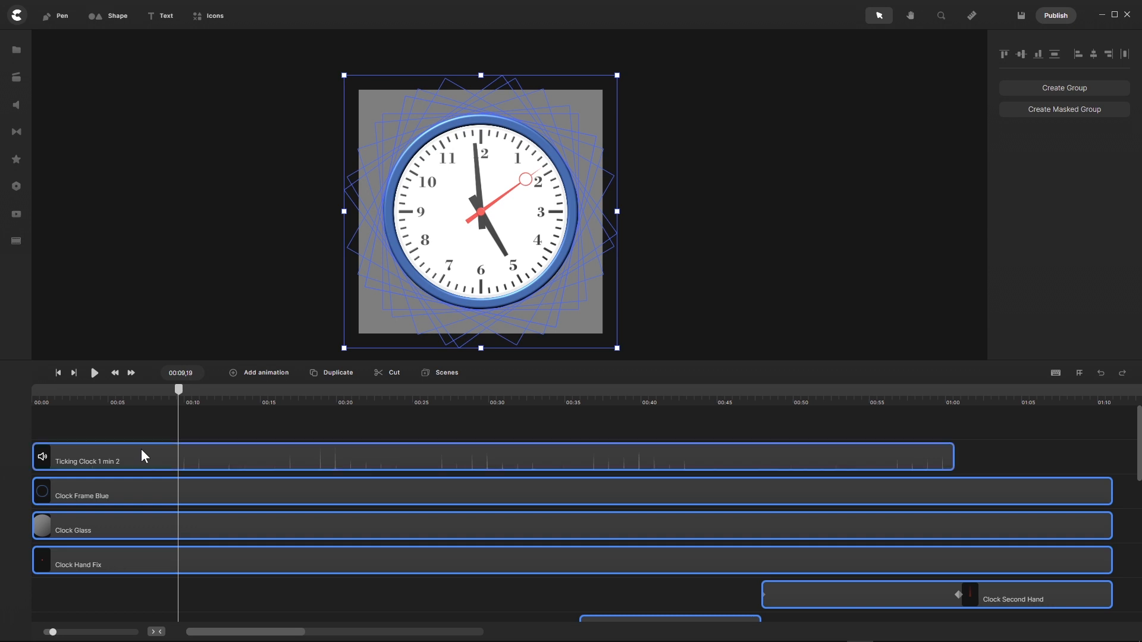
{"action": "scroll", "coordinate": [169, 423], "scroll_direction": "down", "scroll_amount": 10}
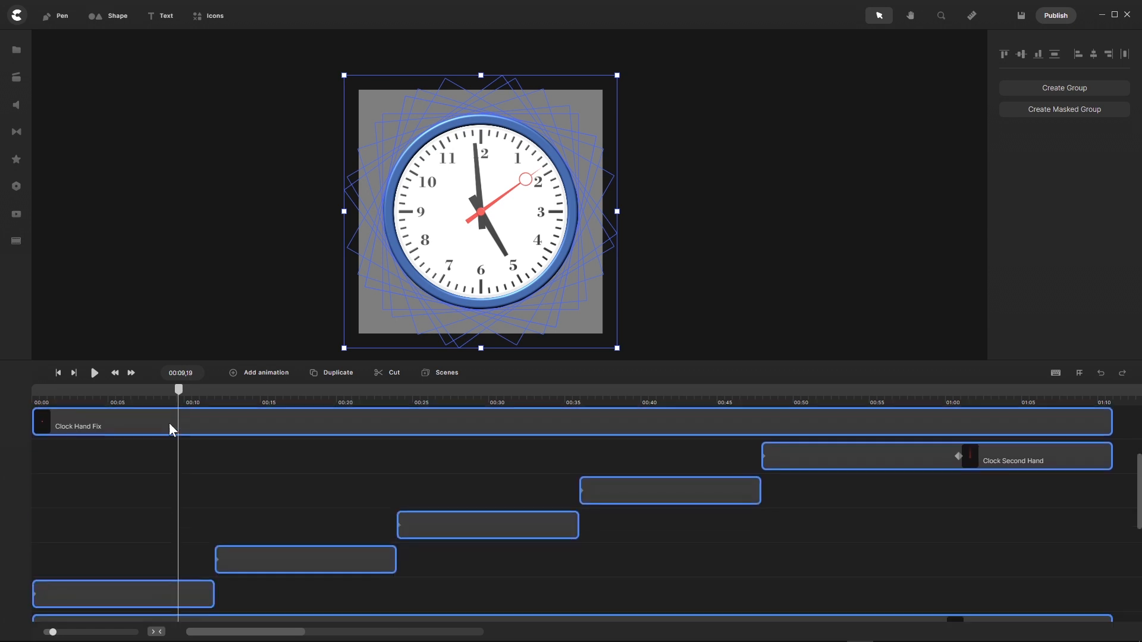
{"action": "scroll", "coordinate": [169, 423], "scroll_direction": "down", "scroll_amount": 3}
{"action": "scroll", "coordinate": [170, 423], "scroll_direction": "up", "scroll_amount": 10}
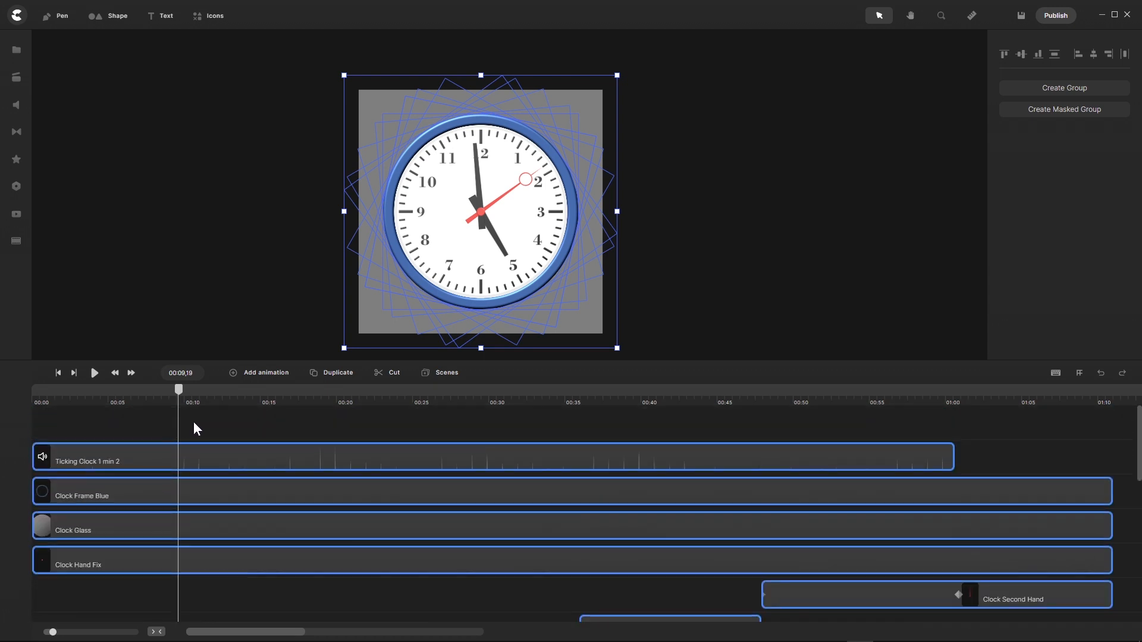
{"action": "key", "text": "ctrl+s"}
{"action": "key", "text": "ctrl+g"}
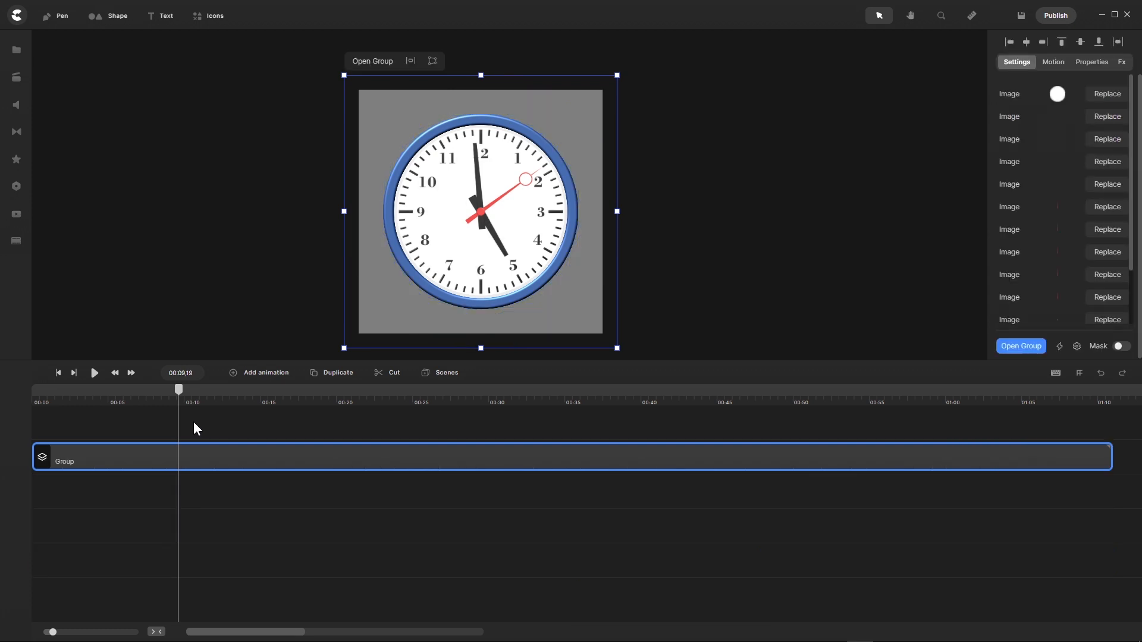
Step: Rename the group as Clock 1 min
{"action": "right_click", "coordinate": [68, 457]}
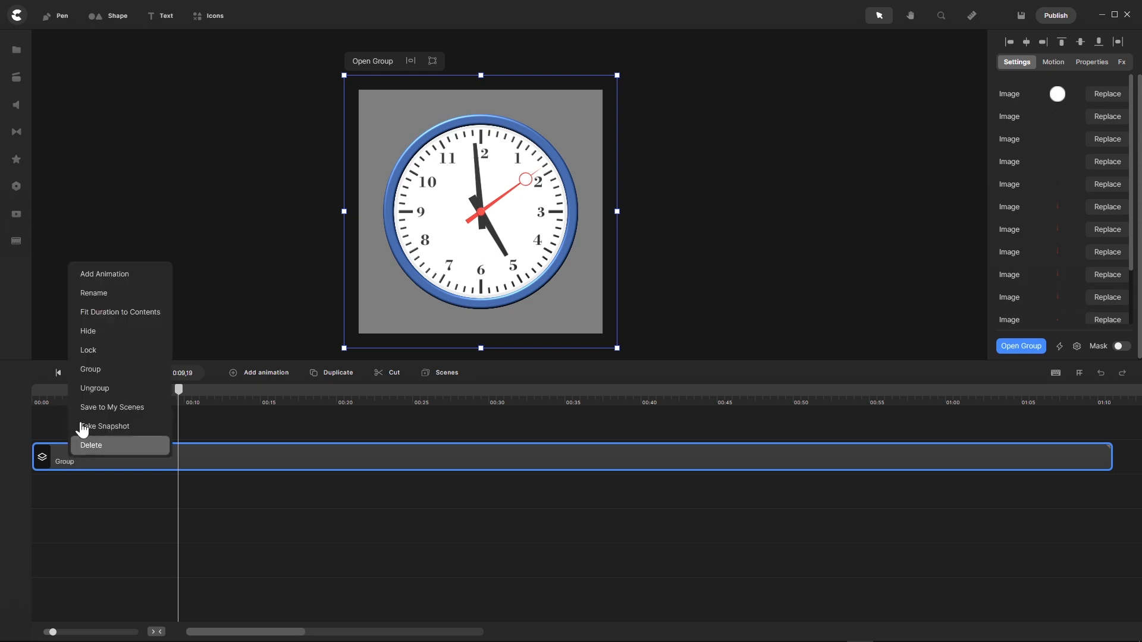
{"action": "left_click", "coordinate": [104, 292]}
{"action": "type", "text": "Clock"}
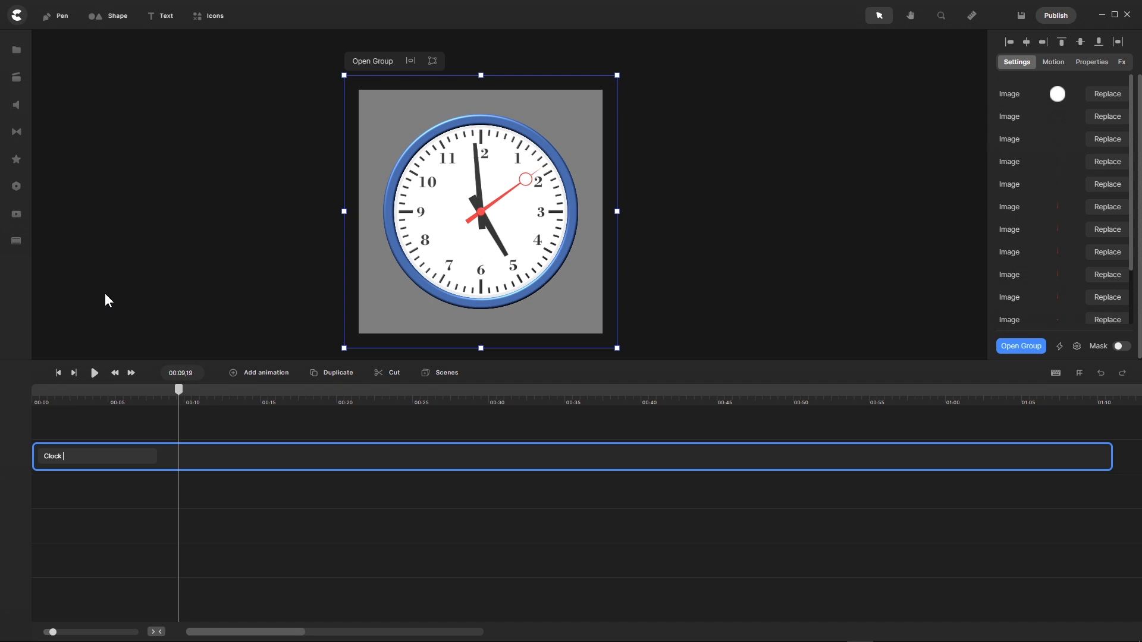
{"action": "type", "text": "1 min"}
{"action": "key", "text": "Return"}
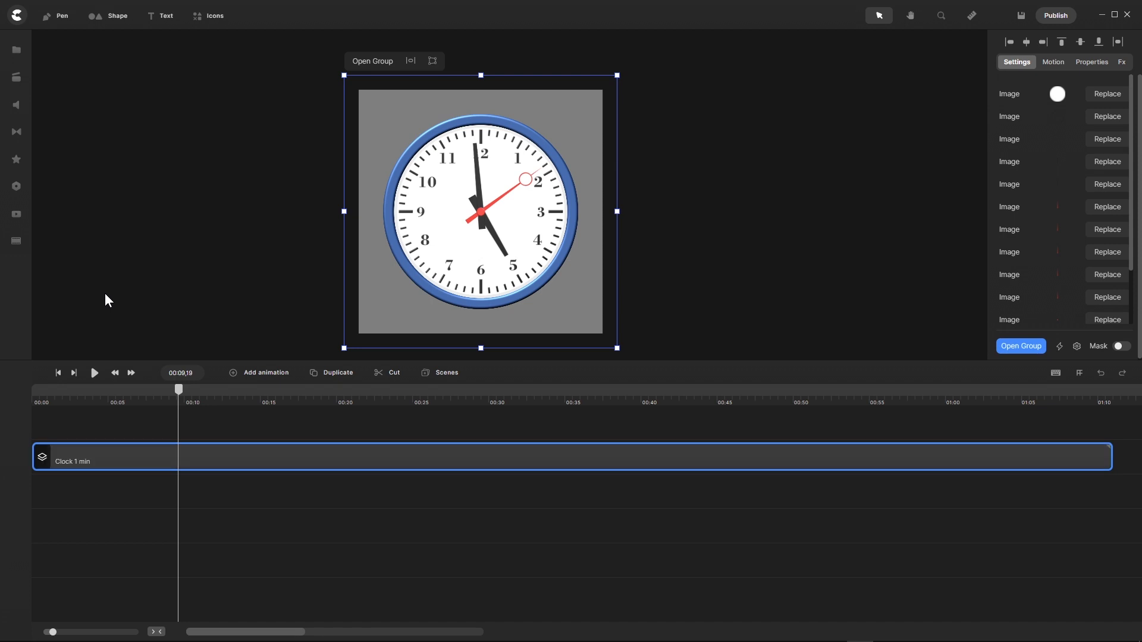
Step: Save the Clock 1 min group to My Scenes and delete it from the timeline
{"action": "right_click", "coordinate": [142, 460]}
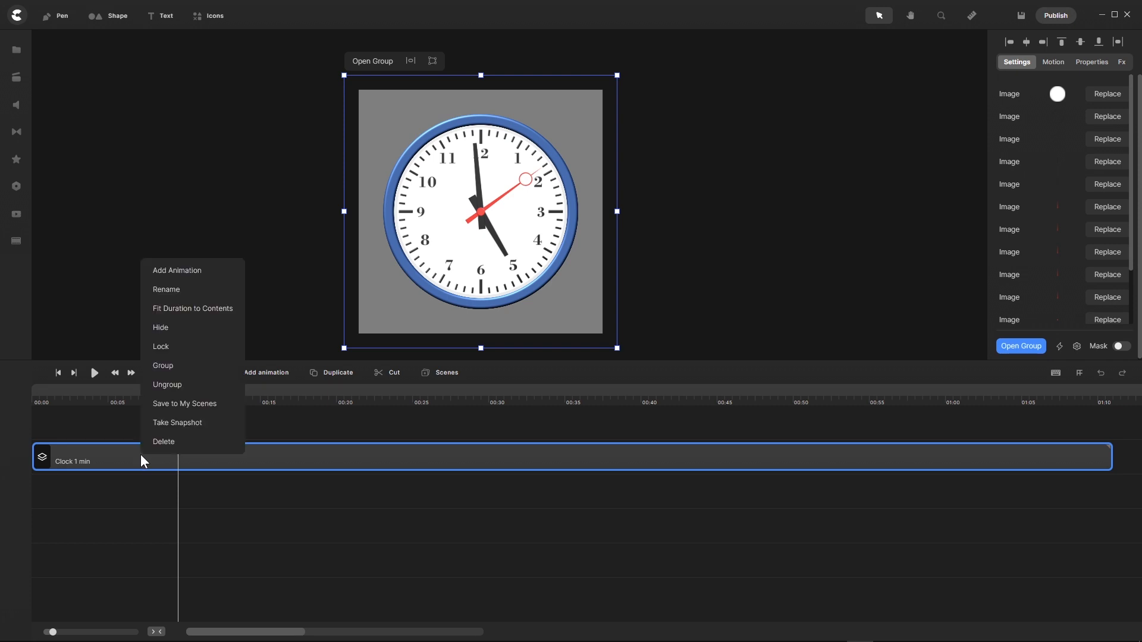
{"action": "left_click", "coordinate": [158, 404]}
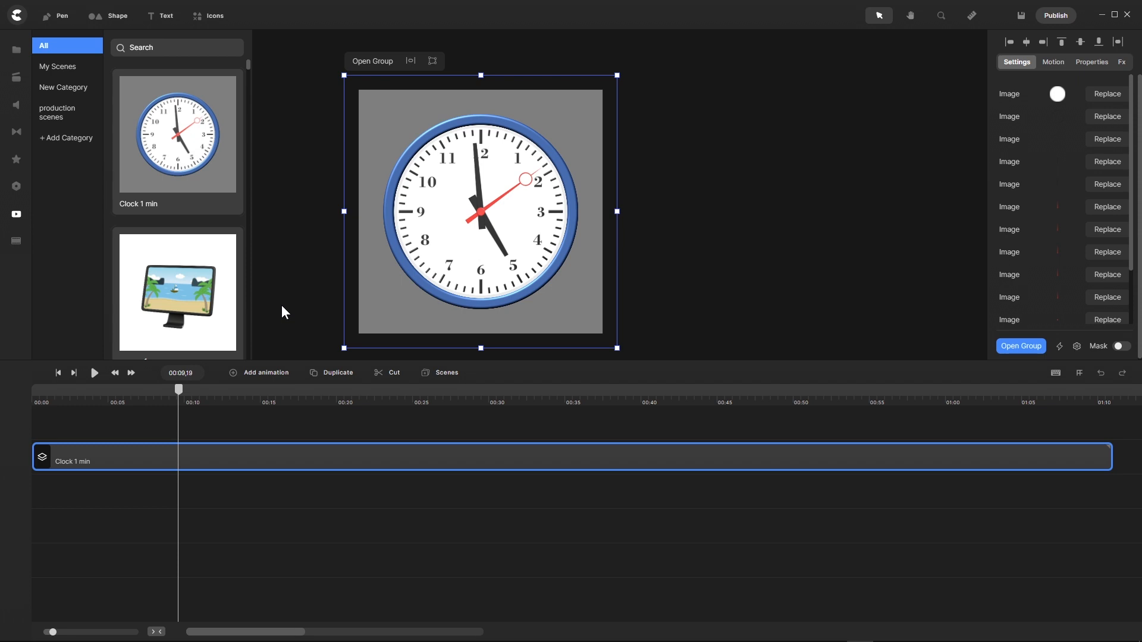
{"action": "right_click", "coordinate": [221, 455]}
{"action": "left_click", "coordinate": [239, 444]}
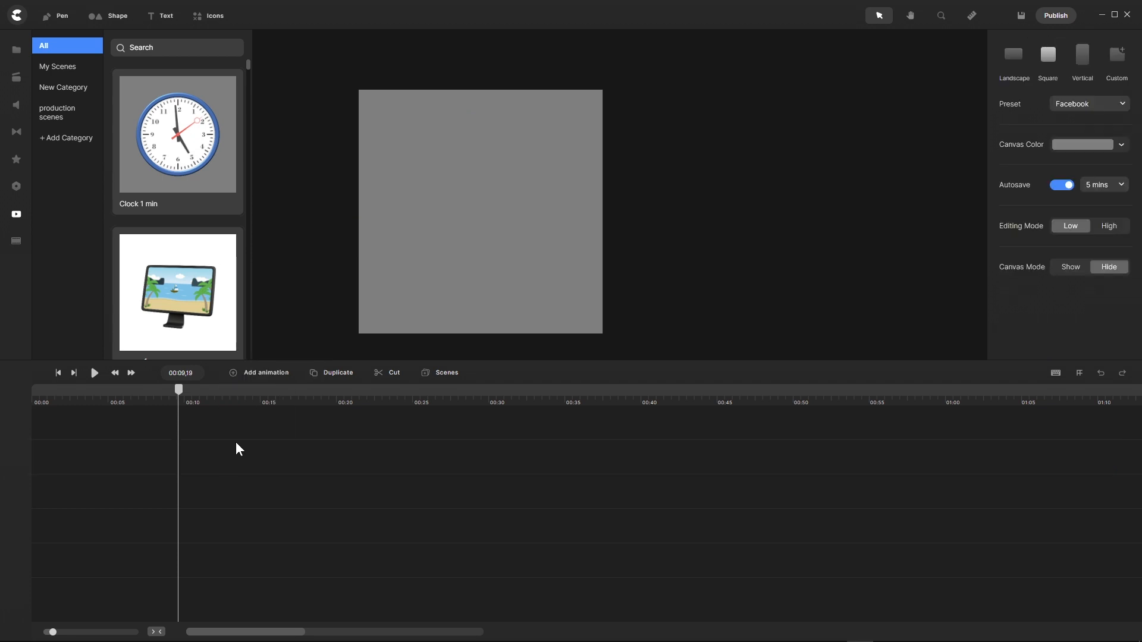
Step: Add a triangle shape at the start of the timeline
{"action": "left_click_drag", "start_coordinate": [181, 390], "coordinate": [8, 408]}
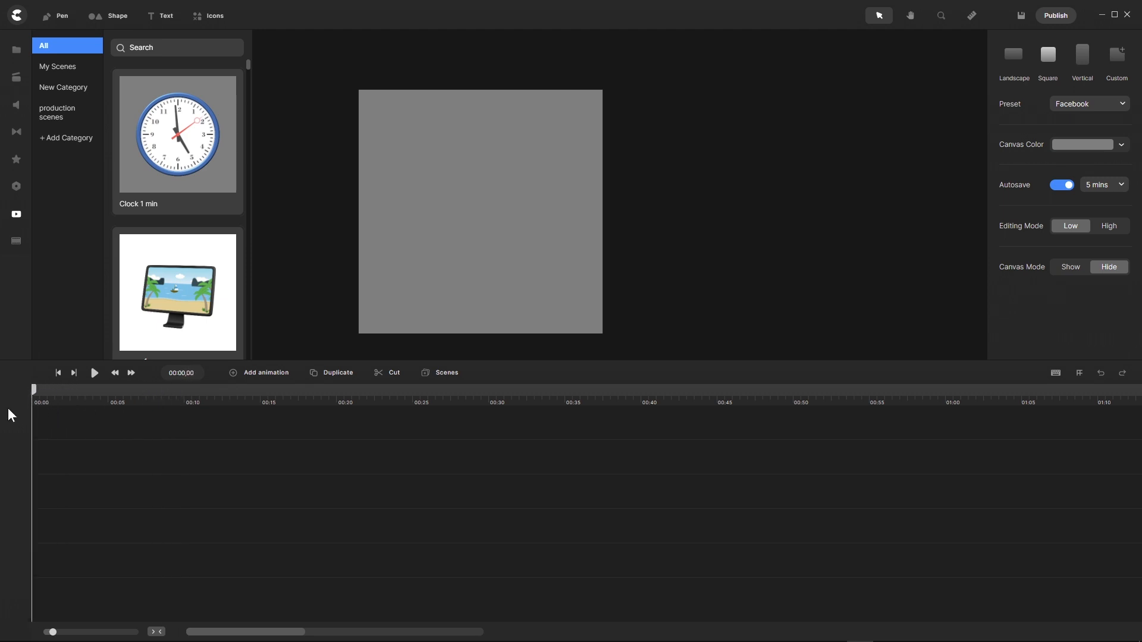
{"action": "left_click", "coordinate": [94, 17]}
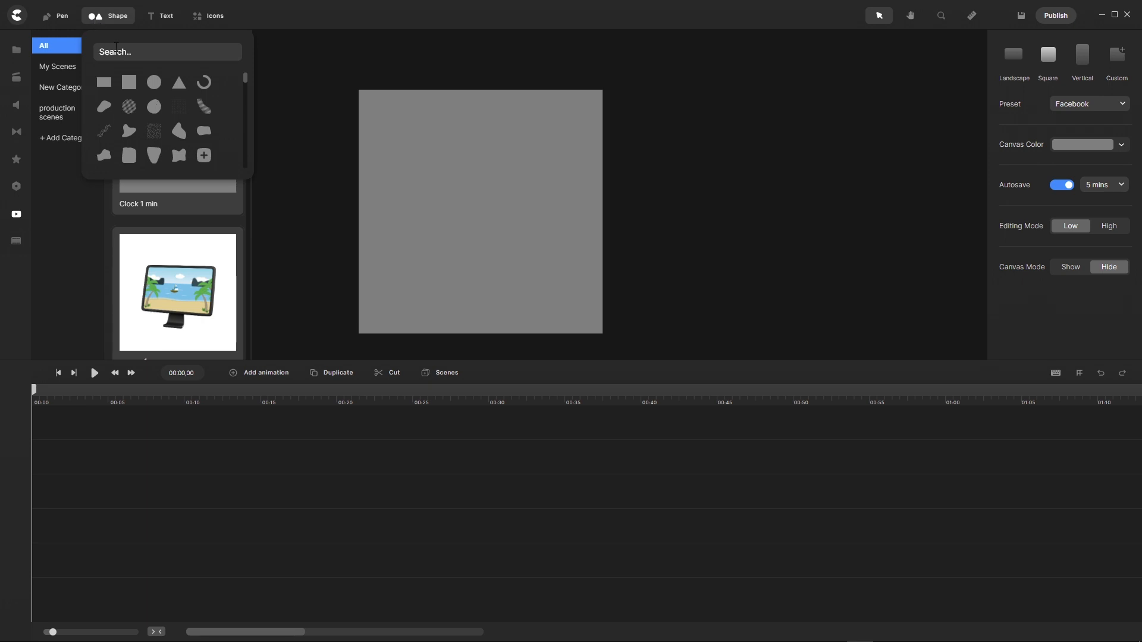
{"action": "left_click", "coordinate": [179, 85]}
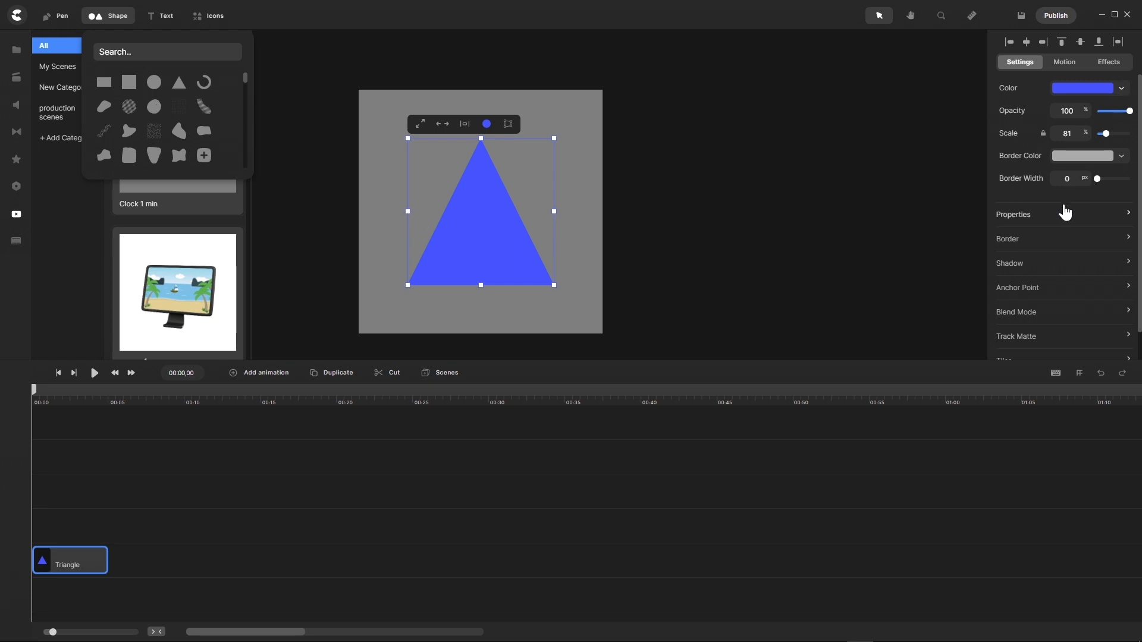
Step: Set the canvas colour to white (ffffff)
{"action": "left_click", "coordinate": [843, 432]}
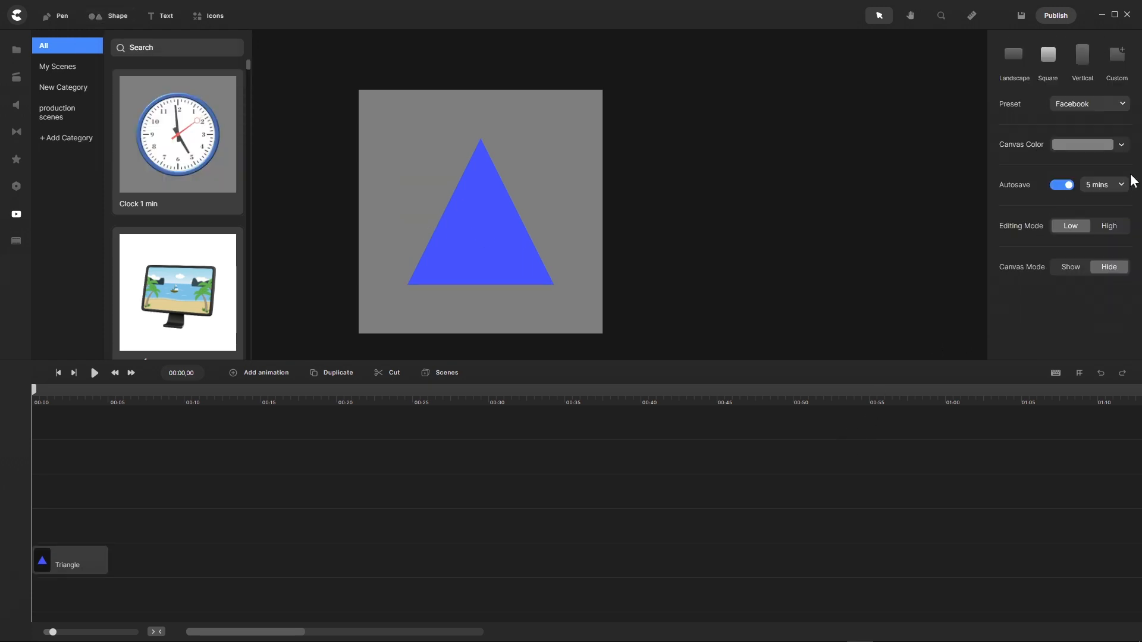
{"action": "left_click", "coordinate": [1126, 149]}
{"action": "left_click_drag", "start_coordinate": [918, 111], "coordinate": [778, 13]}
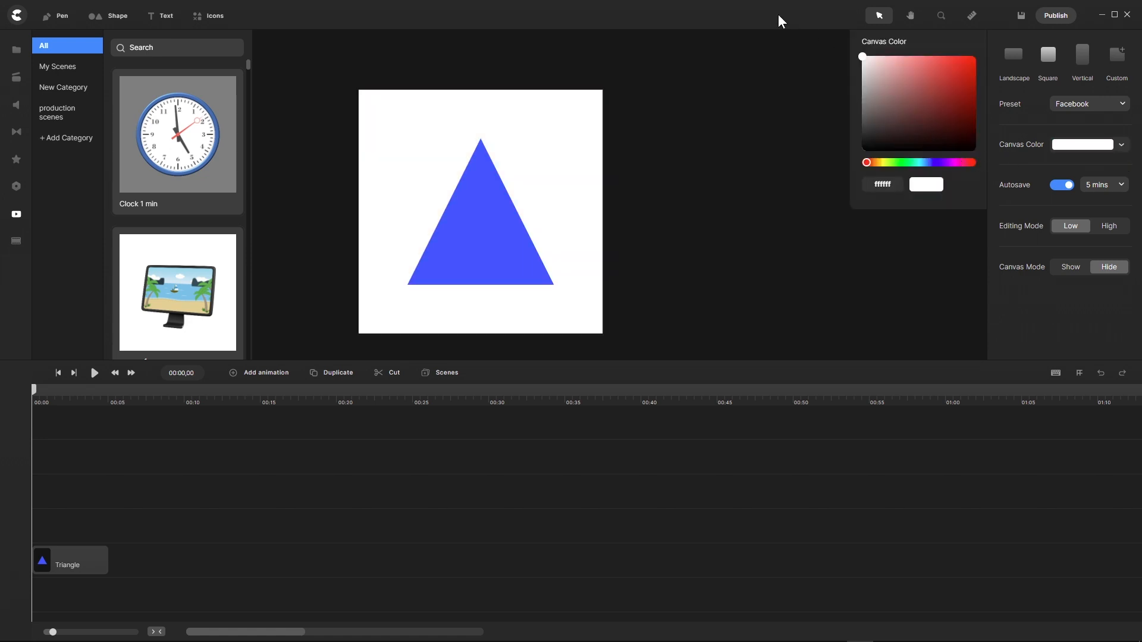
Step: Move the triangle layer to a higher track and extend its duration to about 34 seconds
{"action": "left_click_drag", "start_coordinate": [89, 559], "coordinate": [42, 450]}
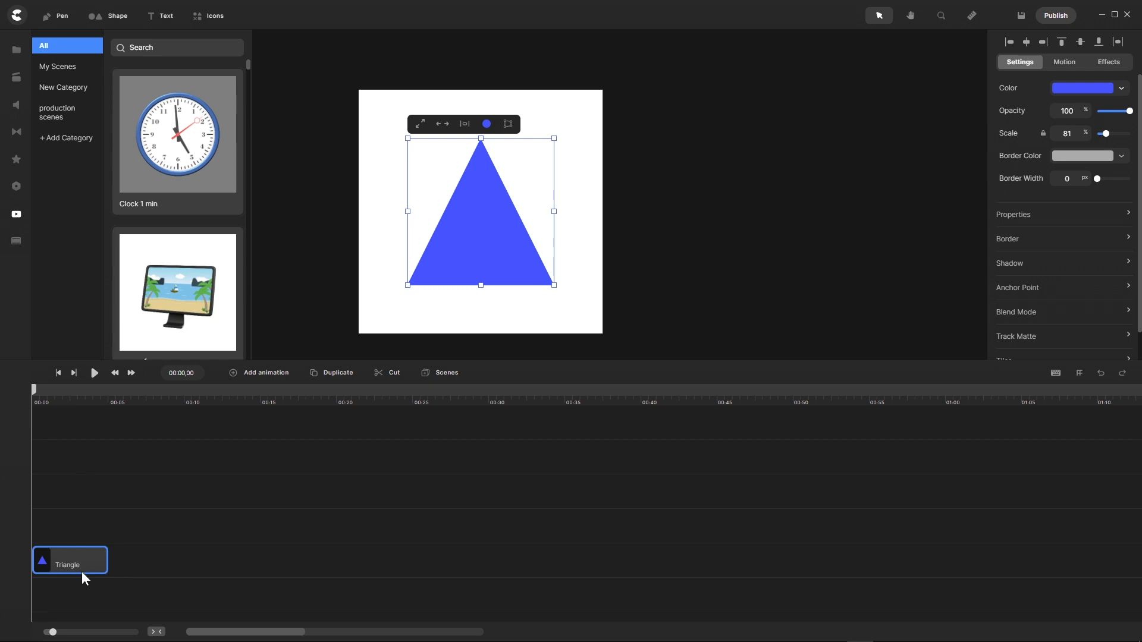
{"action": "left_click_drag", "start_coordinate": [82, 563], "coordinate": [548, 463]}
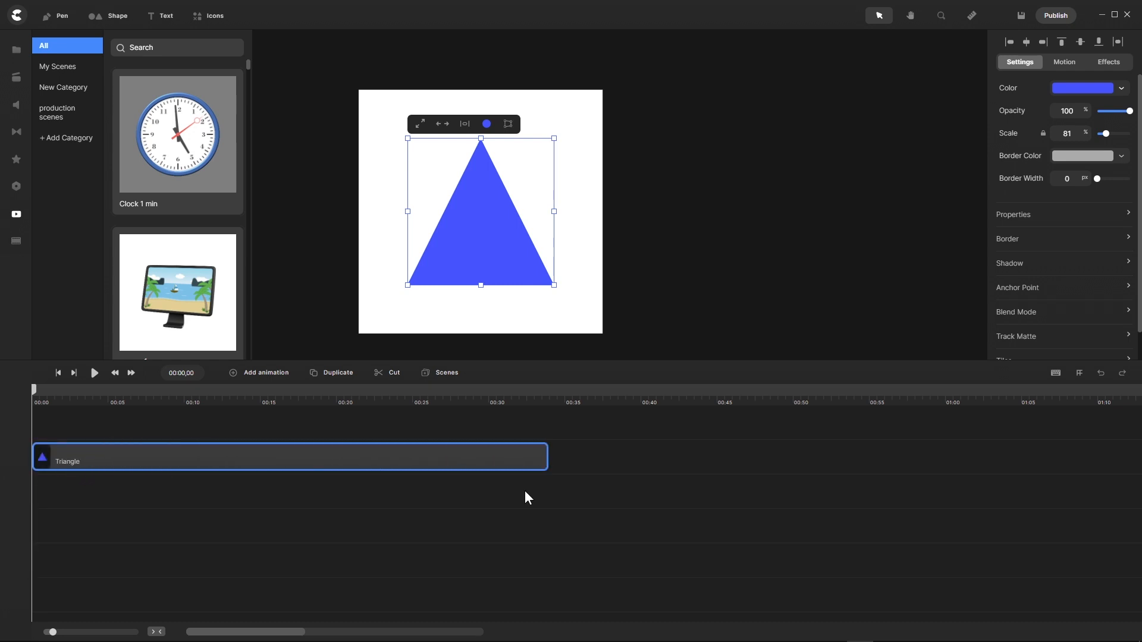
Step: Narrow the triangle into a thin pointer with a scale of about 7% and centre it on the canvas
{"action": "left_click_drag", "start_coordinate": [407, 211], "coordinate": [541, 219]}
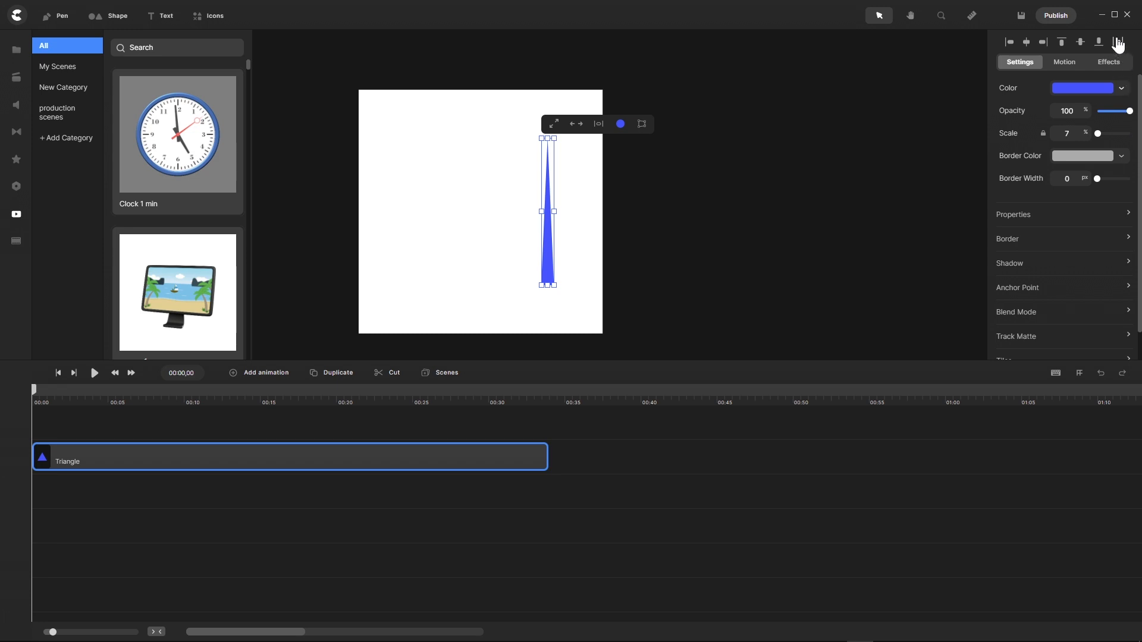
{"action": "left_click", "coordinate": [1118, 42]}
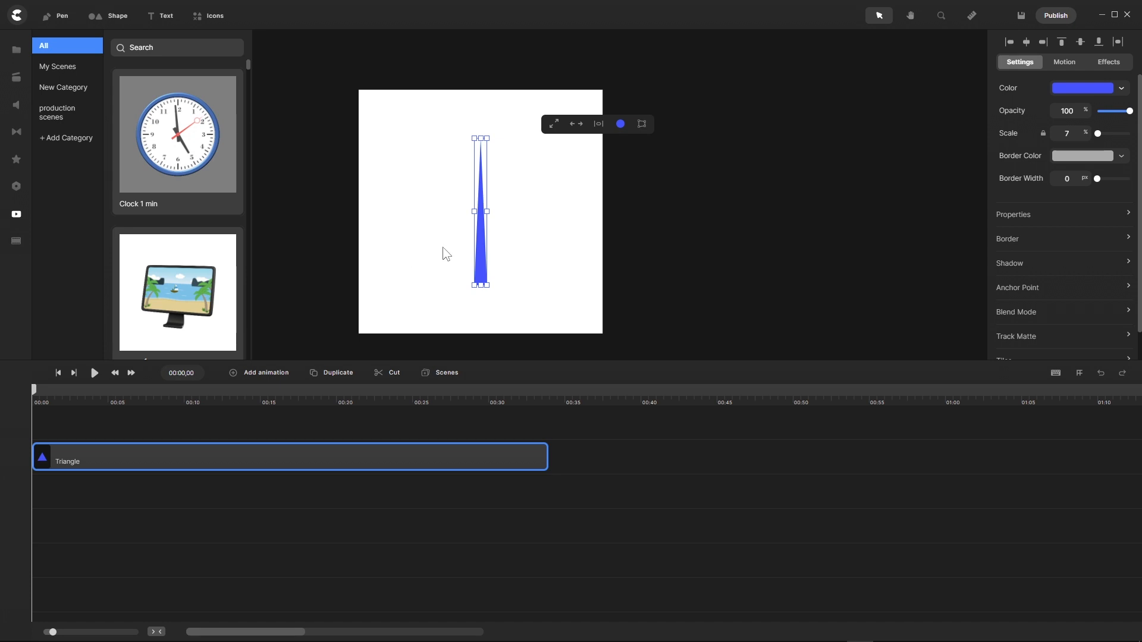
{"action": "scroll", "coordinate": [479, 288], "scroll_direction": "up", "scroll_amount": 3}
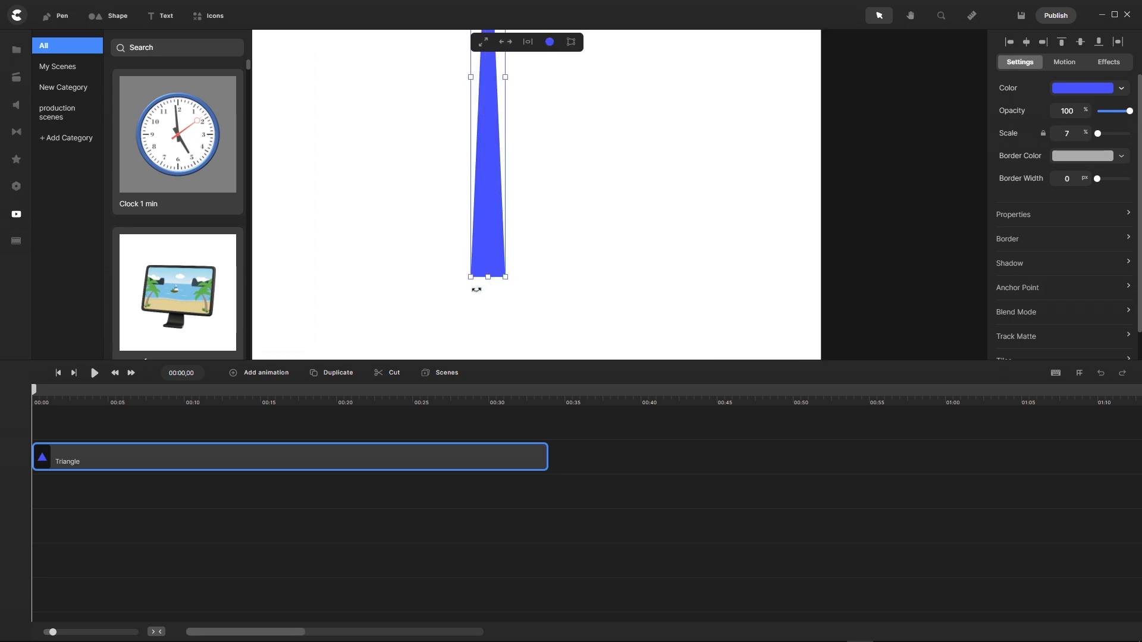
{"action": "scroll", "coordinate": [477, 290], "scroll_direction": "down", "scroll_amount": 1}
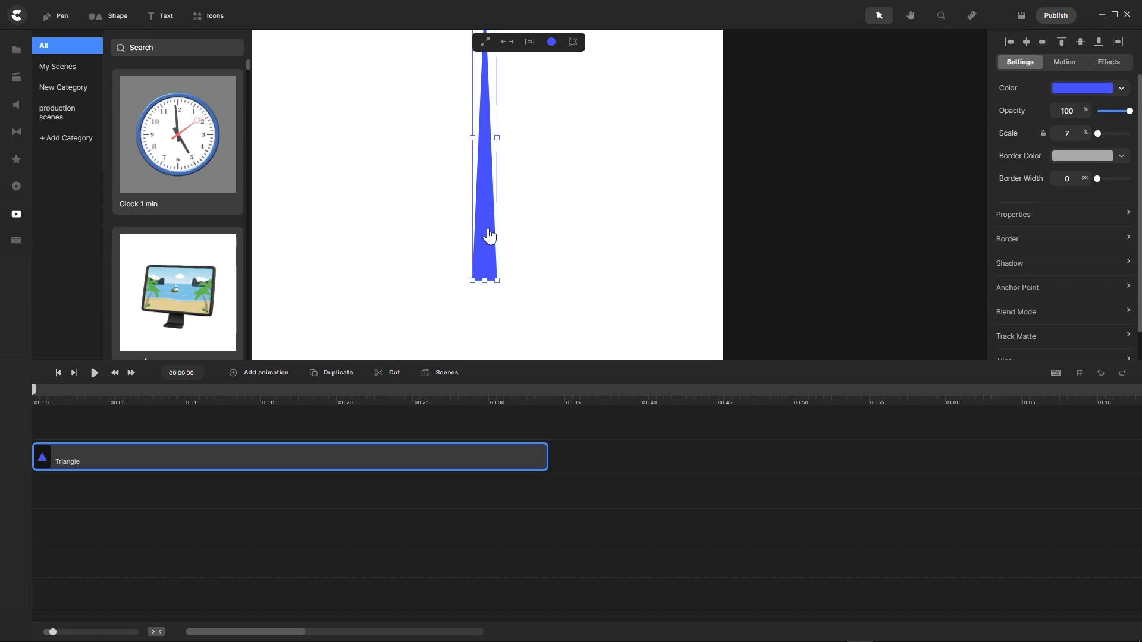
{"action": "scroll", "coordinate": [563, 230], "scroll_direction": "down", "scroll_amount": 3}
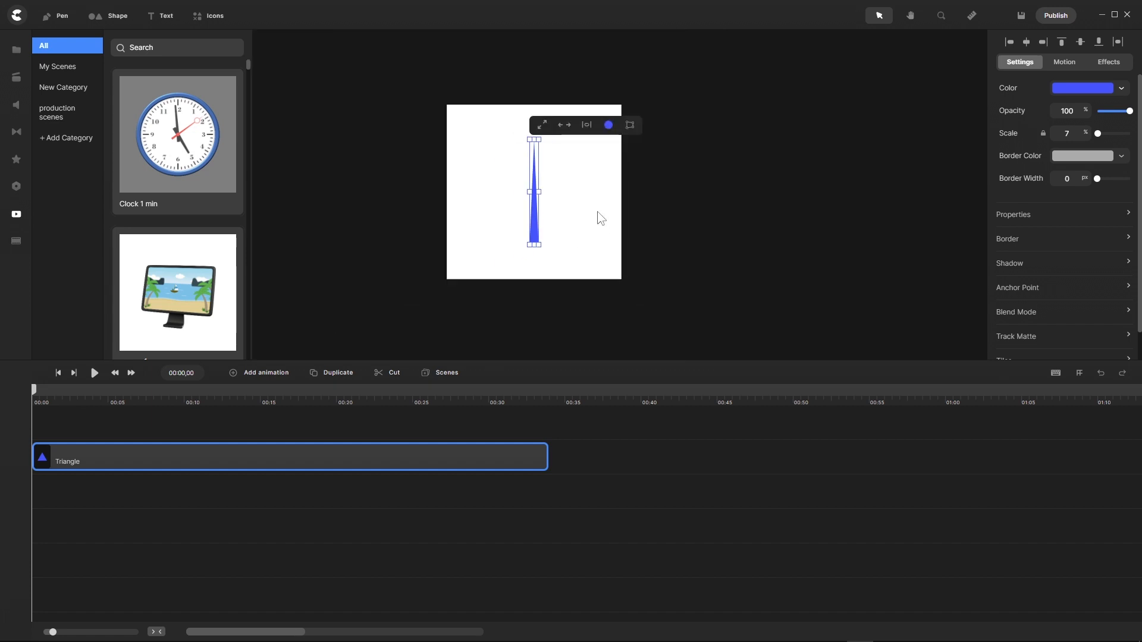
{"action": "scroll", "coordinate": [583, 189], "scroll_direction": "up", "scroll_amount": 2}
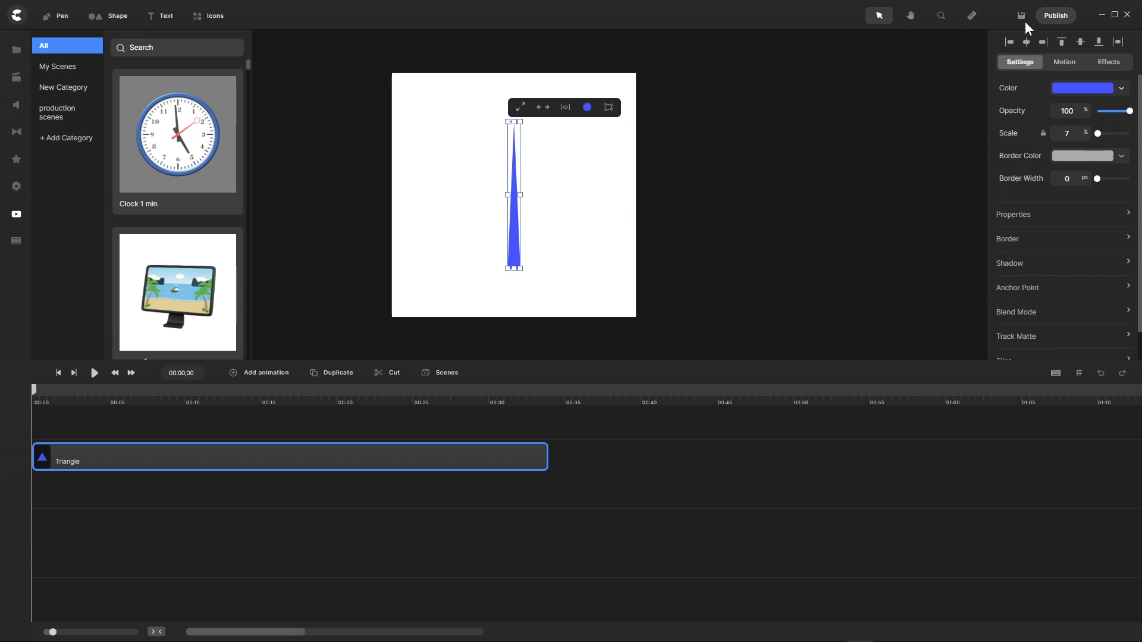
Step: Add a horizontal and a vertical guideline through the centre of the canvas
{"action": "left_click", "coordinate": [972, 15]}
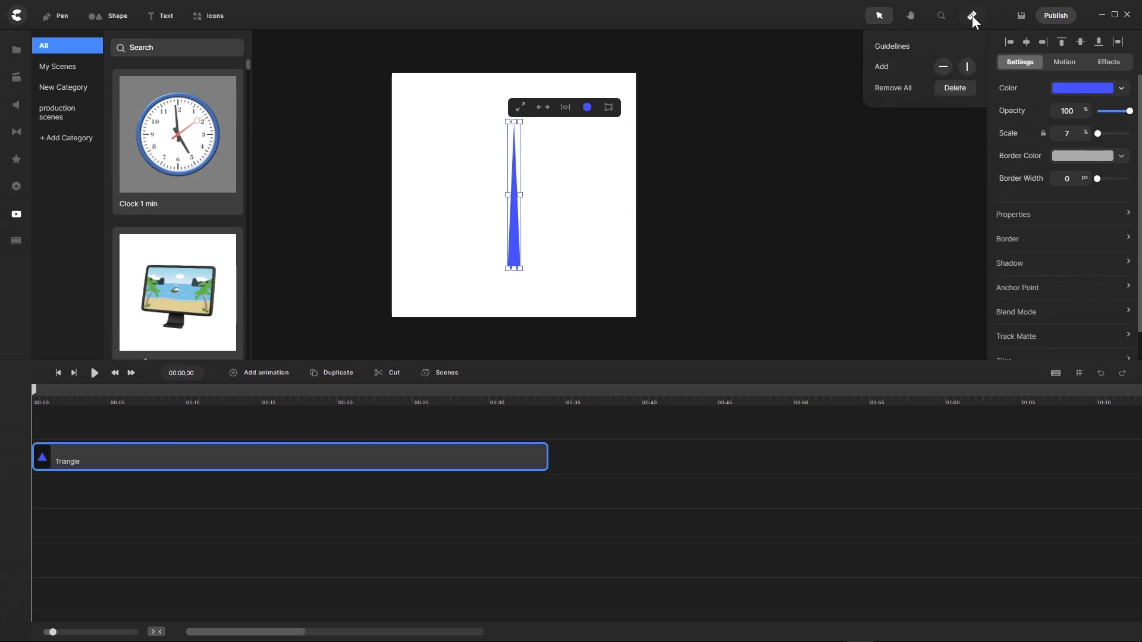
{"action": "left_click", "coordinate": [944, 70]}
{"action": "left_click", "coordinate": [966, 71]}
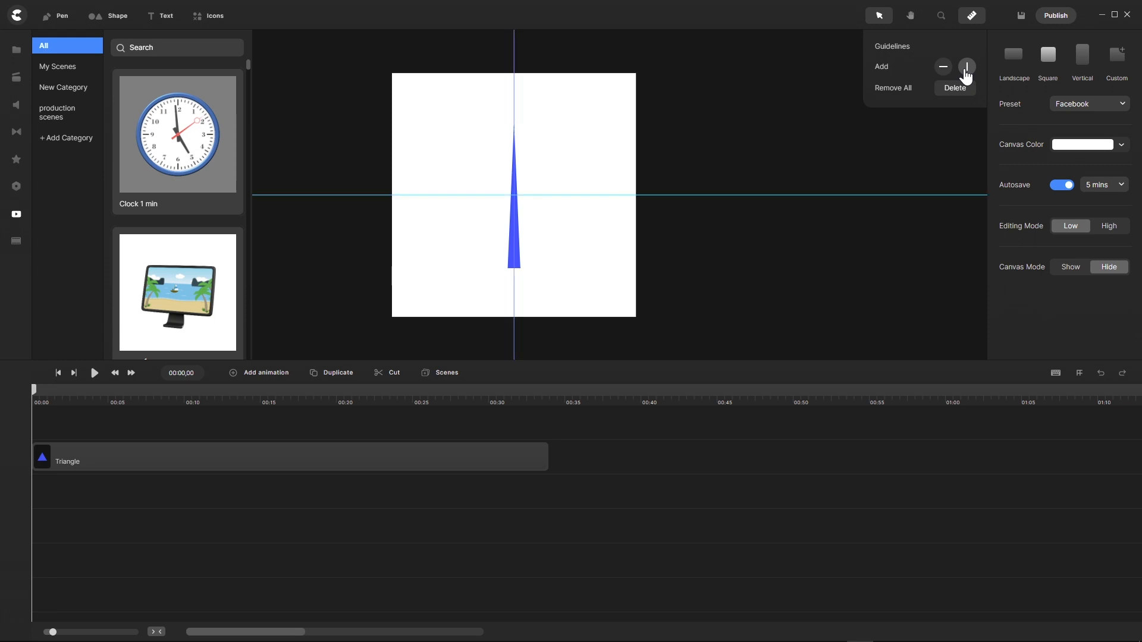
Step: Move the thin triangle up along the vertical guideline so its base sits slightly below the horizontal guideline
{"action": "left_click", "coordinate": [518, 267]}
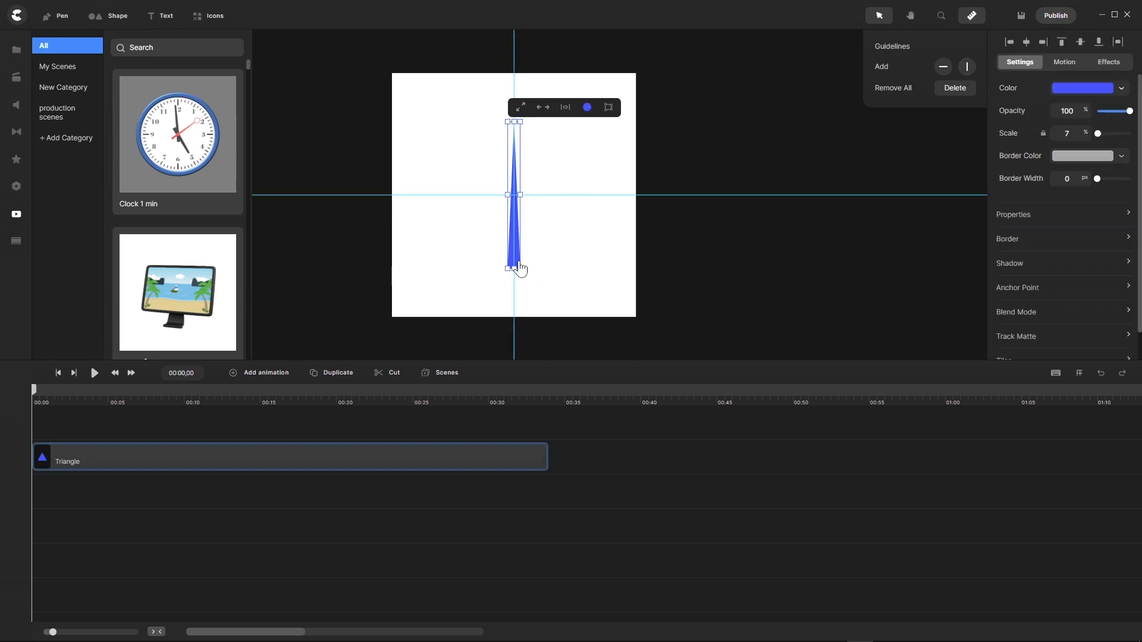
{"action": "left_click_drag", "start_coordinate": [518, 267], "coordinate": [516, 215]}
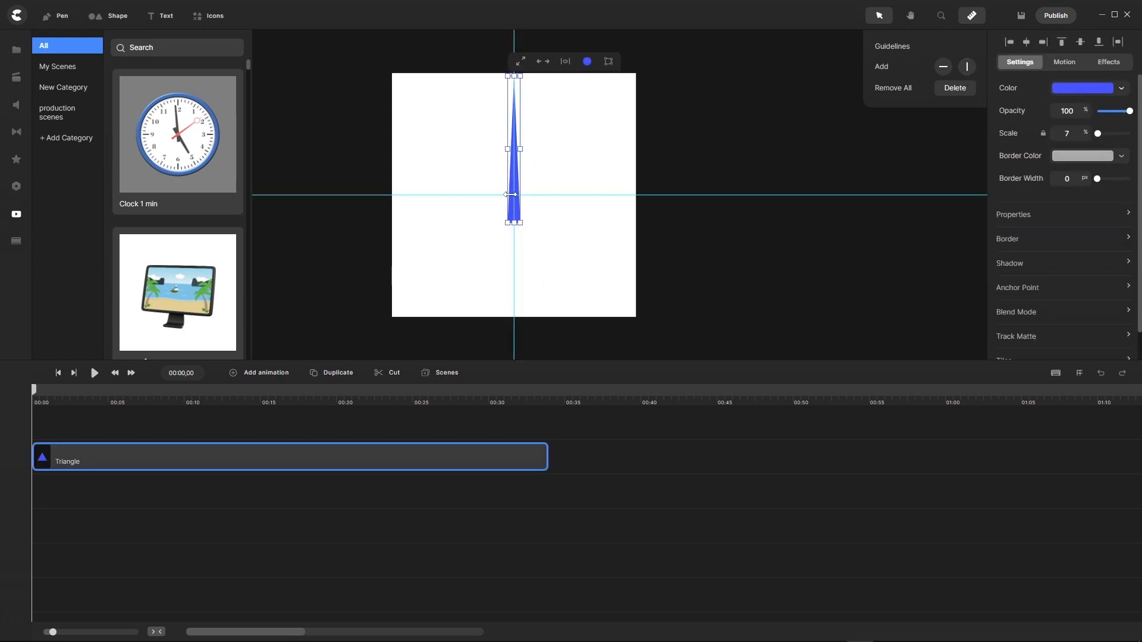
{"action": "scroll", "coordinate": [516, 215], "scroll_direction": "up", "scroll_amount": 5}
{"action": "scroll", "coordinate": [535, 223], "scroll_direction": "down", "scroll_amount": 3}
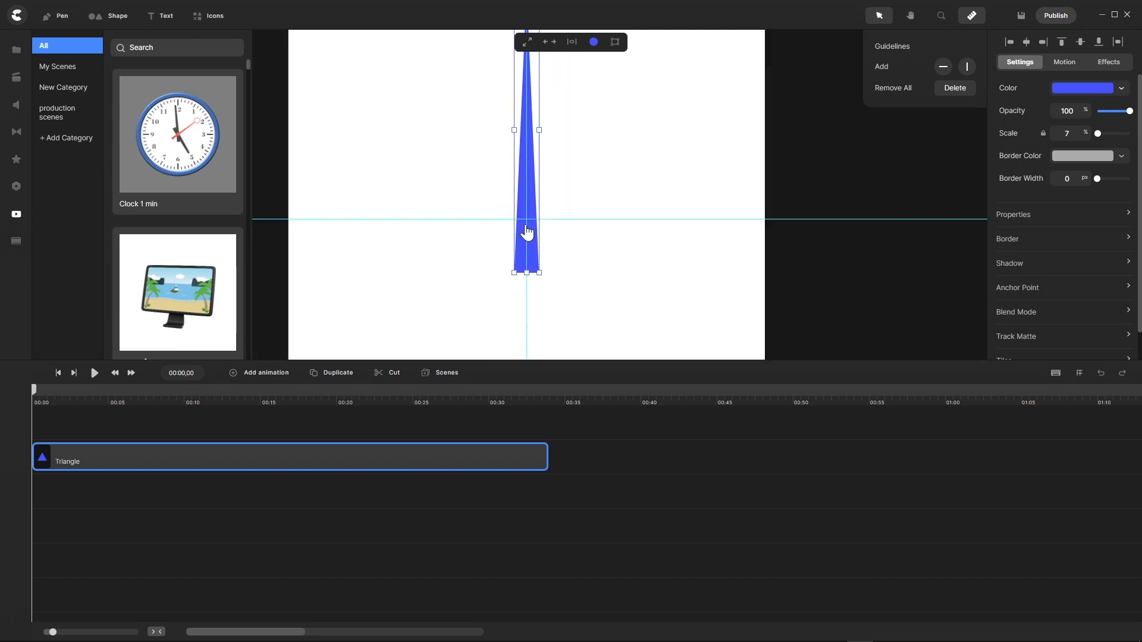
{"action": "scroll", "coordinate": [526, 218], "scroll_direction": "down", "scroll_amount": 2}
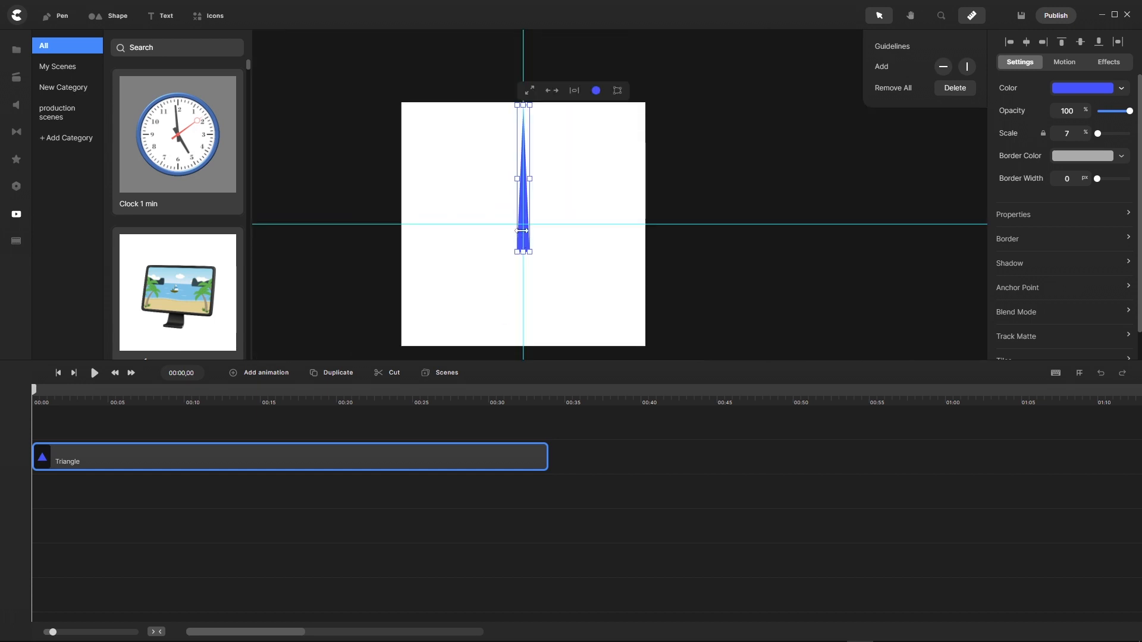
{"action": "scroll", "coordinate": [527, 217], "scroll_direction": "up", "scroll_amount": 2}
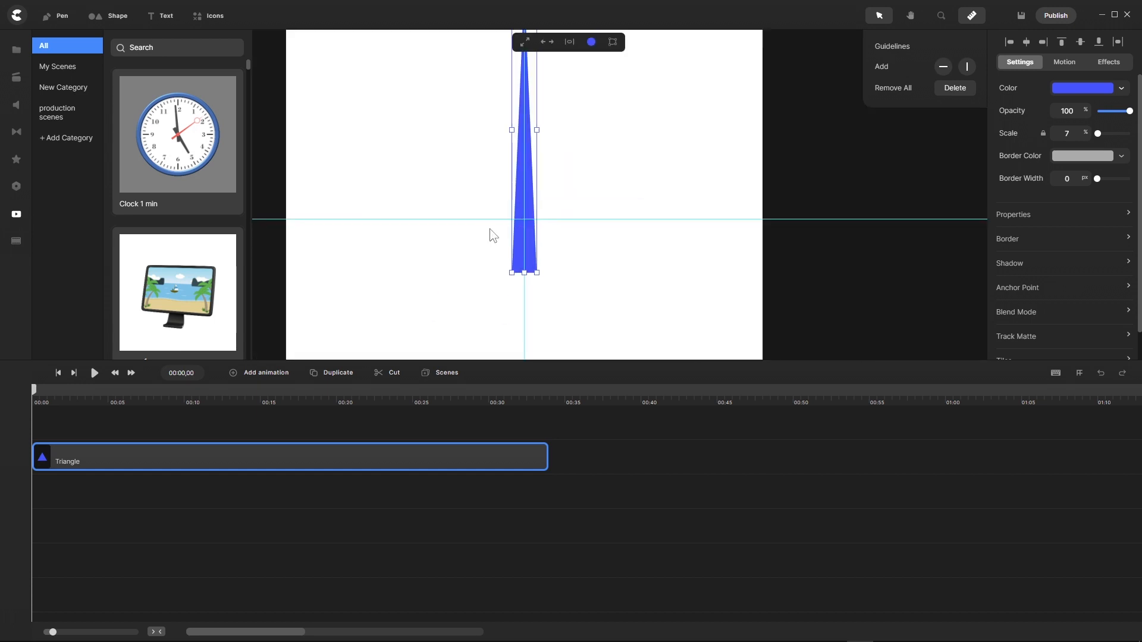
{"action": "scroll", "coordinate": [491, 235], "scroll_direction": "down", "scroll_amount": 3}
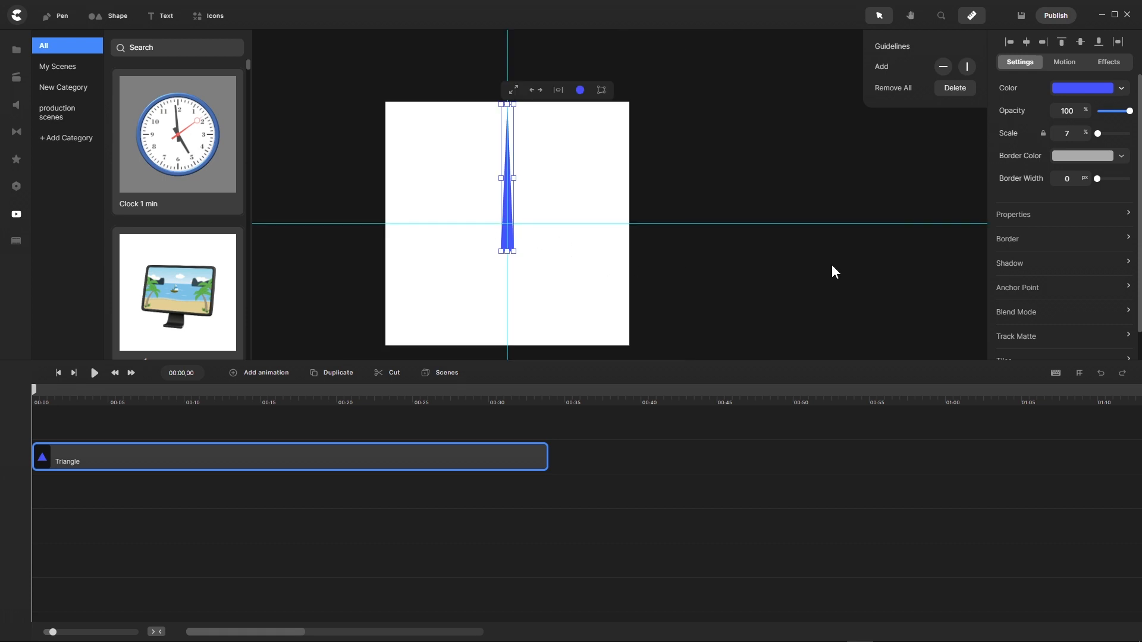
Step: Hide the guidelines and set the triangle's anchor point to its bottom centre
{"action": "left_click", "coordinate": [1131, 290]}
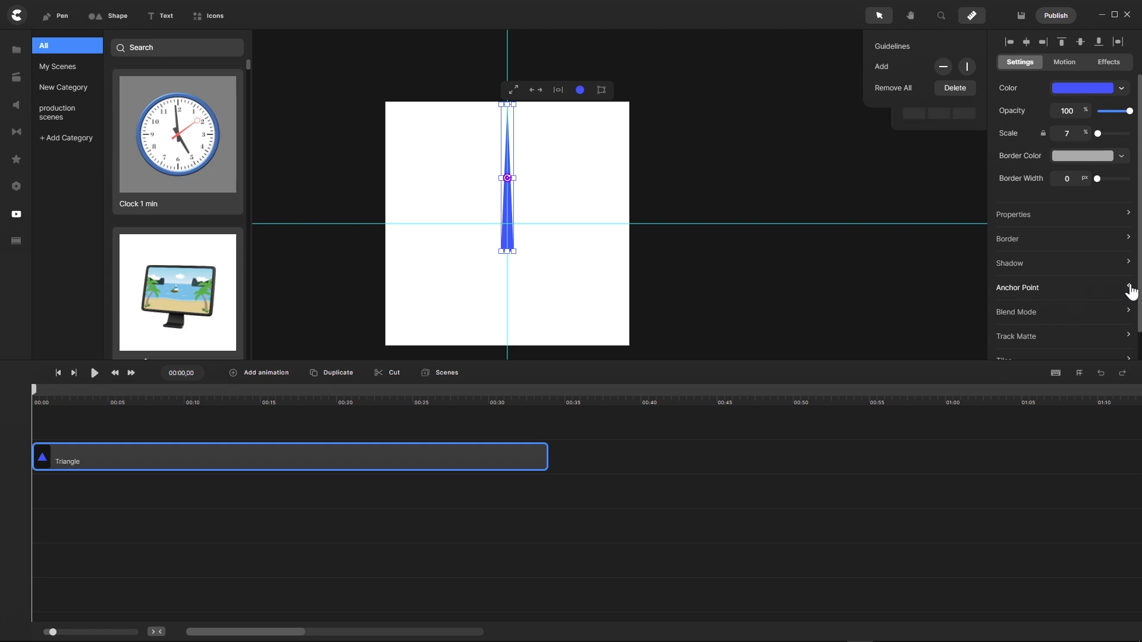
{"action": "left_click", "coordinate": [972, 16]}
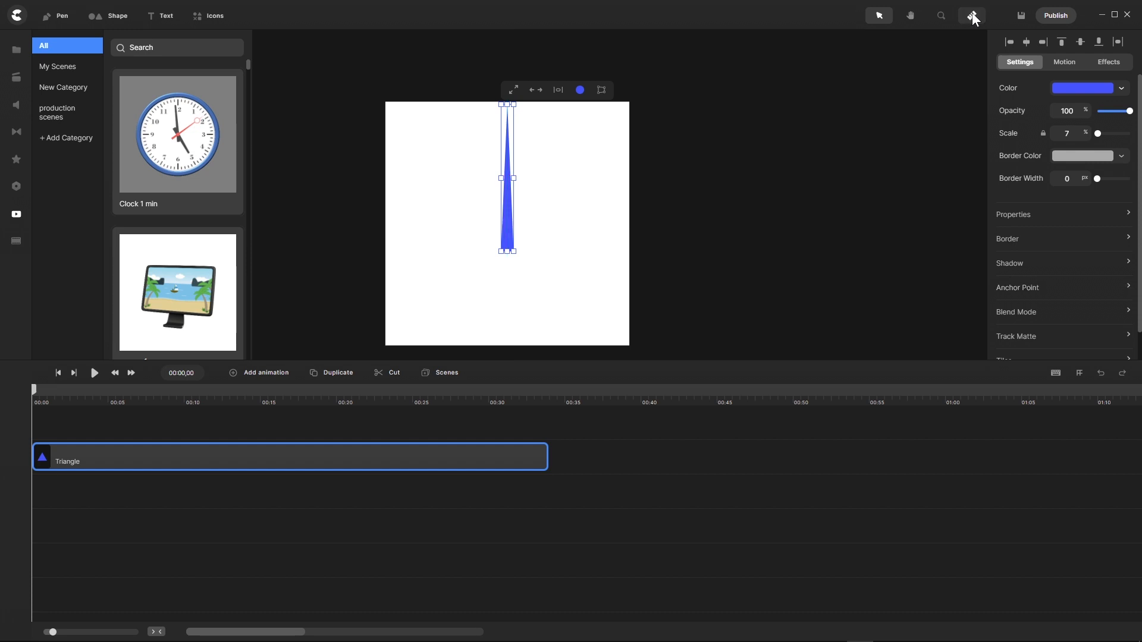
{"action": "left_click", "coordinate": [1131, 289]}
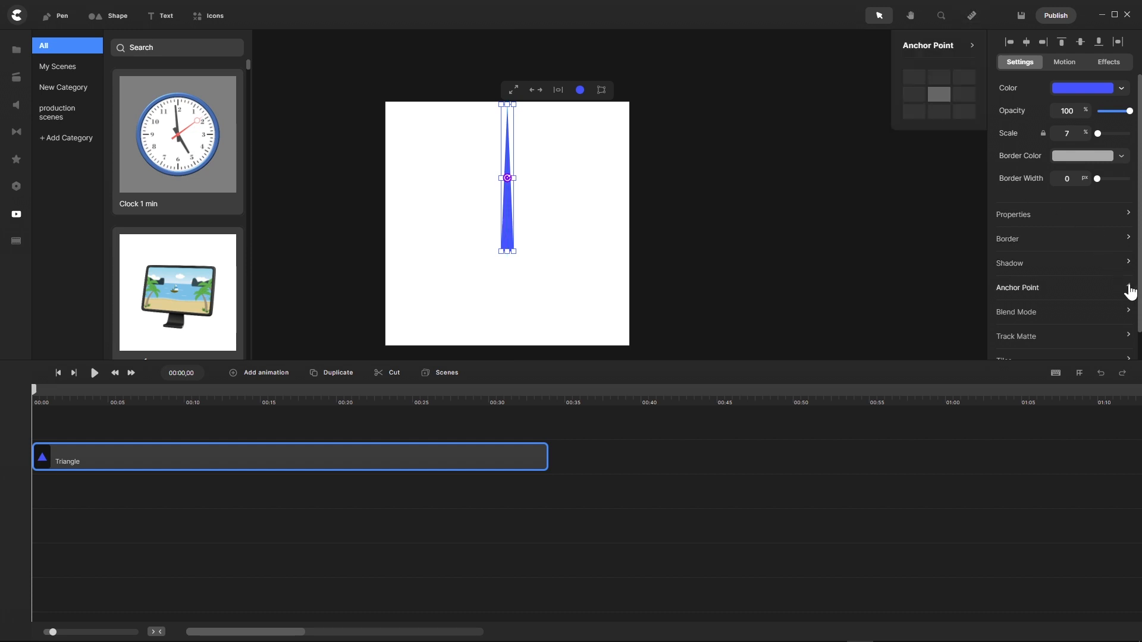
{"action": "left_click", "coordinate": [939, 113]}
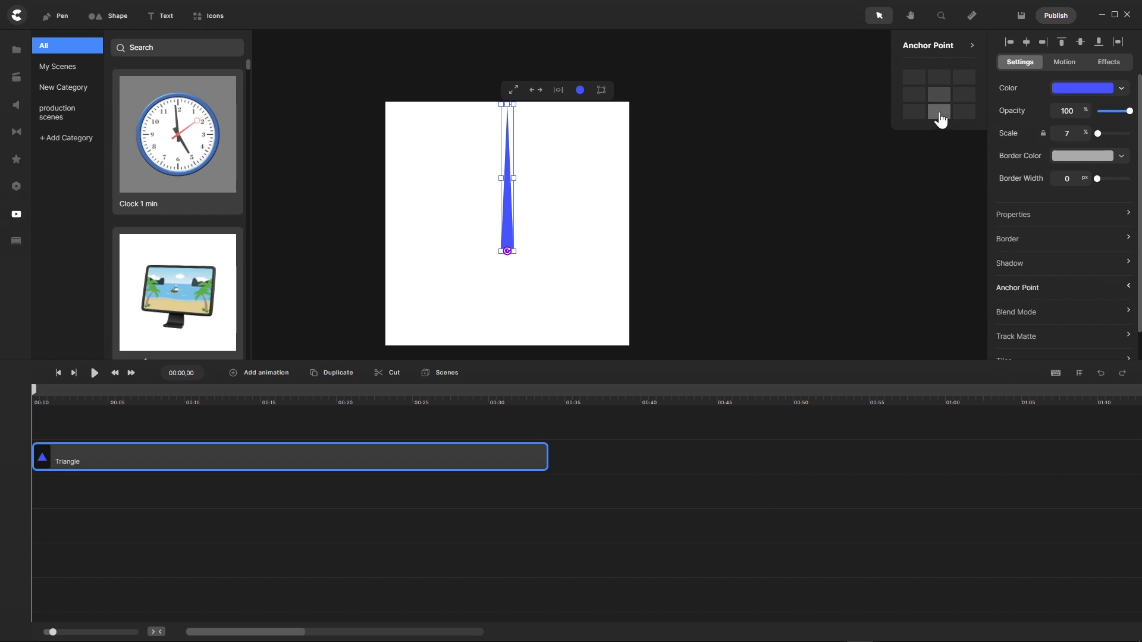
Step: Show the guidelines again and move the triangle's anchor point up onto their intersection at the canvas centre
{"action": "left_click", "coordinate": [973, 17]}
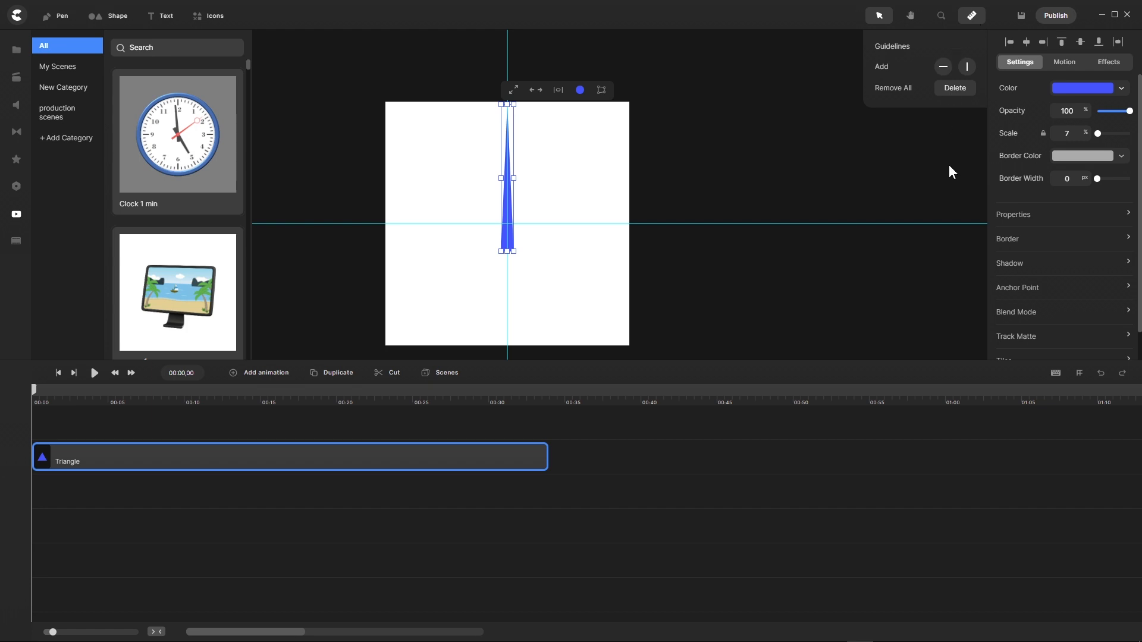
{"action": "left_click", "coordinate": [1131, 289]}
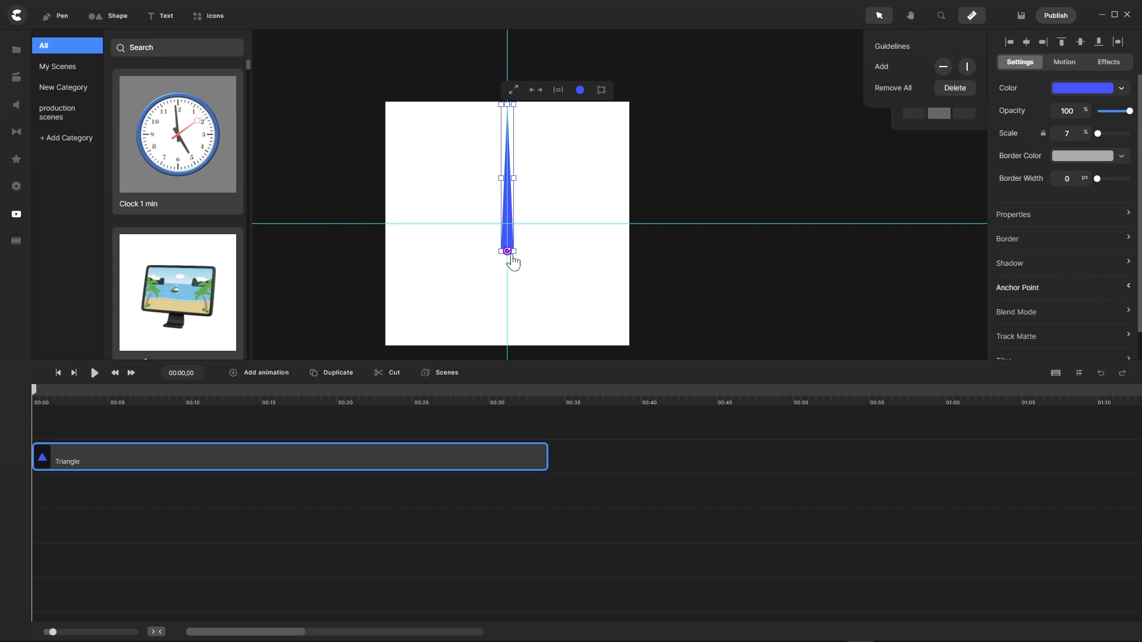
{"action": "scroll", "coordinate": [510, 257], "scroll_direction": "up", "scroll_amount": 5}
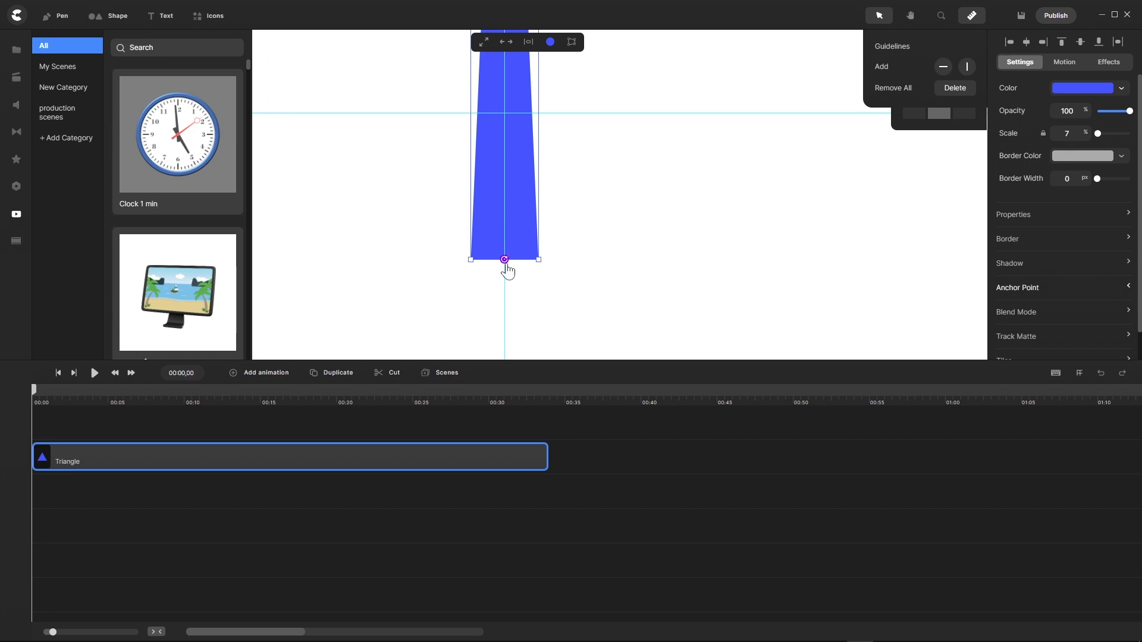
{"action": "left_click_drag", "start_coordinate": [505, 260], "coordinate": [505, 113]}
{"action": "scroll", "coordinate": [505, 107], "scroll_direction": "up", "scroll_amount": 3}
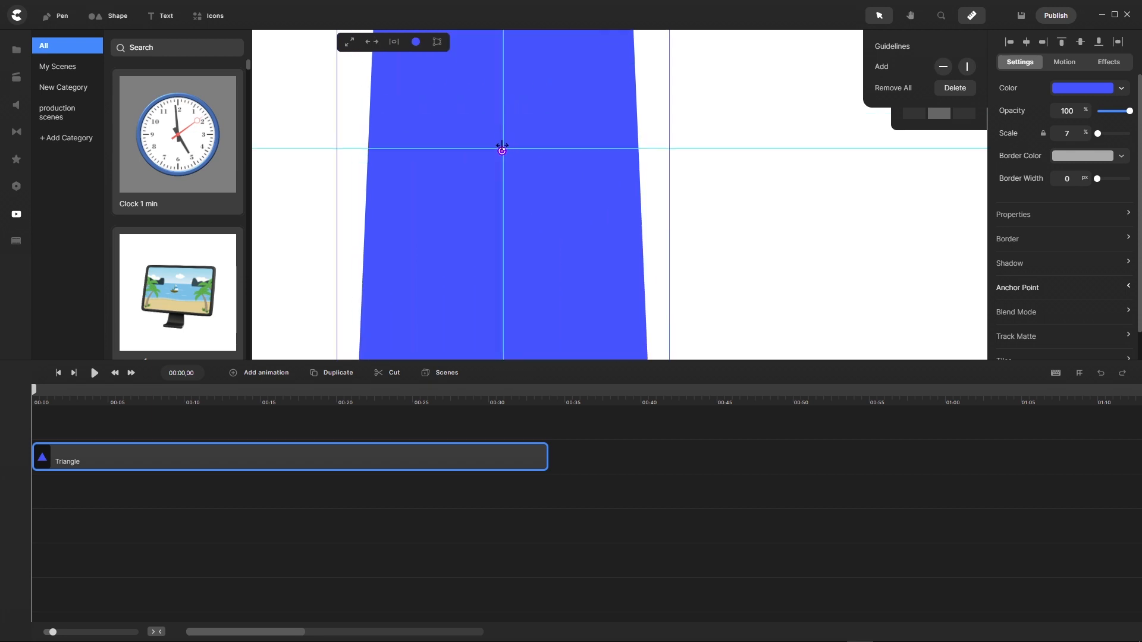
{"action": "left_click_drag", "start_coordinate": [503, 154], "coordinate": [505, 151]}
{"action": "scroll", "coordinate": [532, 191], "scroll_direction": "down", "scroll_amount": 5}
{"action": "scroll", "coordinate": [532, 192], "scroll_direction": "down", "scroll_amount": 5}
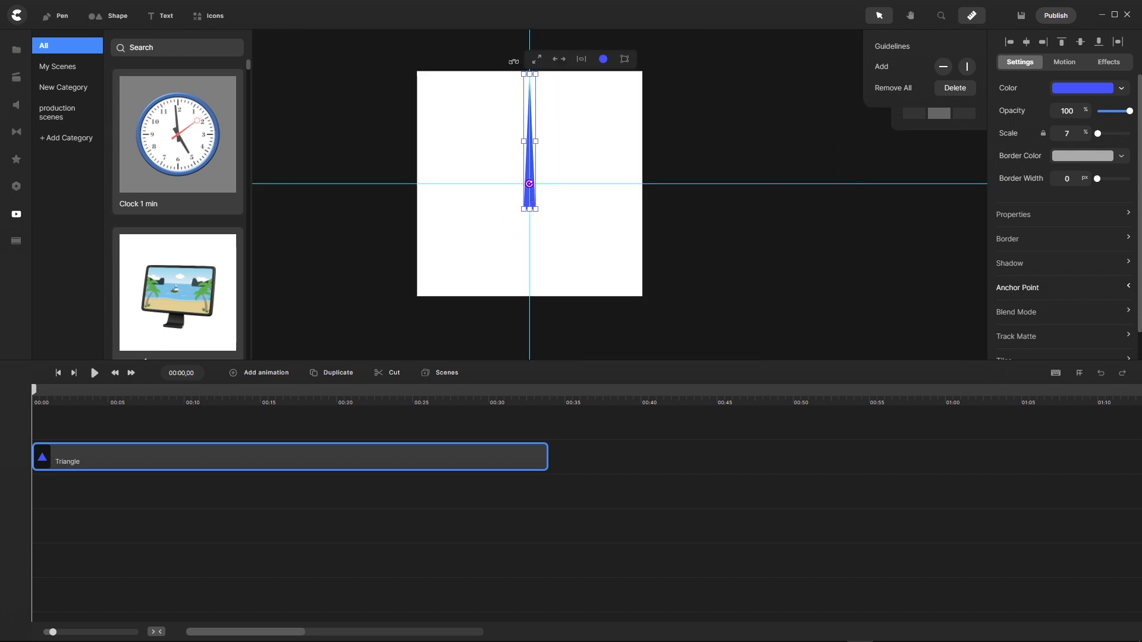
Step: Test-rotate the triangle around its anchor point and reset its rotation to 0°
{"action": "left_click_drag", "start_coordinate": [514, 61], "coordinate": [522, 131]}
{"action": "left_click", "coordinate": [1128, 214]}
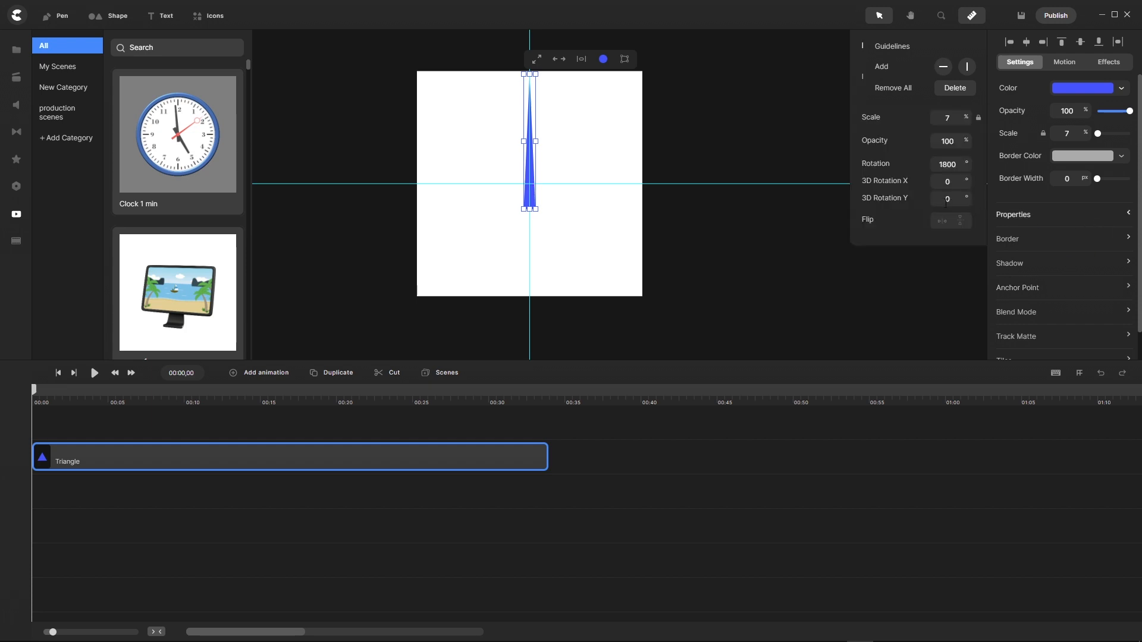
{"action": "left_click_drag", "start_coordinate": [958, 163], "coordinate": [899, 169]}
{"action": "type", "text": "0"}
{"action": "left_click", "coordinate": [716, 253]}
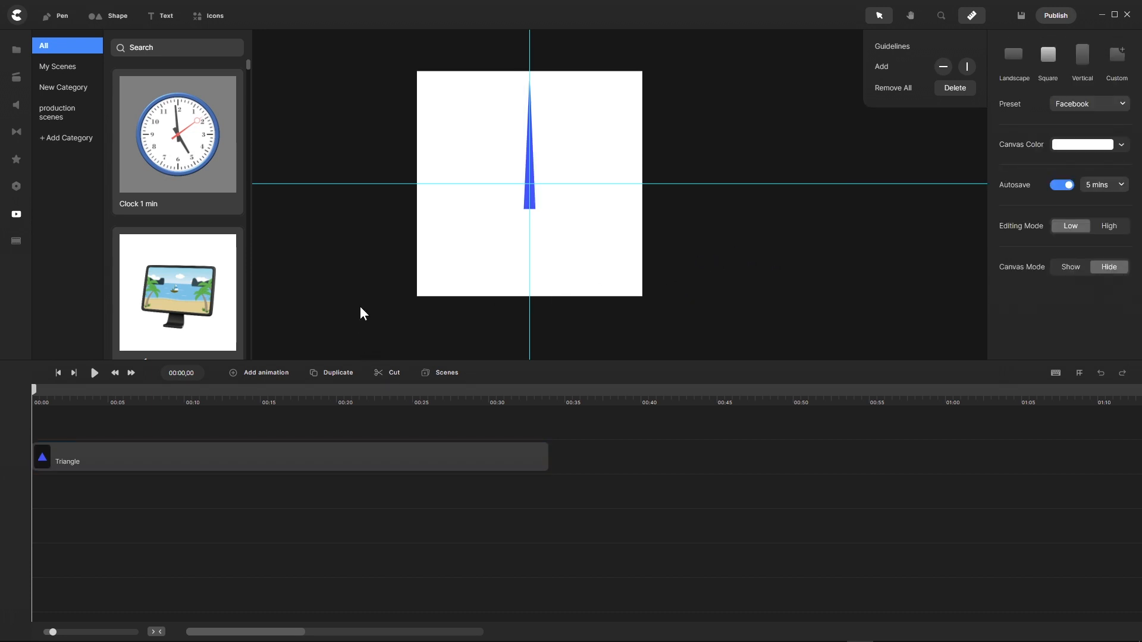
Step: Add a circle shape on a track below the triangle and extend its duration to match the triangle layer
{"action": "left_click", "coordinate": [98, 19]}
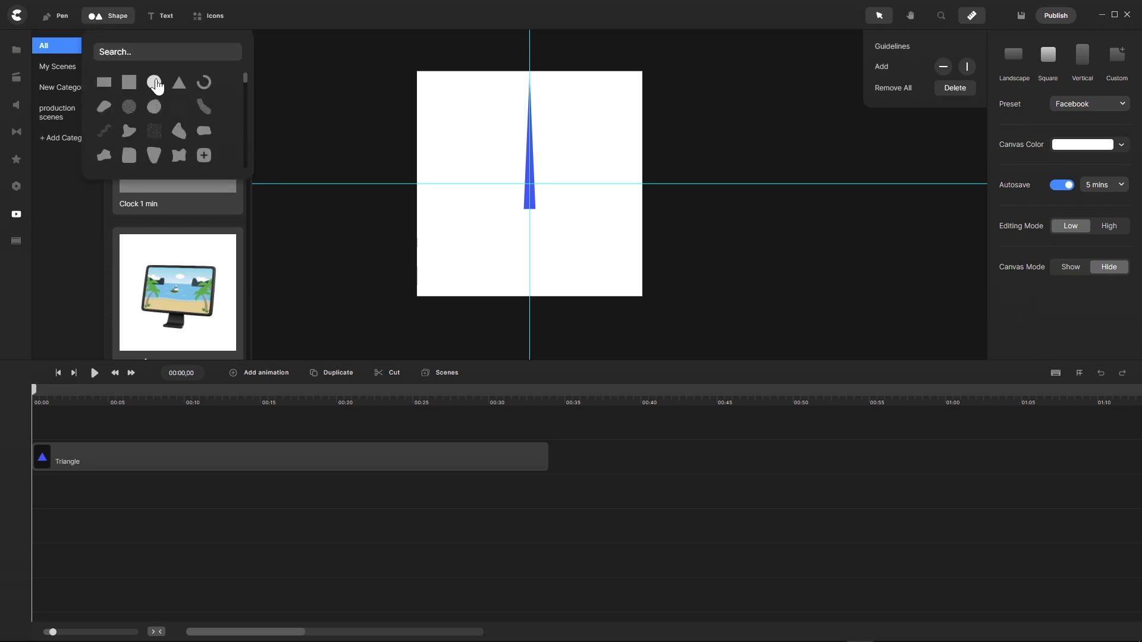
{"action": "left_click", "coordinate": [154, 83]}
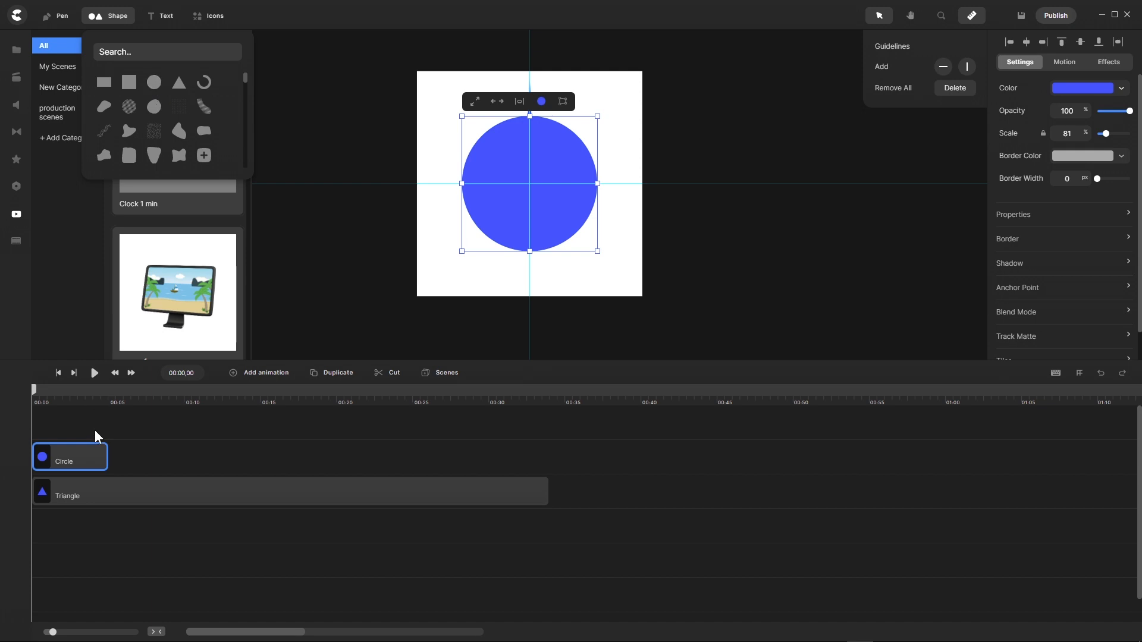
{"action": "left_click_drag", "start_coordinate": [96, 464], "coordinate": [544, 525]}
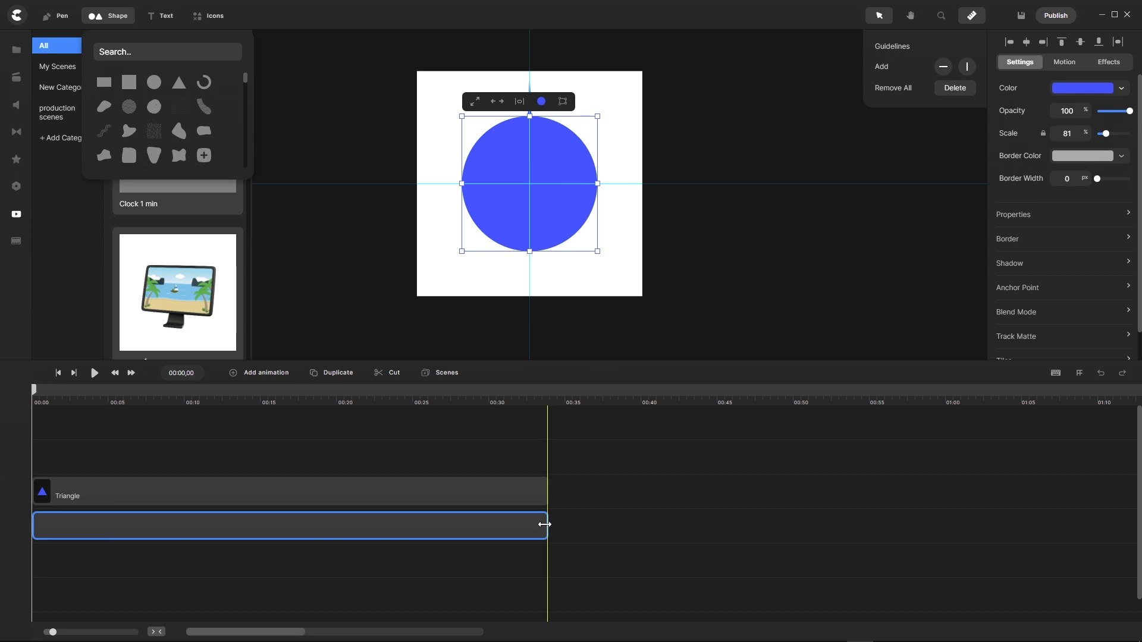
Step: Set the circle's border colour to yellow-green e1ff00 and its fill colour to yellow ffd800
{"action": "left_click", "coordinate": [1122, 156]}
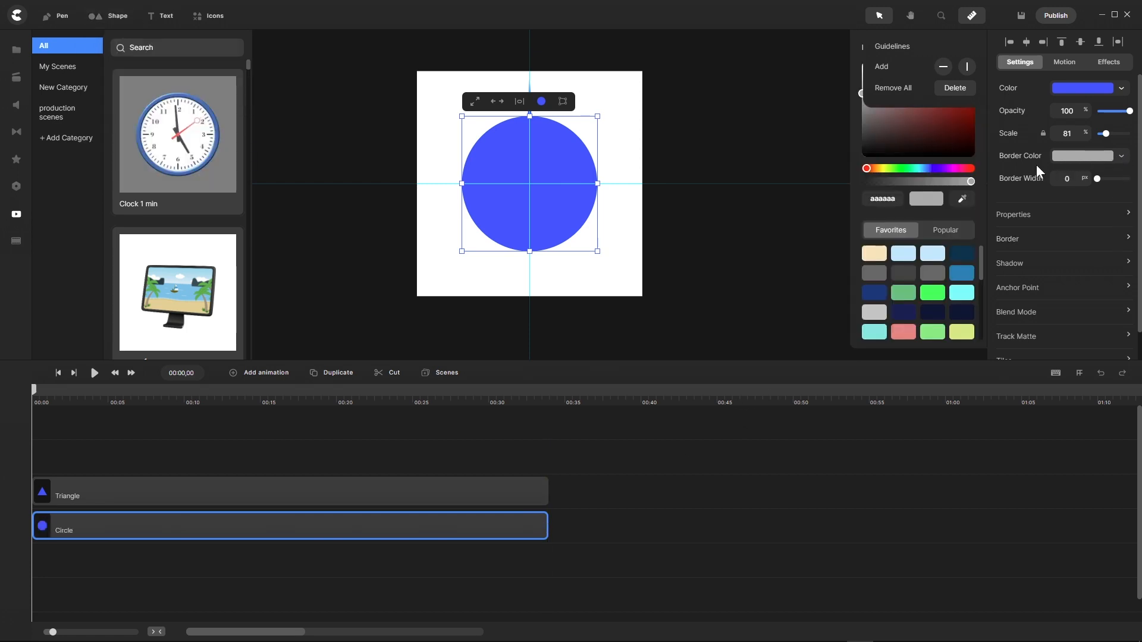
{"action": "left_click", "coordinate": [885, 168]}
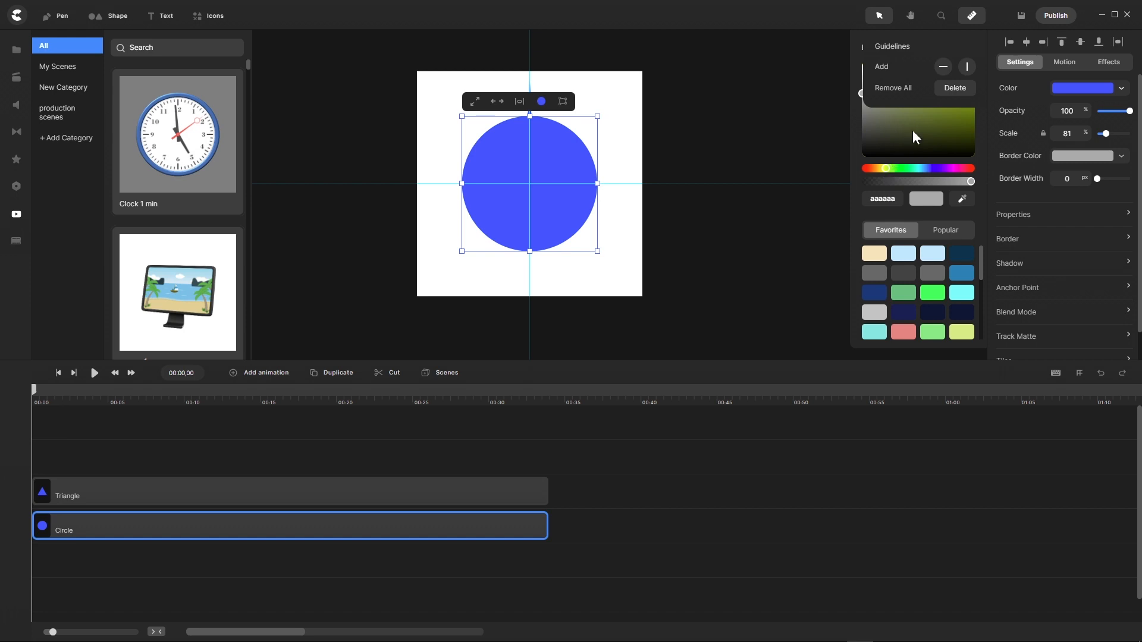
{"action": "left_click_drag", "start_coordinate": [913, 130], "coordinate": [997, 49]}
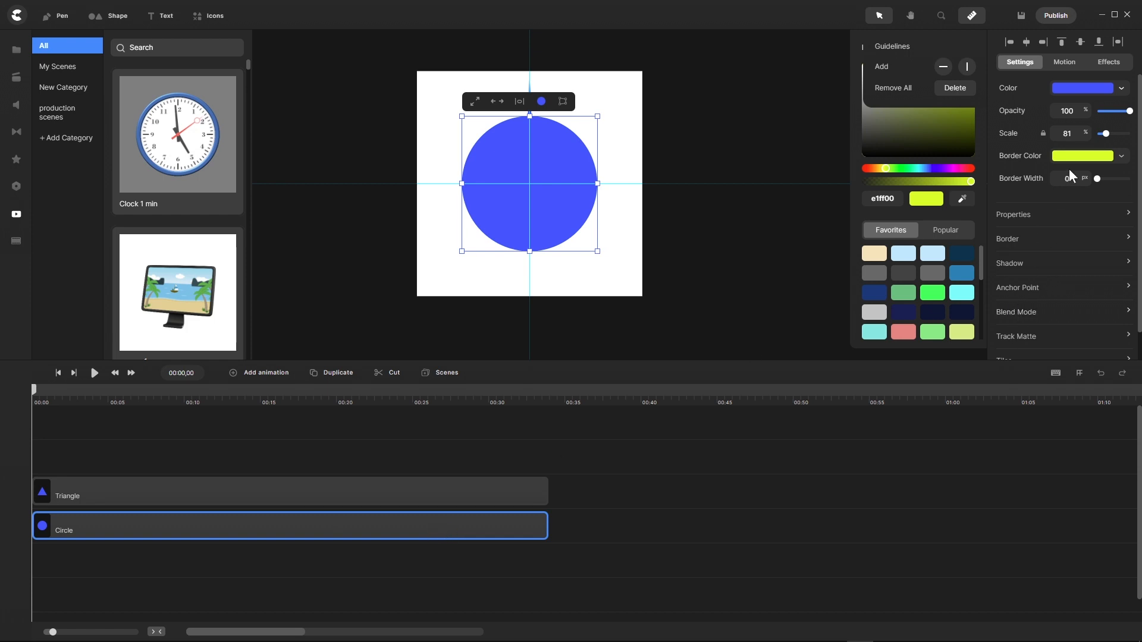
{"action": "left_click", "coordinate": [1104, 90]}
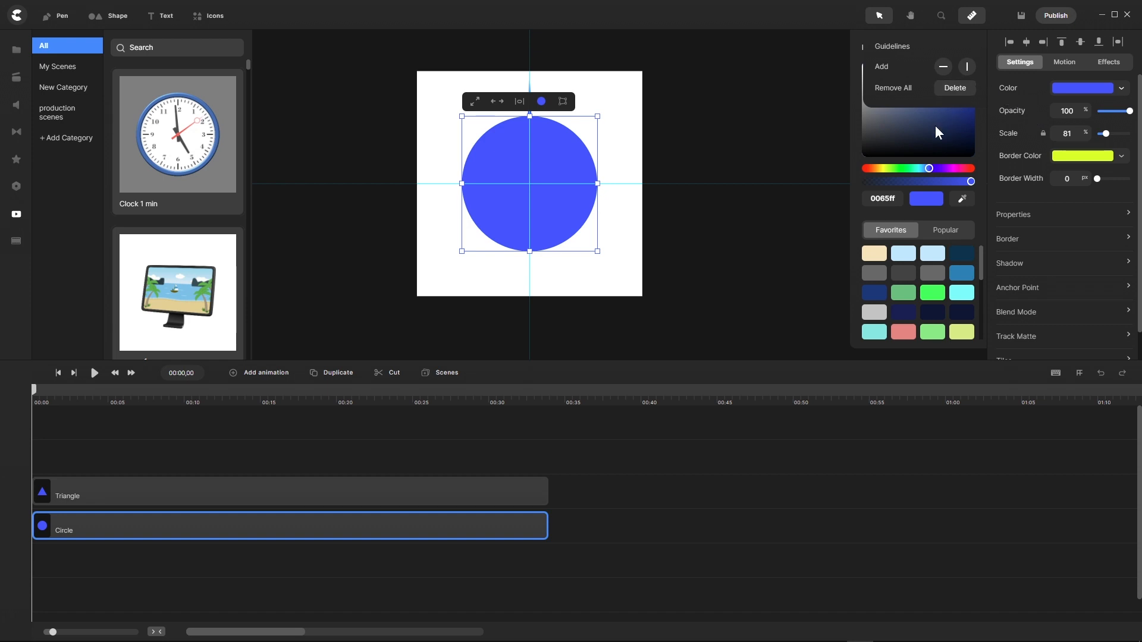
{"action": "left_click", "coordinate": [882, 168]}
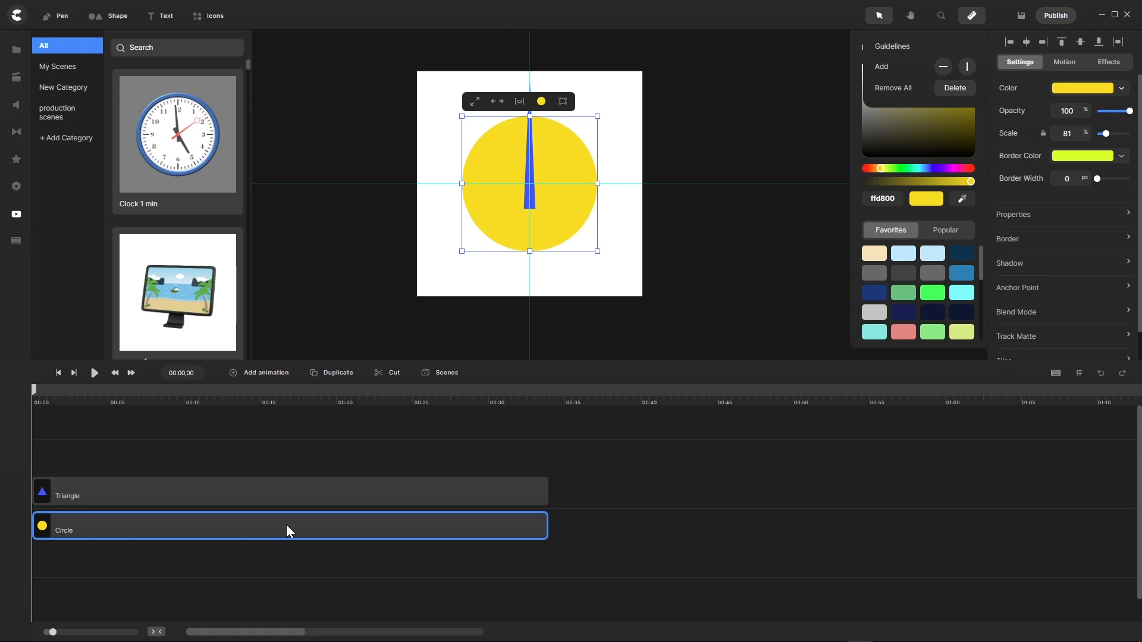
{"action": "left_click", "coordinate": [1118, 42]}
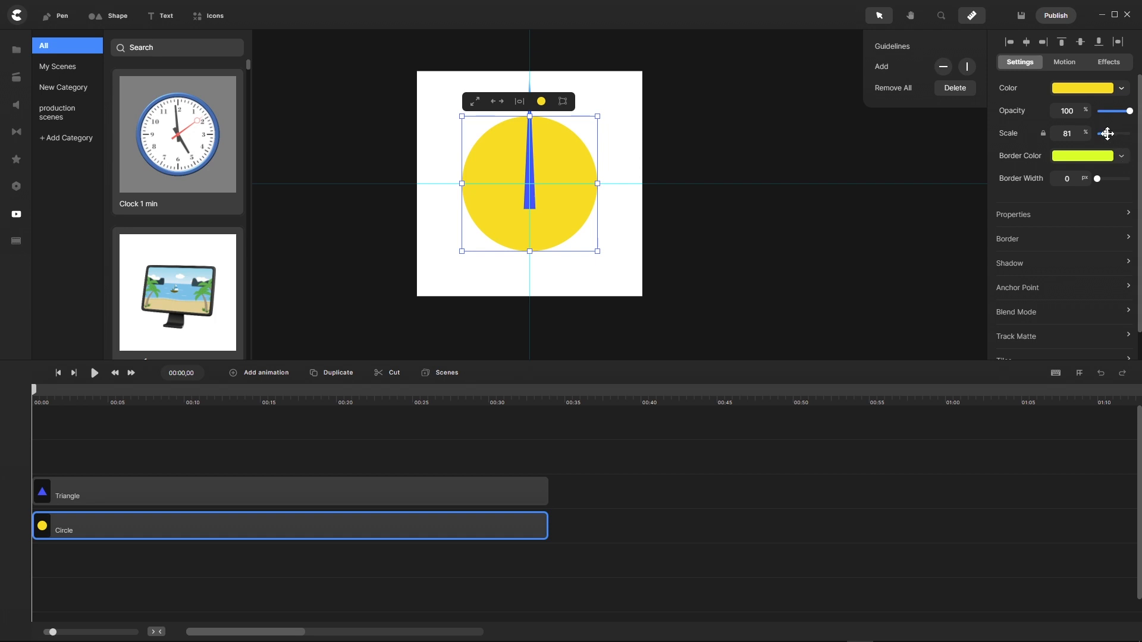
Step: Scale the circle to 146% so it encloses the whole triangle and extends slightly past the canvas edges
{"action": "left_click_drag", "start_coordinate": [1107, 133], "coordinate": [1109, 133]}
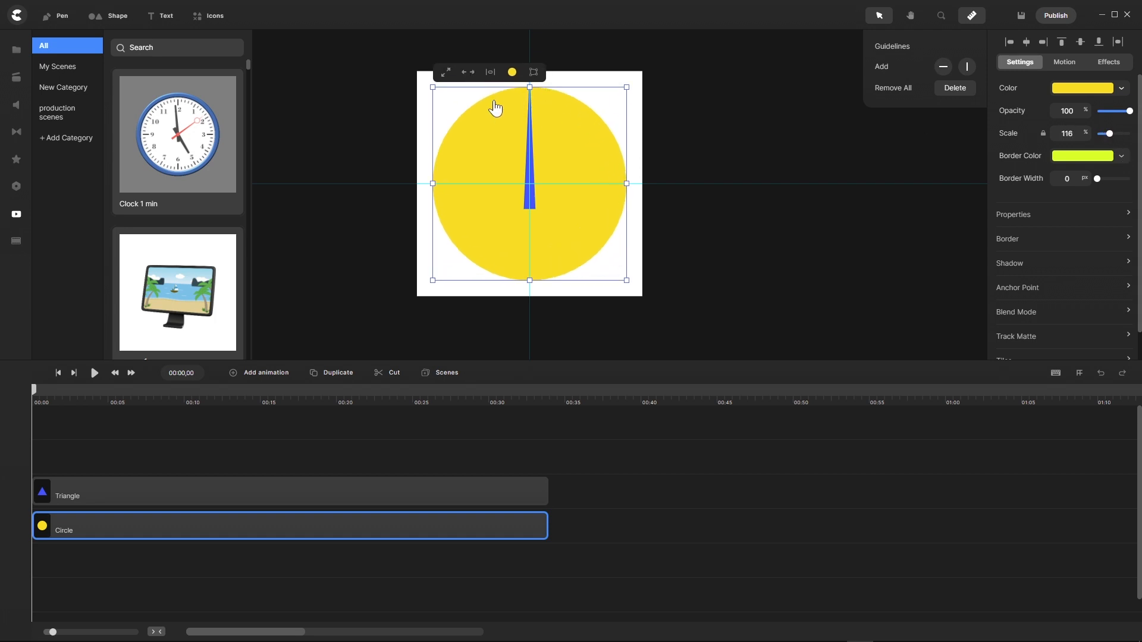
{"action": "scroll", "coordinate": [529, 87], "scroll_direction": "up", "scroll_amount": 5}
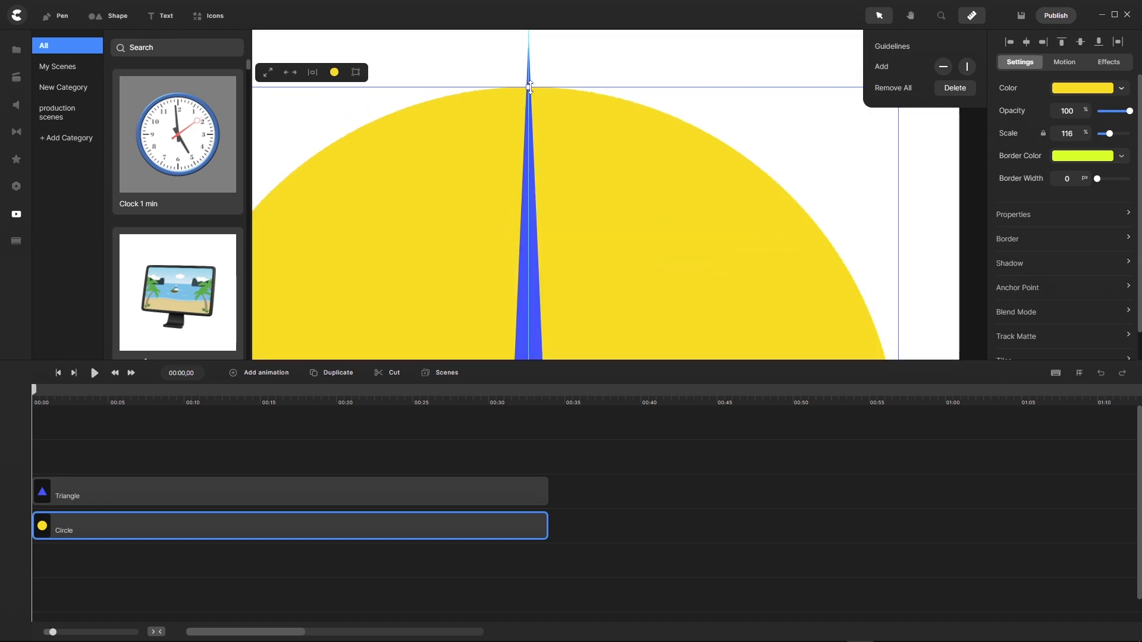
{"action": "scroll", "coordinate": [530, 87], "scroll_direction": "down", "scroll_amount": 5}
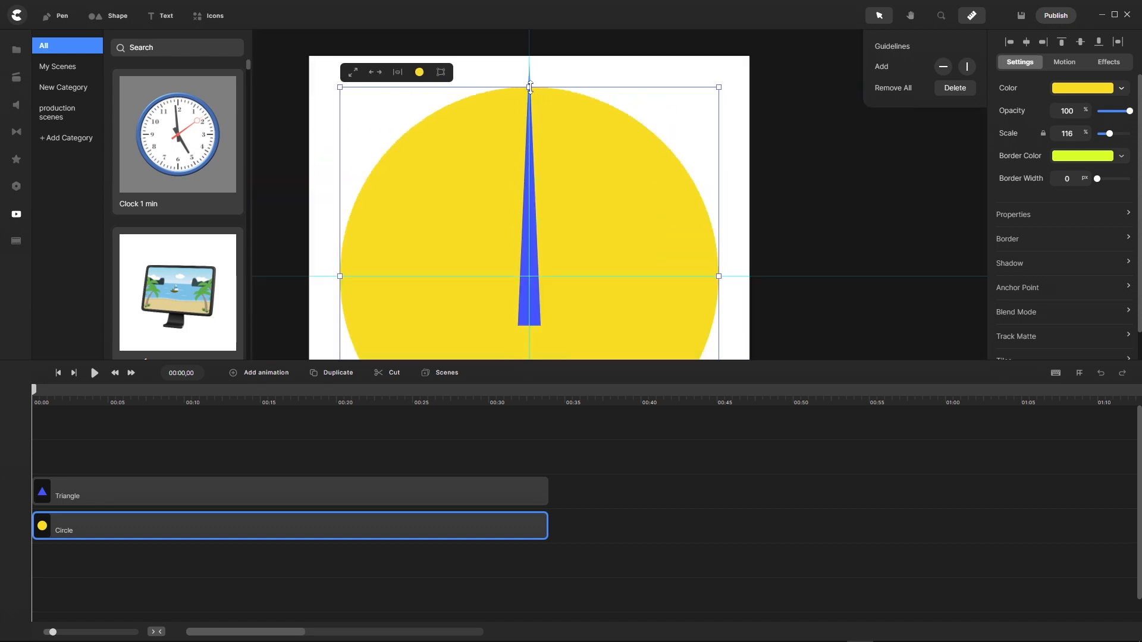
{"action": "scroll", "coordinate": [527, 48], "scroll_direction": "up", "scroll_amount": 5}
{"action": "scroll", "coordinate": [527, 47], "scroll_direction": "up", "scroll_amount": 2}
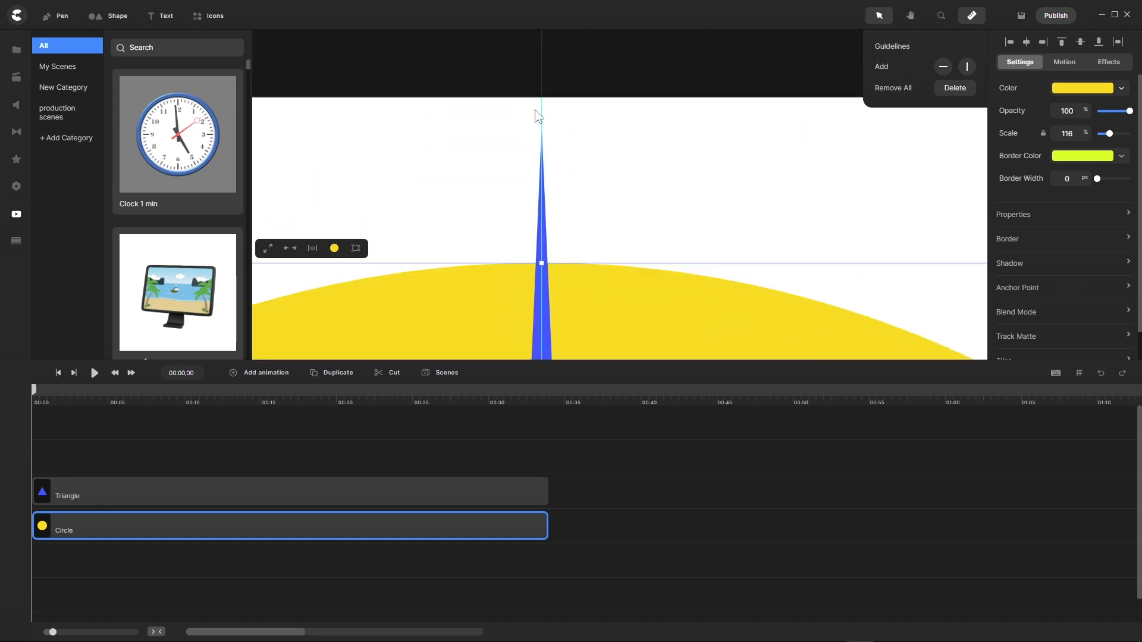
{"action": "scroll", "coordinate": [522, 134], "scroll_direction": "down", "scroll_amount": 1}
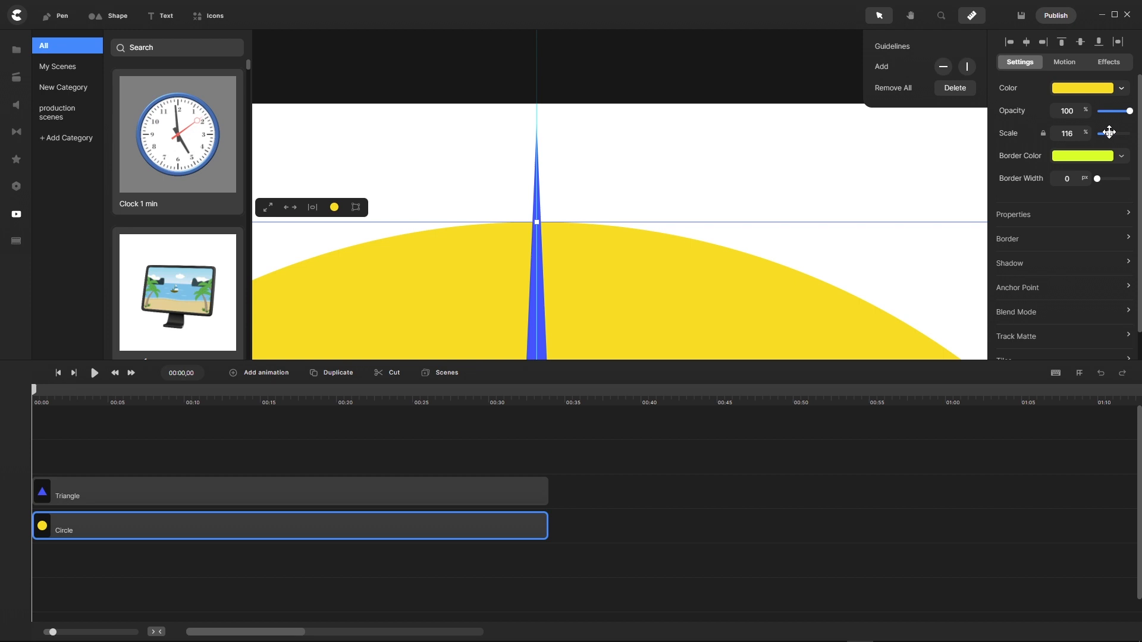
{"action": "left_click_drag", "start_coordinate": [1108, 134], "coordinate": [1112, 131]}
{"action": "scroll", "coordinate": [637, 127], "scroll_direction": "down", "scroll_amount": 5}
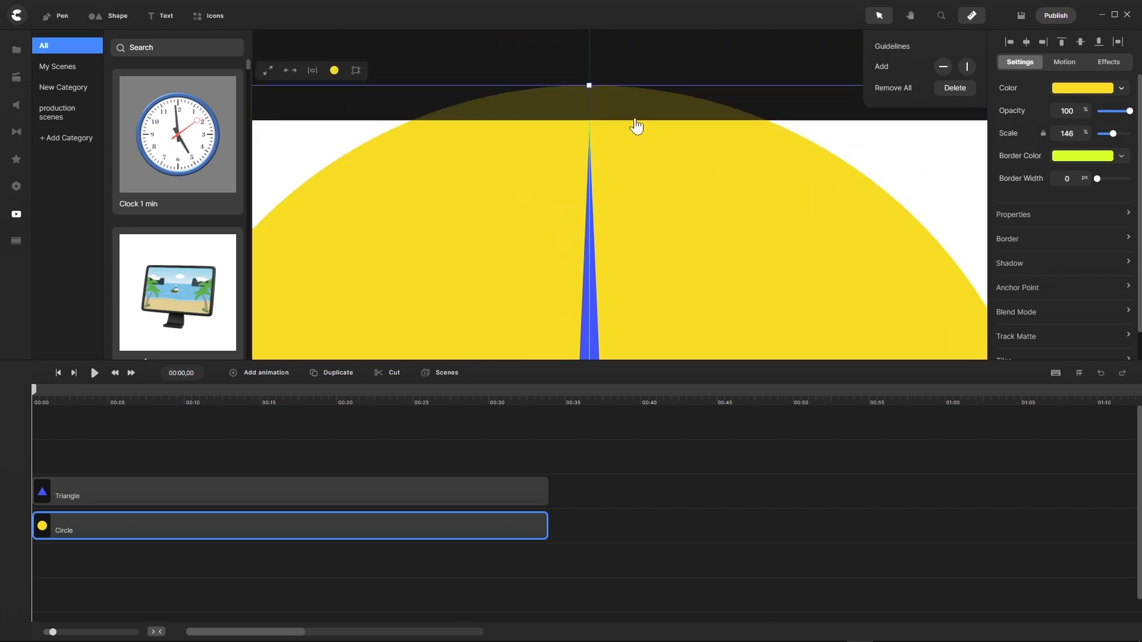
{"action": "scroll", "coordinate": [642, 146], "scroll_direction": "down", "scroll_amount": 2}
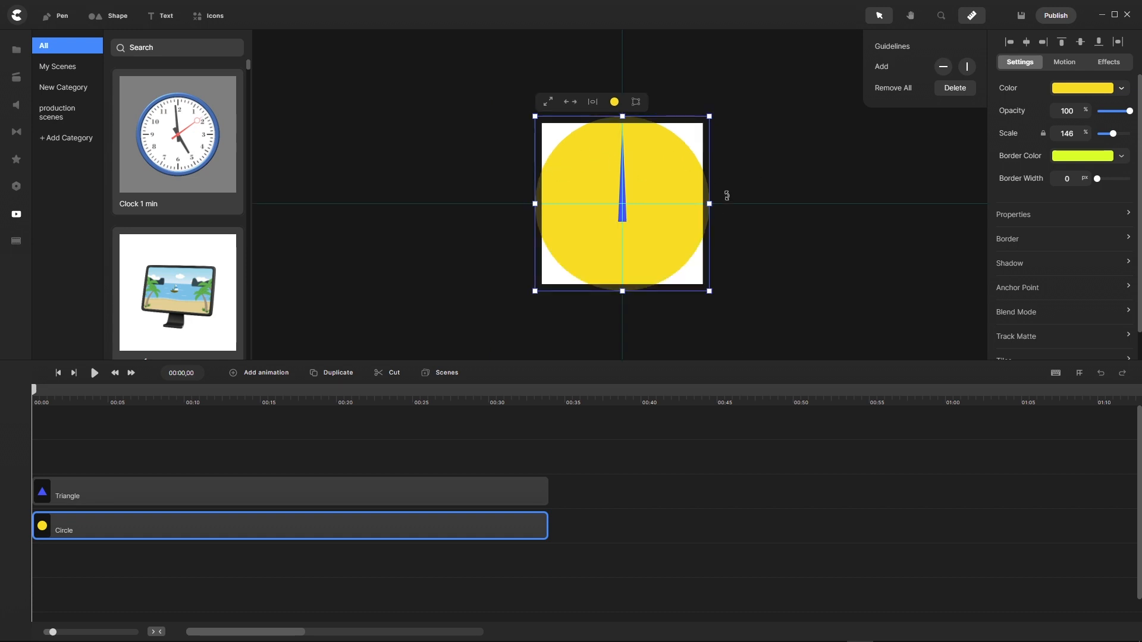
{"action": "left_click", "coordinate": [459, 315]}
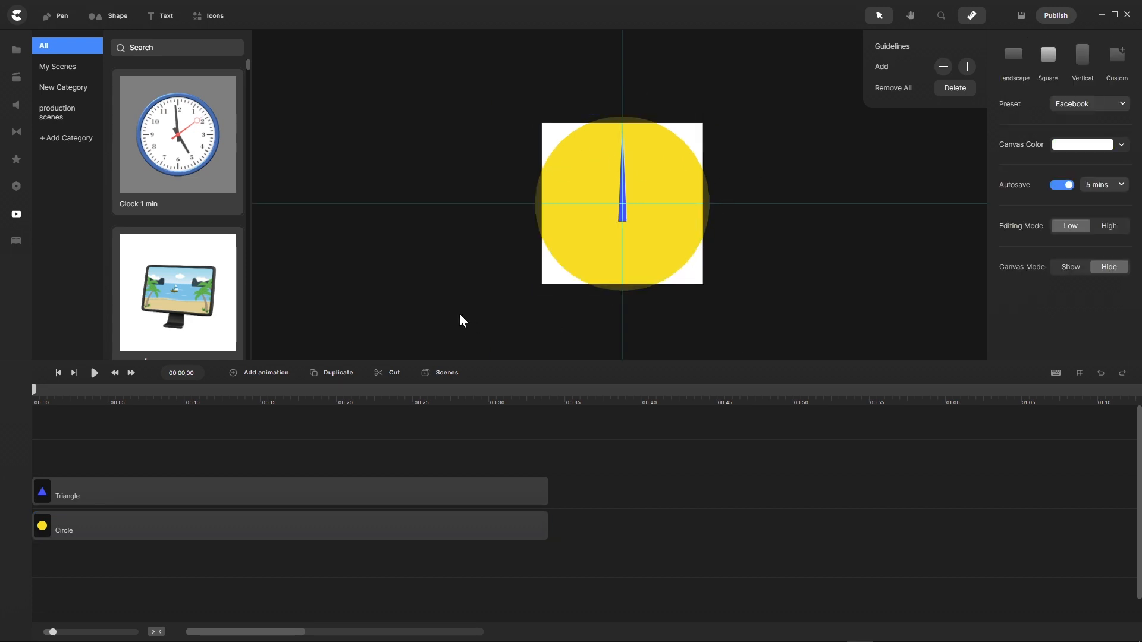
Step: Hide the guidelines and display the circle's anchor point
{"action": "left_click", "coordinate": [255, 526]}
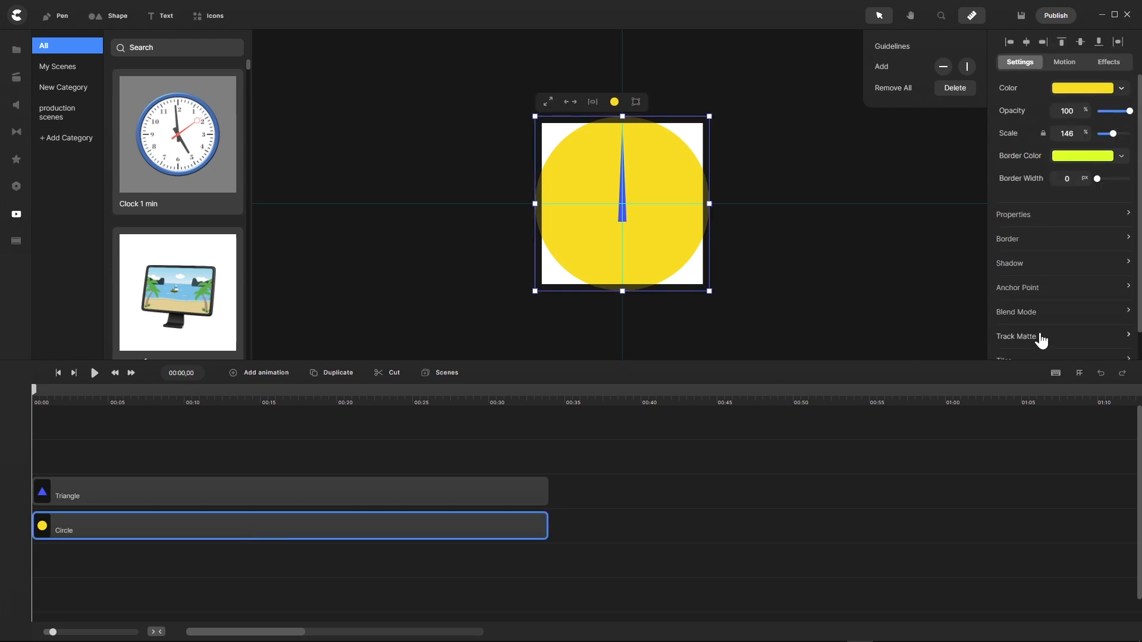
{"action": "left_click", "coordinate": [1128, 288]}
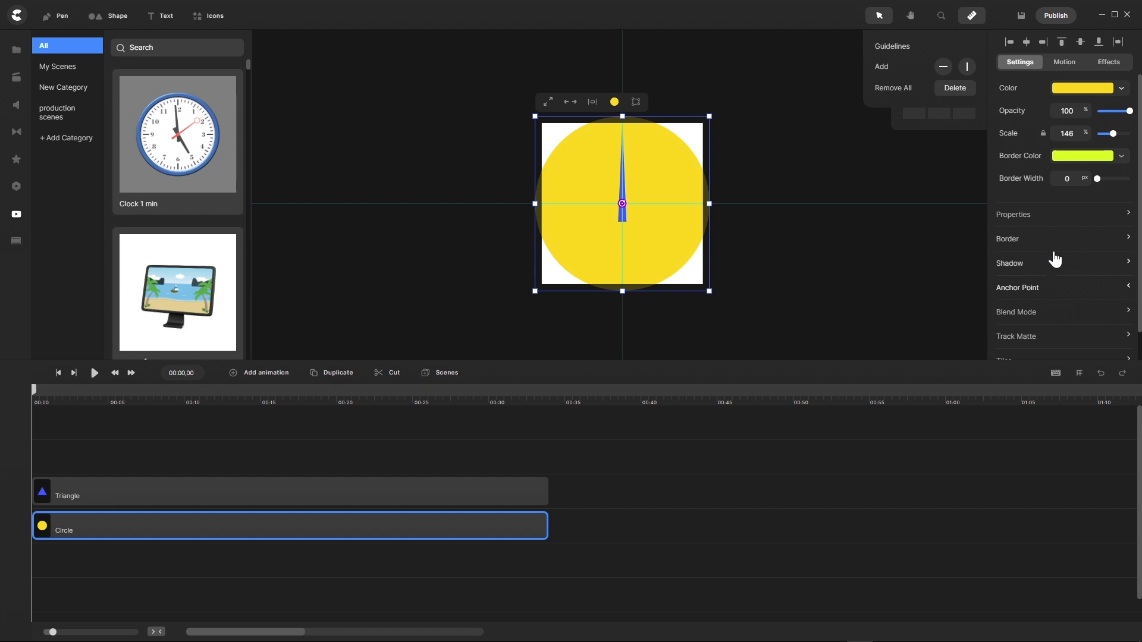
{"action": "left_click", "coordinate": [973, 16]}
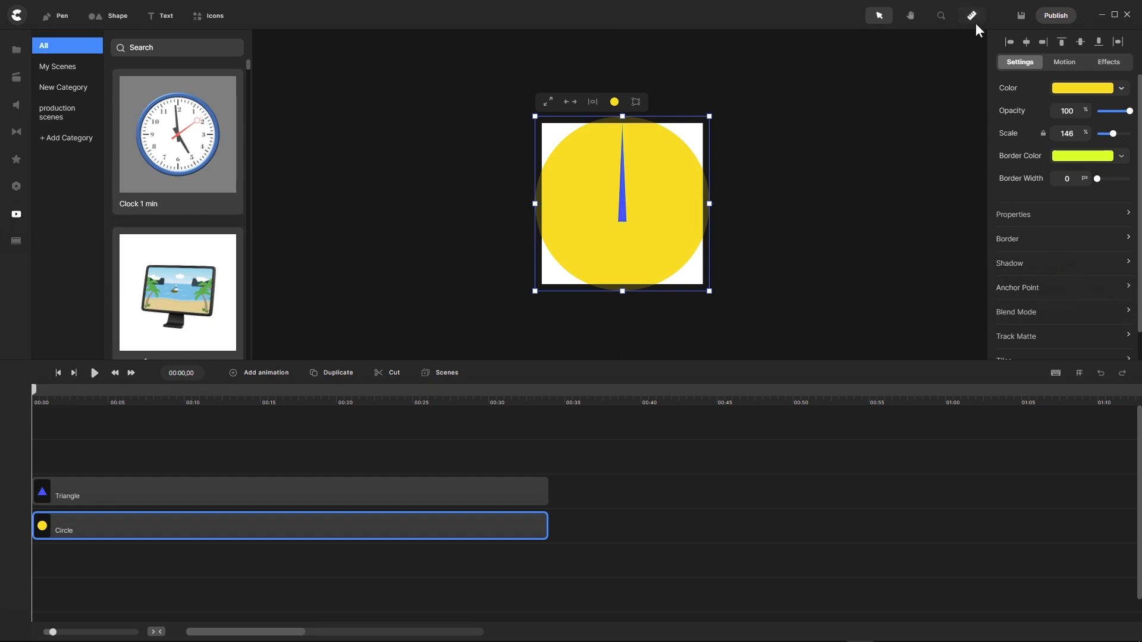
{"action": "left_click", "coordinate": [1128, 288]}
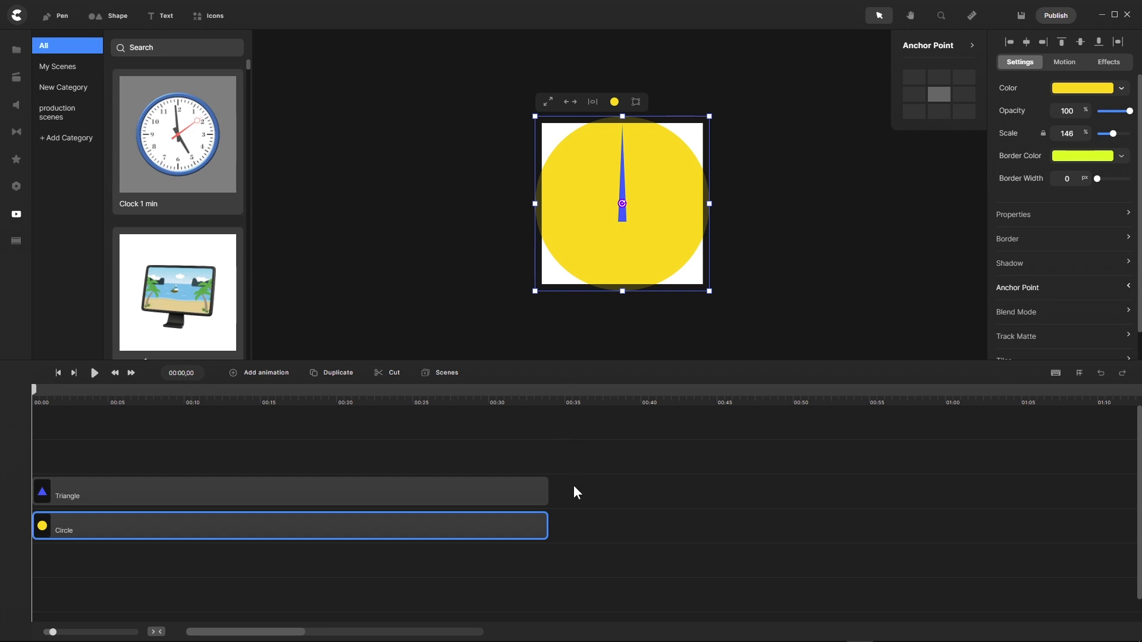
Step: Group the triangle and circle layers and show the group's anchor point to check its position on the triangle
{"action": "left_click_drag", "start_coordinate": [574, 484], "coordinate": [490, 523]}
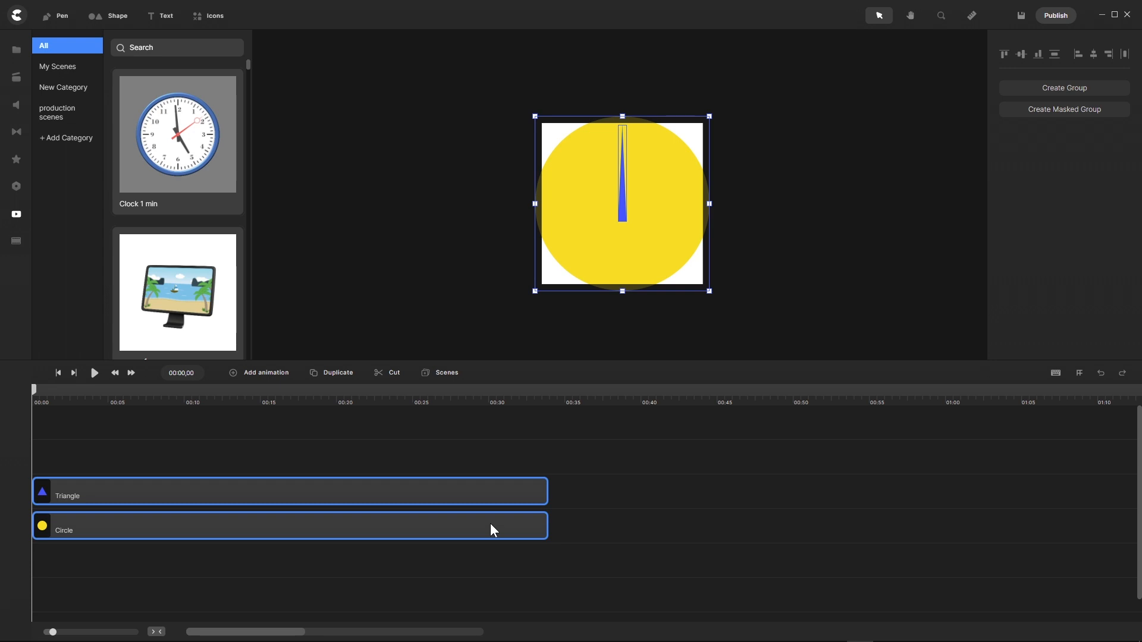
{"action": "key", "text": "ctrl+g"}
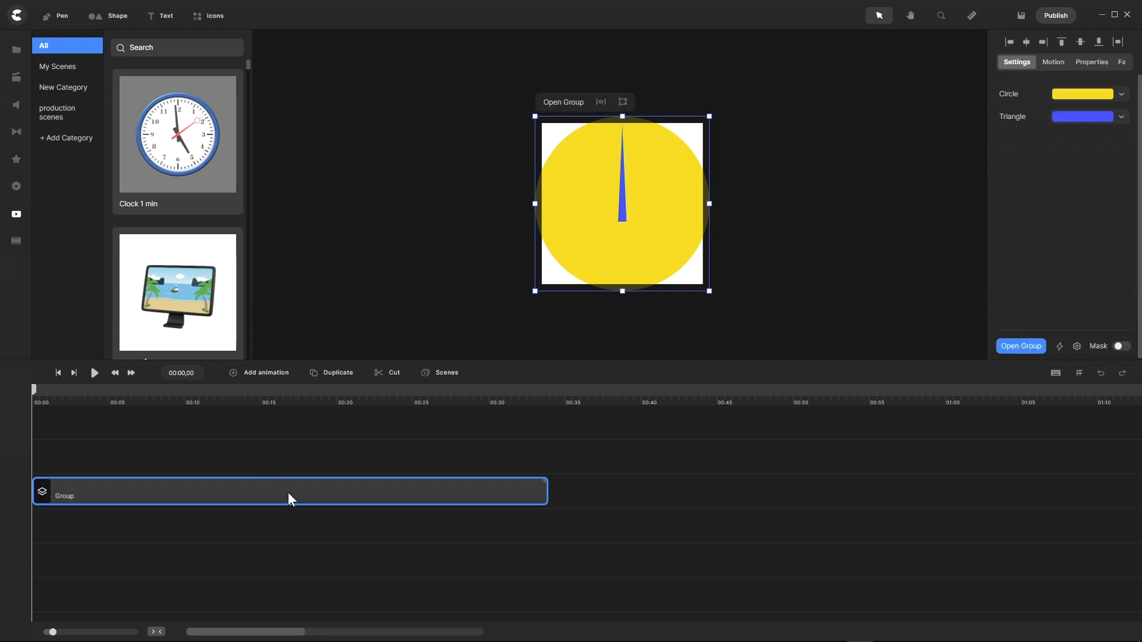
{"action": "left_click", "coordinate": [1090, 63]}
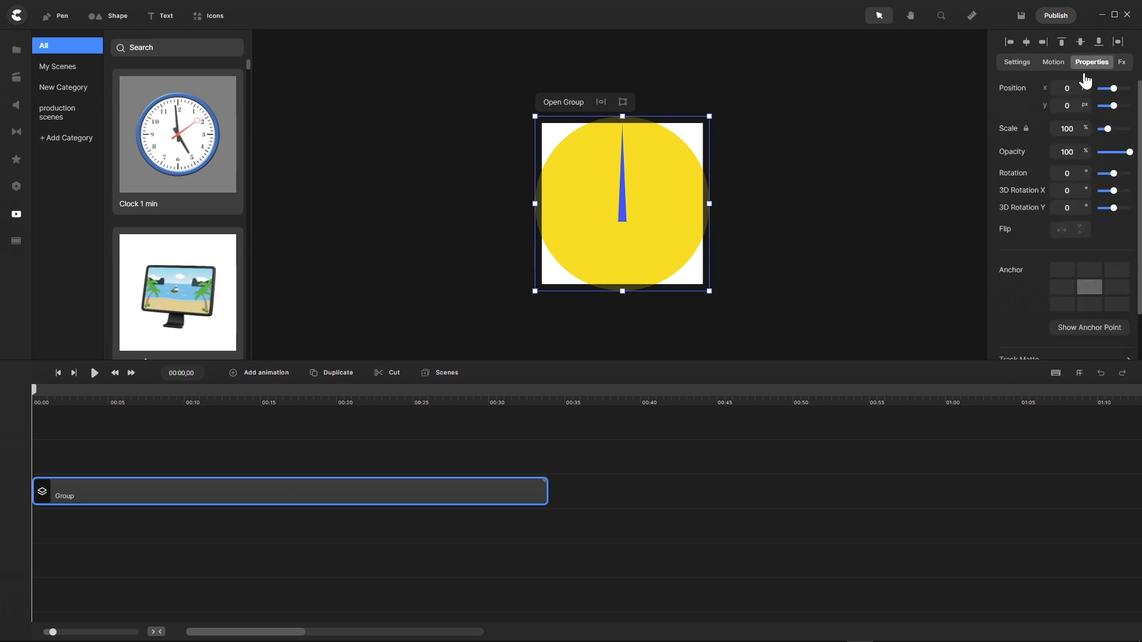
{"action": "left_click", "coordinate": [1099, 331]}
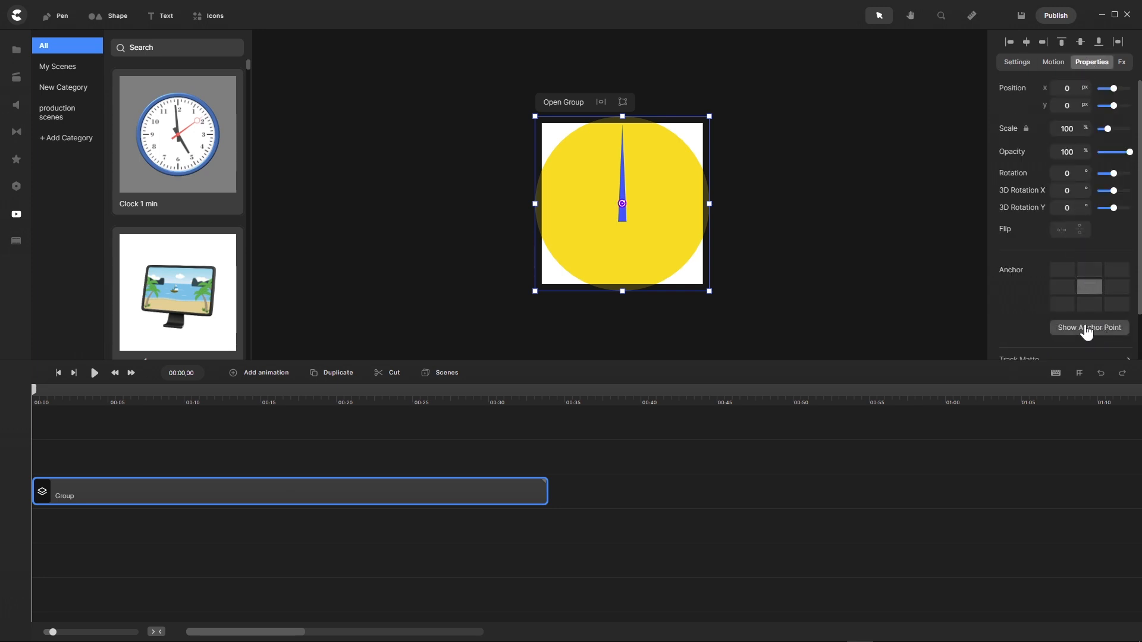
{"action": "scroll", "coordinate": [624, 204], "scroll_direction": "up", "scroll_amount": 5}
{"action": "scroll", "coordinate": [628, 213], "scroll_direction": "up", "scroll_amount": 3}
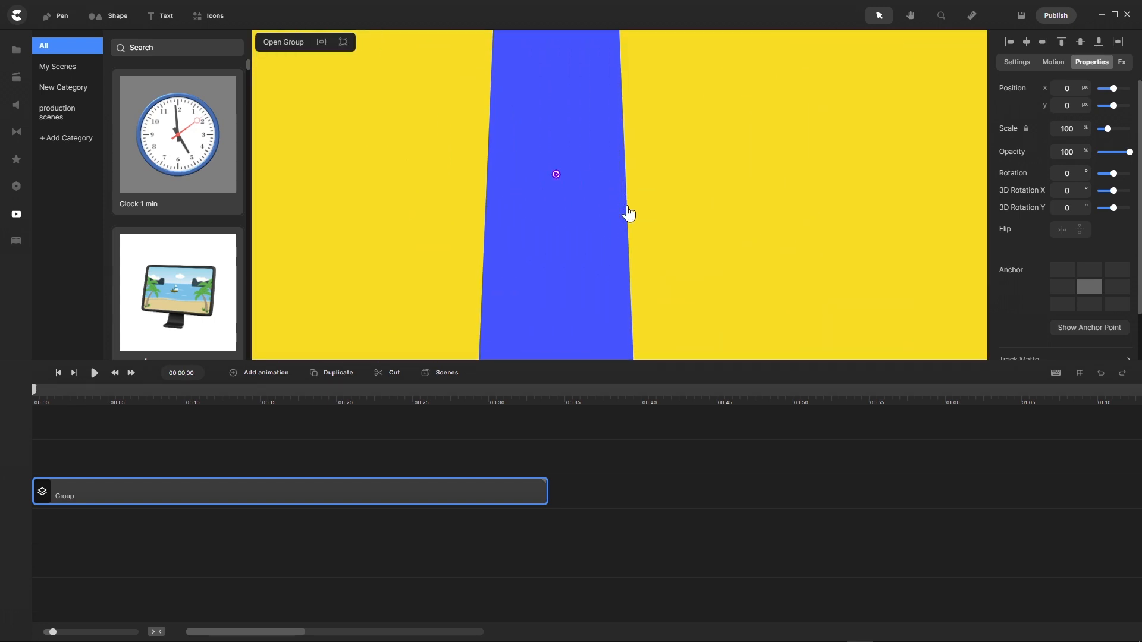
{"action": "scroll", "coordinate": [572, 177], "scroll_direction": "up", "scroll_amount": 2}
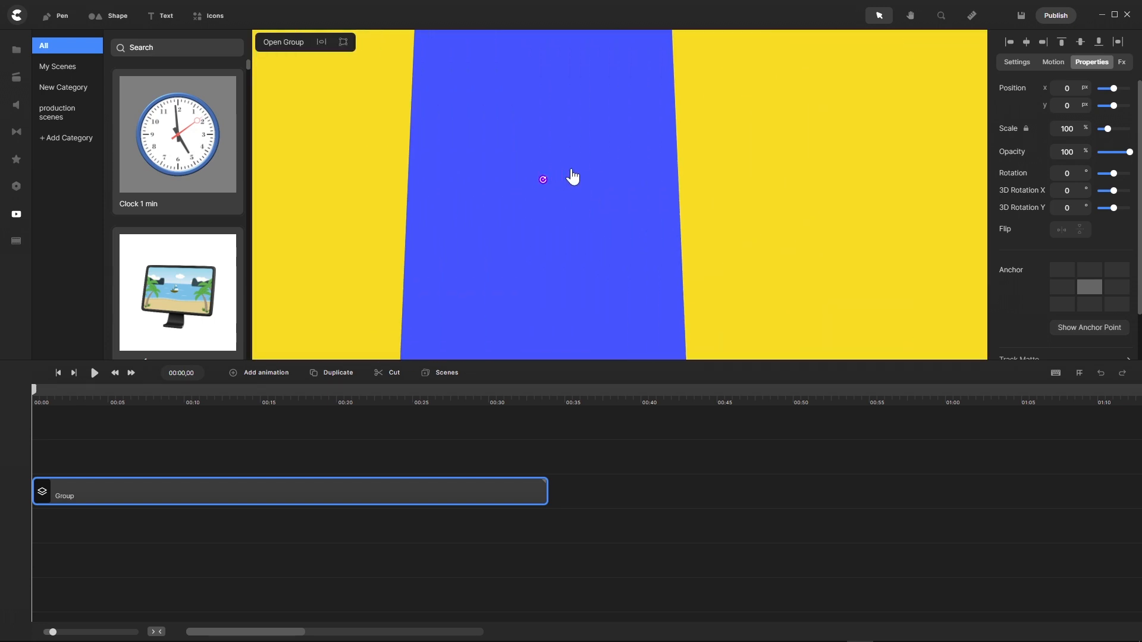
{"action": "scroll", "coordinate": [572, 177], "scroll_direction": "down", "scroll_amount": 5}
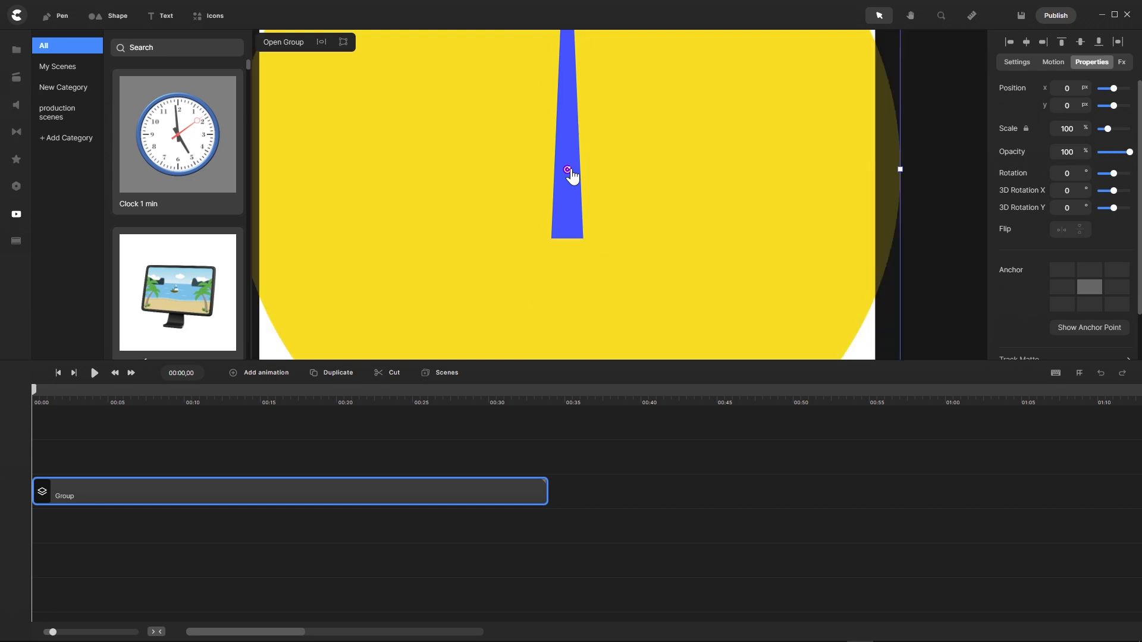
{"action": "scroll", "coordinate": [572, 176], "scroll_direction": "down", "scroll_amount": 3}
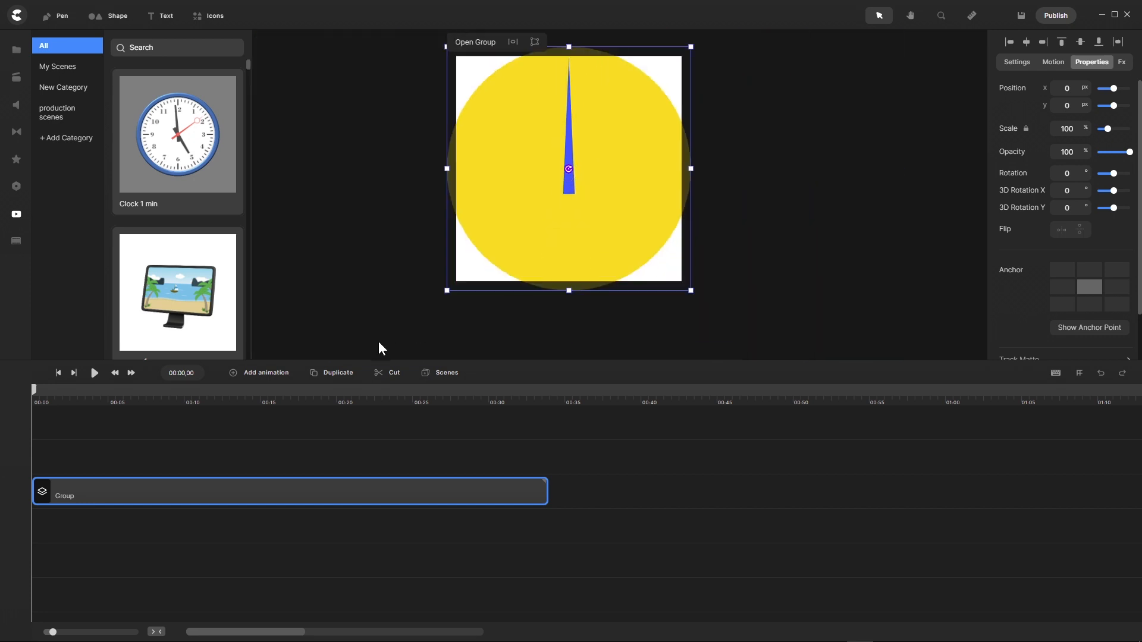
Step: Set the grouped circle's opacity to 0% and test-rotate the group around its centre
{"action": "left_click", "coordinate": [1017, 63]}
{"action": "left_click", "coordinate": [1011, 97]}
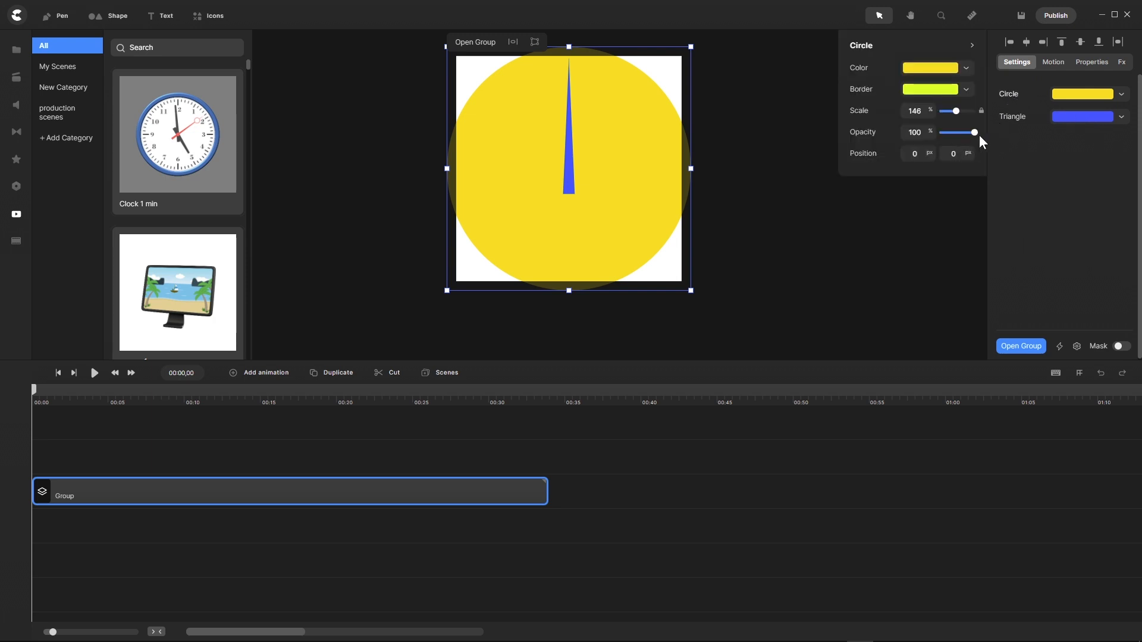
{"action": "left_click_drag", "start_coordinate": [975, 132], "coordinate": [865, 125]}
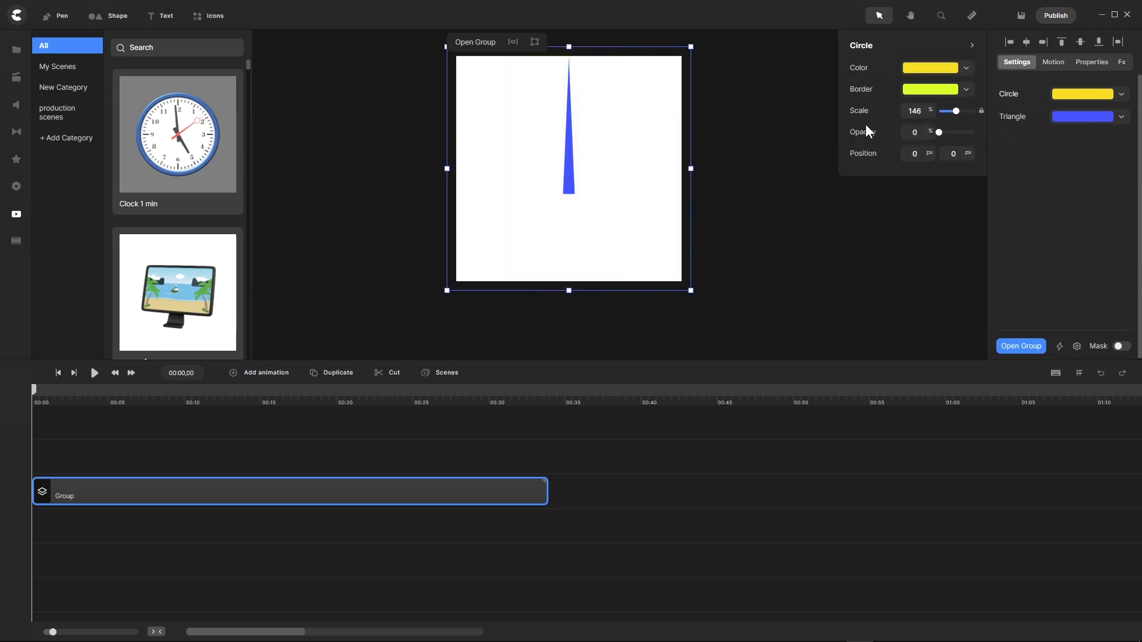
{"action": "left_click", "coordinate": [810, 136]}
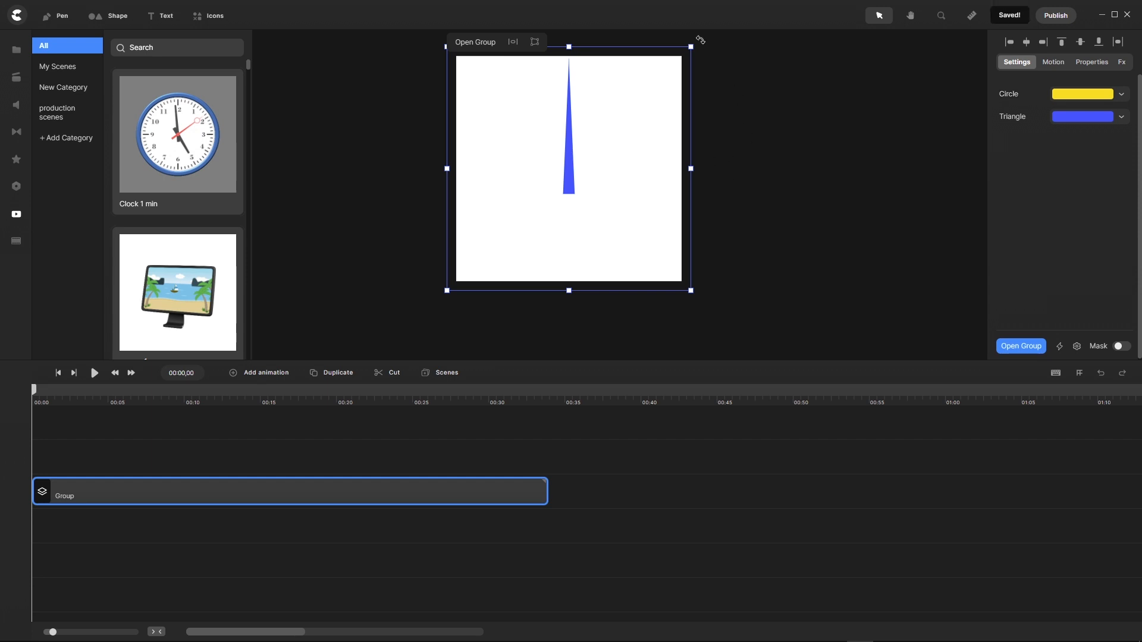
{"action": "left_click_drag", "start_coordinate": [701, 40], "coordinate": [670, 66]}
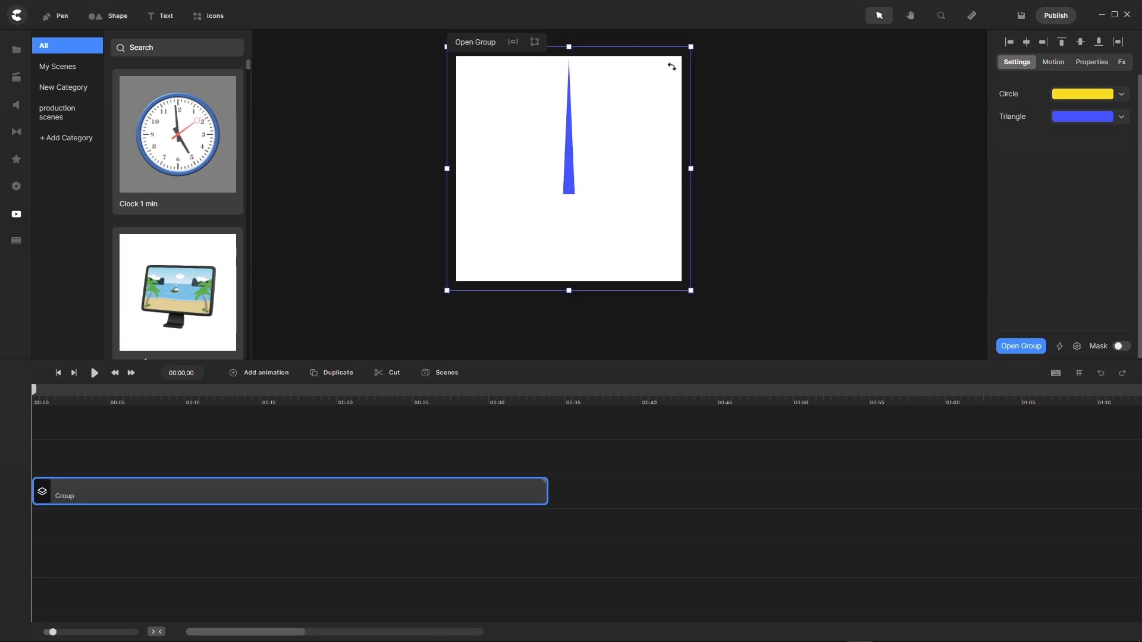